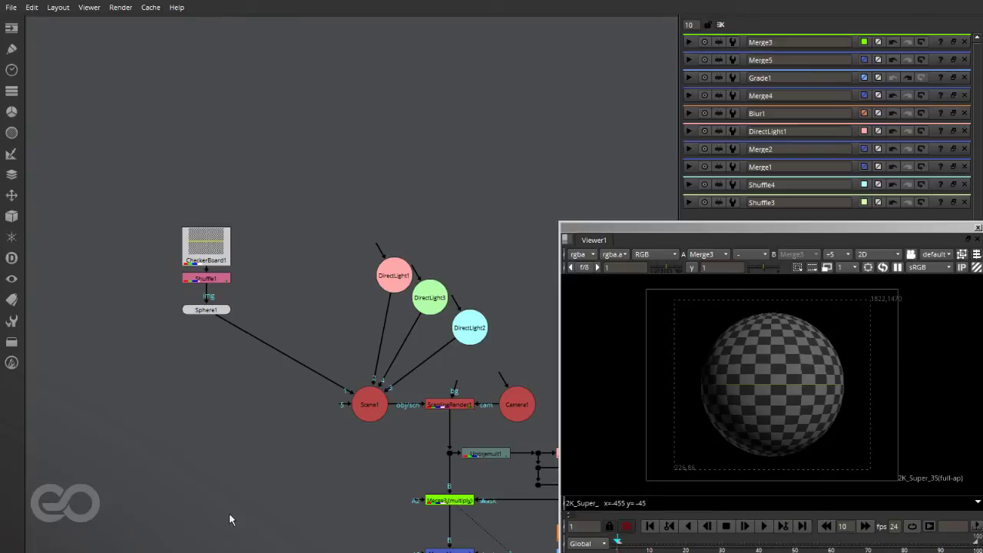
Step: Shift the CheckerBoard1 node aside from Shuffle1 and add a Constant node in the free space beside it
{"action": "scroll", "coordinate": [169, 376], "scroll_direction": "up", "scroll_amount": 8}
{"action": "left_click_drag", "start_coordinate": [265, 311], "coordinate": [134, 184]}
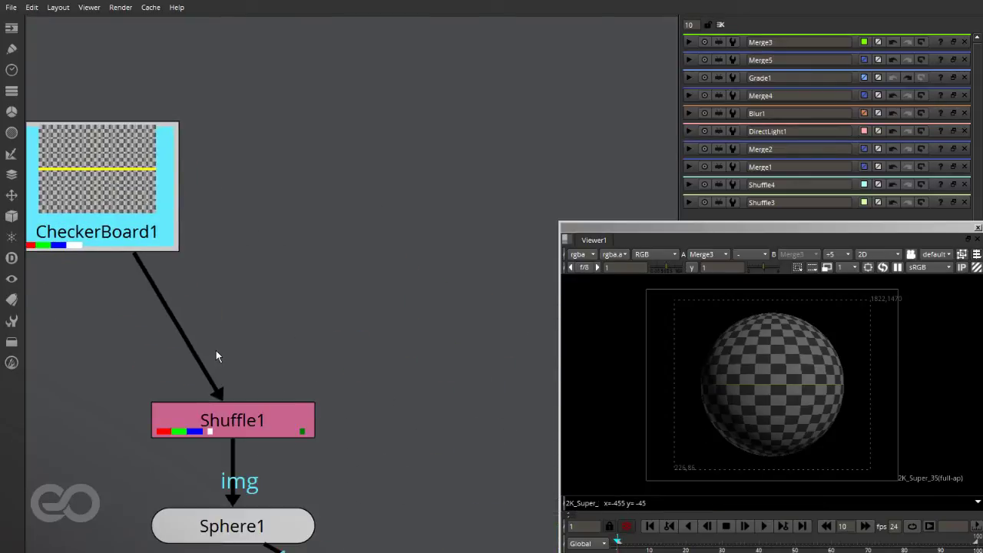
{"action": "left_click", "coordinate": [304, 217]}
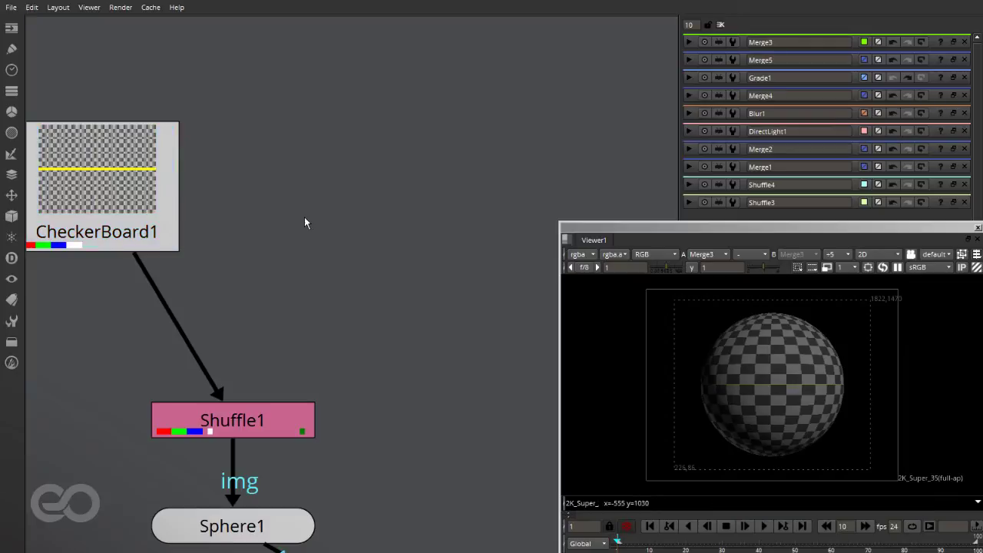
{"action": "key", "text": "Tab"}
{"action": "type", "text": "c"}
{"action": "left_click", "coordinate": [291, 228]}
{"action": "left_click_drag", "start_coordinate": [336, 237], "coordinate": [365, 187]}
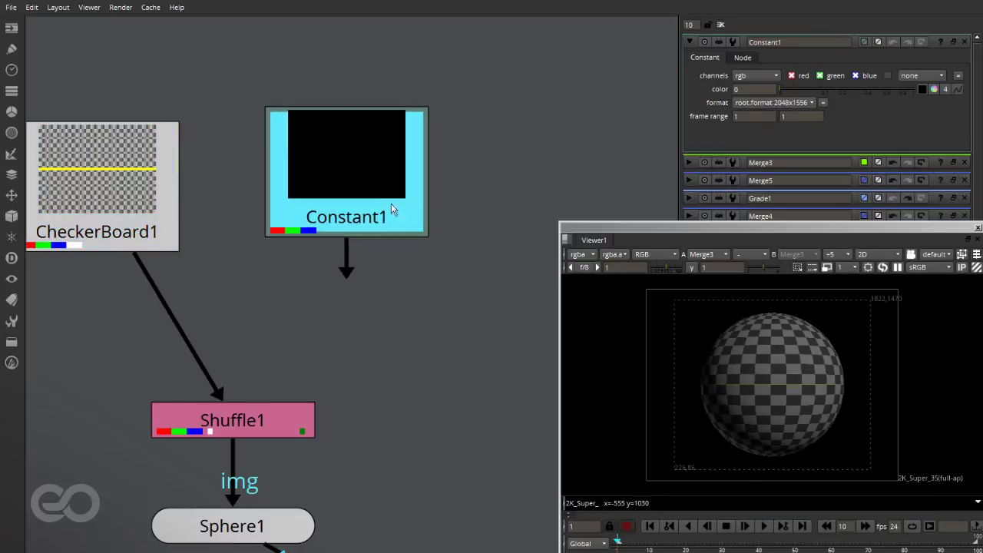
Step: Set Constant1's color to a light blue of about R 0.333, G 0.75, B 1 using the color picker
{"action": "left_click", "coordinate": [933, 89]}
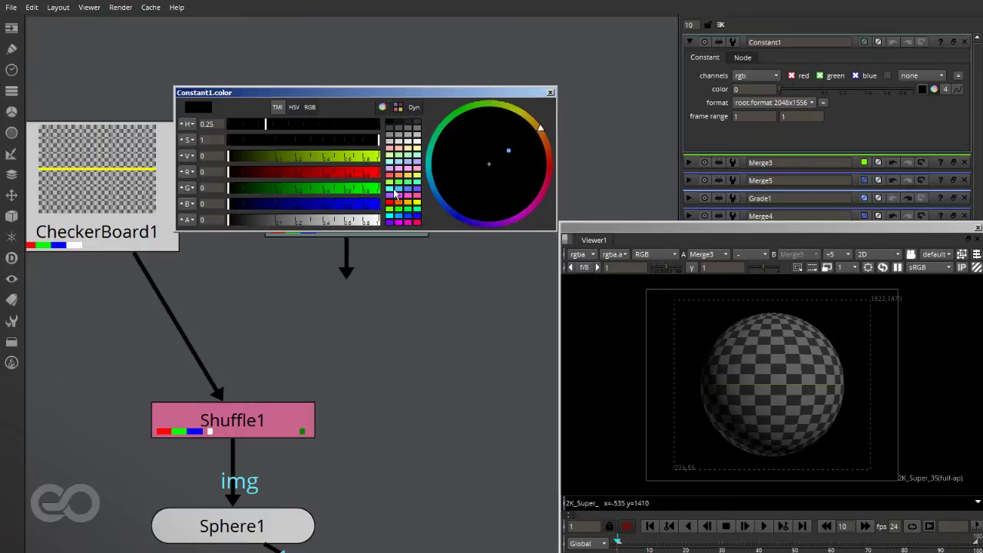
{"action": "left_click", "coordinate": [398, 194]}
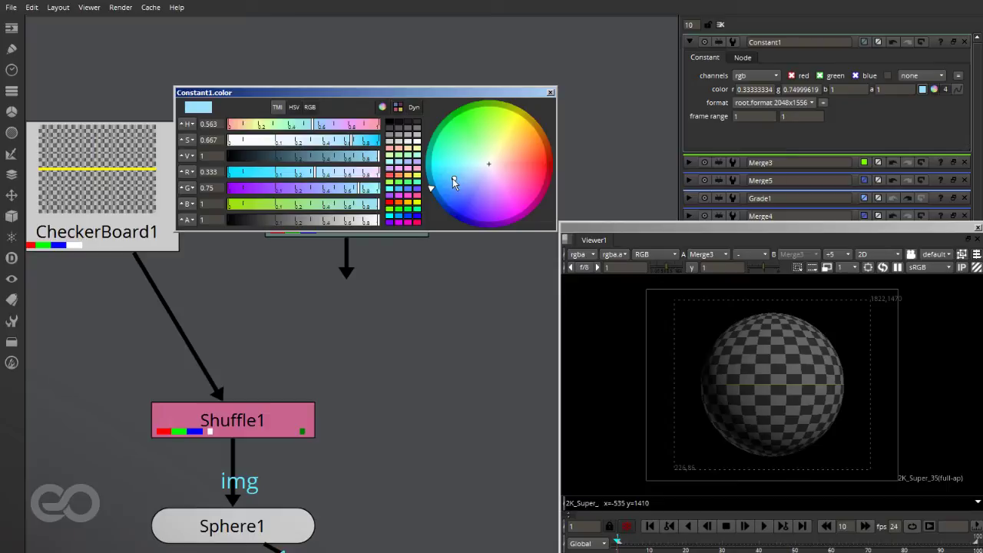
{"action": "left_click", "coordinate": [550, 93]}
Step: Add a Noise node directly below Constant1 and show its output in the viewer
{"action": "left_click", "coordinate": [390, 237]}
{"action": "left_click", "coordinate": [366, 202]}
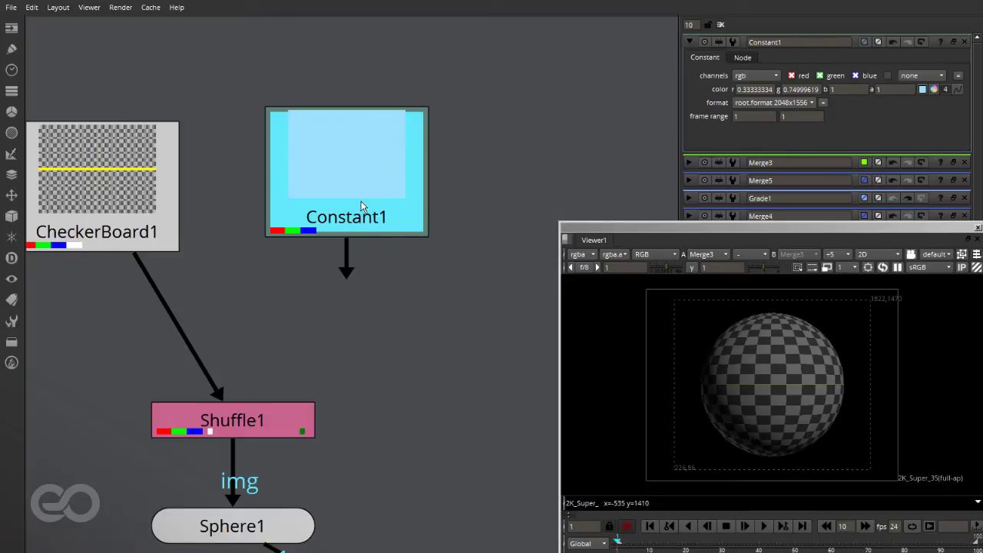
{"action": "key", "text": "Tab"}
{"action": "type", "text": "noise"}
{"action": "key", "text": "Return"}
{"action": "key", "text": "1"}
{"action": "left_click", "coordinate": [727, 417]}
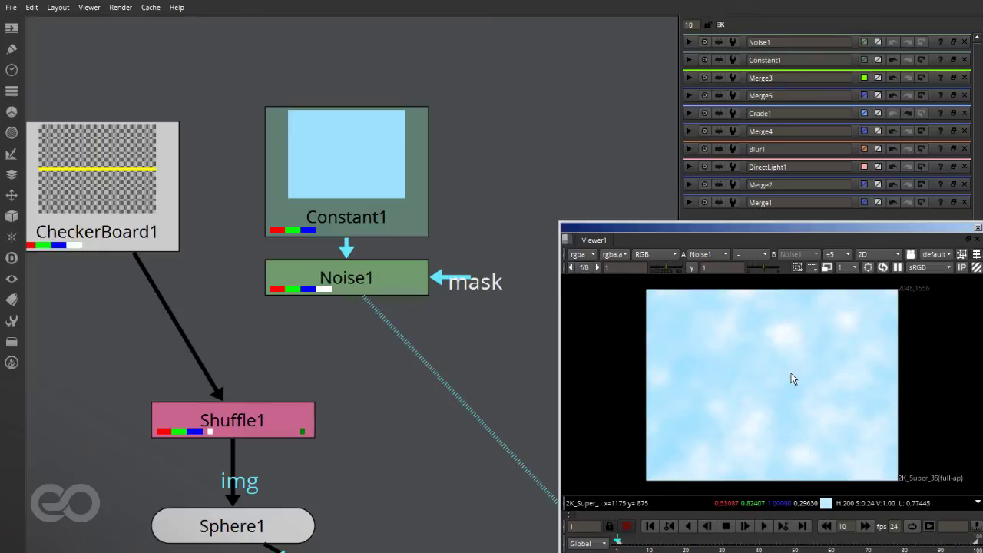
Step: Sample the light blue from the viewer as Noise1's color, then darken it to about R 0.153, G 0.376, B 0.62
{"action": "double_click", "coordinate": [385, 286]}
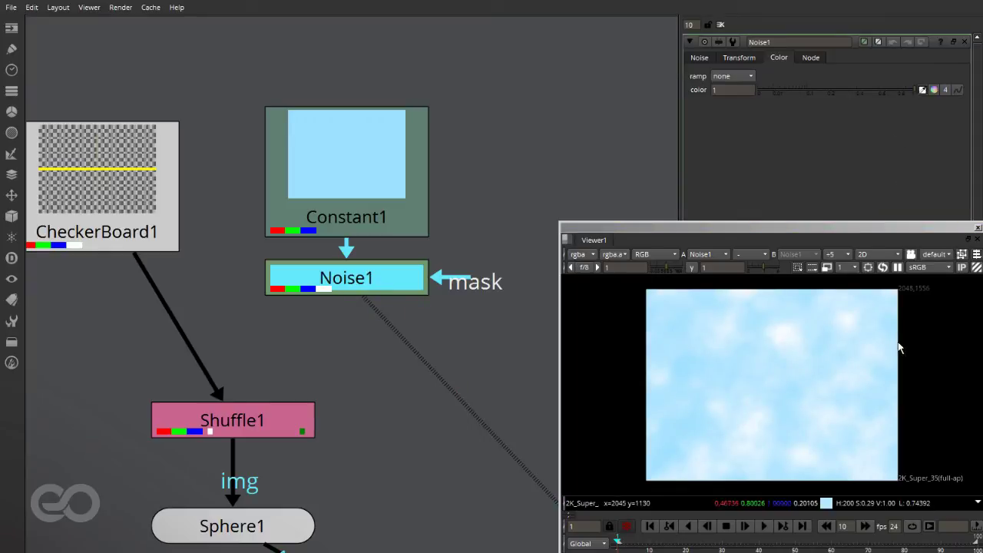
{"action": "left_click", "coordinate": [796, 300], "text": "ctrl"}
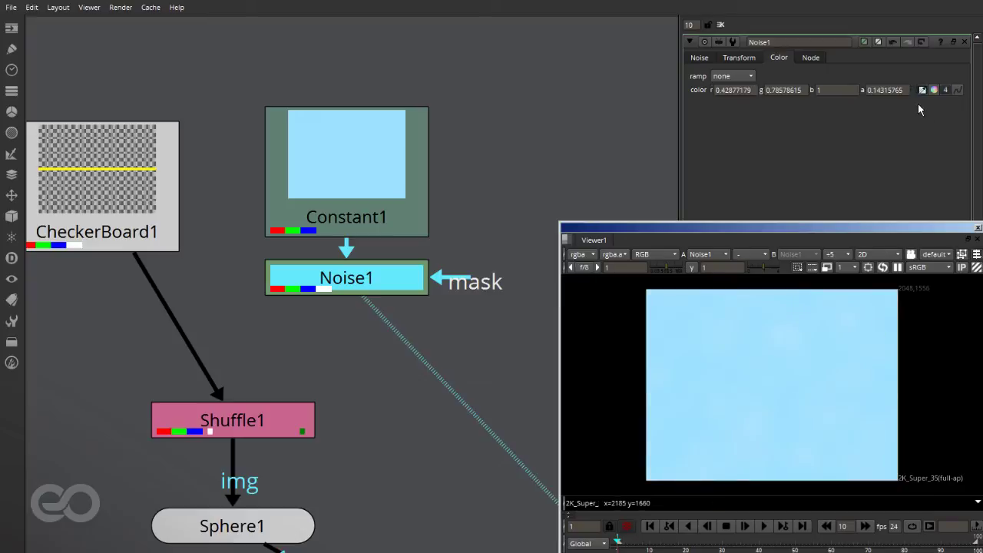
{"action": "left_click", "coordinate": [933, 90]}
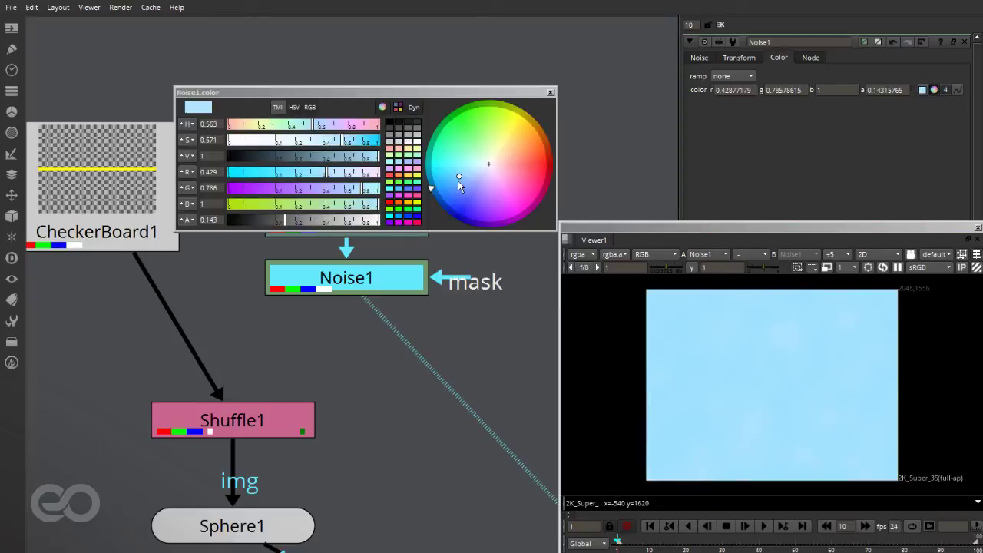
{"action": "left_click", "coordinate": [459, 178]}
{"action": "left_click_drag", "start_coordinate": [458, 178], "coordinate": [451, 188]}
{"action": "left_click_drag", "start_coordinate": [329, 158], "coordinate": [353, 159]}
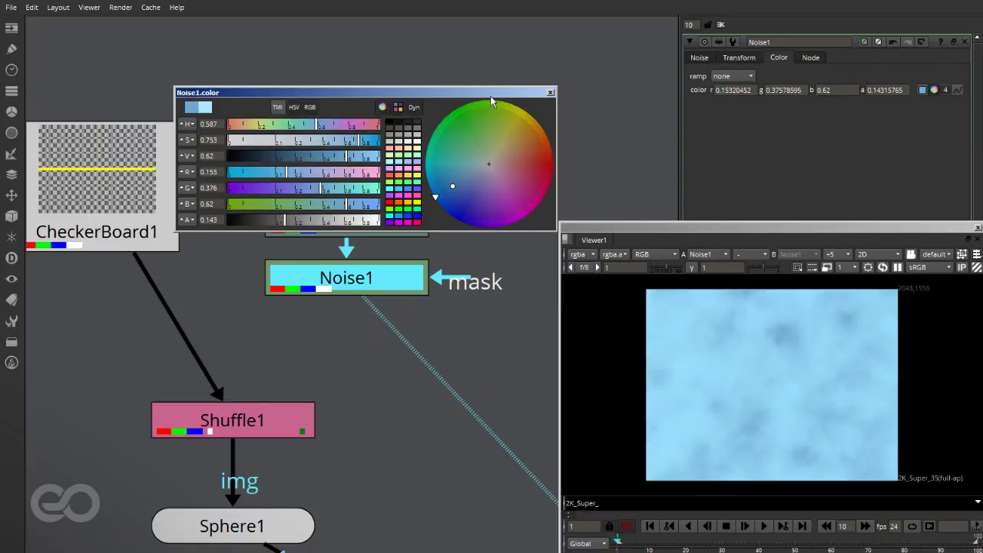
{"action": "left_click", "coordinate": [550, 92]}
{"action": "left_click", "coordinate": [633, 209]}
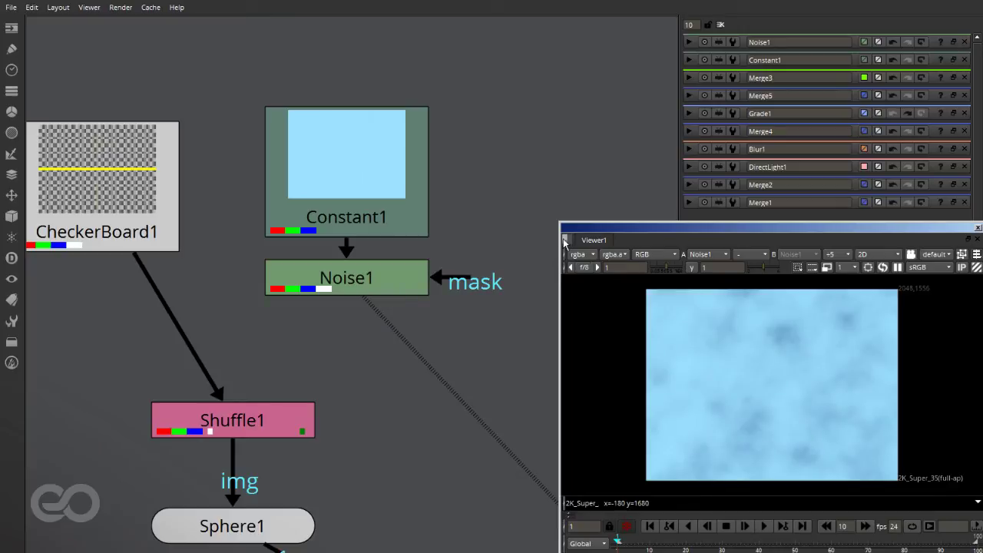
Step: Enlarge the floating viewer window, move it clear of the node properties and frame the whole noise image
{"action": "left_click_drag", "start_coordinate": [559, 228], "coordinate": [554, 123]}
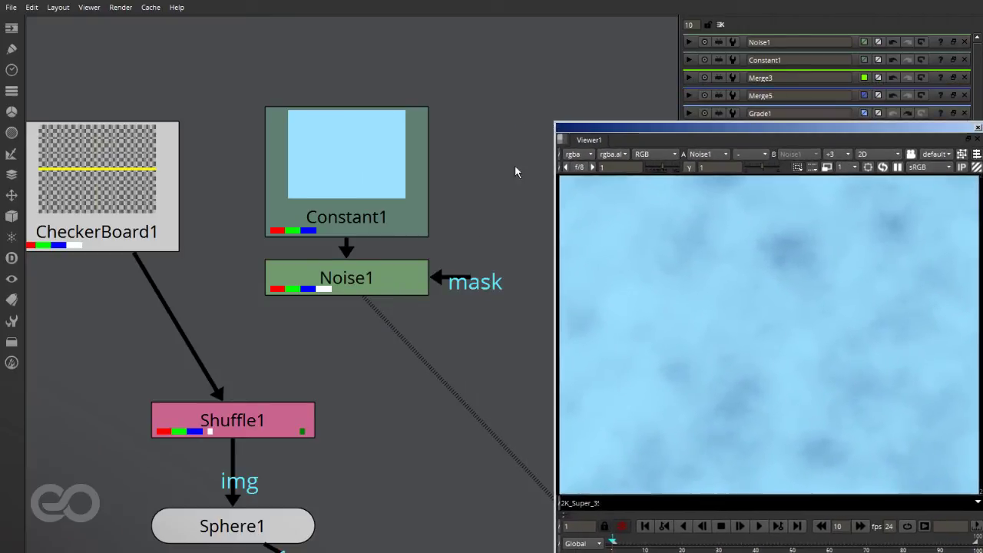
{"action": "scroll", "coordinate": [358, 302], "scroll_direction": "down", "scroll_amount": 5}
{"action": "scroll", "coordinate": [363, 282], "scroll_direction": "up", "scroll_amount": 4}
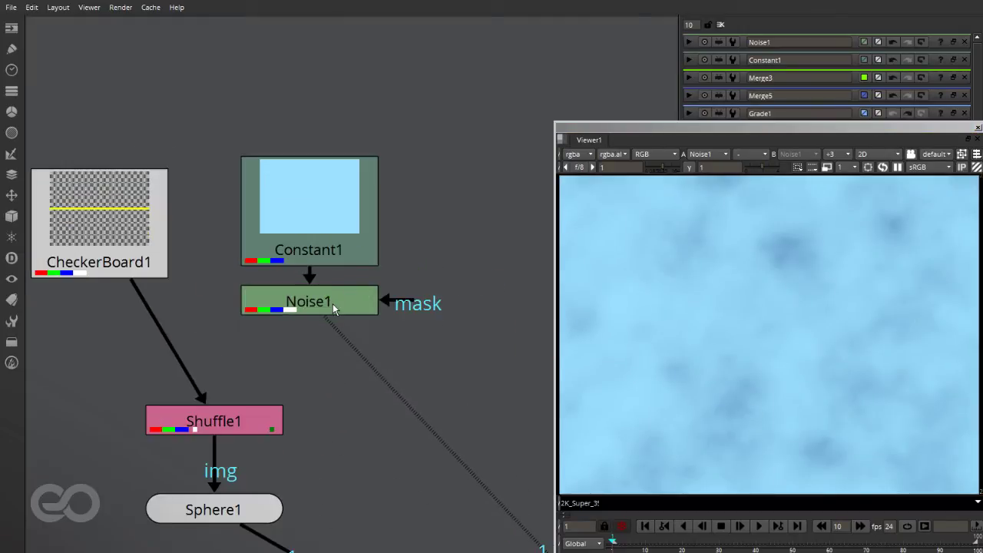
{"action": "left_click", "coordinate": [332, 304]}
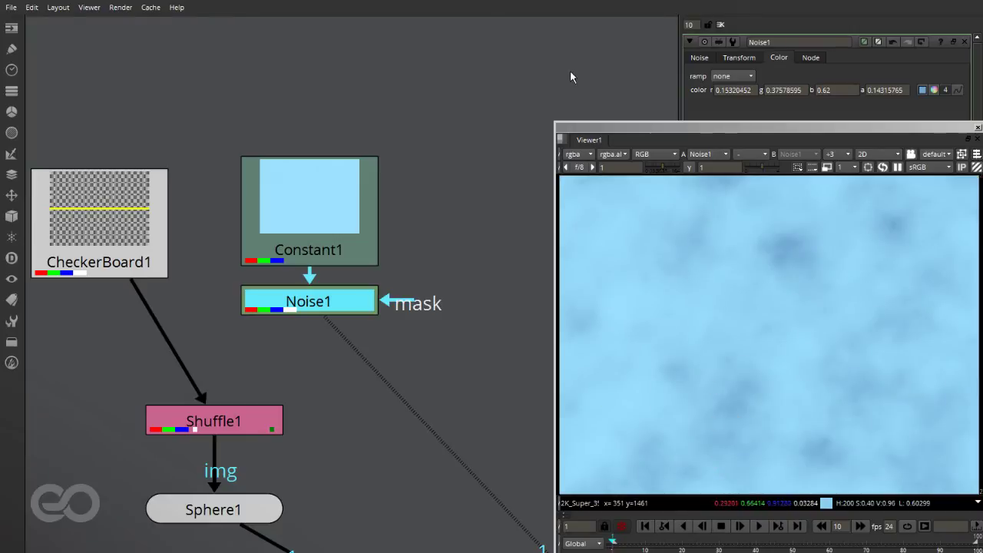
{"action": "left_click_drag", "start_coordinate": [624, 131], "coordinate": [470, 131]}
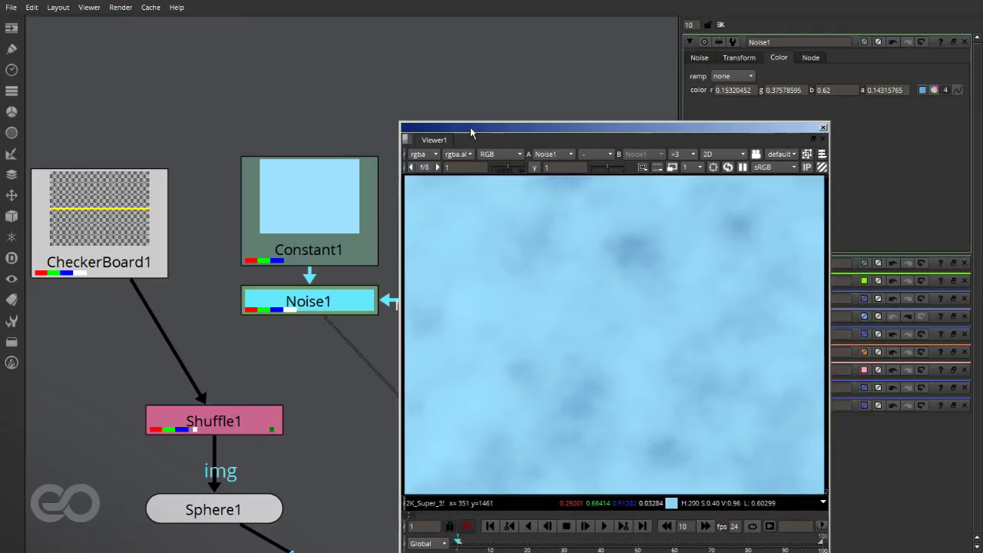
{"action": "left_click", "coordinate": [357, 104]}
{"action": "scroll", "coordinate": [109, 230], "scroll_direction": "down", "scroll_amount": 6}
{"action": "scroll", "coordinate": [182, 233], "scroll_direction": "up", "scroll_amount": 5}
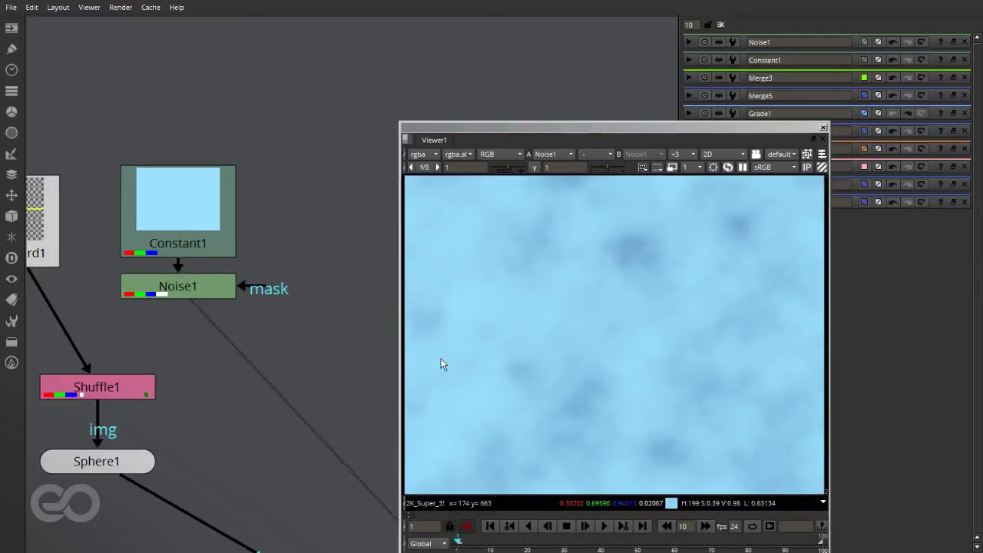
{"action": "left_click", "coordinate": [611, 268]}
{"action": "scroll", "coordinate": [668, 309], "scroll_direction": "down", "scroll_amount": 3}
{"action": "scroll", "coordinate": [642, 313], "scroll_direction": "up", "scroll_amount": 2}
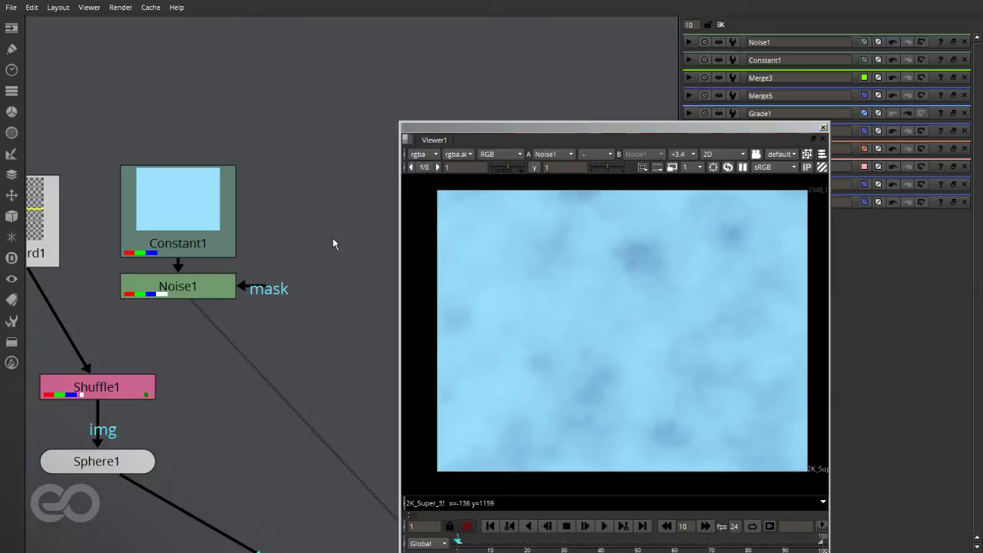
Step: Set Constant1's color to a warm peach of about R 1, G 0.736, B 0.417
{"action": "double_click", "coordinate": [170, 208]}
{"action": "left_click", "coordinate": [934, 89]}
{"action": "mouse_move", "coordinate": [510, 159]}
{"action": "left_mouse_down"}
{"action": "mouse_move", "coordinate": [525, 132]}
{"action": "mouse_move", "coordinate": [518, 150]}
{"action": "left_mouse_up"}
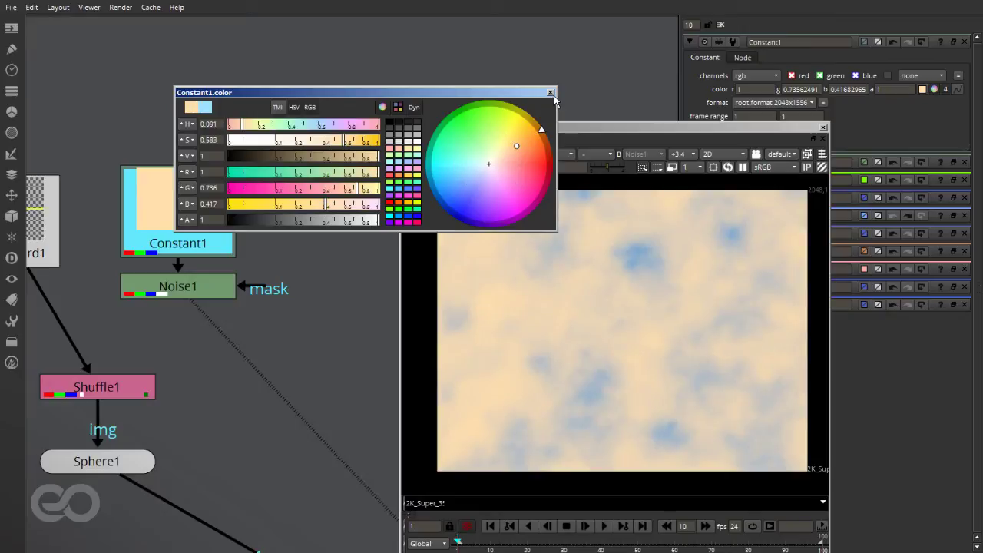
{"action": "left_click", "coordinate": [551, 93]}
Step: Set Noise1's color to a dark brown of about R 0.21, G 0.134, B 0.105
{"action": "left_click", "coordinate": [200, 293]}
{"action": "left_click", "coordinate": [934, 91]}
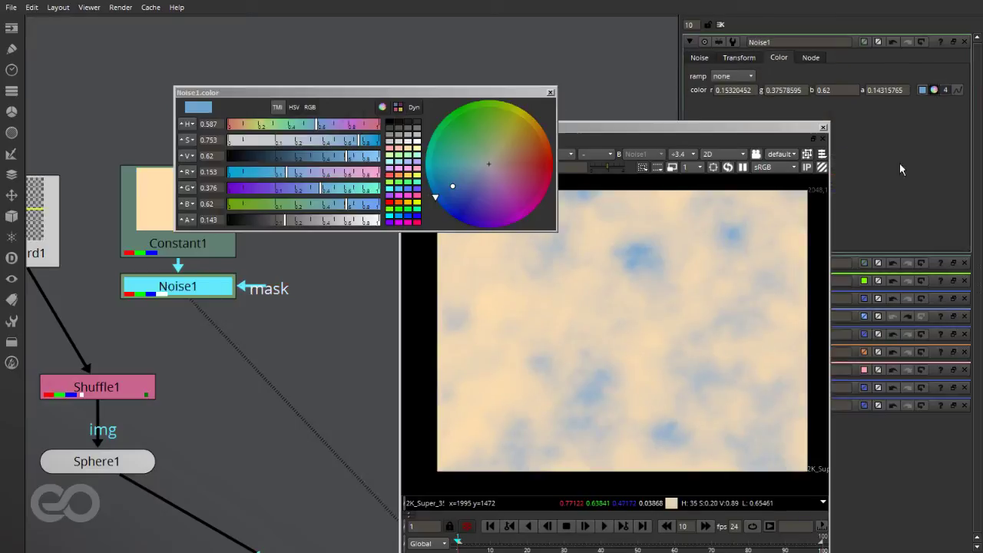
{"action": "left_click_drag", "start_coordinate": [483, 188], "coordinate": [519, 159]}
{"action": "left_click_drag", "start_coordinate": [345, 157], "coordinate": [308, 157]}
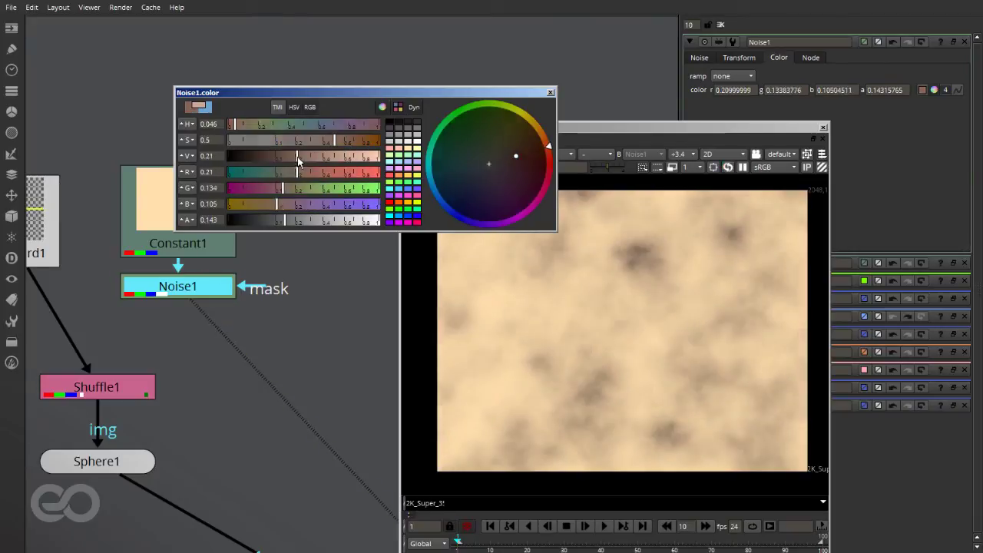
{"action": "left_click", "coordinate": [550, 92]}
Step: Move the viewer off Noise1's noise parameters and set the noise type to turbulence
{"action": "left_click", "coordinate": [699, 57]}
{"action": "left_click_drag", "start_coordinate": [700, 131], "coordinate": [493, 132]}
{"action": "left_click", "coordinate": [768, 159]}
{"action": "left_click", "coordinate": [757, 170]}
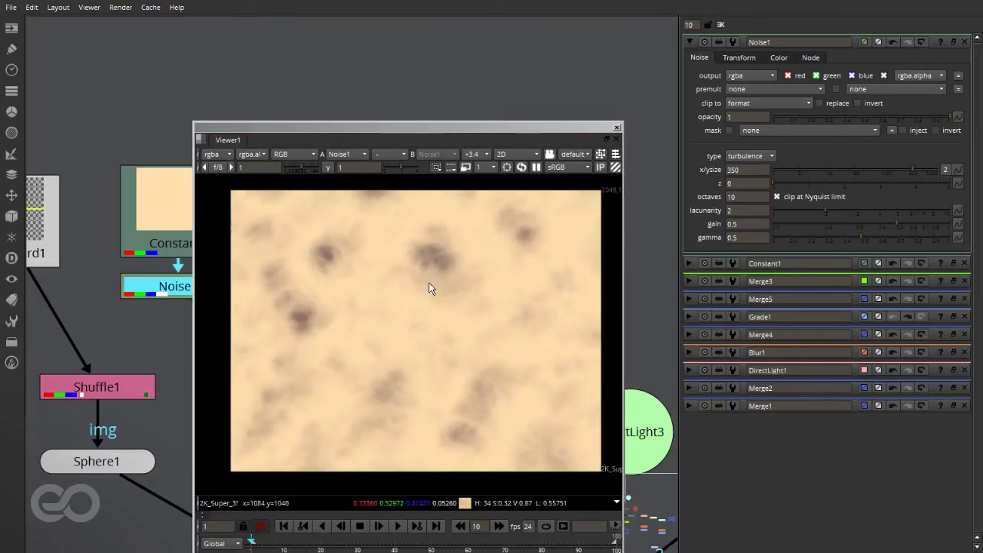
Step: Raise Noise1's gain to 0.88 and check the resulting texture up close and in full
{"action": "left_click_drag", "start_coordinate": [896, 224], "coordinate": [940, 237]}
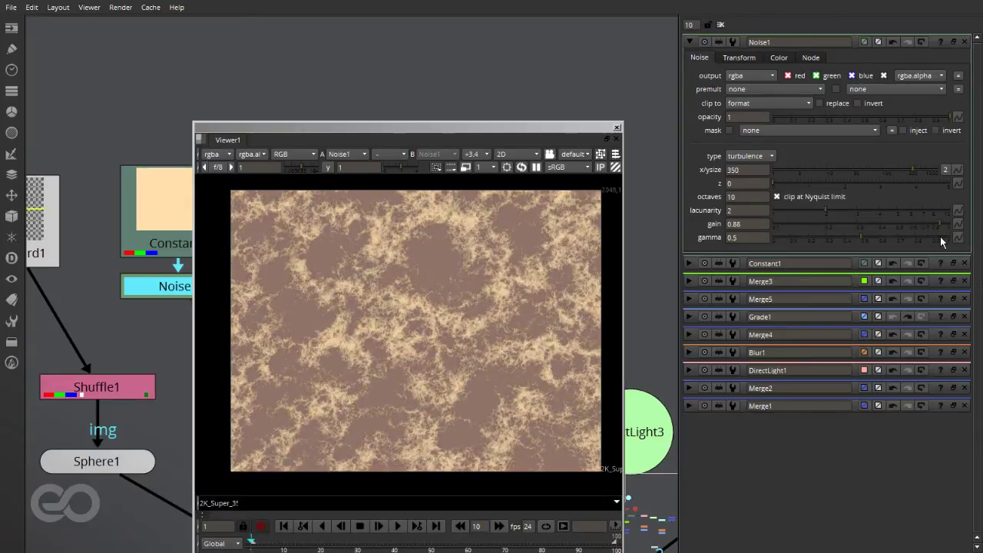
{"action": "key", "text": "ctrl+1"}
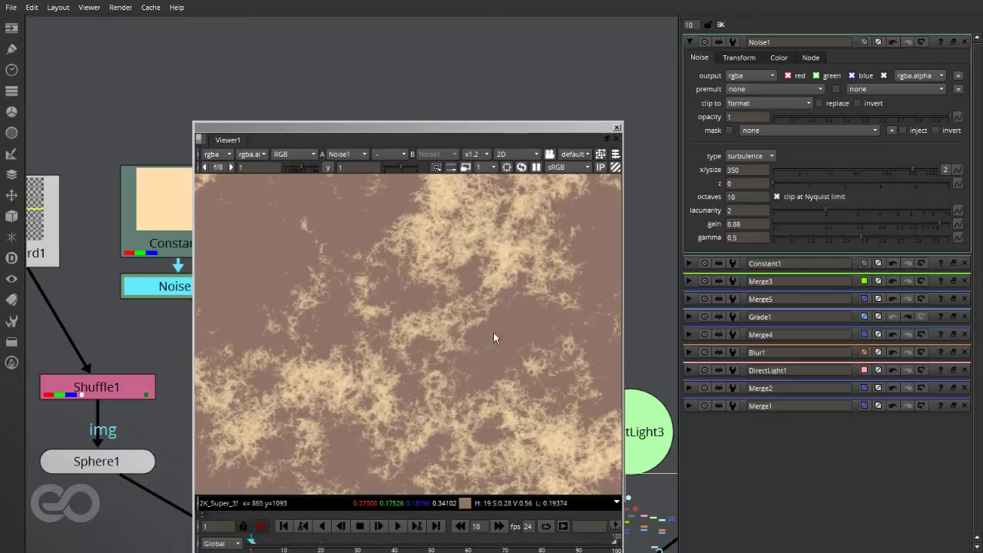
{"action": "scroll", "coordinate": [485, 348], "scroll_direction": "down", "scroll_amount": 3}
{"action": "scroll", "coordinate": [494, 354], "scroll_direction": "down", "scroll_amount": 4}
{"action": "scroll", "coordinate": [464, 389], "scroll_direction": "up", "scroll_amount": 3}
{"action": "key", "text": "f"}
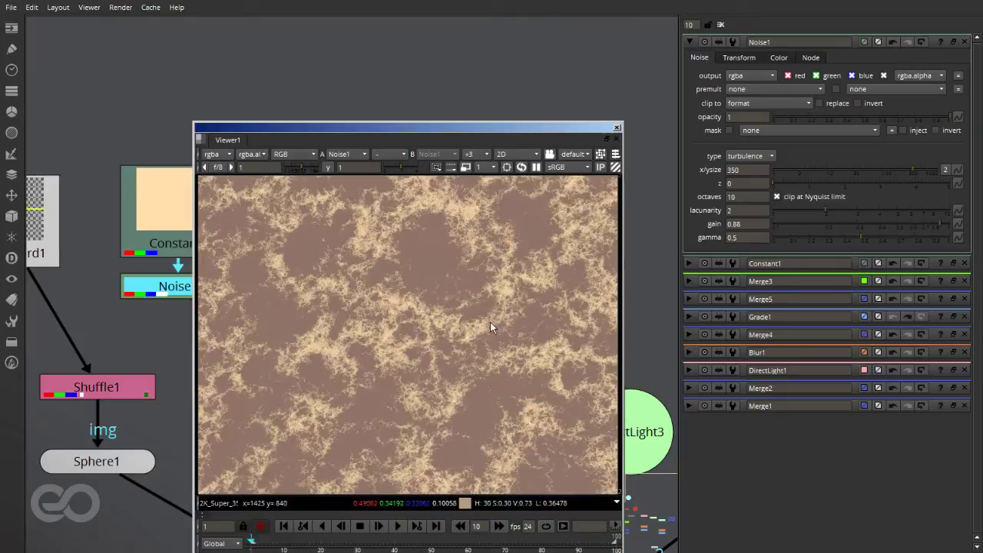
Step: Start a new format for Constant1 named texture, with width 4096 and height 4096*2
{"action": "left_click_drag", "start_coordinate": [385, 129], "coordinate": [345, 104]}
{"action": "double_click", "coordinate": [193, 219]}
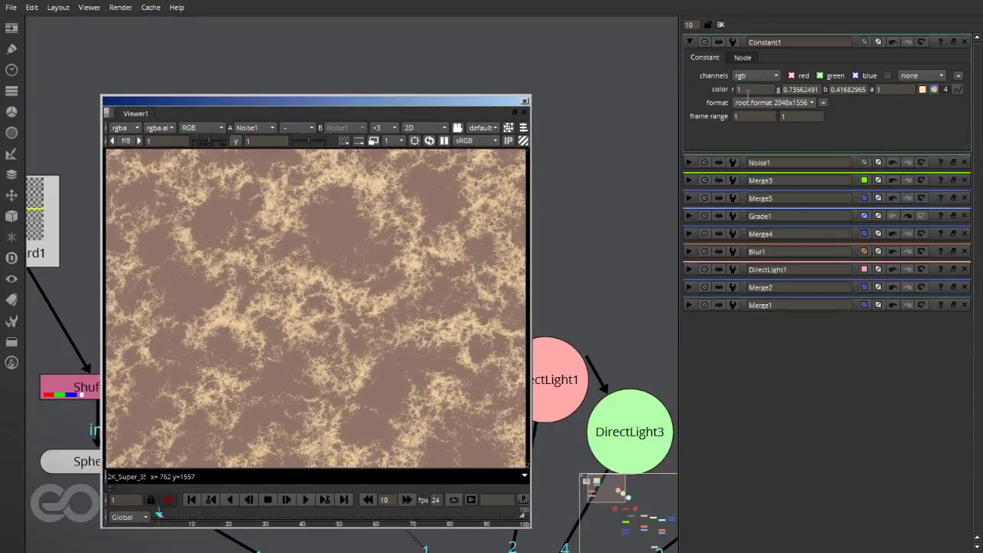
{"action": "left_click", "coordinate": [773, 105]}
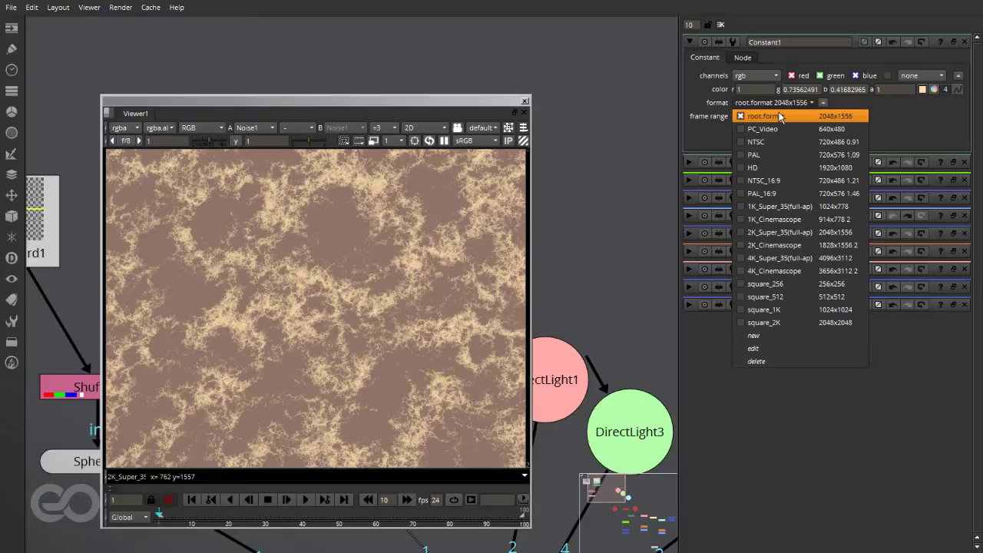
{"action": "left_click", "coordinate": [782, 339]}
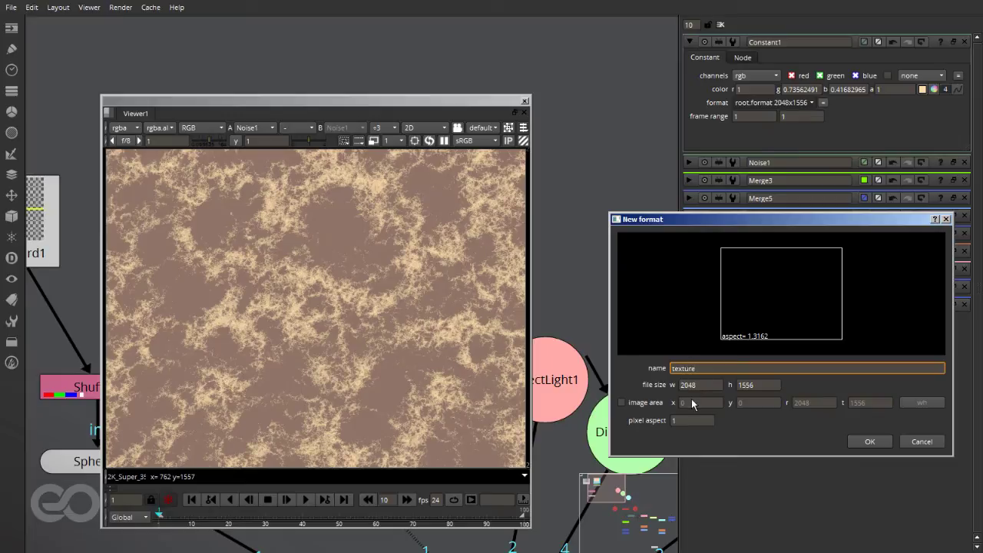
{"action": "key", "text": "Tab"}
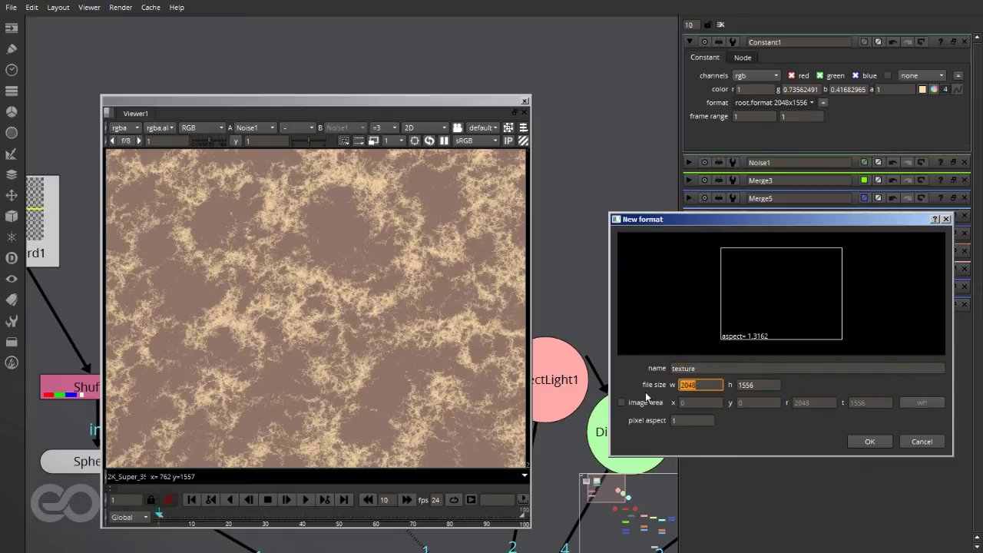
{"action": "type", "text": "4096"}
{"action": "key", "text": "Tab"}
{"action": "type", "text": "4096*2"}
{"action": "key", "text": "shift+Tab"}
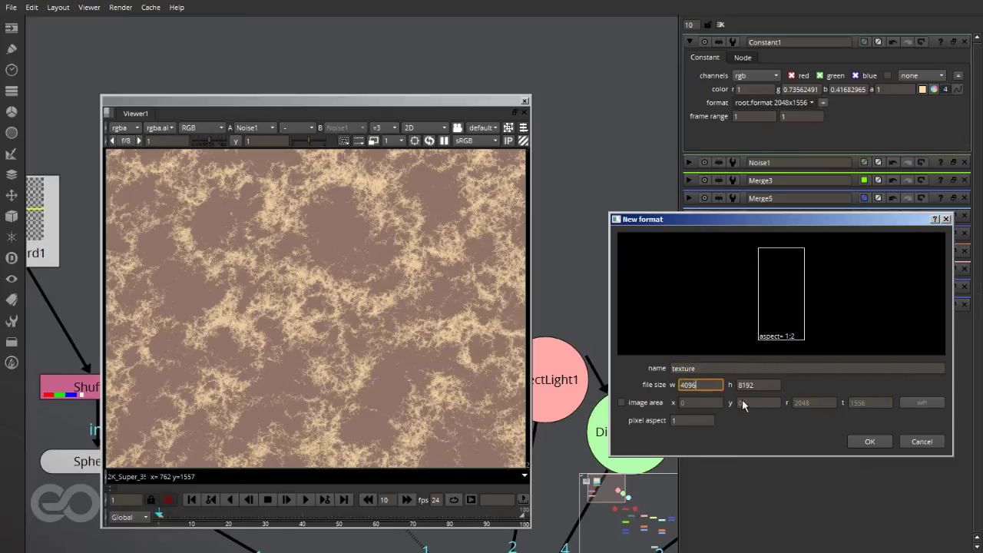
Step: Swap the texture format's proportions to width 8192 and height 4096, and apply the format to Constant1
{"action": "key", "text": "Tab"}
{"action": "key", "text": "ctrl+c"}
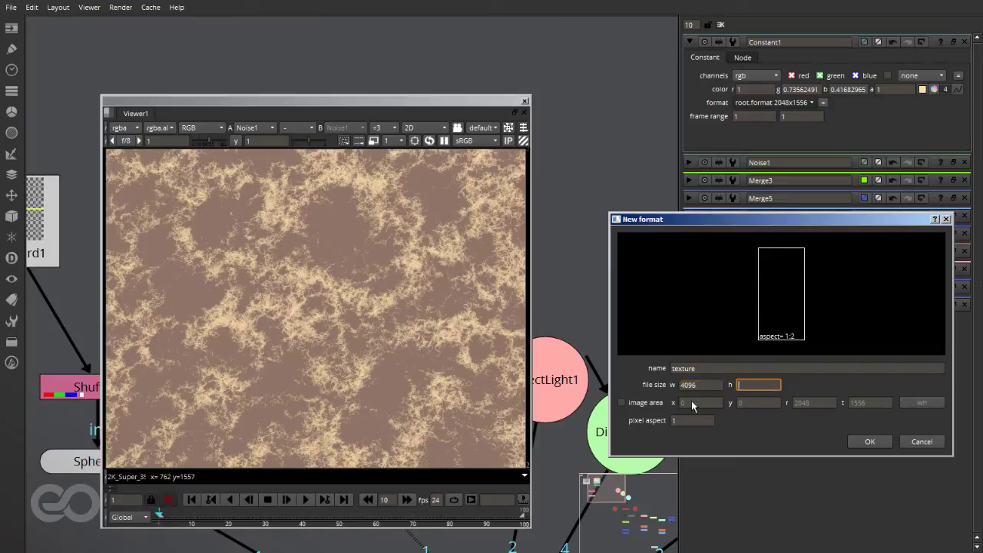
{"action": "left_click_drag", "start_coordinate": [712, 384], "coordinate": [652, 389]}
{"action": "key", "text": "ctrl+v"}
{"action": "left_click_drag", "start_coordinate": [781, 384], "coordinate": [728, 396]}
{"action": "key", "text": "ctrl+v"}
{"action": "type", "text": "/2"}
{"action": "left_click", "coordinate": [698, 390]}
{"action": "left_click", "coordinate": [873, 443]}
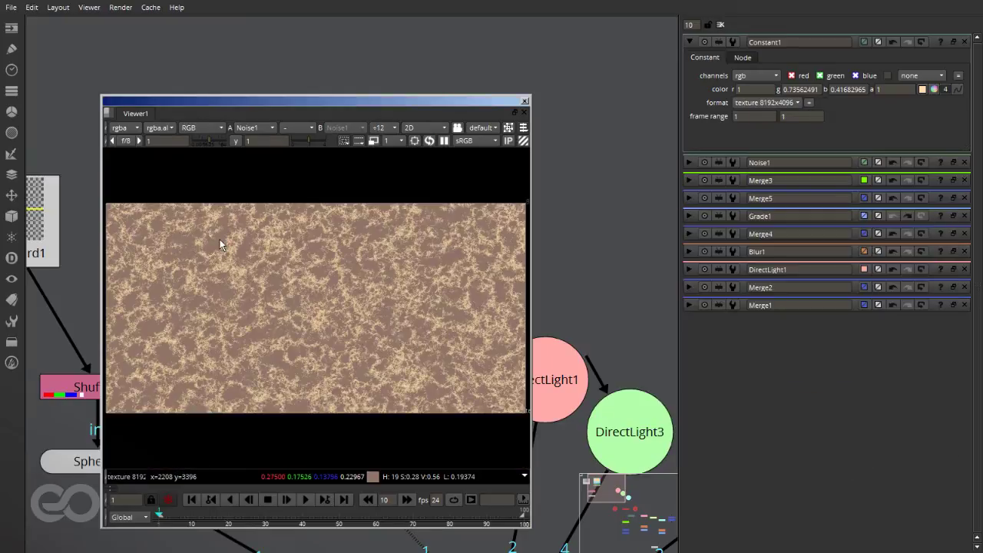
Step: Turn on proxy mode in the viewer and open the project settings
{"action": "left_click", "coordinate": [374, 142]}
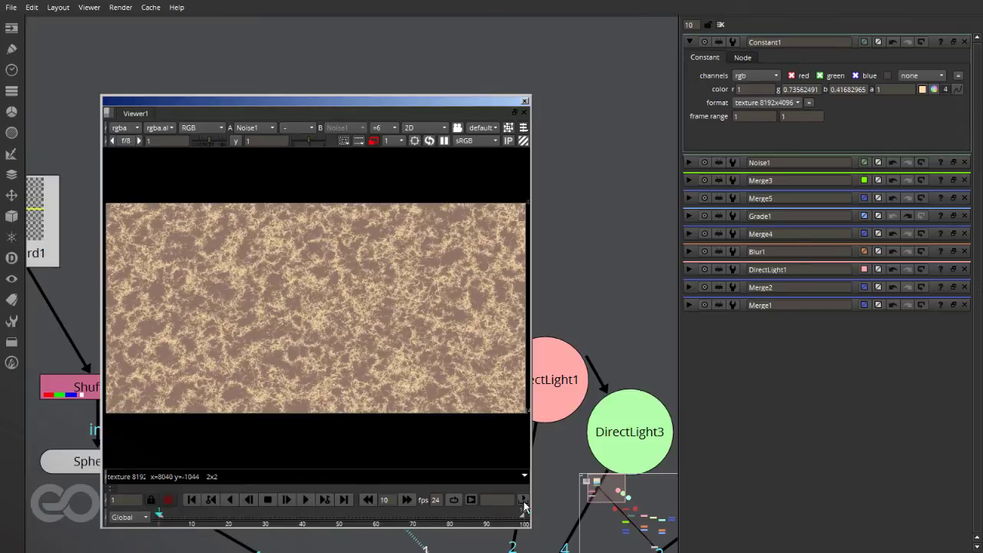
{"action": "left_click_drag", "start_coordinate": [529, 528], "coordinate": [546, 437]}
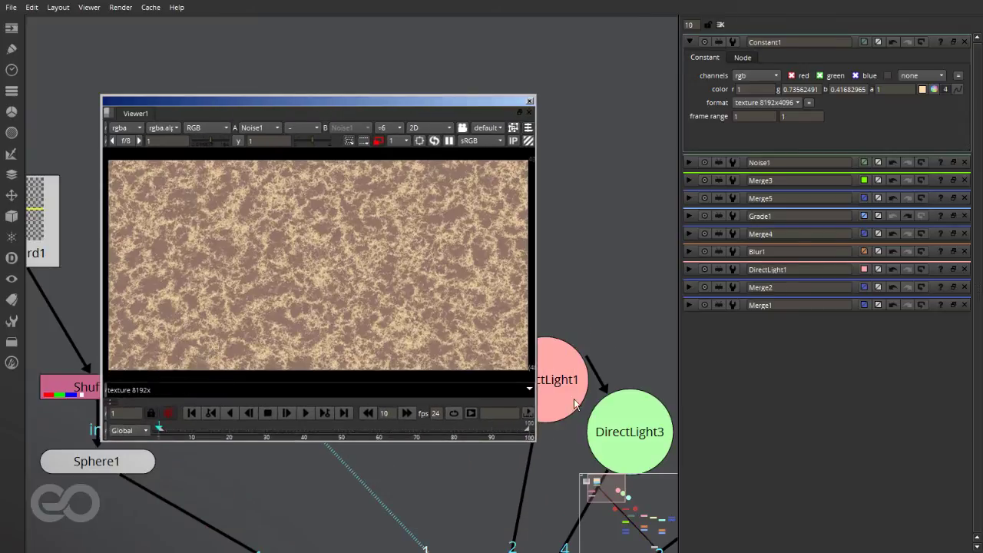
{"action": "key", "text": "s"}
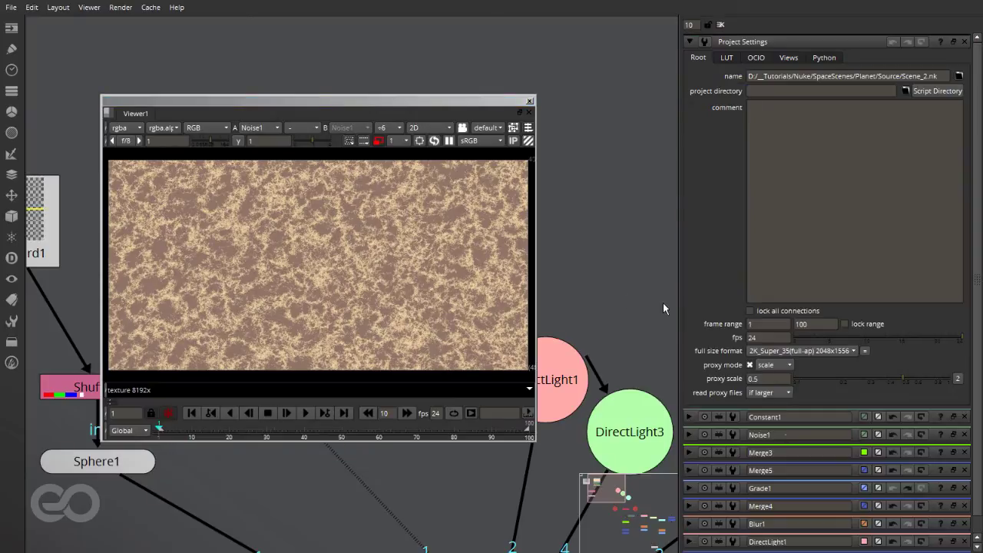
Step: Set the proxy scale to 0.25 and compare the texture up close and in full with proxy mode off and on
{"action": "double_click", "coordinate": [767, 379]}
{"action": "type", "text": "0.25"}
{"action": "key", "text": "Return"}
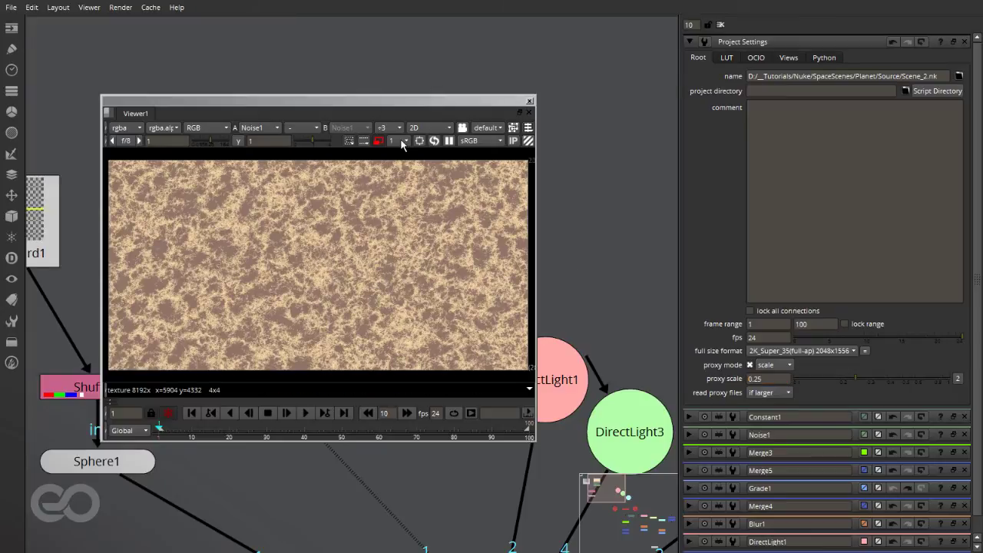
{"action": "left_click_drag", "start_coordinate": [380, 99], "coordinate": [728, 188]}
{"action": "scroll", "coordinate": [570, 331], "scroll_direction": "up", "scroll_amount": 3}
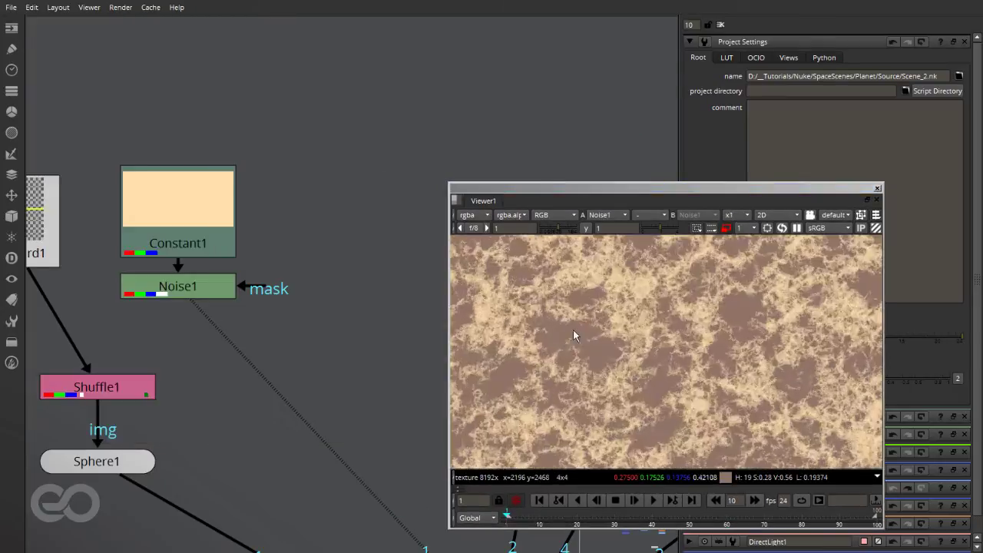
{"action": "left_click", "coordinate": [726, 228]}
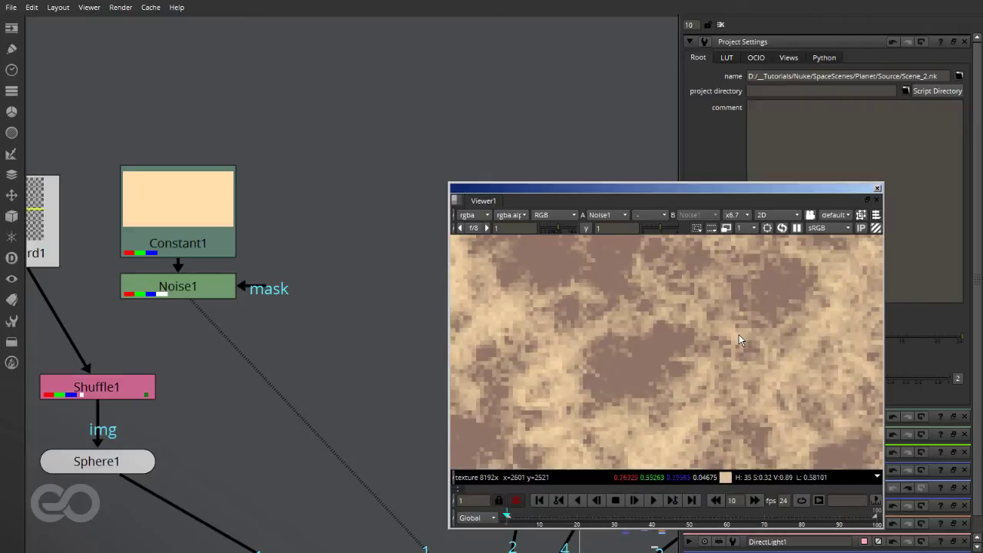
{"action": "key", "text": "f"}
{"action": "left_click", "coordinate": [726, 228]}
Step: Shift Noise1's color to a yellower brown of about red 0.275, green 0.187 and blue 0.131
{"action": "double_click", "coordinate": [177, 286]}
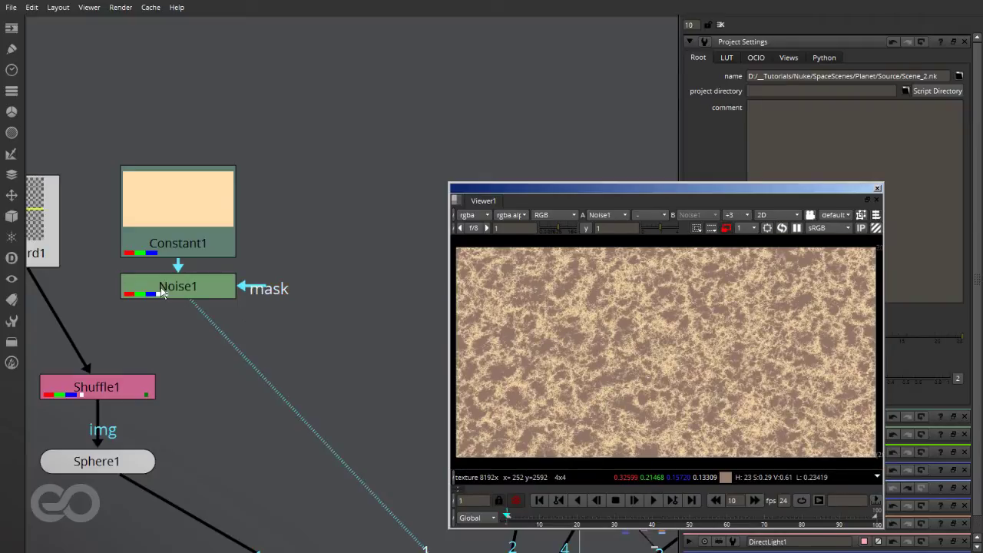
{"action": "left_click_drag", "start_coordinate": [750, 190], "coordinate": [511, 187]}
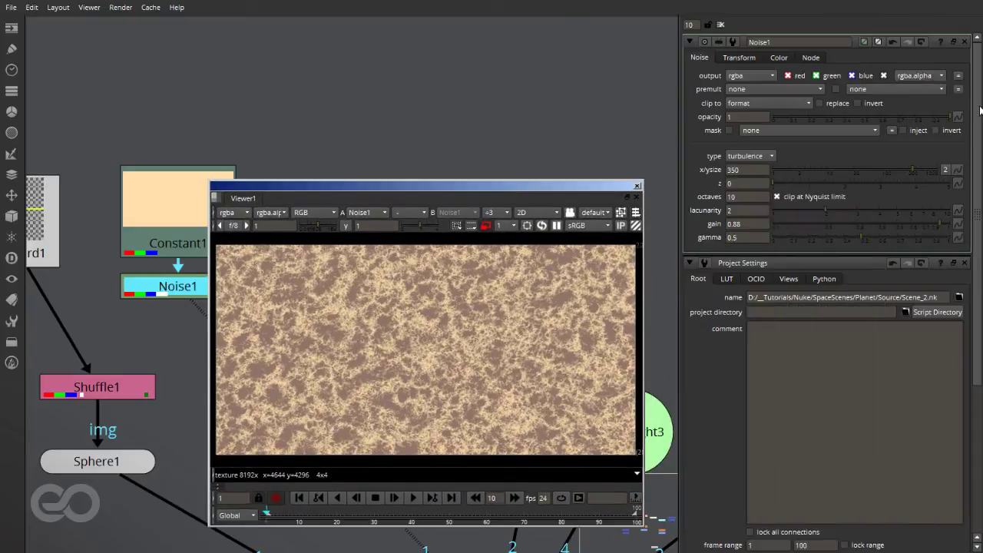
{"action": "left_click_drag", "start_coordinate": [950, 119], "coordinate": [981, 123]}
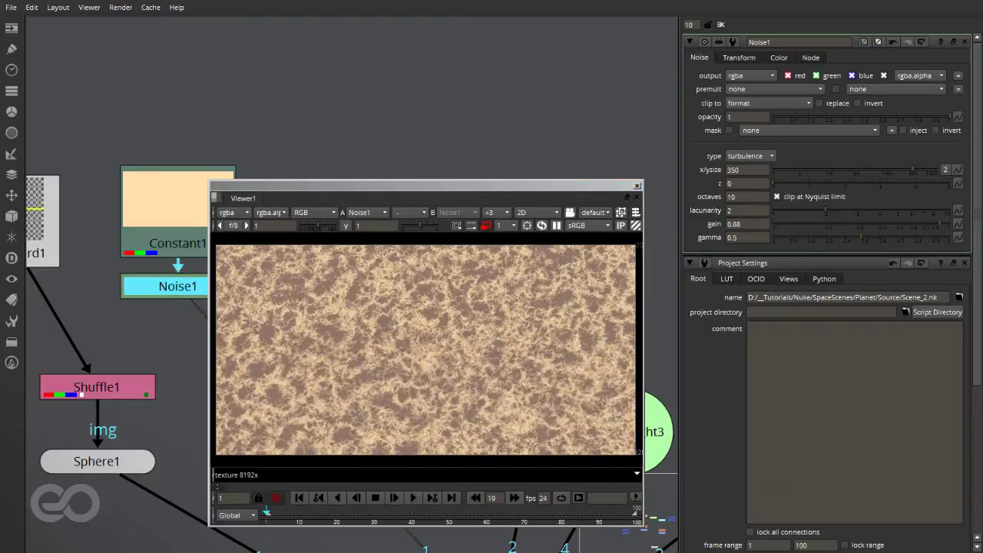
{"action": "left_click_drag", "start_coordinate": [488, 185], "coordinate": [829, 209]}
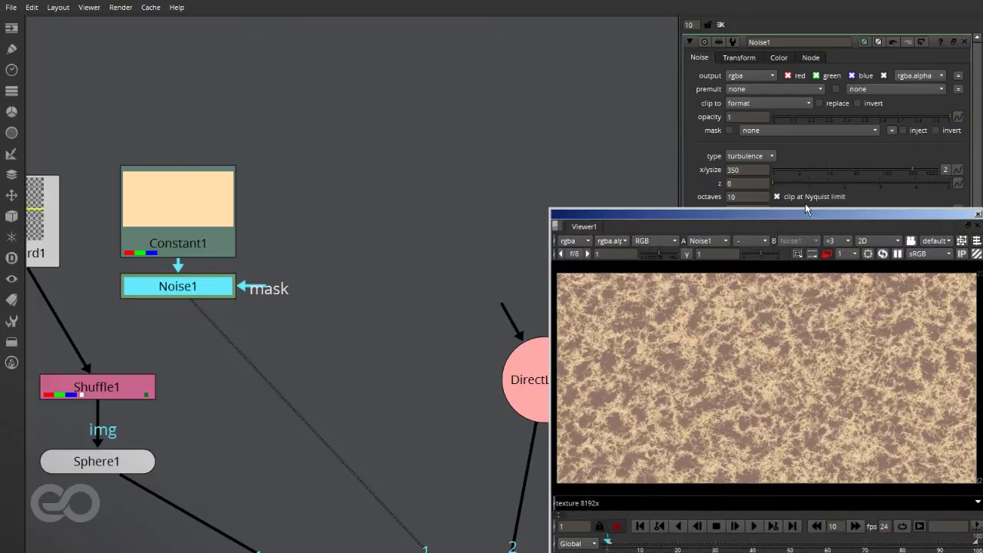
{"action": "double_click", "coordinate": [194, 290]}
{"action": "left_click", "coordinate": [784, 58]}
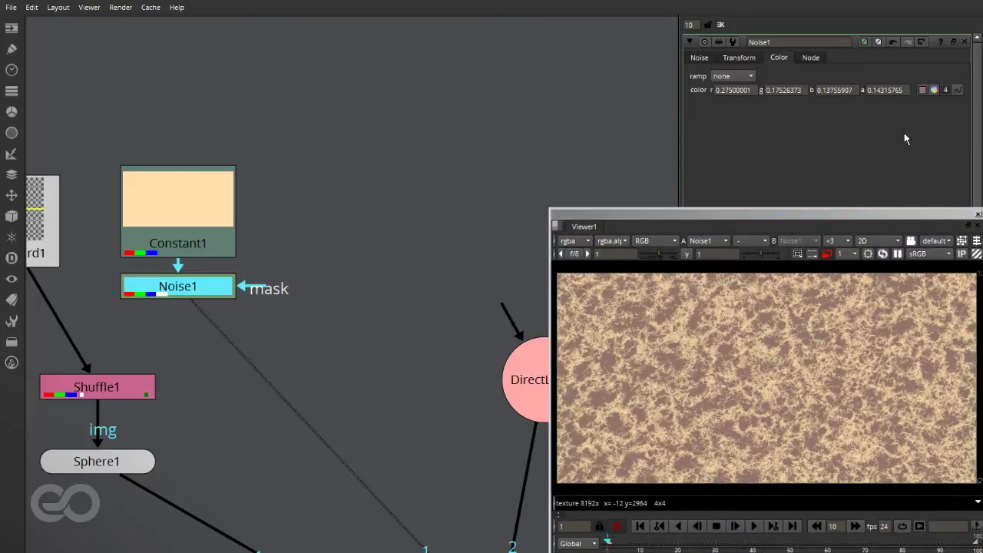
{"action": "left_click", "coordinate": [934, 91]}
{"action": "mouse_move", "coordinate": [508, 159]}
{"action": "left_mouse_down"}
{"action": "mouse_move", "coordinate": [513, 144]}
{"action": "mouse_move", "coordinate": [508, 156]}
{"action": "left_mouse_up"}
{"action": "left_click", "coordinate": [542, 92]}
{"action": "double_click", "coordinate": [579, 77]}
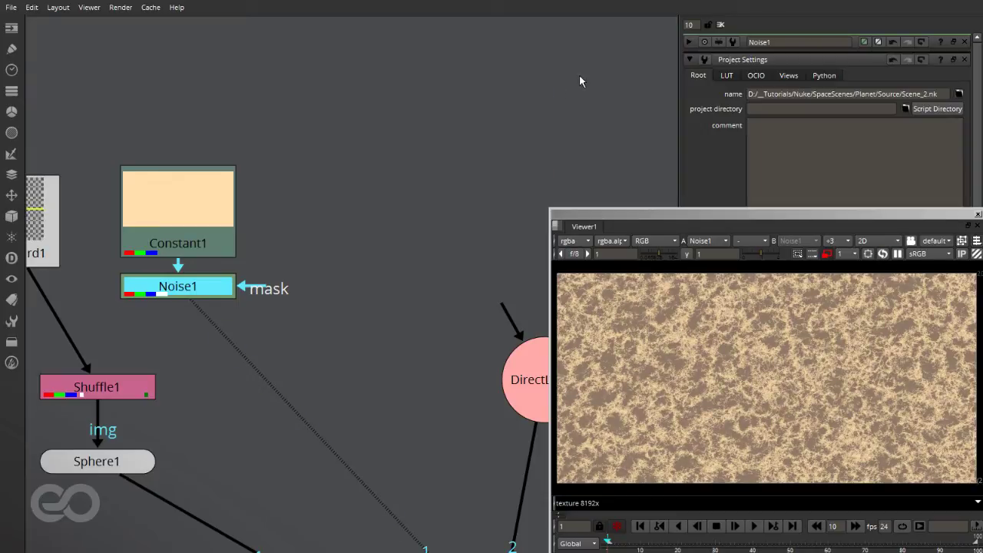
Step: Add a second Noise node below Noise1 and set its type to turbulence
{"action": "double_click", "coordinate": [170, 290]}
{"action": "key", "text": "Tab"}
{"action": "type", "text": "noise"}
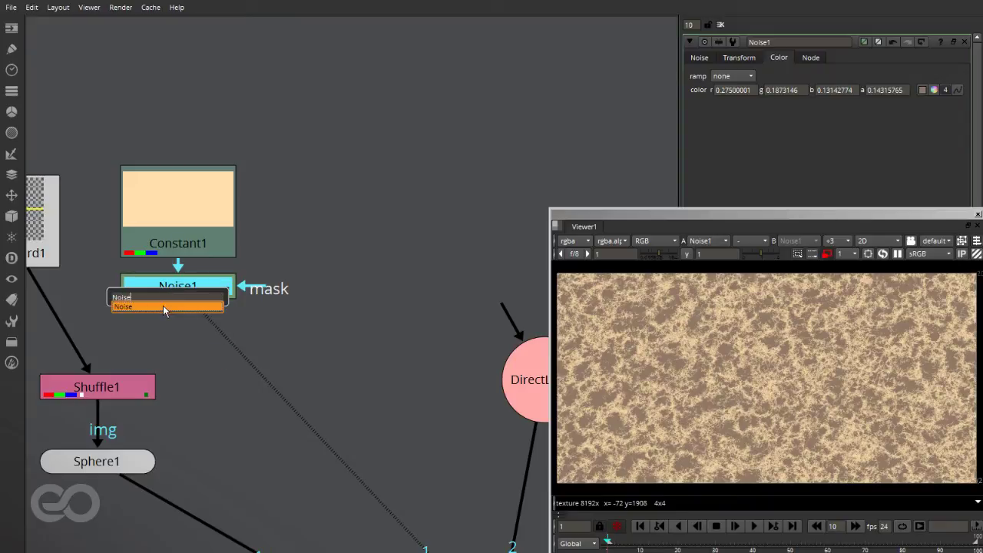
{"action": "key", "text": "Return"}
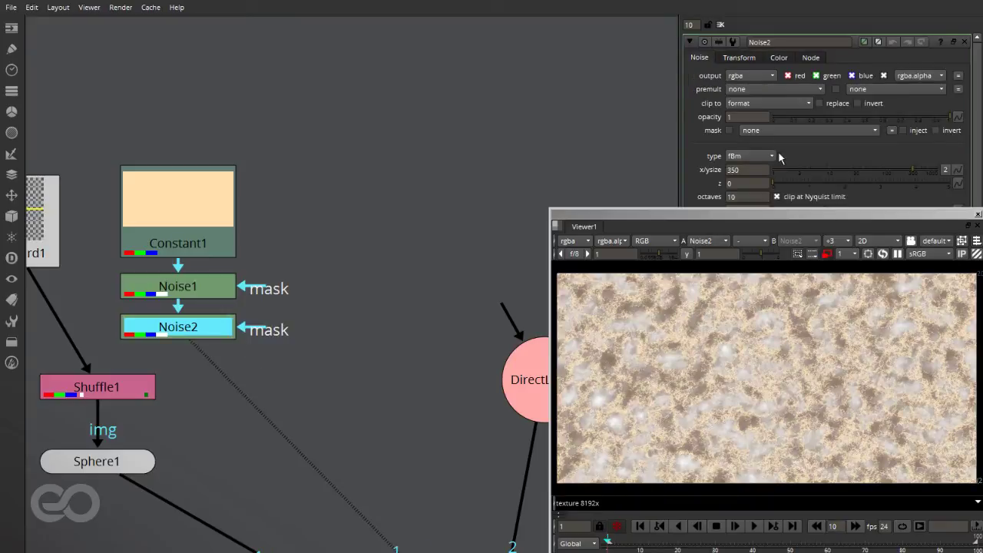
{"action": "left_click", "coordinate": [737, 160]}
{"action": "left_click", "coordinate": [745, 171]}
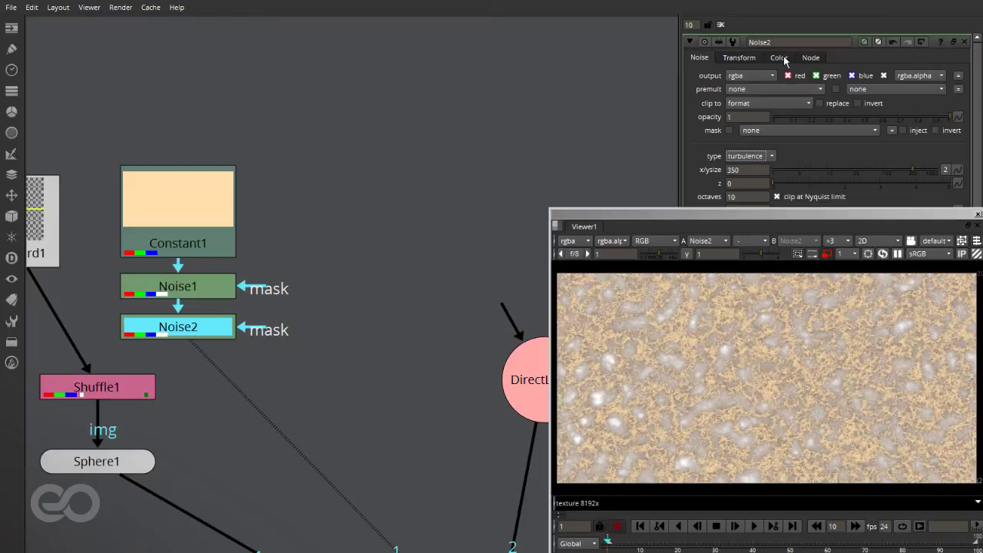
Step: Color Noise2 a muted green of about red 0.155, green 0.255 and blue 0.071
{"action": "left_click", "coordinate": [779, 58]}
{"action": "left_click", "coordinate": [935, 92]}
{"action": "left_click_drag", "start_coordinate": [501, 179], "coordinate": [473, 132]}
{"action": "left_click_drag", "start_coordinate": [327, 156], "coordinate": [294, 157]}
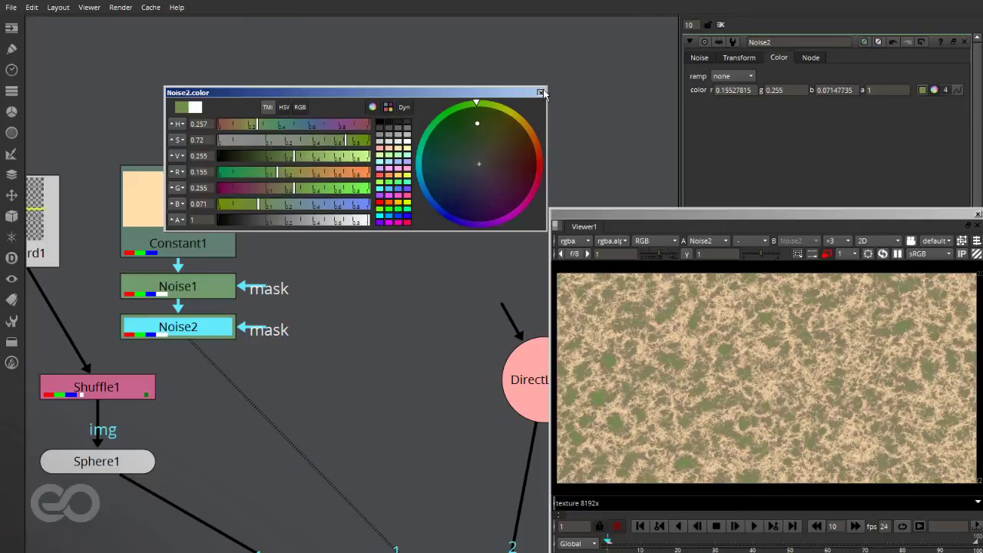
{"action": "left_click", "coordinate": [541, 92]}
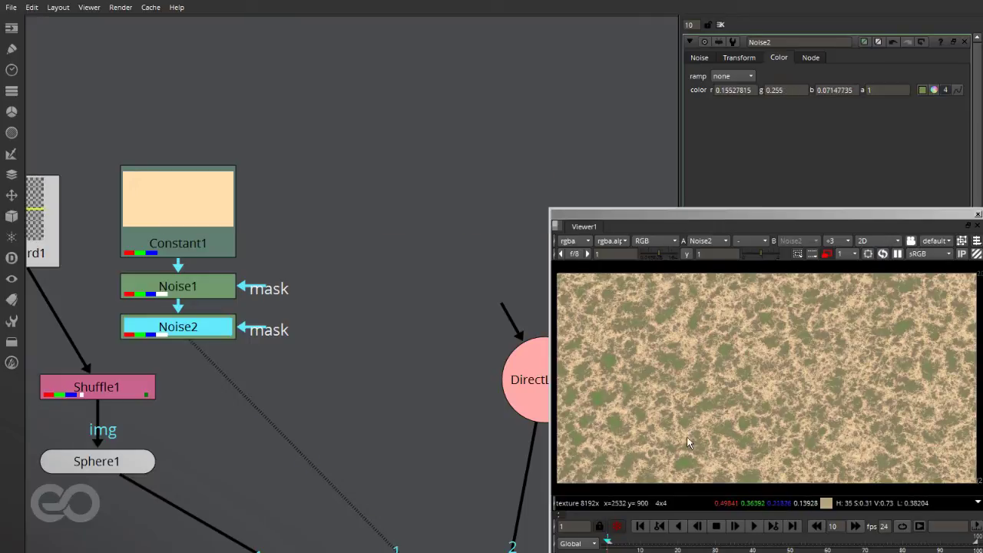
Step: Set Noise2's z to 2.4, gain to 0.79, gamma to 1 and x/ysize to 1000
{"action": "left_click", "coordinate": [695, 56]}
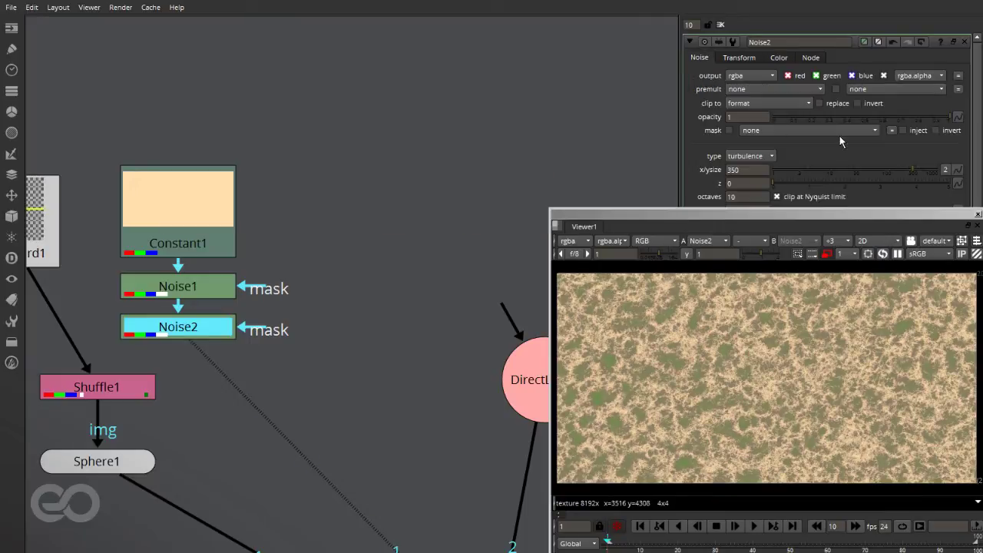
{"action": "left_click_drag", "start_coordinate": [795, 183], "coordinate": [857, 180]}
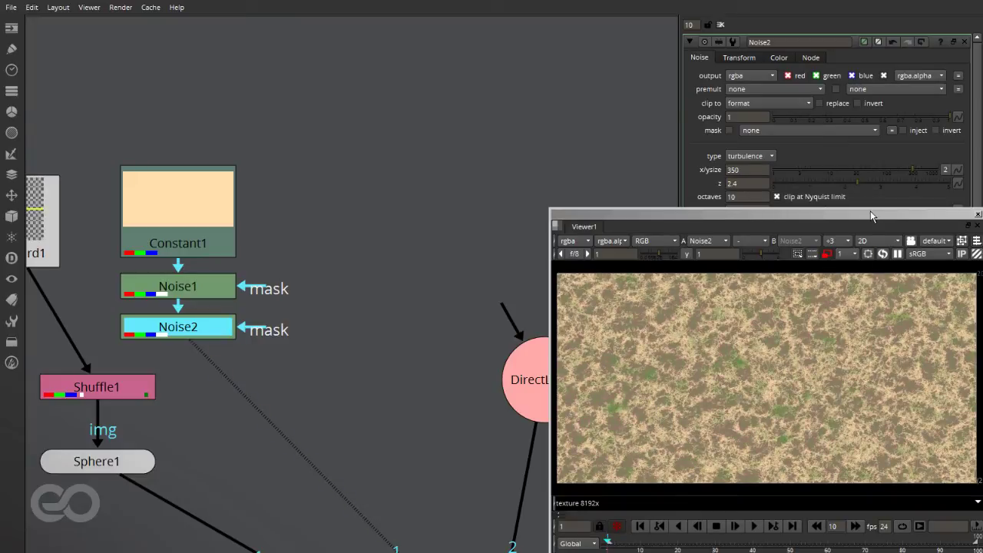
{"action": "left_click_drag", "start_coordinate": [873, 213], "coordinate": [499, 178]}
{"action": "left_click_drag", "start_coordinate": [912, 230], "coordinate": [933, 229]}
{"action": "left_click_drag", "start_coordinate": [861, 241], "coordinate": [945, 236]}
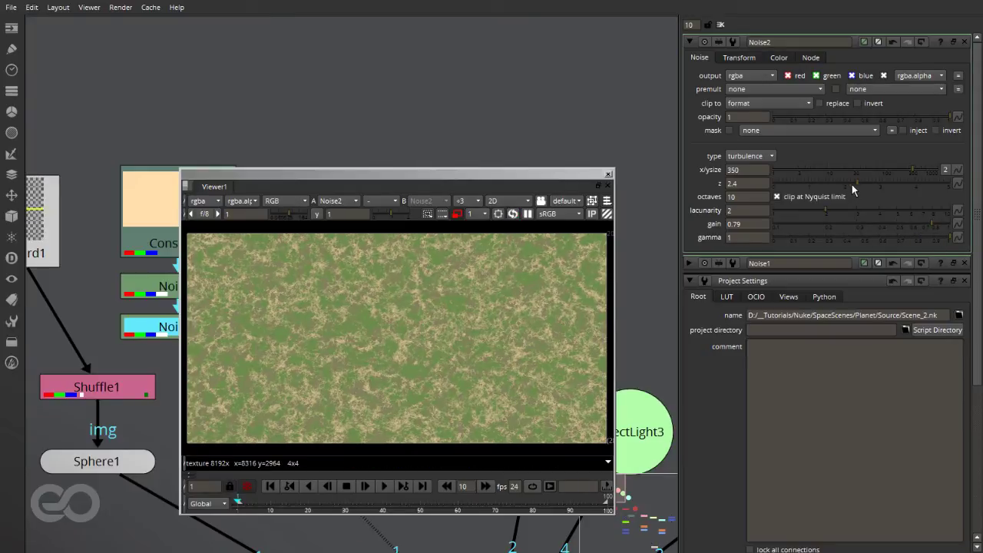
{"action": "left_click_drag", "start_coordinate": [915, 170], "coordinate": [943, 174]}
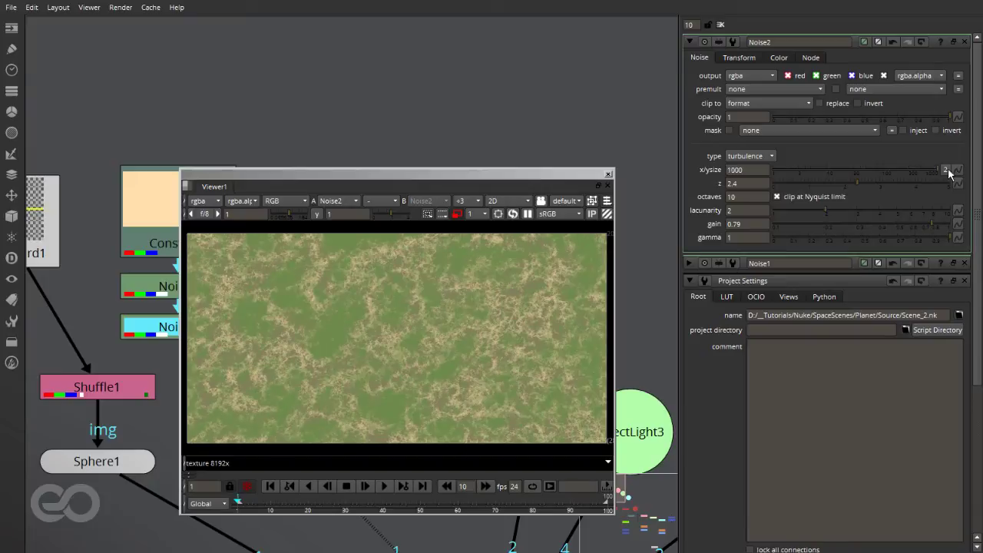
Step: Move Constant1, Noise1 and Noise2 up together in the node graph to make room below them
{"action": "left_click_drag", "start_coordinate": [430, 173], "coordinate": [784, 211]}
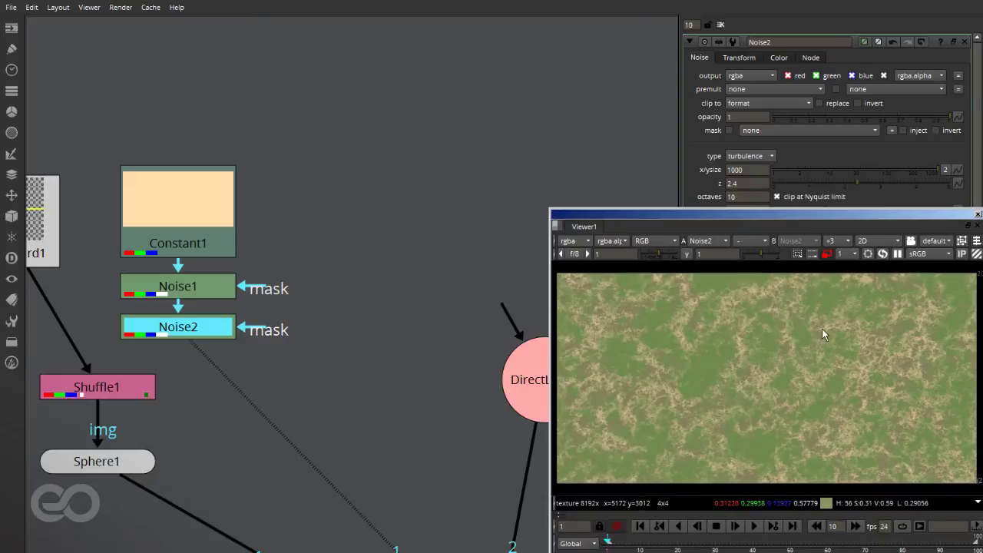
{"action": "left_click", "coordinate": [323, 302]}
{"action": "key", "text": "s"}
{"action": "left_click_drag", "start_coordinate": [286, 351], "coordinate": [59, 142]}
{"action": "left_click_drag", "start_coordinate": [162, 235], "coordinate": [168, 160]}
{"action": "left_click", "coordinate": [283, 317]}
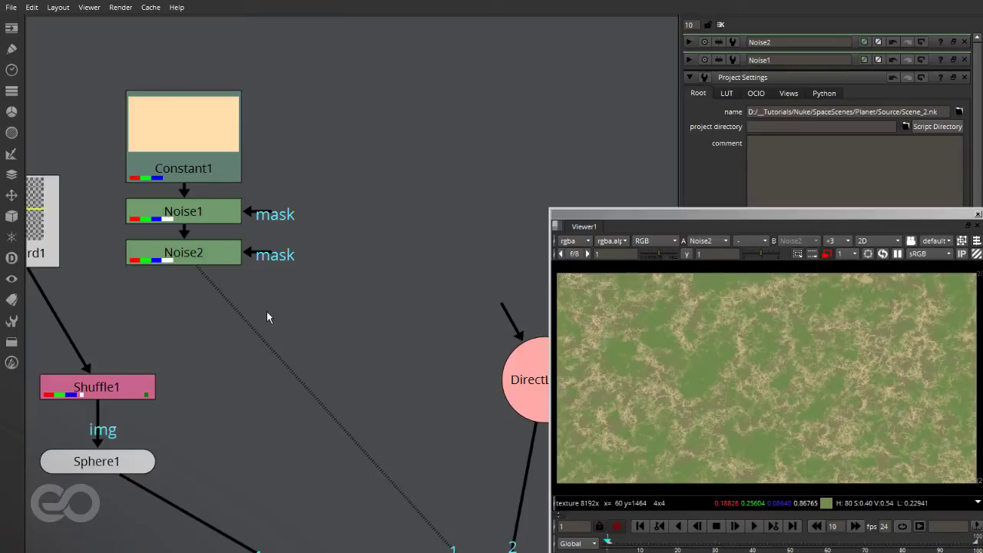
Step: Add a third Noise node below Noise2 and set its type to turbulence
{"action": "left_click", "coordinate": [215, 257]}
{"action": "key", "text": "Tab"}
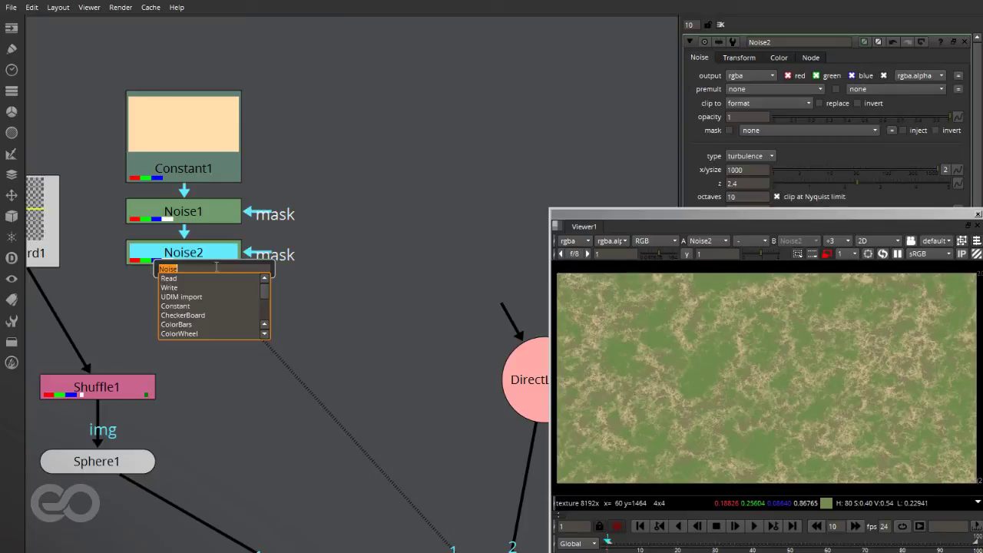
{"action": "key", "text": "Return"}
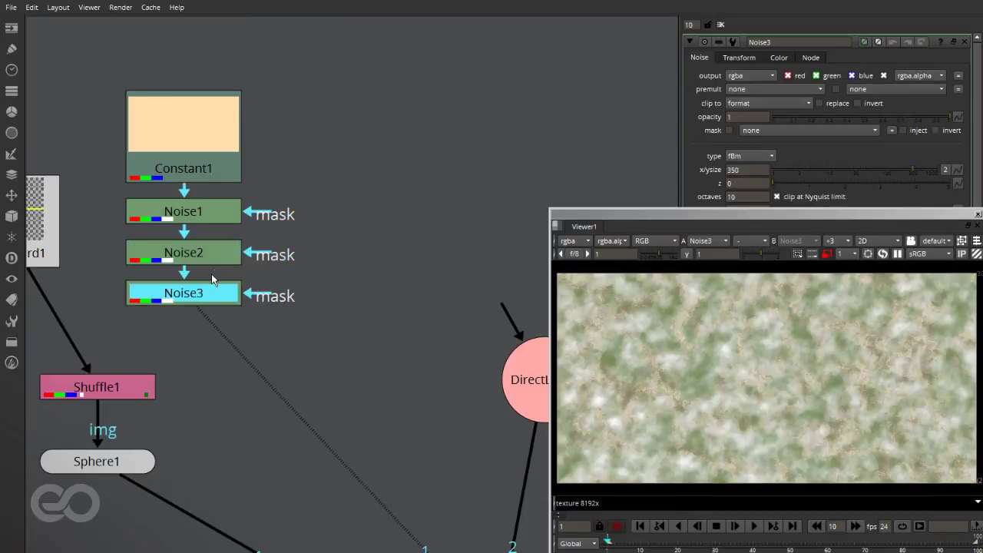
{"action": "left_click", "coordinate": [745, 156]}
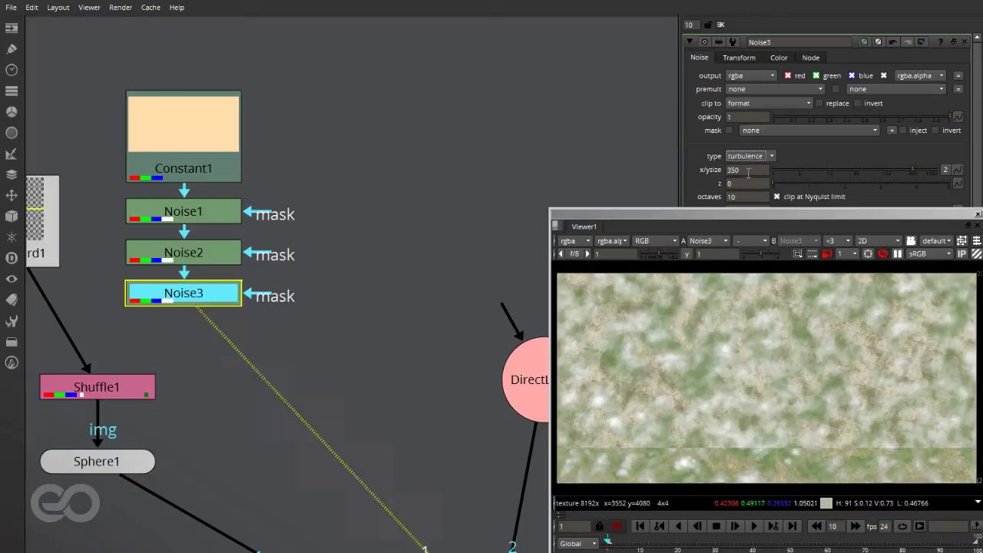
{"action": "left_click", "coordinate": [747, 172]}
Step: Set Noise3's gain to 0.65 and gamma to 0.13, checking the white patches up close and across the full texture
{"action": "left_click_drag", "start_coordinate": [867, 222], "coordinate": [543, 186]}
{"action": "scroll", "coordinate": [467, 308], "scroll_direction": "up", "scroll_amount": 3}
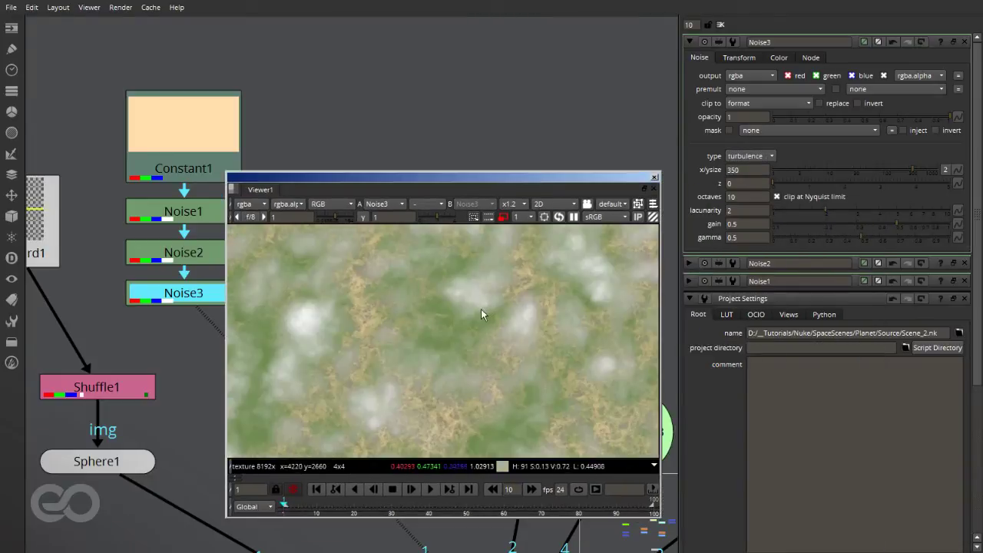
{"action": "scroll", "coordinate": [381, 352], "scroll_direction": "up", "scroll_amount": 1}
{"action": "scroll", "coordinate": [425, 317], "scroll_direction": "down", "scroll_amount": 3}
{"action": "scroll", "coordinate": [348, 369], "scroll_direction": "up", "scroll_amount": 5}
{"action": "scroll", "coordinate": [408, 285], "scroll_direction": "down", "scroll_amount": 4}
{"action": "scroll", "coordinate": [523, 325], "scroll_direction": "up", "scroll_amount": 3}
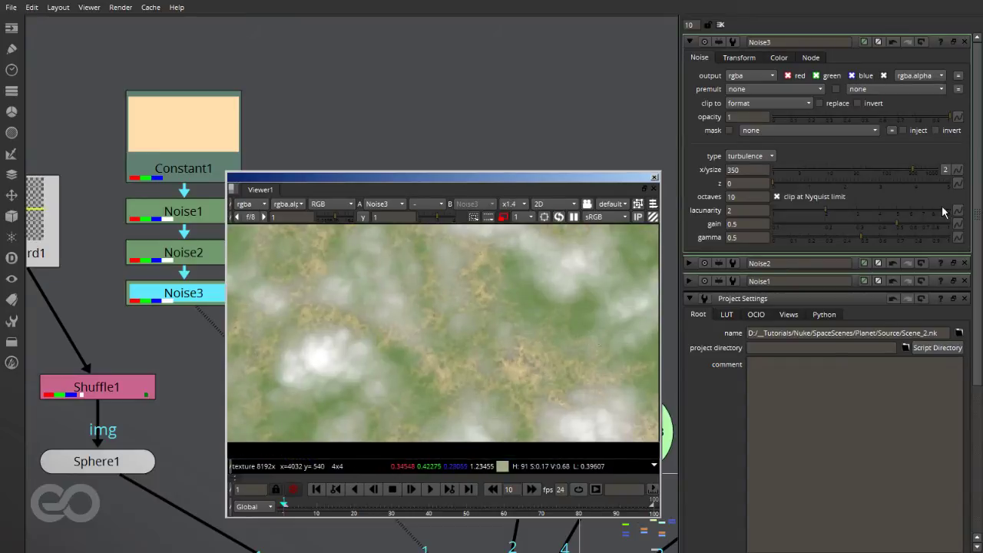
{"action": "left_click_drag", "start_coordinate": [900, 221], "coordinate": [916, 225]}
{"action": "left_click_drag", "start_coordinate": [860, 237], "coordinate": [797, 242]}
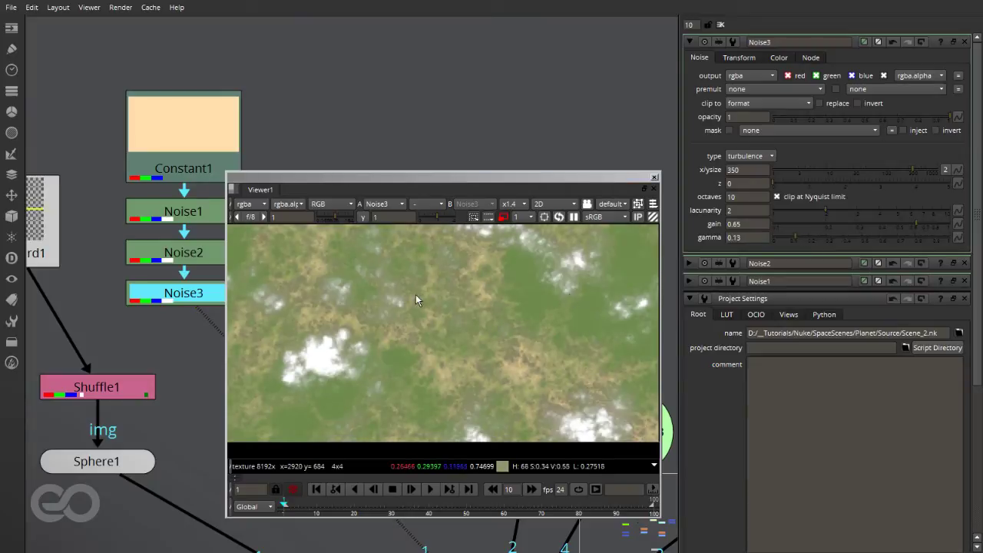
{"action": "scroll", "coordinate": [421, 296], "scroll_direction": "down", "scroll_amount": 3}
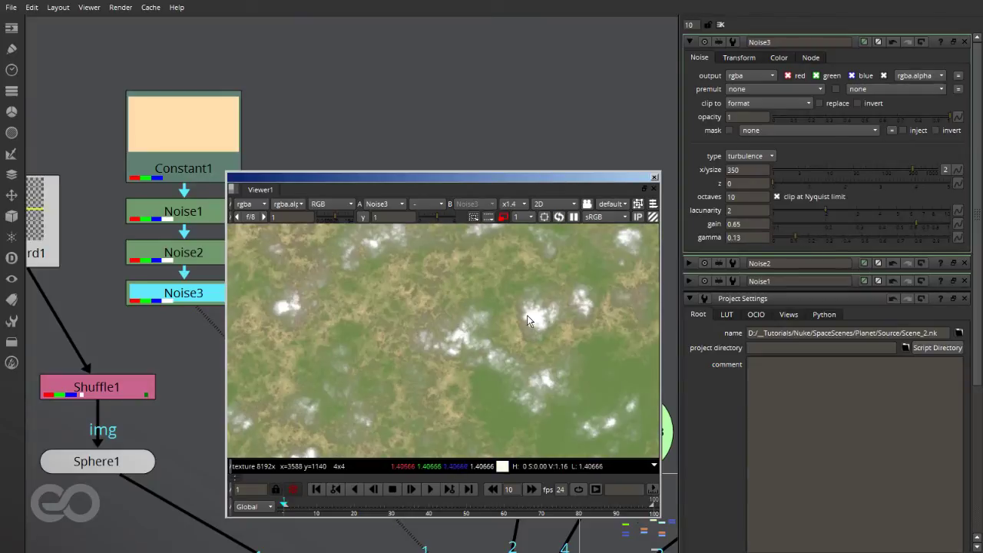
{"action": "scroll", "coordinate": [514, 329], "scroll_direction": "up", "scroll_amount": 1}
{"action": "scroll", "coordinate": [419, 276], "scroll_direction": "up", "scroll_amount": 5}
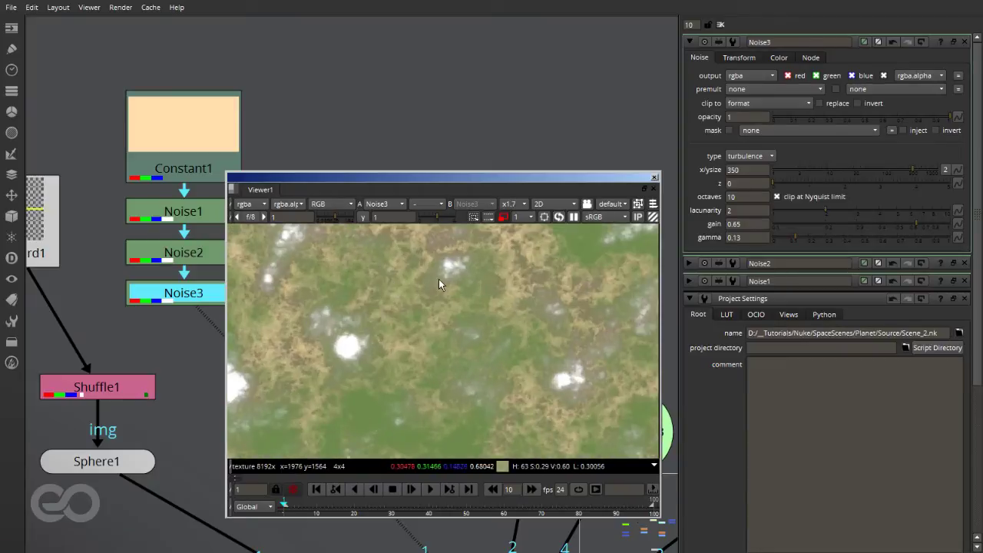
{"action": "scroll", "coordinate": [414, 390], "scroll_direction": "down", "scroll_amount": 6}
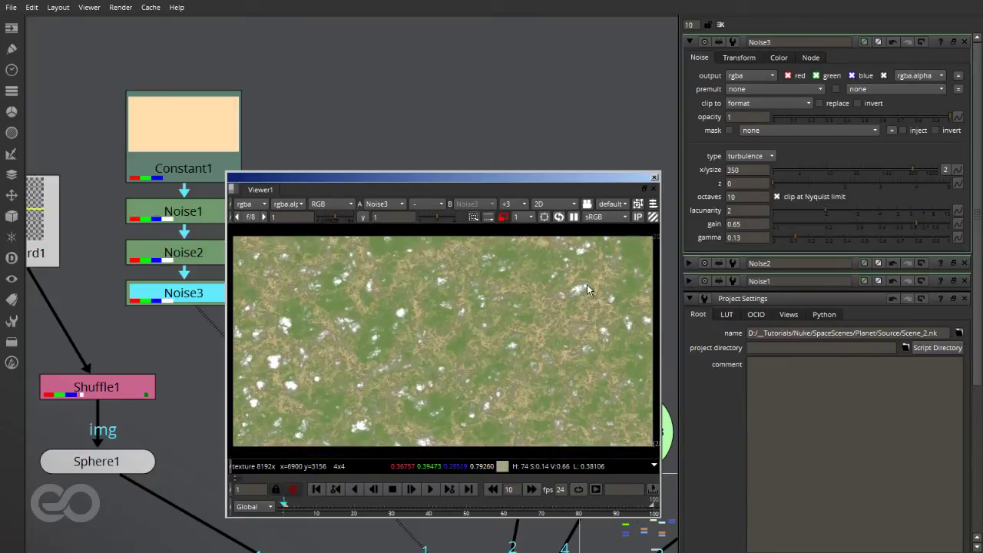
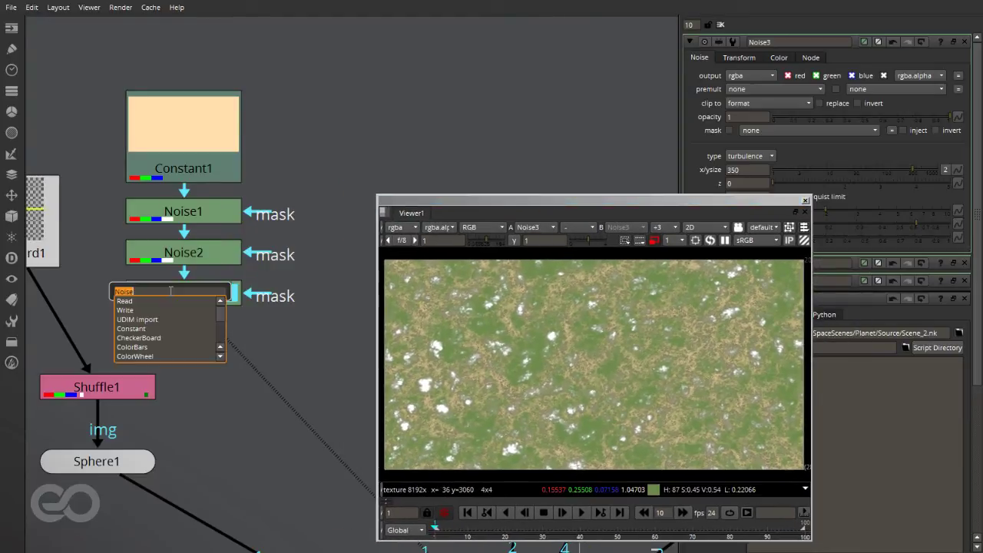
Step: Add a fourth Noise node below Noise3, set its type to turbulence, and check the full texture
{"action": "key", "text": "Return"}
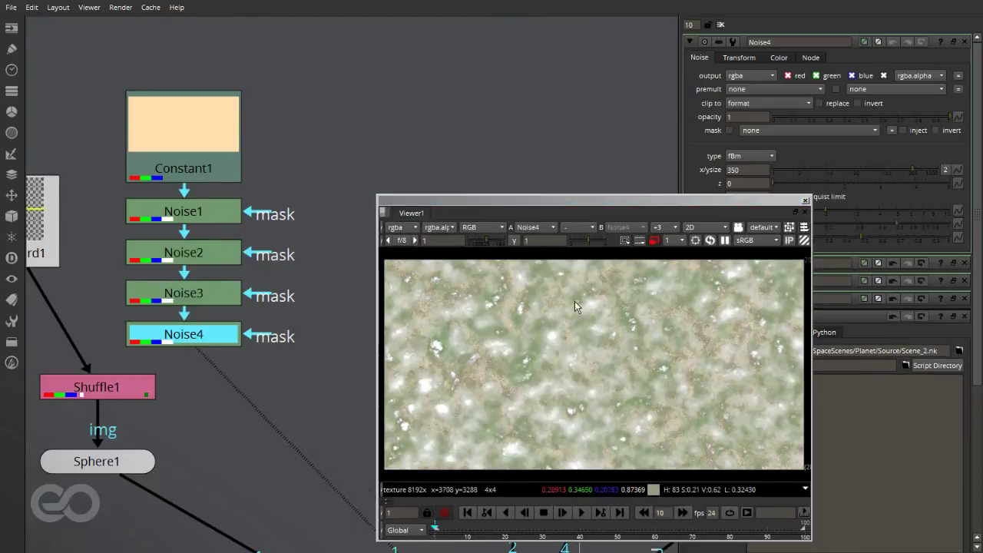
{"action": "left_click", "coordinate": [753, 169]}
{"action": "left_click_drag", "start_coordinate": [665, 202], "coordinate": [450, 154]}
{"action": "scroll", "coordinate": [319, 288], "scroll_direction": "up", "scroll_amount": 5}
{"action": "scroll", "coordinate": [409, 322], "scroll_direction": "down", "scroll_amount": 5}
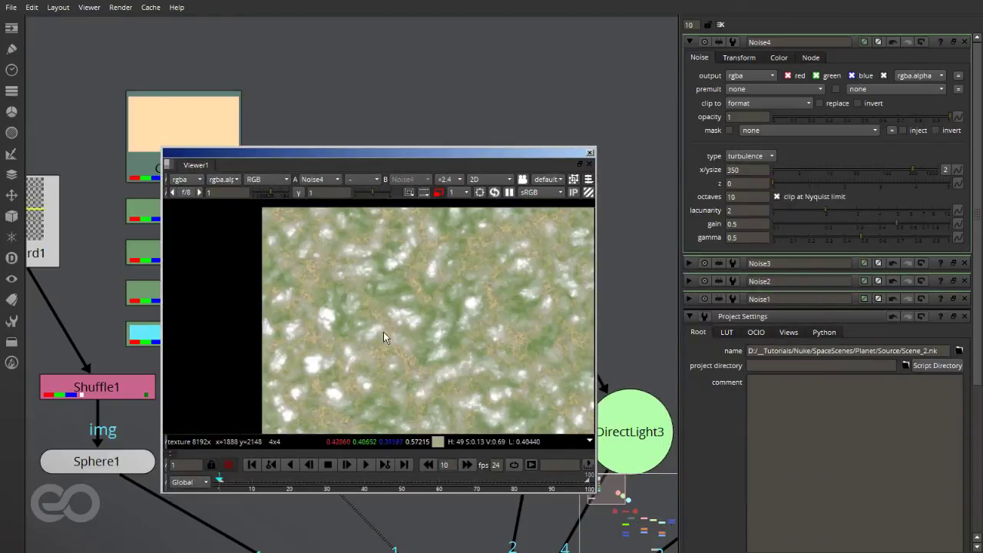
{"action": "key", "text": "f"}
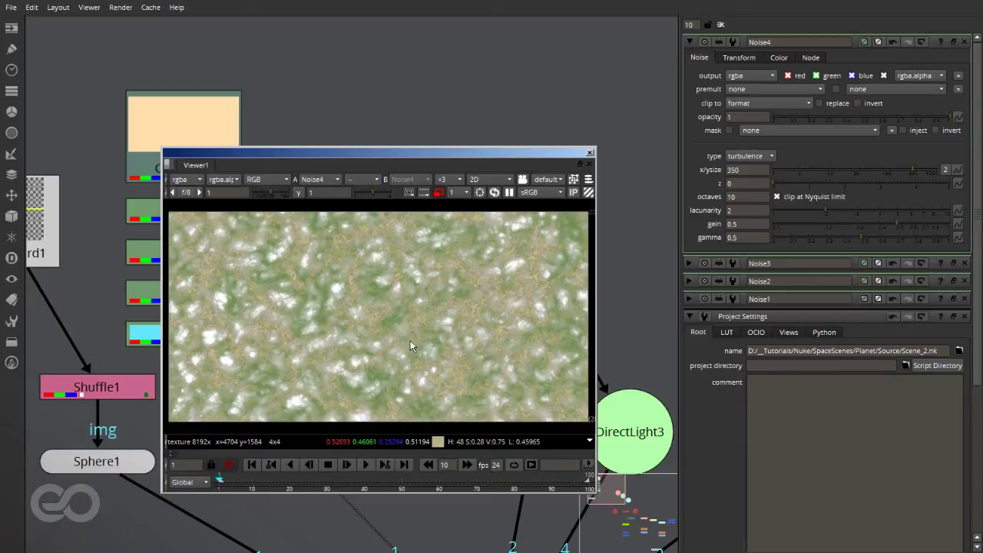
Step: Set Noise4's gain to 0.96, gamma to 1 and opacity to 0.225, then check the full texture
{"action": "left_click_drag", "start_coordinate": [903, 224], "coordinate": [970, 239]}
{"action": "left_click", "coordinate": [903, 235]}
{"action": "left_click_drag", "start_coordinate": [883, 117], "coordinate": [805, 116]}
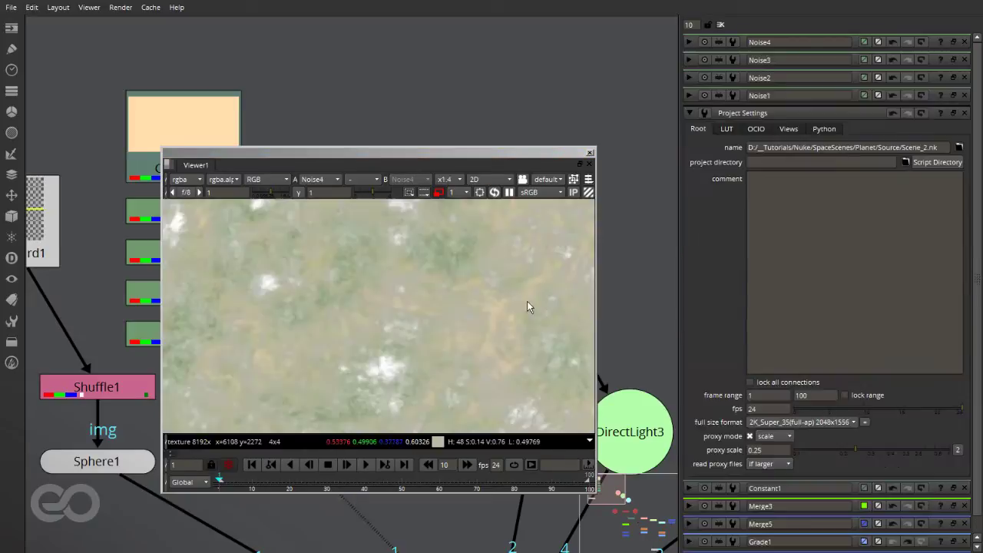
{"action": "middle_click", "coordinate": [526, 306]}
{"action": "left_click_drag", "start_coordinate": [318, 165], "coordinate": [408, 172]}
{"action": "double_click", "coordinate": [184, 334]}
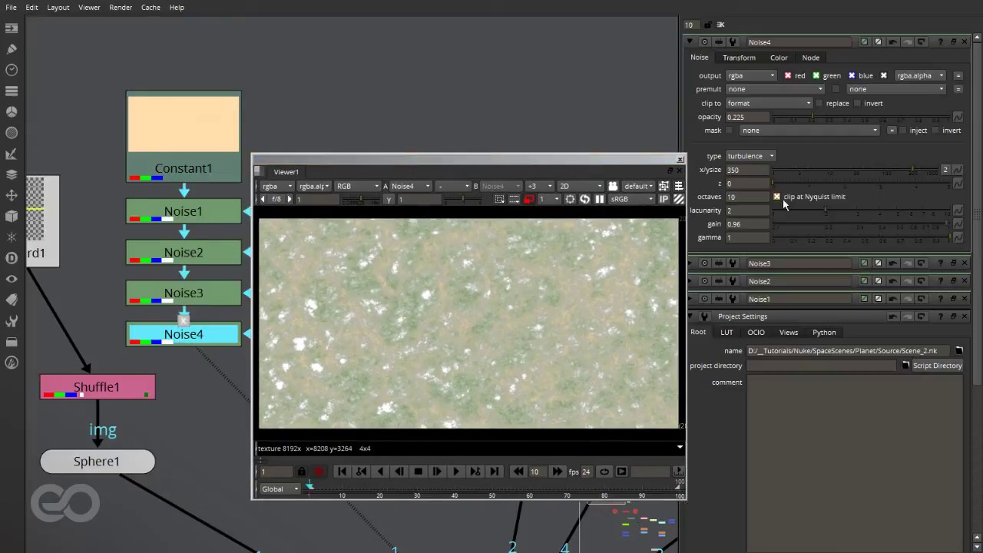
Step: Set Noise4's z to 0.2
{"action": "type", "text": ".5"}
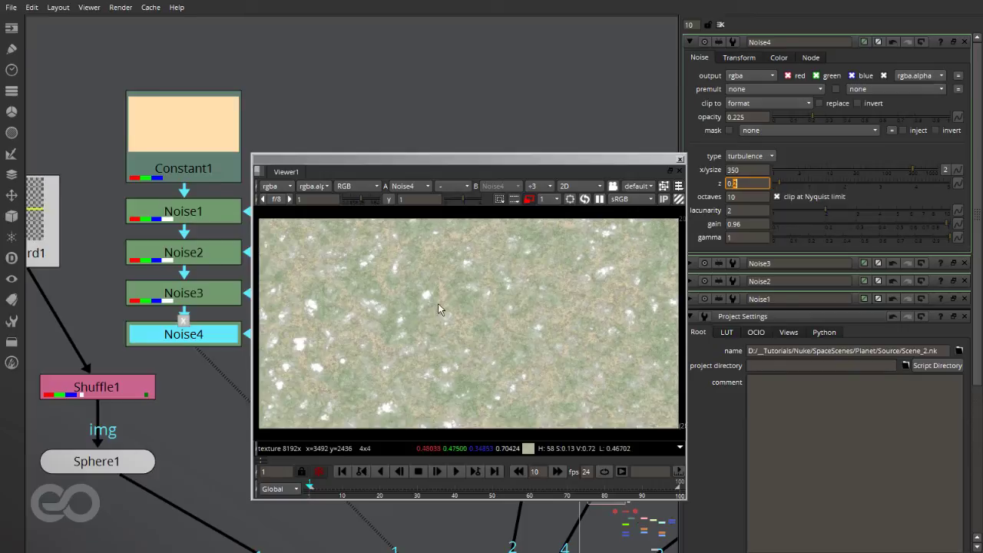
{"action": "left_click", "coordinate": [517, 121]}
{"action": "scroll", "coordinate": [98, 292], "scroll_direction": "down", "scroll_amount": 8}
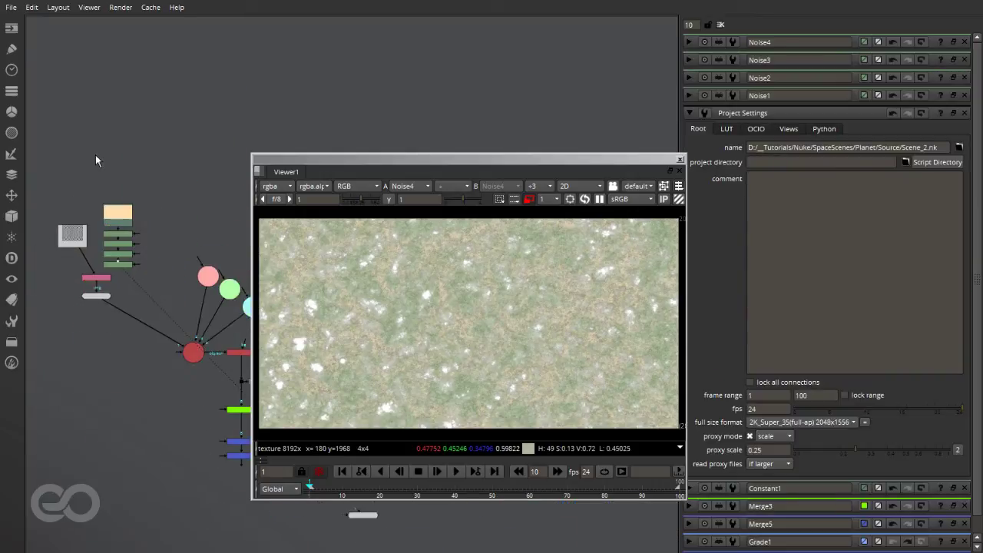
Step: Move the viewer clear of the node graph and reconnect Shuffle1's input from CheckerBoard1 to Noise4
{"action": "left_click_drag", "start_coordinate": [381, 171], "coordinate": [684, 215]}
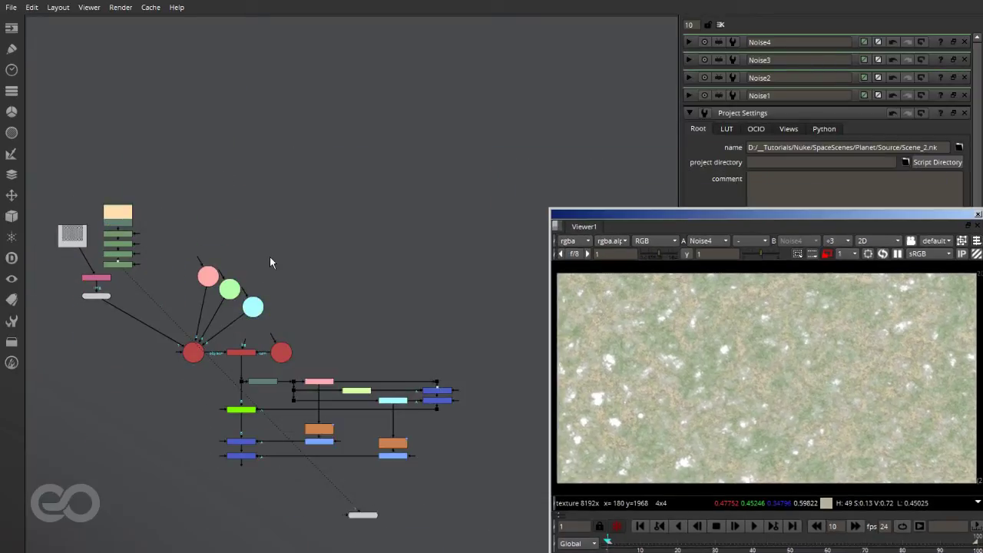
{"action": "scroll", "coordinate": [116, 284], "scroll_direction": "up", "scroll_amount": 8}
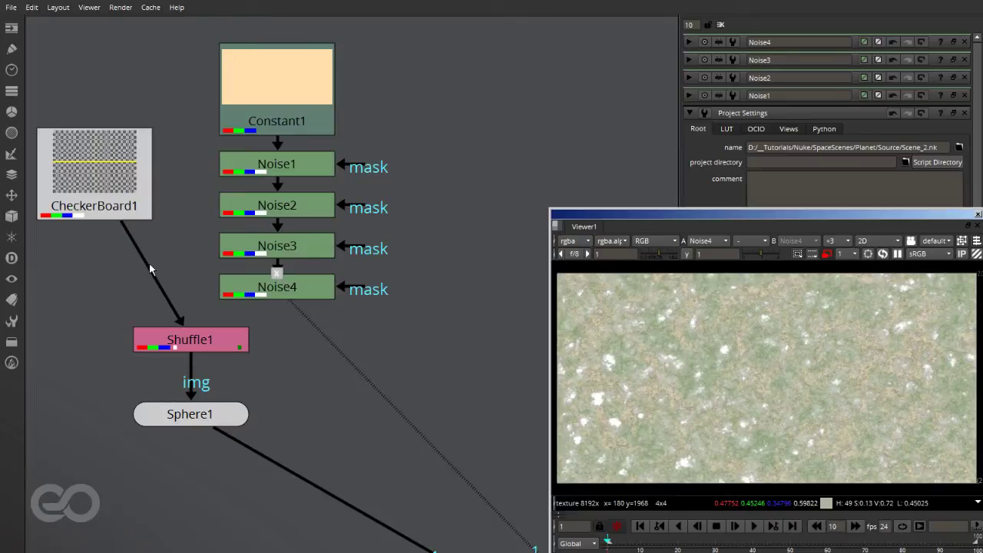
{"action": "left_click_drag", "start_coordinate": [127, 229], "coordinate": [286, 292]}
Step: Show ScanlineRender1's output in the viewer and examine the textured sphere up close
{"action": "scroll", "coordinate": [134, 220], "scroll_direction": "down", "scroll_amount": 8}
{"action": "scroll", "coordinate": [433, 445], "scroll_direction": "up", "scroll_amount": 1}
{"action": "scroll", "coordinate": [347, 426], "scroll_direction": "up", "scroll_amount": 3}
{"action": "left_click", "coordinate": [204, 187]}
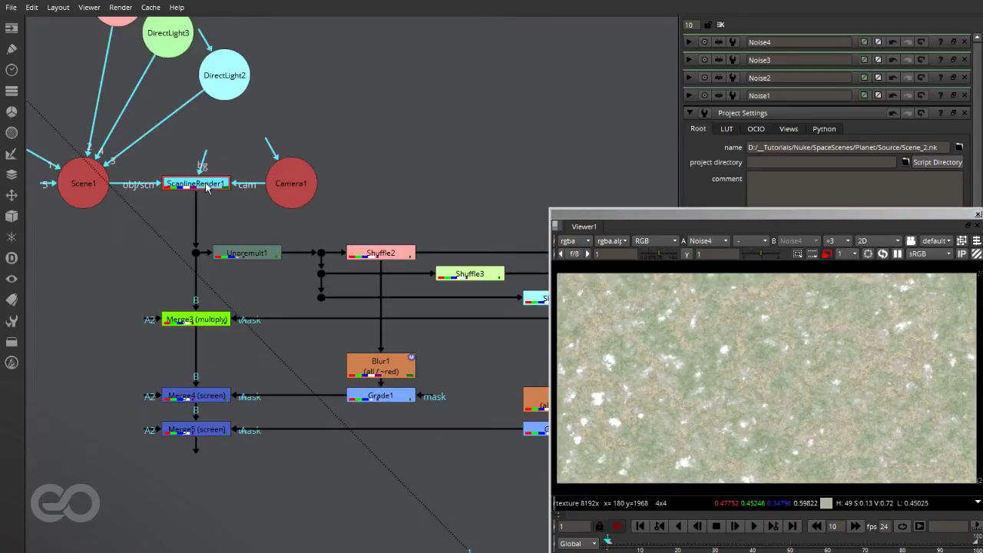
{"action": "key", "text": "1"}
{"action": "scroll", "coordinate": [788, 372], "scroll_direction": "up", "scroll_amount": 5}
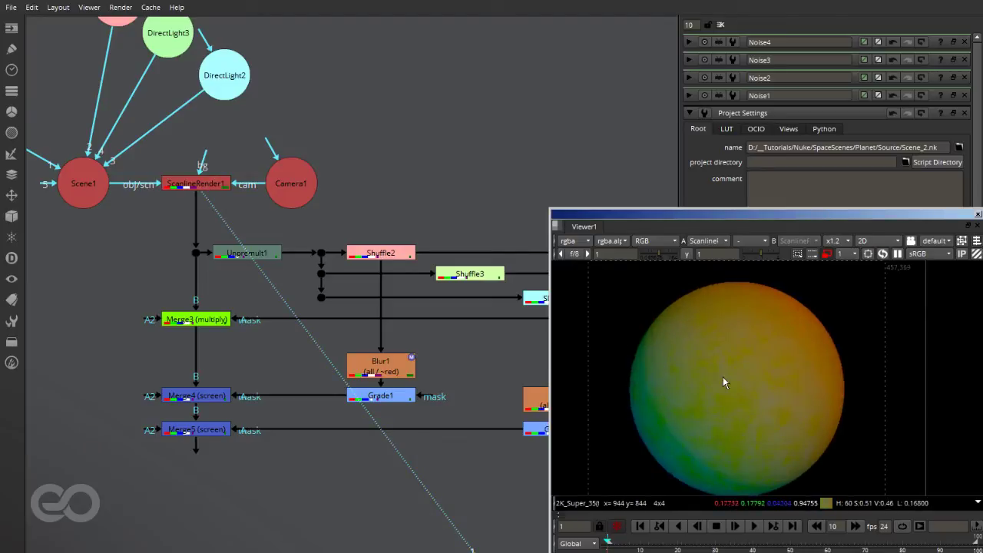
{"action": "scroll", "coordinate": [734, 382], "scroll_direction": "up", "scroll_amount": 6}
{"action": "scroll", "coordinate": [793, 400], "scroll_direction": "down", "scroll_amount": 5}
{"action": "scroll", "coordinate": [754, 406], "scroll_direction": "up", "scroll_amount": 5}
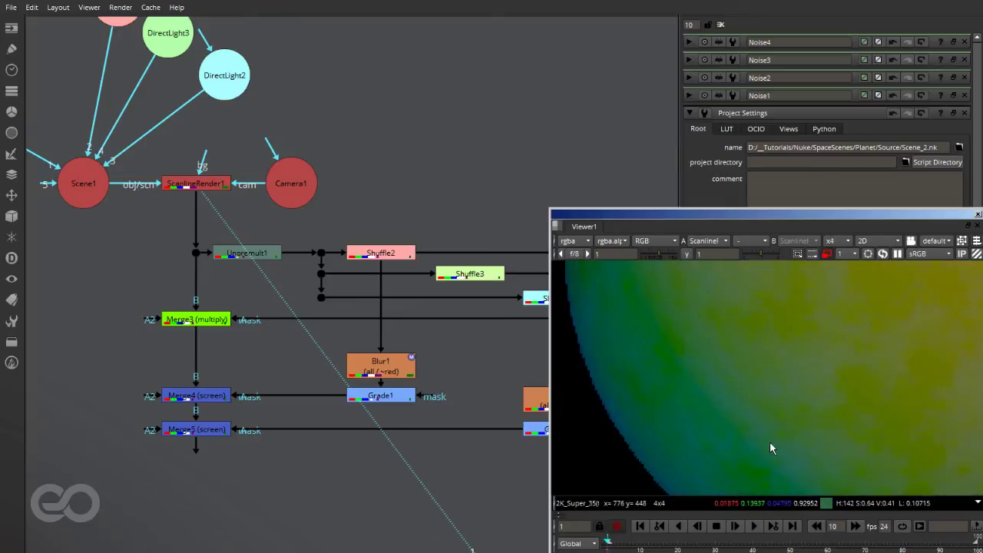
Step: Display the render's alpha channel and check the sphere for uneven transparency
{"action": "key", "text": "a"}
{"action": "scroll", "coordinate": [772, 410], "scroll_direction": "down", "scroll_amount": 6}
{"action": "scroll", "coordinate": [757, 384], "scroll_direction": "up", "scroll_amount": 3}
{"action": "scroll", "coordinate": [219, 349], "scroll_direction": "down", "scroll_amount": 3}
Step: In Shuffle1, set the Diff layer's alpha output to 1 and check the sphere's alpha
{"action": "scroll", "coordinate": [127, 210], "scroll_direction": "up", "scroll_amount": 7}
{"action": "scroll", "coordinate": [166, 287], "scroll_direction": "up", "scroll_amount": 2}
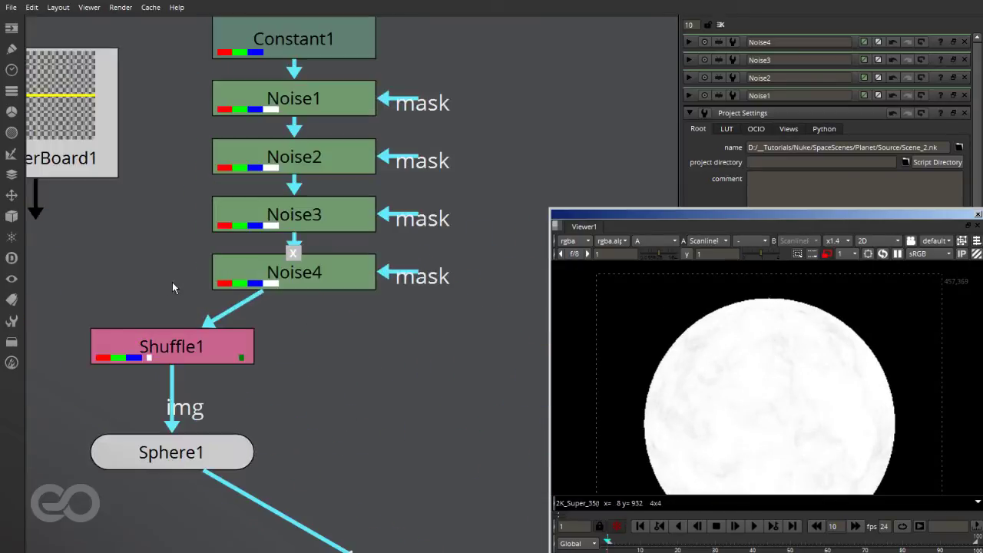
{"action": "double_click", "coordinate": [207, 342]}
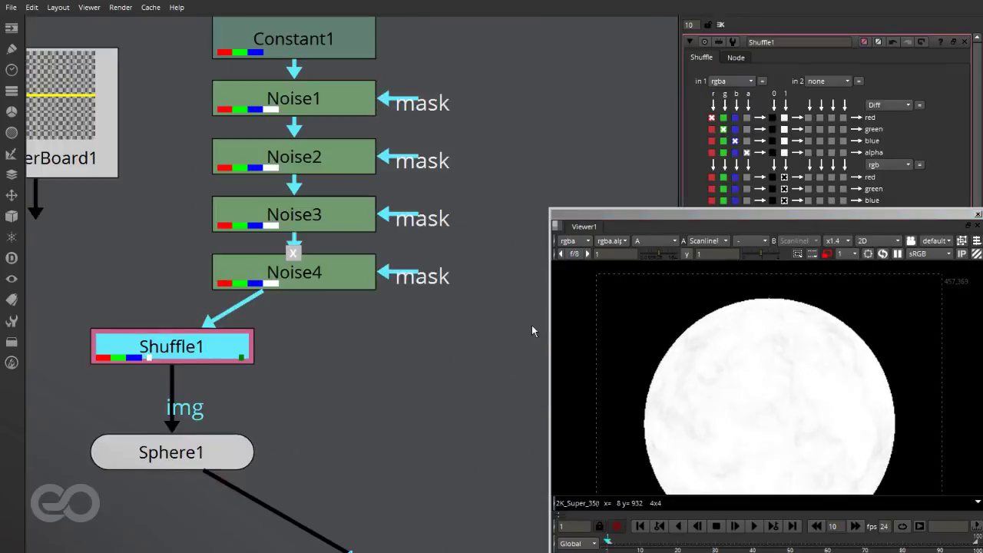
{"action": "left_click_drag", "start_coordinate": [780, 215], "coordinate": [726, 303]}
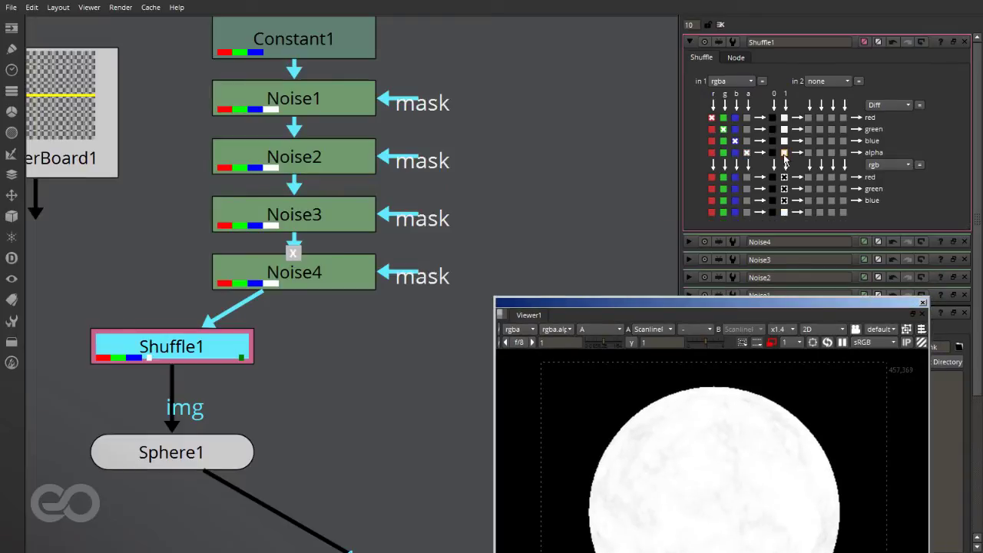
{"action": "left_click", "coordinate": [784, 154]}
{"action": "left_click_drag", "start_coordinate": [607, 305], "coordinate": [407, 168]}
{"action": "scroll", "coordinate": [502, 340], "scroll_direction": "down", "scroll_amount": 3}
{"action": "scroll", "coordinate": [513, 311], "scroll_direction": "up", "scroll_amount": 6}
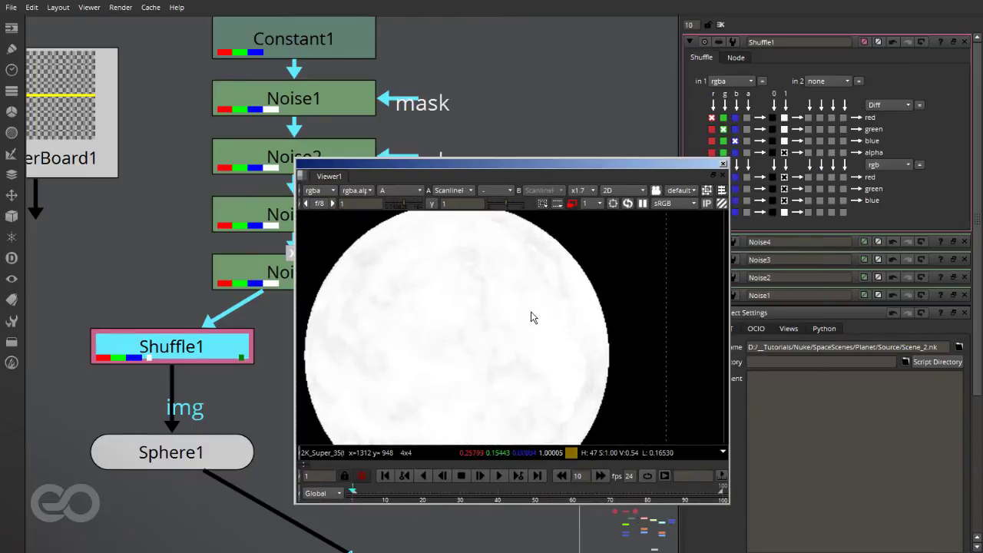
{"action": "scroll", "coordinate": [533, 317], "scroll_direction": "down", "scroll_amount": 2}
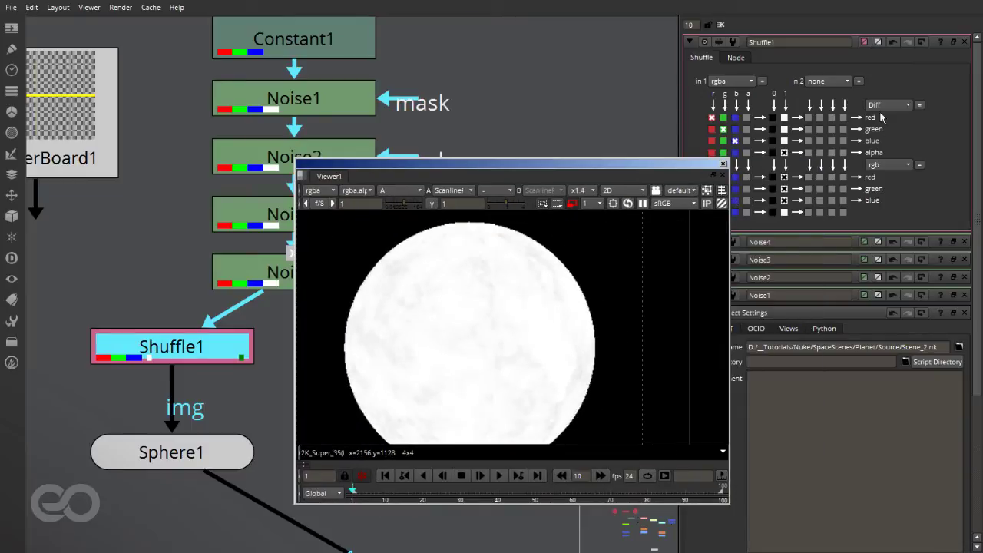
Step: Change Shuffle1's second output layer from rgb to rgba and set its alpha to 1
{"action": "left_click", "coordinate": [887, 164]}
{"action": "left_click", "coordinate": [891, 188]}
{"action": "left_click", "coordinate": [784, 212]}
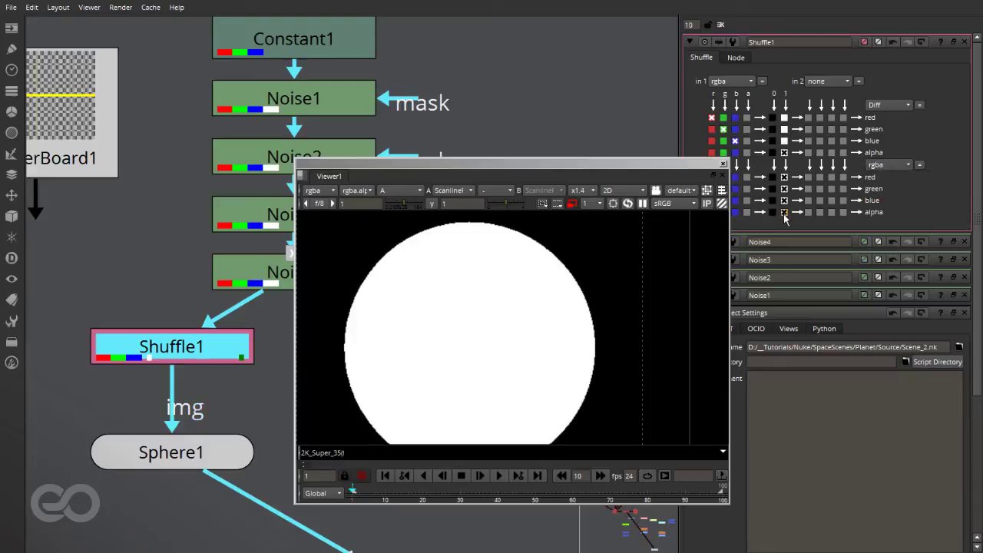
Step: Show Merge5's output, switch the viewer back to full colour and examine the composited sphere
{"action": "left_click_drag", "start_coordinate": [551, 164], "coordinate": [809, 219]}
{"action": "left_click", "coordinate": [689, 41]}
{"action": "scroll", "coordinate": [131, 238], "scroll_direction": "down", "scroll_amount": 7}
{"action": "scroll", "coordinate": [276, 461], "scroll_direction": "up", "scroll_amount": 4}
{"action": "left_click", "coordinate": [276, 460]}
{"action": "key", "text": "1"}
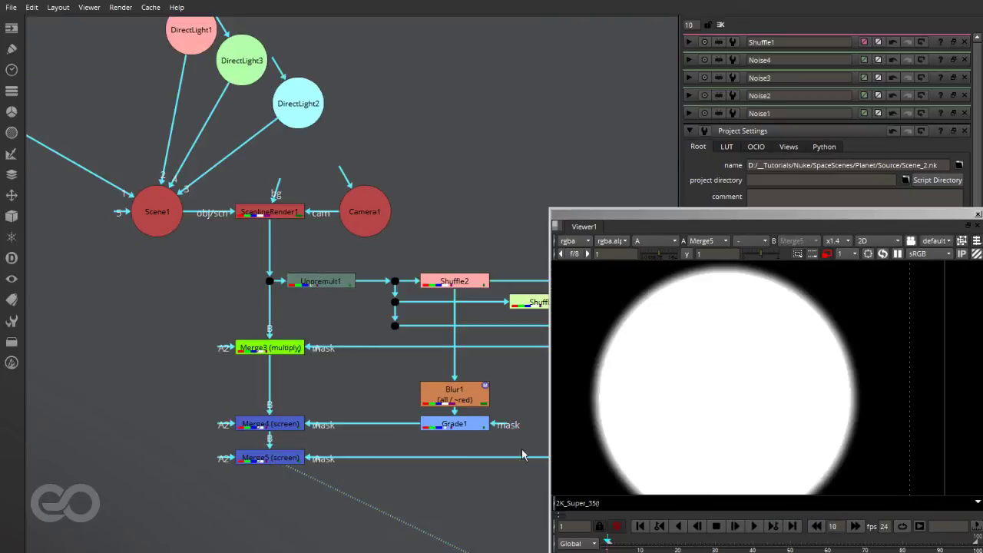
{"action": "left_click", "coordinate": [706, 386]}
{"action": "scroll", "coordinate": [789, 374], "scroll_direction": "down", "scroll_amount": 3}
{"action": "key", "text": "a"}
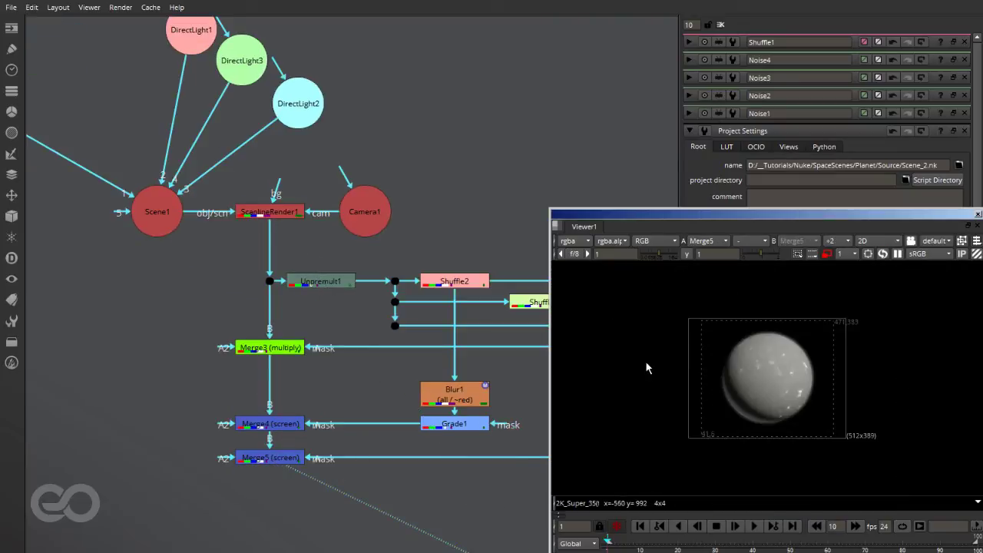
{"action": "scroll", "coordinate": [729, 367], "scroll_direction": "up", "scroll_amount": 4}
{"action": "scroll", "coordinate": [816, 374], "scroll_direction": "down", "scroll_amount": 4}
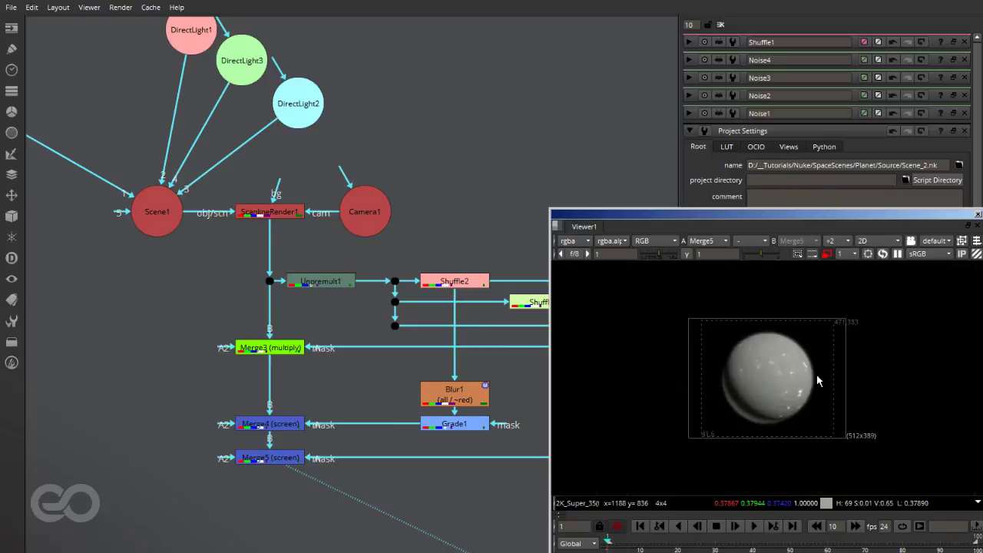
Step: Show Merge3's output and inspect the planet surface up close
{"action": "left_click", "coordinate": [263, 352]}
{"action": "key", "text": "1"}
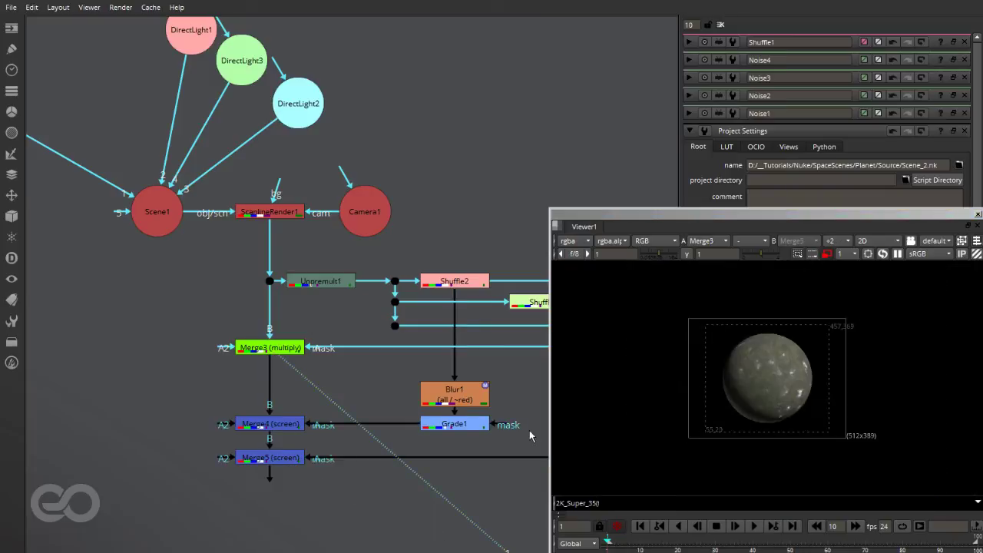
{"action": "scroll", "coordinate": [806, 388], "scroll_direction": "up", "scroll_amount": 4}
{"action": "scroll", "coordinate": [843, 393], "scroll_direction": "up", "scroll_amount": 3}
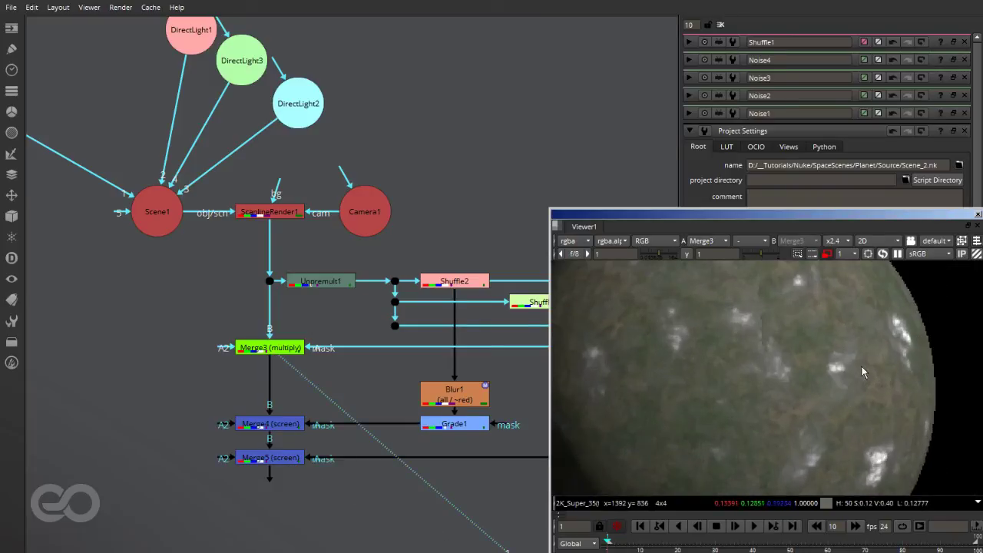
{"action": "scroll", "coordinate": [822, 406], "scroll_direction": "down", "scroll_amount": 4}
{"action": "scroll", "coordinate": [827, 442], "scroll_direction": "up", "scroll_amount": 2}
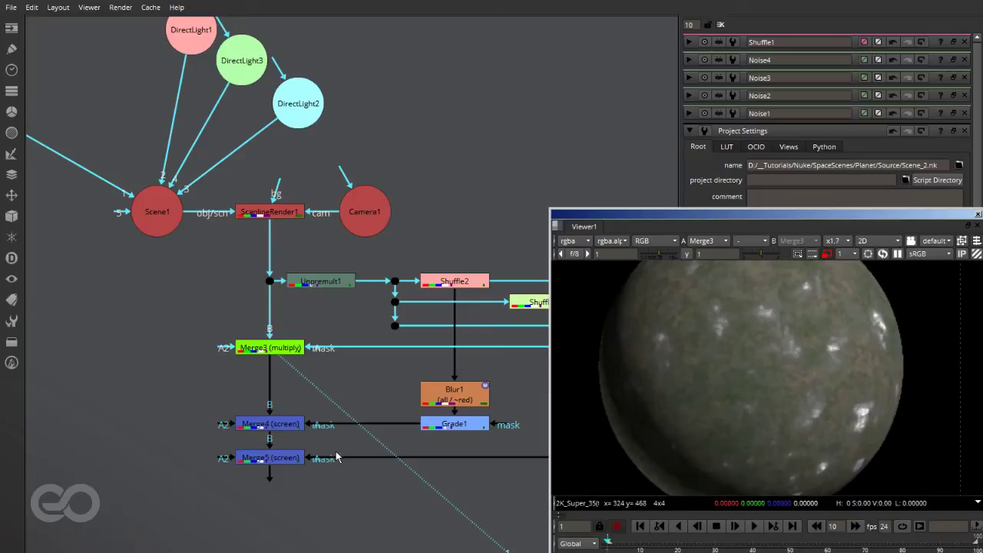
Step: Set Noise4's opacity to 0.17 and lacunarity to 1.28, then check the result on the sphere
{"action": "scroll", "coordinate": [258, 362], "scroll_direction": "down", "scroll_amount": 5}
{"action": "scroll", "coordinate": [244, 311], "scroll_direction": "up", "scroll_amount": 4}
{"action": "scroll", "coordinate": [244, 311], "scroll_direction": "up", "scroll_amount": 3}
{"action": "left_click", "coordinate": [246, 299]}
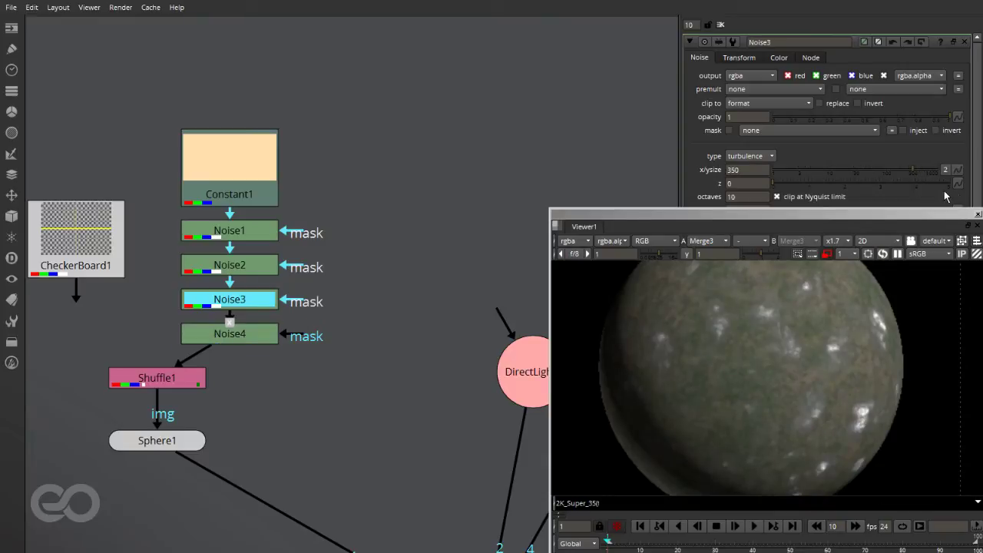
{"action": "left_click", "coordinate": [219, 338]}
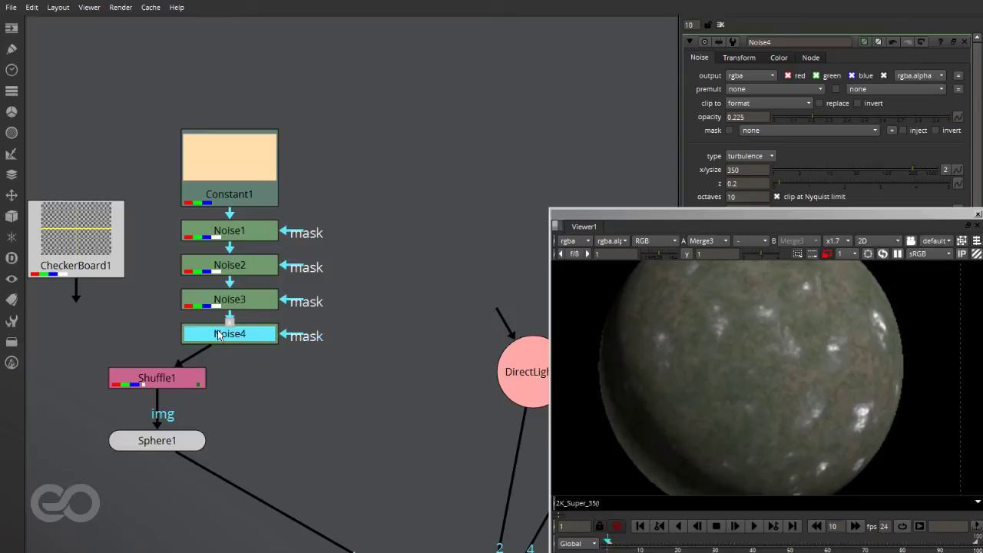
{"action": "left_click_drag", "start_coordinate": [827, 115], "coordinate": [787, 134]}
{"action": "scroll", "coordinate": [833, 114], "scroll_direction": "down", "scroll_amount": 3}
{"action": "scroll", "coordinate": [825, 131], "scroll_direction": "up", "scroll_amount": 1}
{"action": "scroll", "coordinate": [788, 133], "scroll_direction": "up", "scroll_amount": 1}
{"action": "left_click_drag", "start_coordinate": [802, 80], "coordinate": [800, 81]}
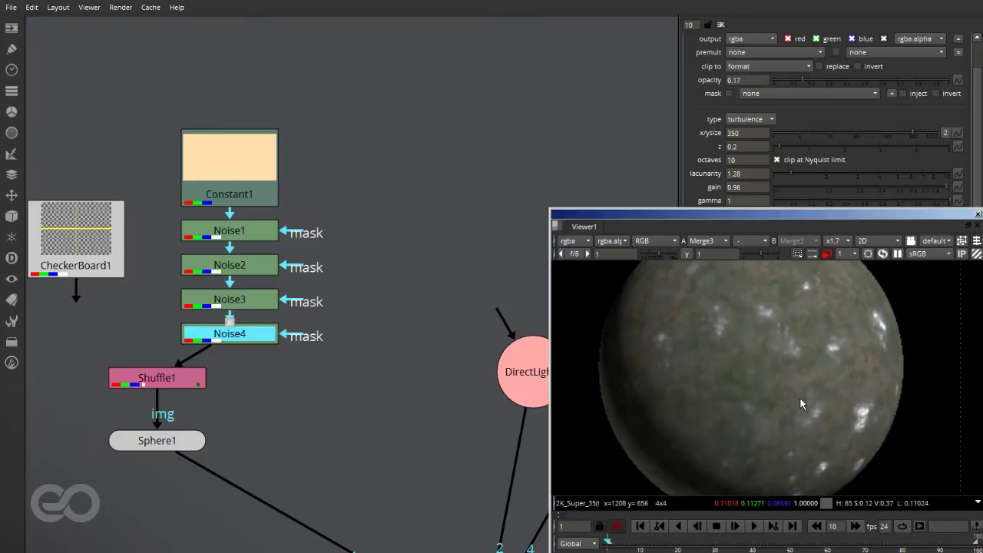
{"action": "scroll", "coordinate": [799, 396], "scroll_direction": "down", "scroll_amount": 4}
{"action": "scroll", "coordinate": [780, 384], "scroll_direction": "up", "scroll_amount": 3}
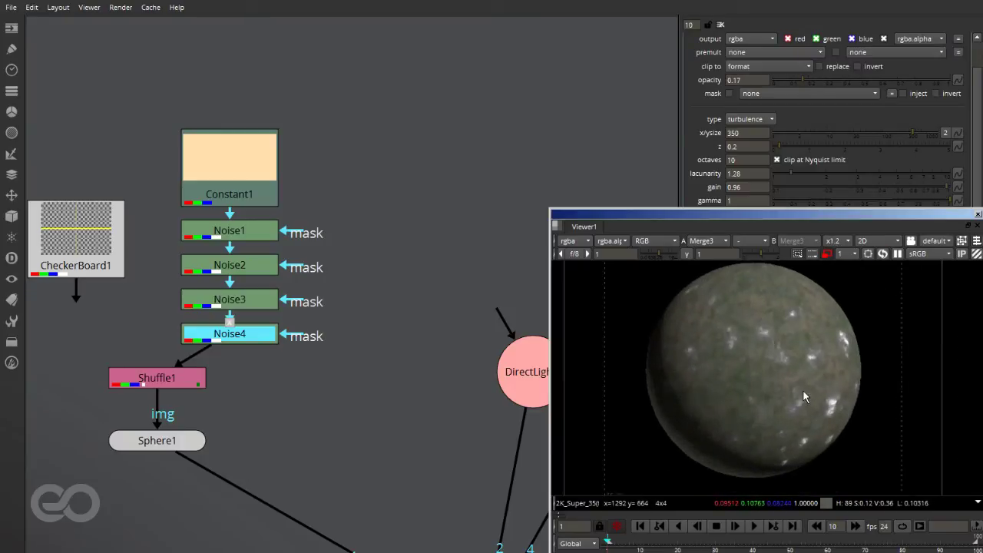
{"action": "scroll", "coordinate": [800, 386], "scroll_direction": "down", "scroll_amount": 3}
{"action": "scroll", "coordinate": [763, 380], "scroll_direction": "up", "scroll_amount": 4}
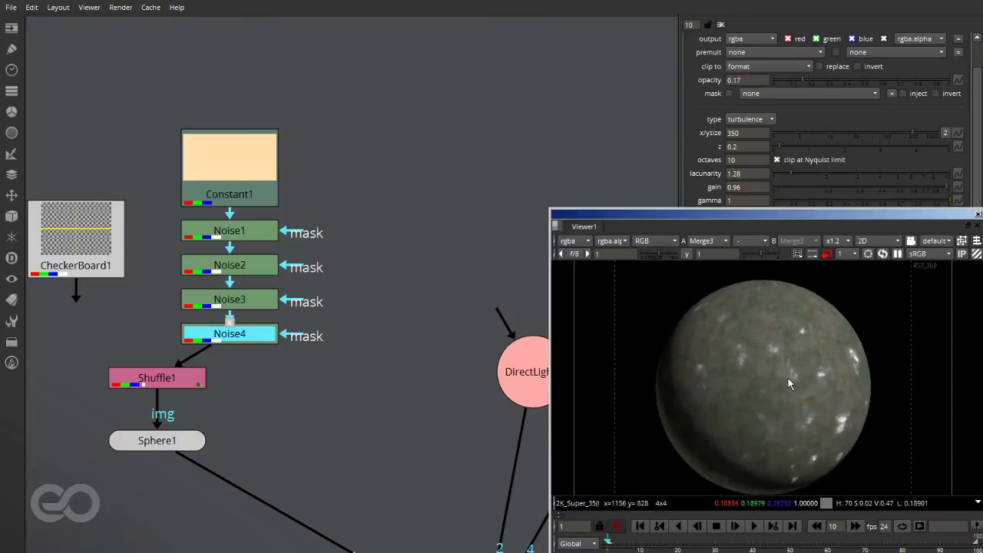
Step: Make space below Noise2 by moving the noise chain's nodes apart, and insert a Grade node between Noise2 and Noise3
{"action": "left_click", "coordinate": [275, 366]}
{"action": "left_click_drag", "start_coordinate": [251, 337], "coordinate": [251, 279], "text": "ctrl"}
{"action": "left_click_drag", "start_coordinate": [343, 316], "coordinate": [175, 229]}
{"action": "left_click_drag", "start_coordinate": [232, 246], "coordinate": [232, 279]}
{"action": "left_click", "coordinate": [248, 206]}
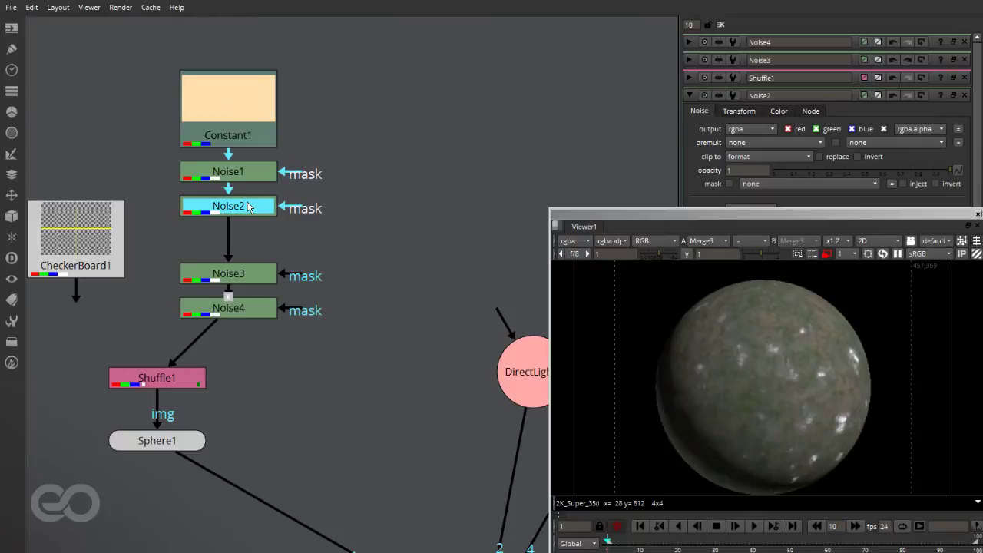
{"action": "key", "text": "g"}
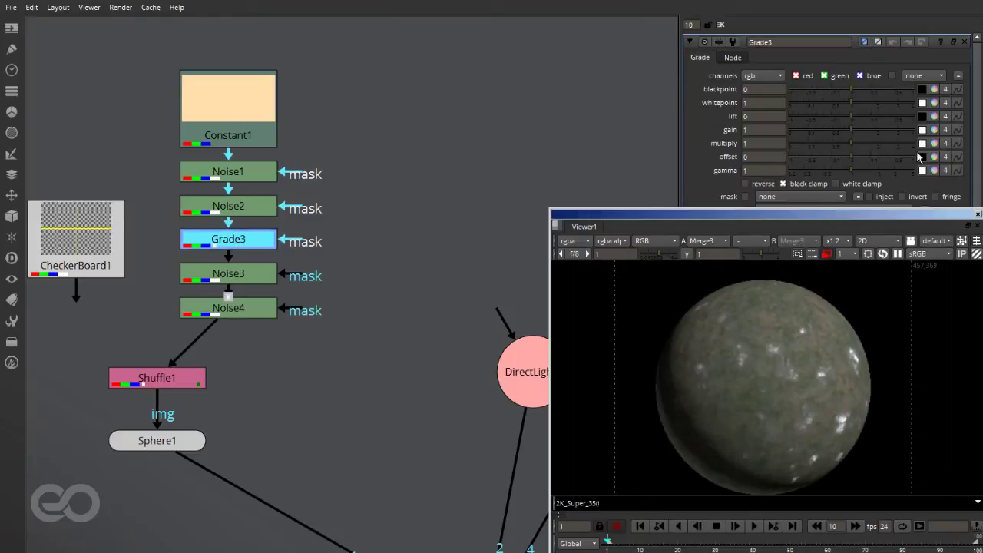
Step: Tint Grade3's multiply blue with r 0, g 0.3758235 and b 1, and disable Noise4 to judge the colour
{"action": "left_click", "coordinate": [934, 143]}
{"action": "mouse_move", "coordinate": [478, 173]}
{"action": "left_mouse_down"}
{"action": "mouse_move", "coordinate": [430, 182]}
{"action": "mouse_move", "coordinate": [463, 178]}
{"action": "mouse_move", "coordinate": [420, 210]}
{"action": "left_mouse_up"}
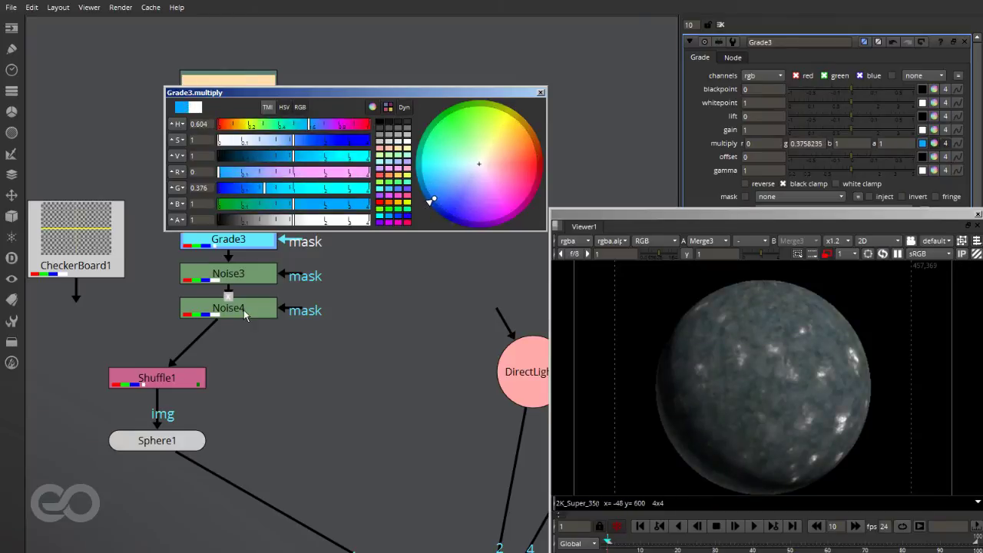
{"action": "double_click", "coordinate": [243, 308]}
{"action": "key", "text": "d"}
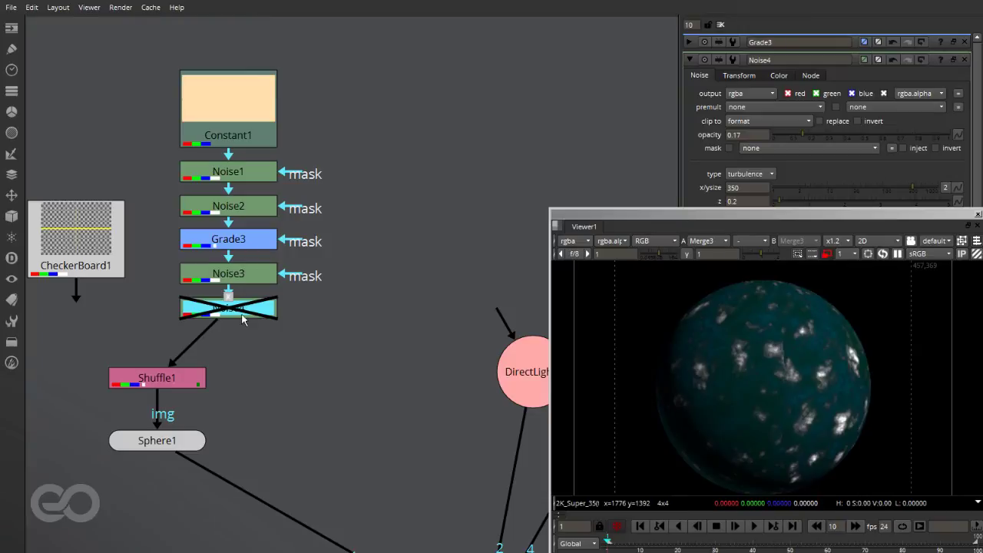
Step: Set Grade3's mix to 0.63 and check the surface colour up close
{"action": "double_click", "coordinate": [245, 244]}
{"action": "left_click_drag", "start_coordinate": [880, 220], "coordinate": [534, 200]}
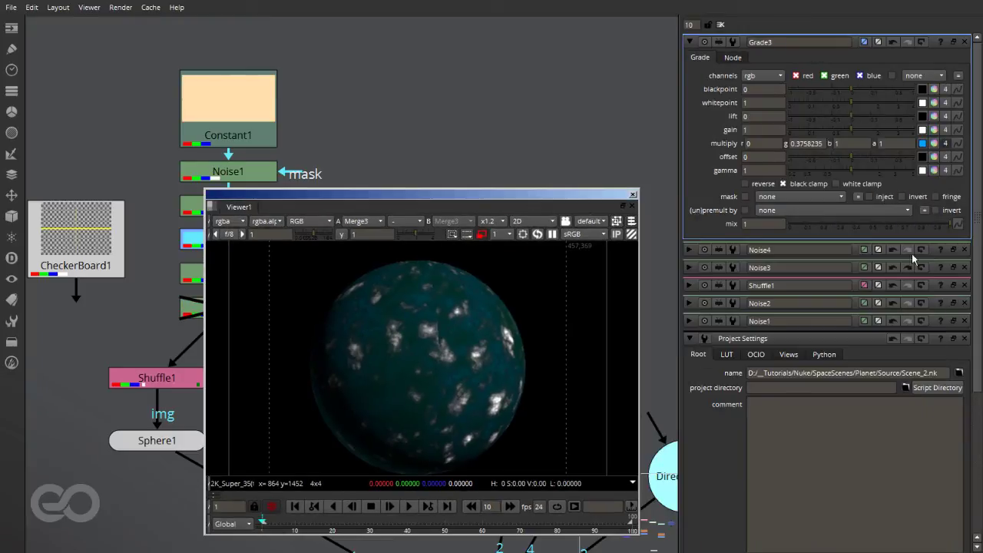
{"action": "mouse_move", "coordinate": [895, 225]}
{"action": "left_mouse_down"}
{"action": "mouse_move", "coordinate": [912, 228]}
{"action": "mouse_move", "coordinate": [891, 228]}
{"action": "left_mouse_up"}
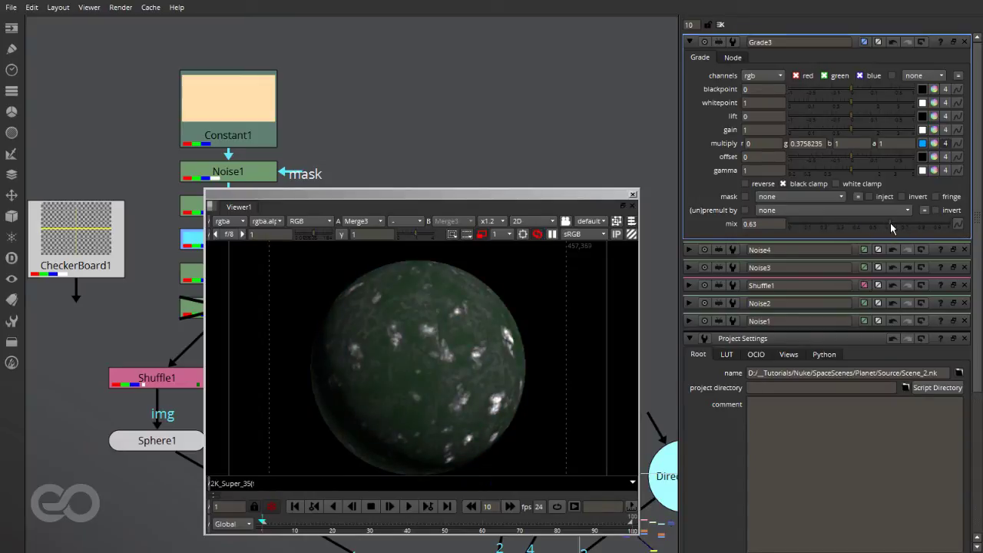
{"action": "left_click_drag", "start_coordinate": [393, 191], "coordinate": [737, 215]}
{"action": "scroll", "coordinate": [772, 354], "scroll_direction": "up", "scroll_amount": 2}
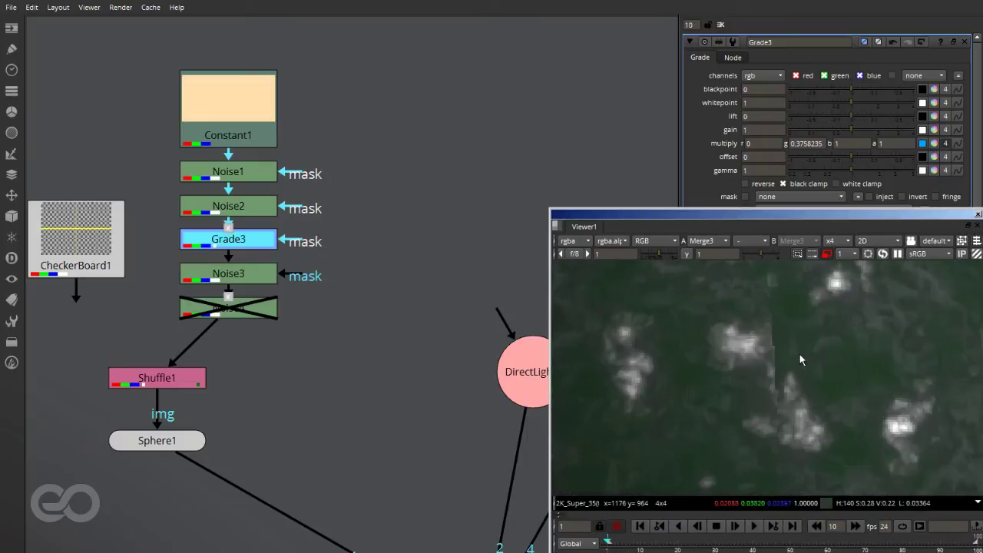
{"action": "scroll", "coordinate": [789, 333], "scroll_direction": "up", "scroll_amount": 5}
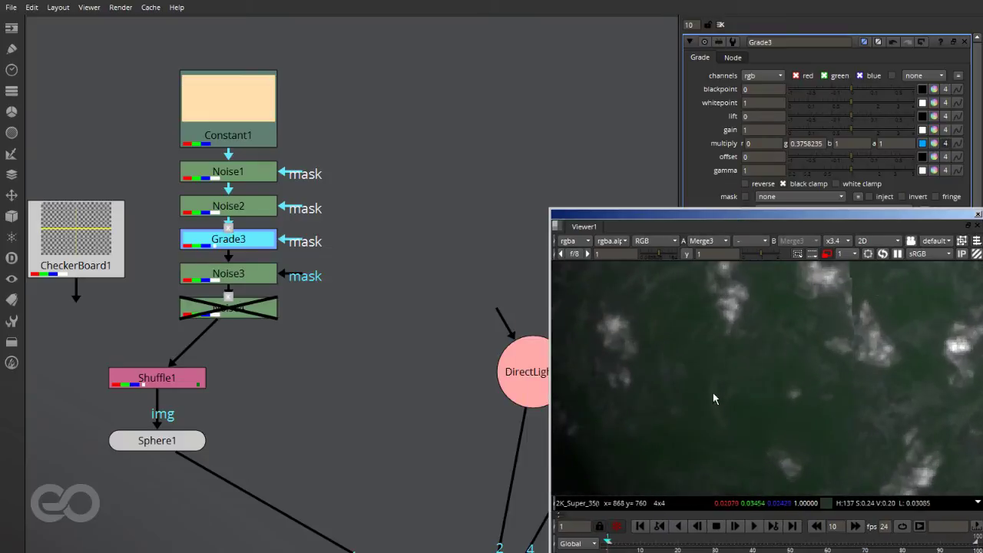
Step: Re-enable Noise4 and lower its gamma slightly to let more of the green surface through
{"action": "double_click", "coordinate": [243, 311]}
{"action": "key", "text": "d"}
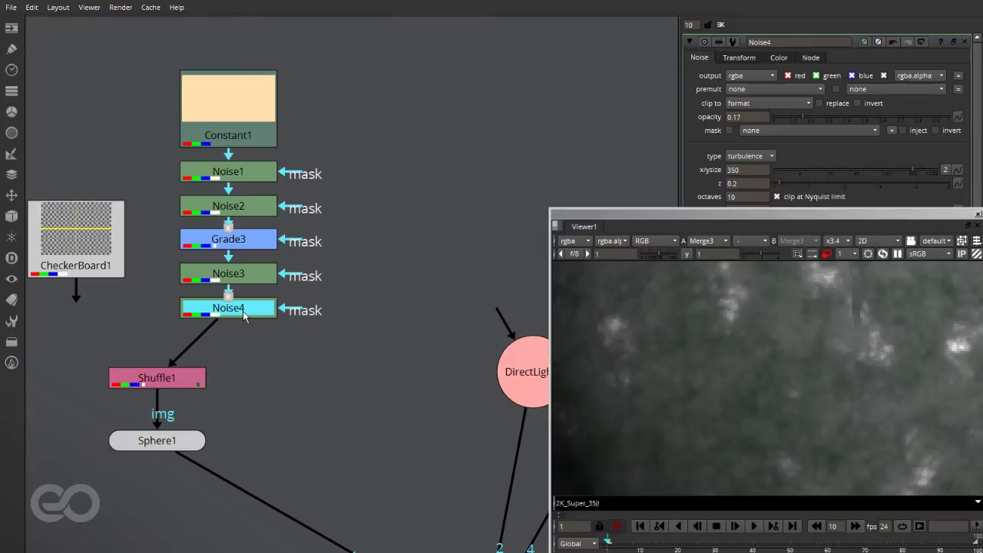
{"action": "scroll", "coordinate": [840, 155], "scroll_direction": "down", "scroll_amount": 3}
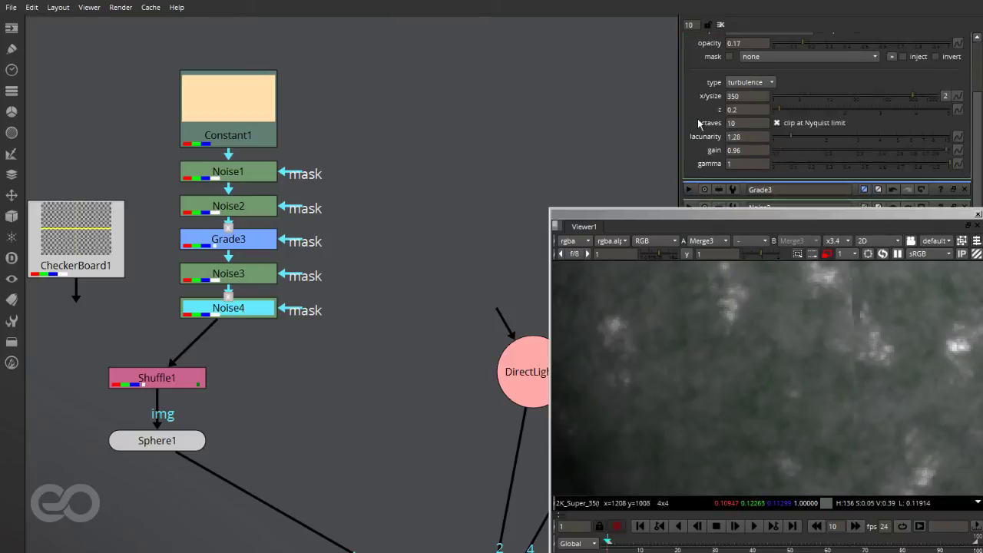
{"action": "mouse_move", "coordinate": [946, 162]}
{"action": "left_mouse_down"}
{"action": "mouse_move", "coordinate": [835, 164]}
{"action": "mouse_move", "coordinate": [933, 148]}
{"action": "left_mouse_up"}
{"action": "scroll", "coordinate": [890, 111], "scroll_direction": "up", "scroll_amount": 3}
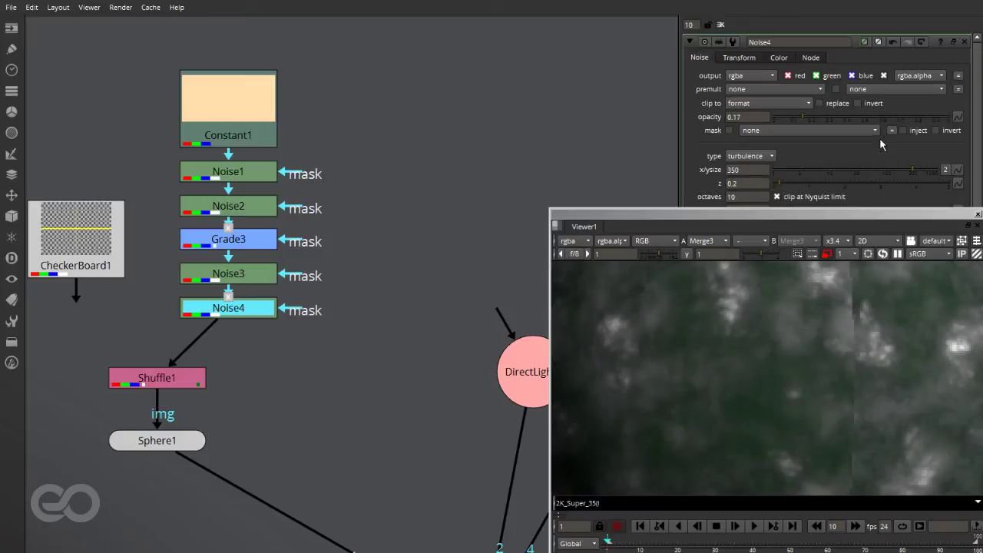
Step: Lower Noise4's opacity to 0.03 and check the planet's surface
{"action": "left_click_drag", "start_coordinate": [799, 113], "coordinate": [774, 116]}
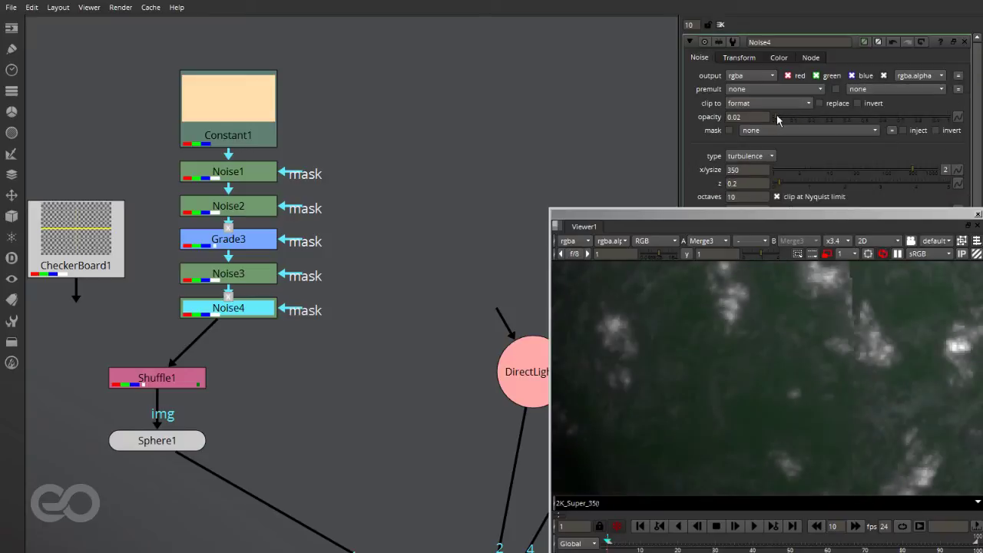
{"action": "middle_click", "coordinate": [750, 402]}
{"action": "scroll", "coordinate": [774, 372], "scroll_direction": "up", "scroll_amount": 6}
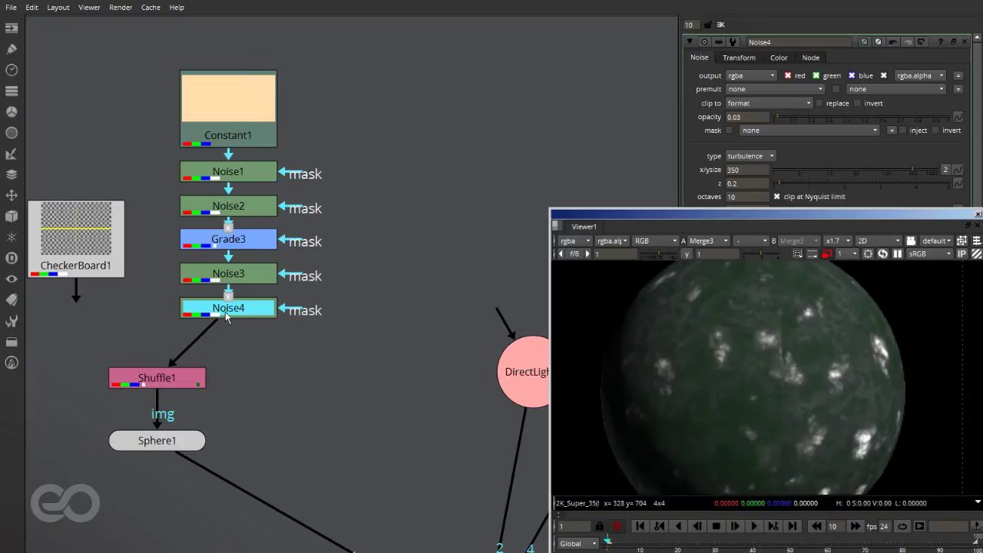
Step: Shift Grade3's multiply to a deeper blue with g 0.11449838 and inspect the whole planet
{"action": "left_click", "coordinate": [249, 247]}
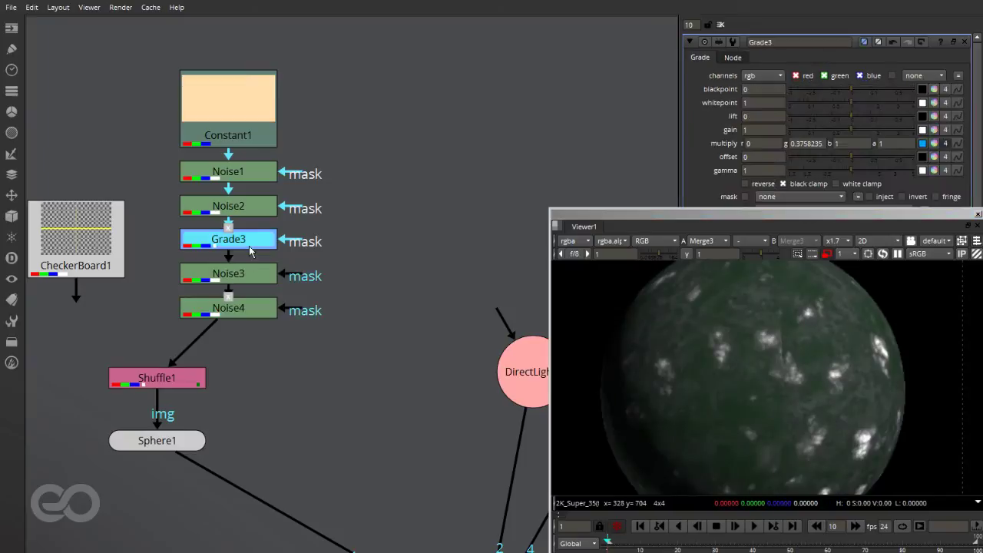
{"action": "left_click", "coordinate": [932, 144]}
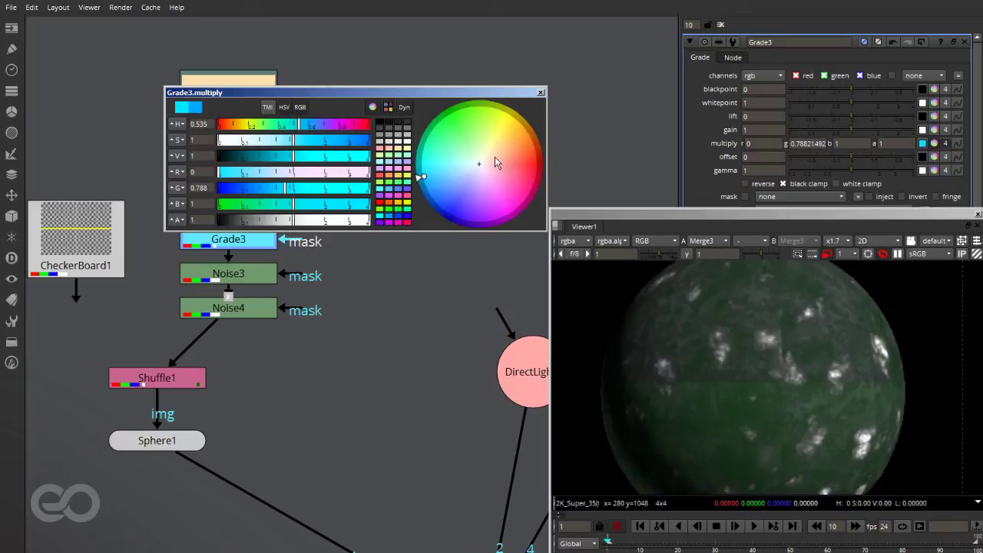
{"action": "left_click", "coordinate": [444, 210]}
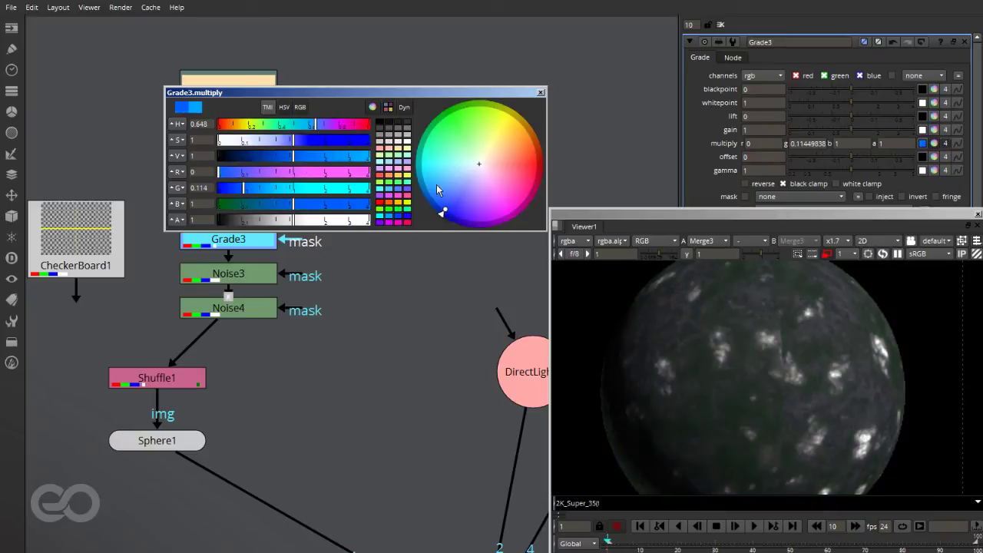
{"action": "left_click", "coordinate": [542, 92]}
{"action": "scroll", "coordinate": [735, 362], "scroll_direction": "down", "scroll_amount": 5}
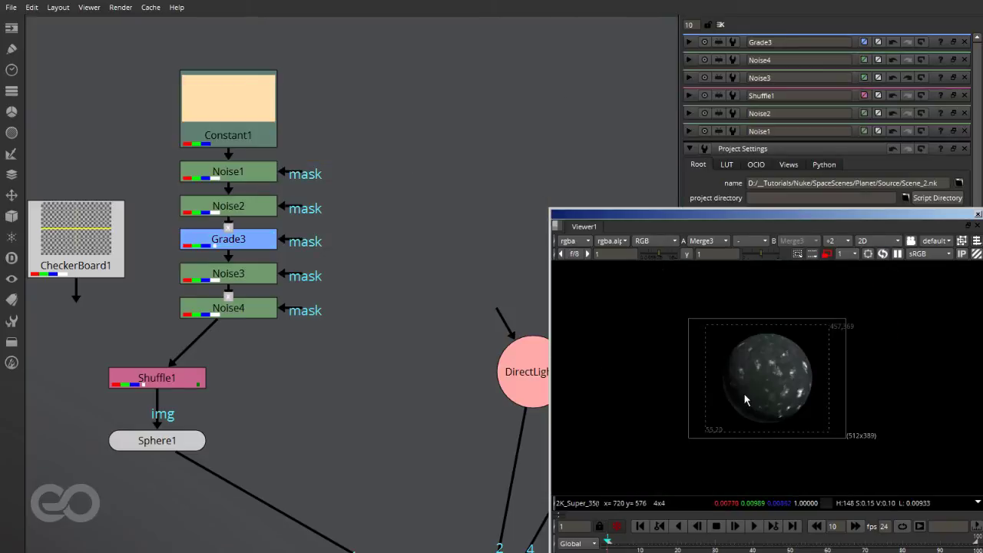
{"action": "scroll", "coordinate": [786, 370], "scroll_direction": "up", "scroll_amount": 3}
{"action": "scroll", "coordinate": [785, 370], "scroll_direction": "up", "scroll_amount": 1}
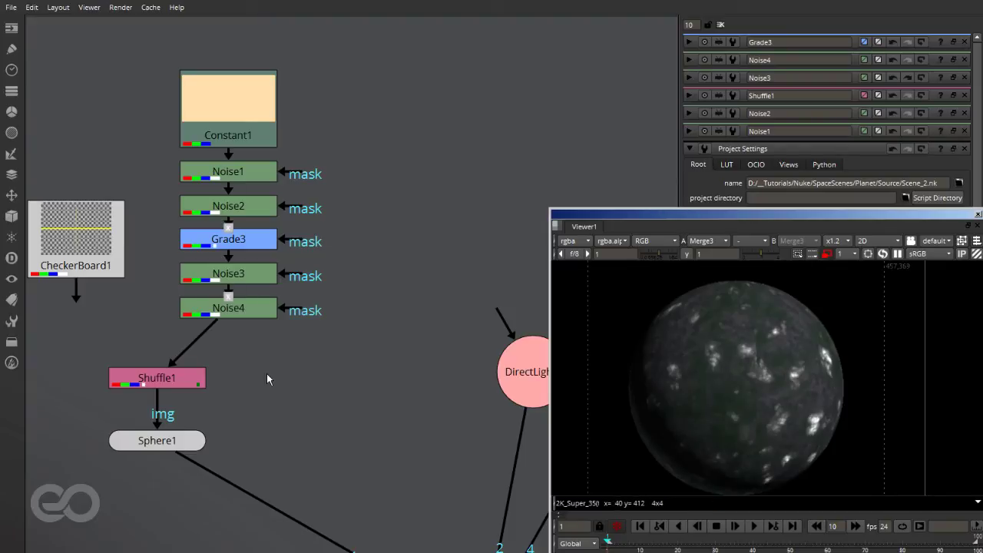
Step: Rotate Sphere1 around its Y axis in steps of 10 degrees to show another side of the surface
{"action": "scroll", "coordinate": [170, 243], "scroll_direction": "down", "scroll_amount": 2}
{"action": "left_click", "coordinate": [142, 411]}
{"action": "scroll", "coordinate": [706, 148], "scroll_direction": "down", "scroll_amount": 5}
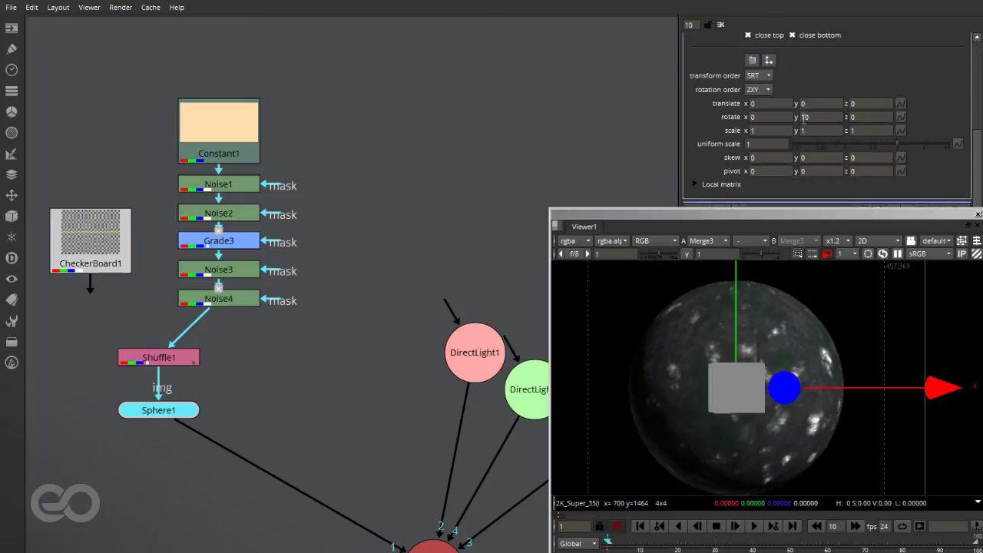
{"action": "scroll", "coordinate": [803, 119], "scroll_direction": "up", "scroll_amount": 5}
{"action": "key", "text": "Down"}
{"action": "key", "text": "Down"}
{"action": "key", "text": "Up"}
{"action": "key", "text": "Up"}
{"action": "key", "text": "Up"}
{"action": "key", "text": "Up"}
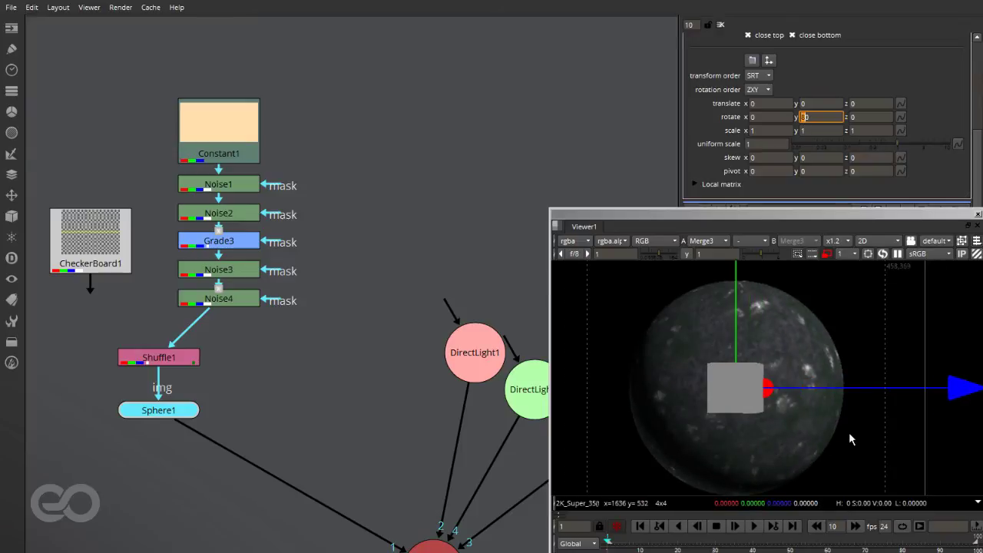
Step: Deselect the sphere and examine the rotated planet in the viewer, both as a whole and up close
{"action": "left_click", "coordinate": [344, 249]}
{"action": "key", "text": "f"}
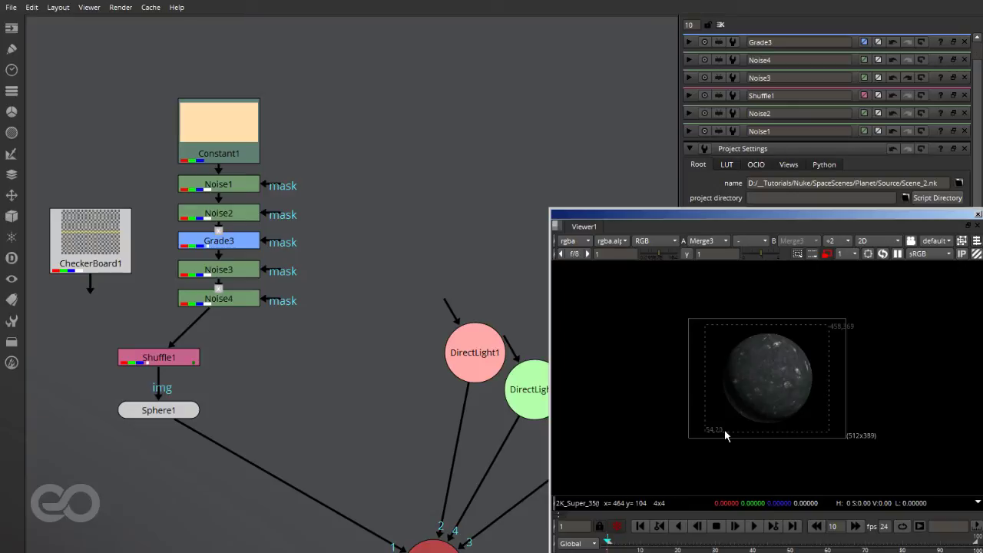
{"action": "scroll", "coordinate": [781, 357], "scroll_direction": "up", "scroll_amount": 4}
{"action": "scroll", "coordinate": [769, 431], "scroll_direction": "up", "scroll_amount": 2}
{"action": "scroll", "coordinate": [771, 449], "scroll_direction": "down", "scroll_amount": 3}
{"action": "scroll", "coordinate": [770, 448], "scroll_direction": "up", "scroll_amount": 2}
{"action": "scroll", "coordinate": [733, 399], "scroll_direction": "down", "scroll_amount": 2}
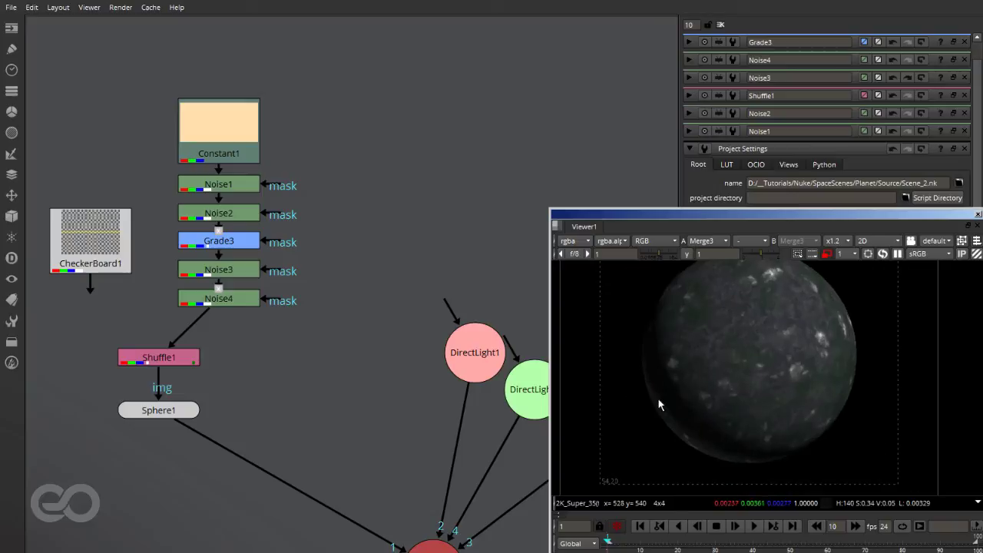
Step: View the Merge5 (screen) output and examine how the rim lights cover the planet
{"action": "scroll", "coordinate": [255, 299], "scroll_direction": "down", "scroll_amount": 6}
{"action": "scroll", "coordinate": [367, 465], "scroll_direction": "up", "scroll_amount": 3}
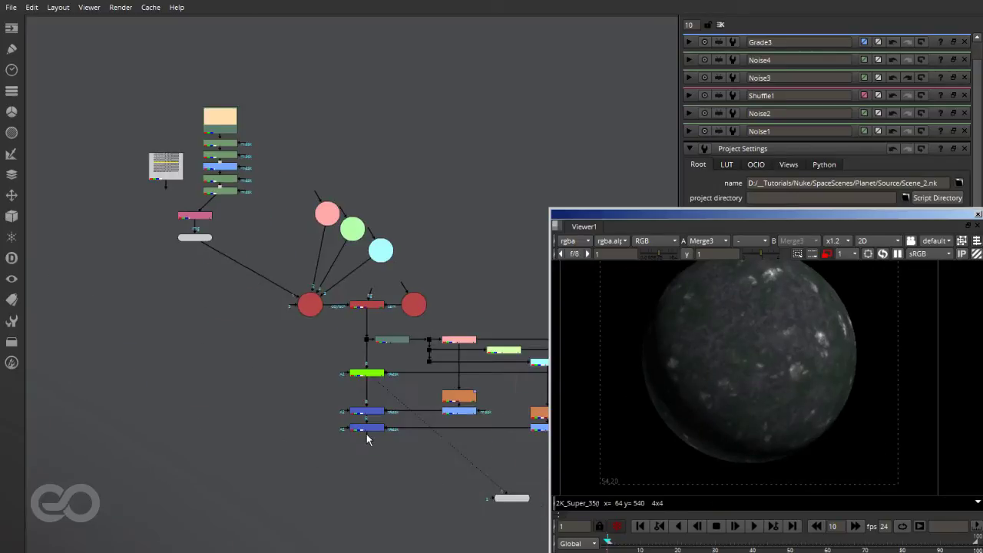
{"action": "scroll", "coordinate": [376, 419], "scroll_direction": "up", "scroll_amount": 3}
{"action": "left_click", "coordinate": [355, 443]}
{"action": "key", "text": "1"}
{"action": "scroll", "coordinate": [791, 392], "scroll_direction": "down", "scroll_amount": 3}
{"action": "scroll", "coordinate": [771, 376], "scroll_direction": "up", "scroll_amount": 3}
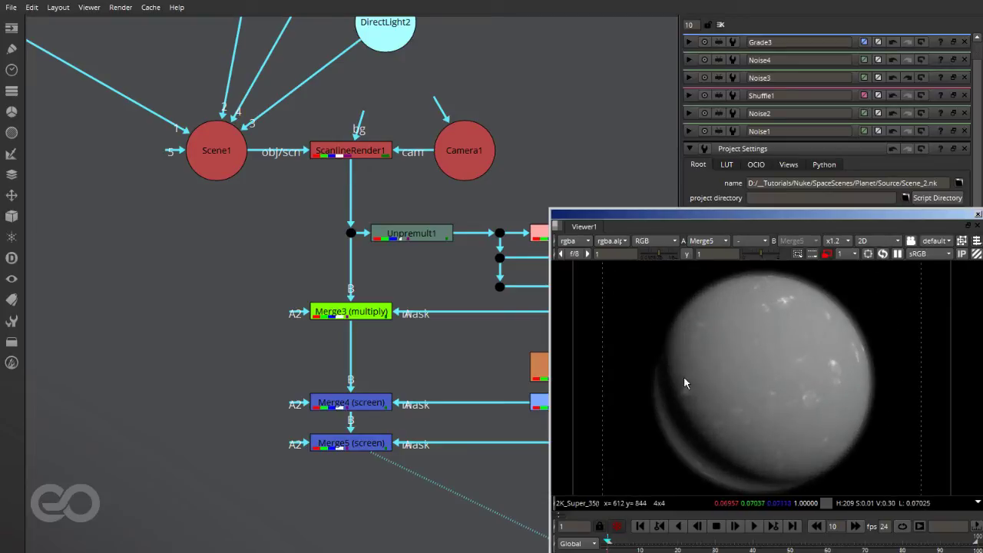
{"action": "scroll", "coordinate": [166, 339], "scroll_direction": "down", "scroll_amount": 3}
{"action": "scroll", "coordinate": [345, 307], "scroll_direction": "up", "scroll_amount": 3}
Step: View Shuffle3's light pass, inspect its falloff with viewer gamma 0.5 and gain 2.5, and reset both viewer values
{"action": "left_click", "coordinate": [387, 302]}
{"action": "key", "text": "1"}
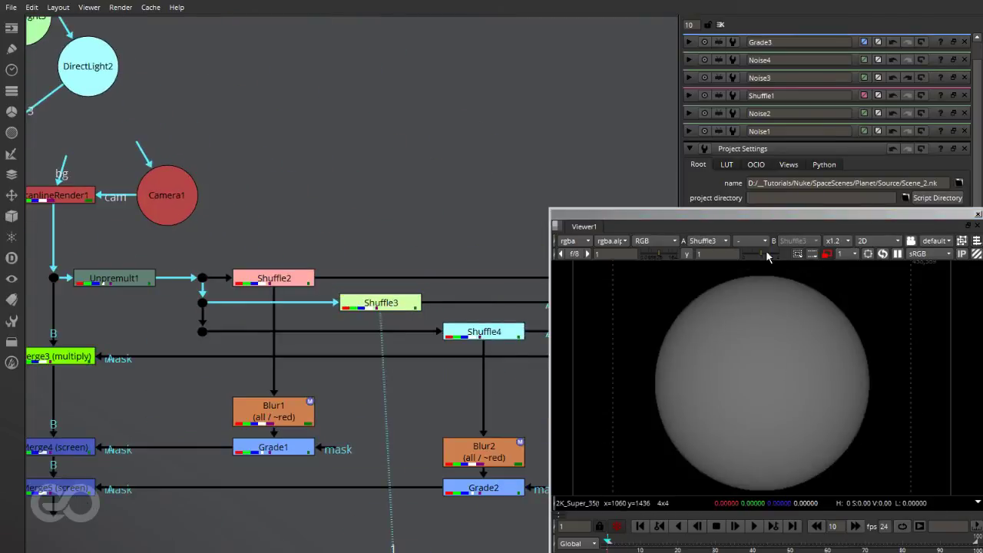
{"action": "left_click_drag", "start_coordinate": [762, 253], "coordinate": [772, 254]}
{"action": "left_click_drag", "start_coordinate": [752, 257], "coordinate": [755, 257]}
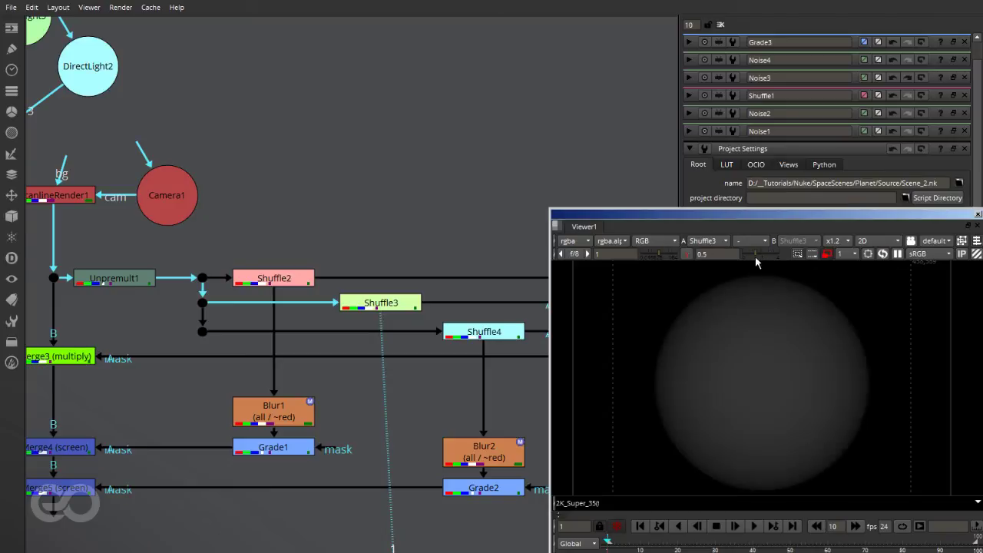
{"action": "left_click_drag", "start_coordinate": [657, 249], "coordinate": [662, 254]}
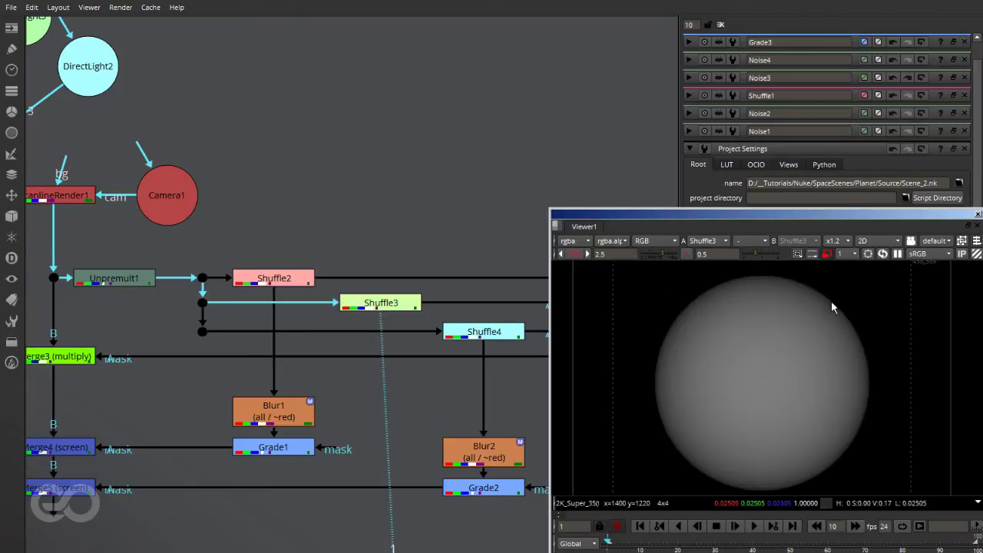
{"action": "left_click", "coordinate": [687, 254]}
{"action": "left_click", "coordinate": [572, 254]}
{"action": "scroll", "coordinate": [410, 399], "scroll_direction": "down", "scroll_amount": 3}
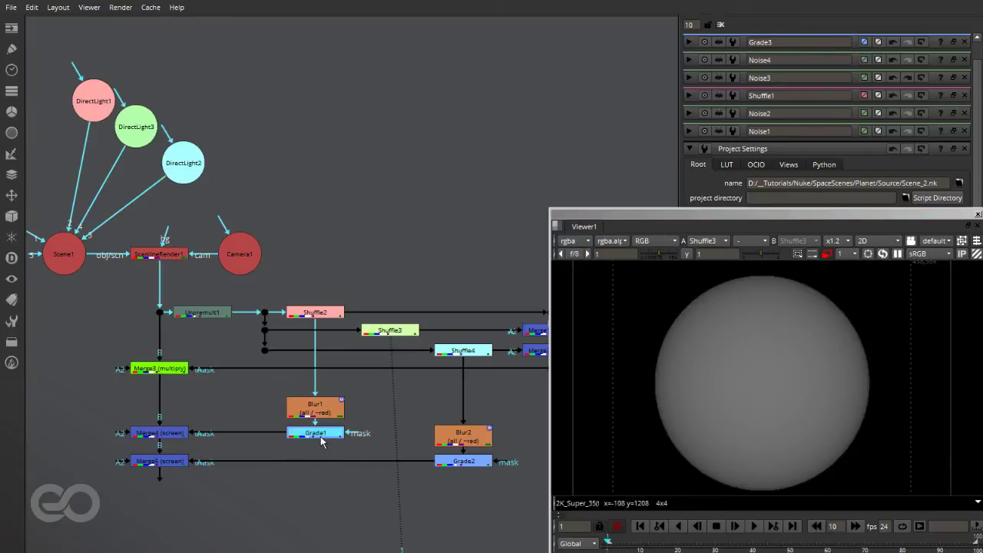
Step: View the Grade1 and Grade2 outputs to compare the two rim light passes
{"action": "left_click", "coordinate": [338, 434]}
{"action": "key", "text": "1"}
{"action": "left_click", "coordinate": [470, 461]}
{"action": "key", "text": "1"}
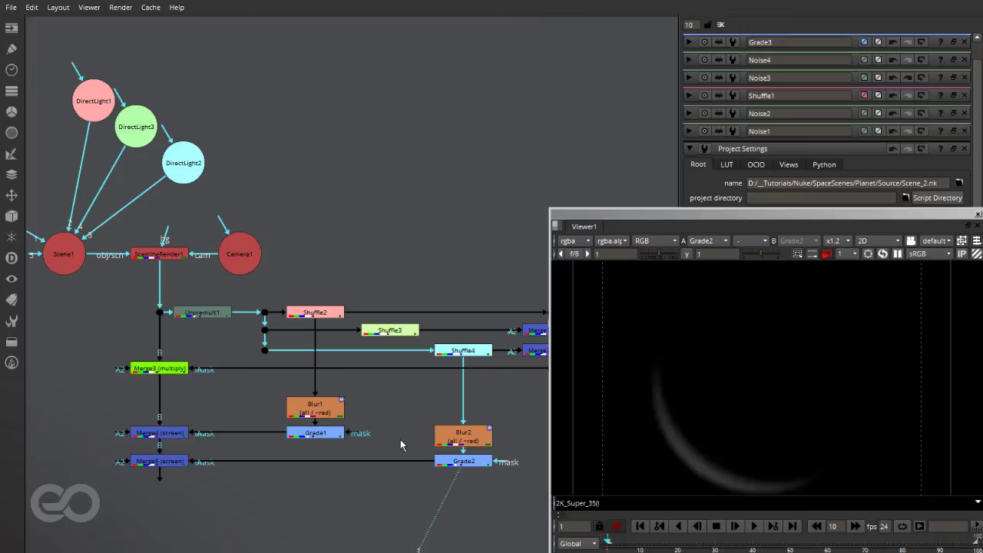
Step: Add a Merge node directly below Grade1 with its B input connected to Grade1
{"action": "scroll", "coordinate": [411, 404], "scroll_direction": "up", "scroll_amount": 2}
{"action": "scroll", "coordinate": [274, 373], "scroll_direction": "down", "scroll_amount": 2}
{"action": "scroll", "coordinate": [333, 391], "scroll_direction": "up", "scroll_amount": 3}
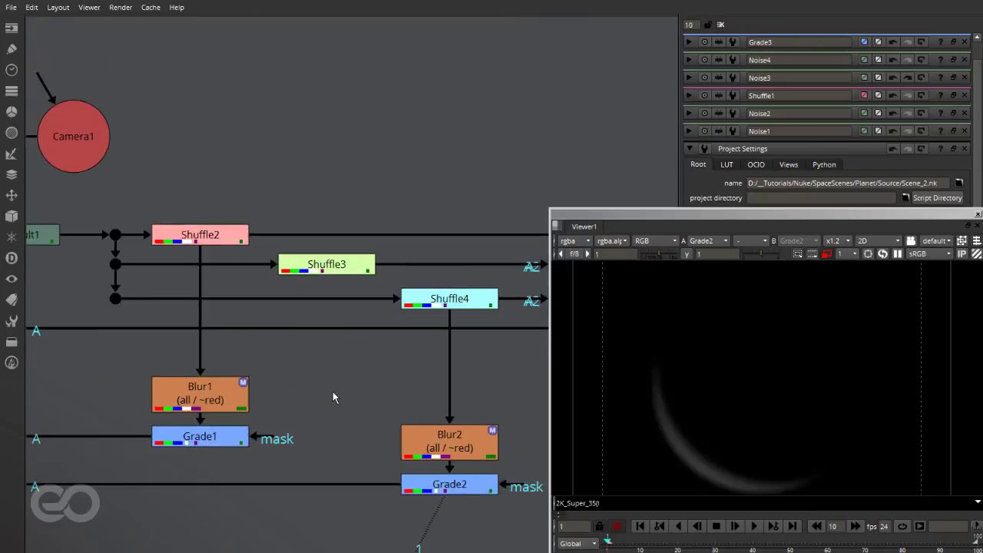
{"action": "key", "text": "m"}
{"action": "scroll", "coordinate": [330, 390], "scroll_direction": "down", "scroll_amount": 2}
{"action": "scroll", "coordinate": [324, 387], "scroll_direction": "up", "scroll_amount": 1}
{"action": "left_click_drag", "start_coordinate": [287, 347], "coordinate": [223, 371]}
{"action": "left_click_drag", "start_coordinate": [338, 397], "coordinate": [225, 378]}
{"action": "left_click_drag", "start_coordinate": [285, 413], "coordinate": [340, 406]}
{"action": "left_click_drag", "start_coordinate": [233, 414], "coordinate": [225, 405]}
Step: Add an Invert node fed by Shuffle3 and connect it to Merge6's A input
{"action": "left_click", "coordinate": [372, 330]}
{"action": "key", "text": "Tab"}
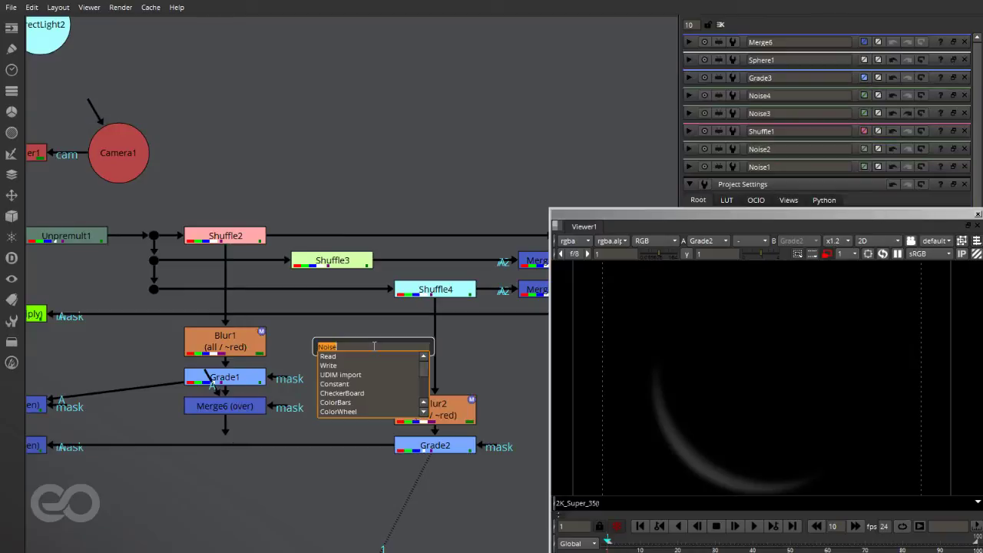
{"action": "type", "text": "invert"}
{"action": "key", "text": "Return"}
{"action": "left_click_drag", "start_coordinate": [358, 355], "coordinate": [347, 401]}
Step: View the outputs of Merge6 and Invert1 to examine the inverted light pass
{"action": "left_click", "coordinate": [233, 405]}
{"action": "key", "text": "1"}
{"action": "scroll", "coordinate": [771, 379], "scroll_direction": "down", "scroll_amount": 3}
{"action": "left_click", "coordinate": [330, 409]}
{"action": "key", "text": "1"}
{"action": "scroll", "coordinate": [796, 369], "scroll_direction": "up", "scroll_amount": 4}
{"action": "scroll", "coordinate": [713, 373], "scroll_direction": "down", "scroll_amount": 2}
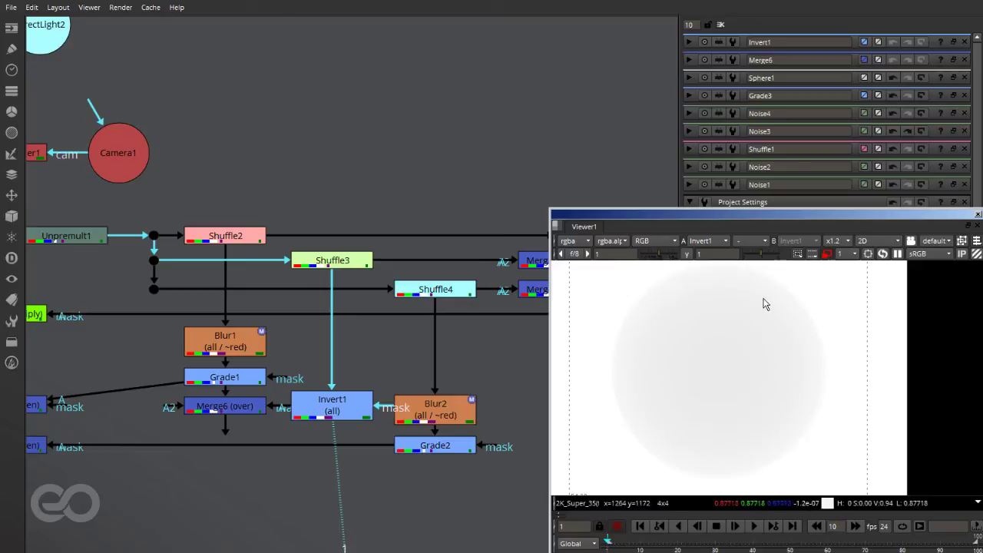
Step: Insert a Grade node between Invert1 and Merge6, space the nodes out, and open the new Grade's properties
{"action": "left_click", "coordinate": [333, 411]}
{"action": "key", "text": "g"}
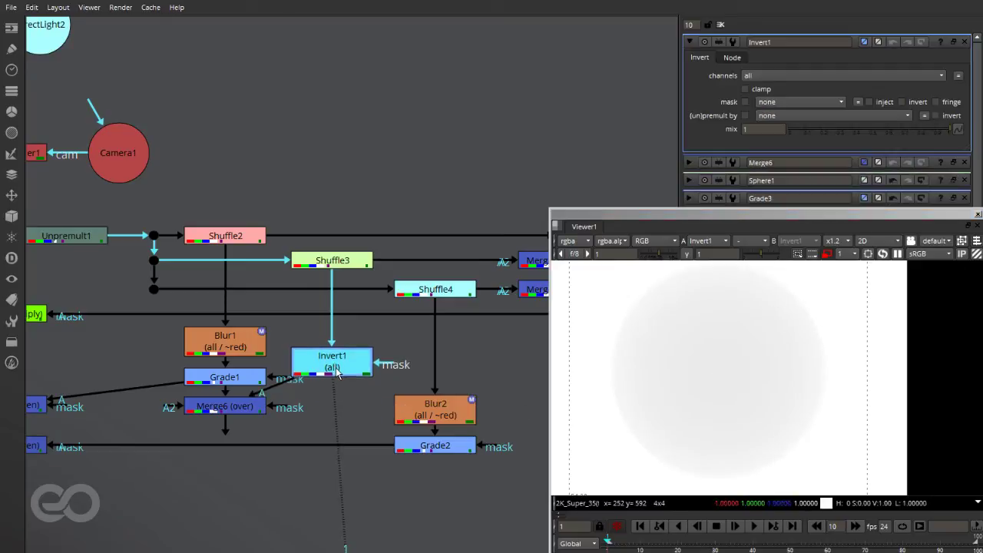
{"action": "left_click_drag", "start_coordinate": [348, 356], "coordinate": [346, 364]}
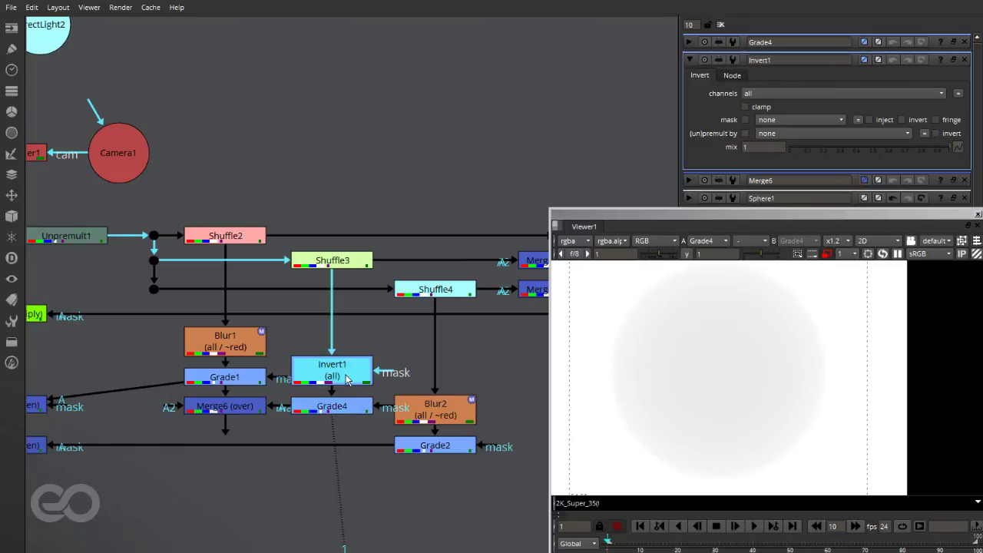
{"action": "left_click", "coordinate": [897, 254]}
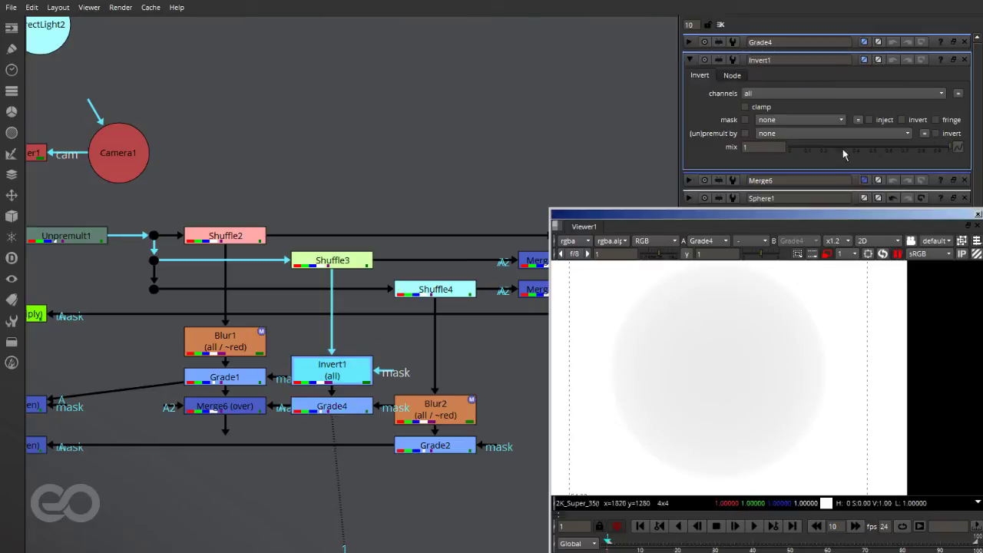
{"action": "double_click", "coordinate": [313, 407]}
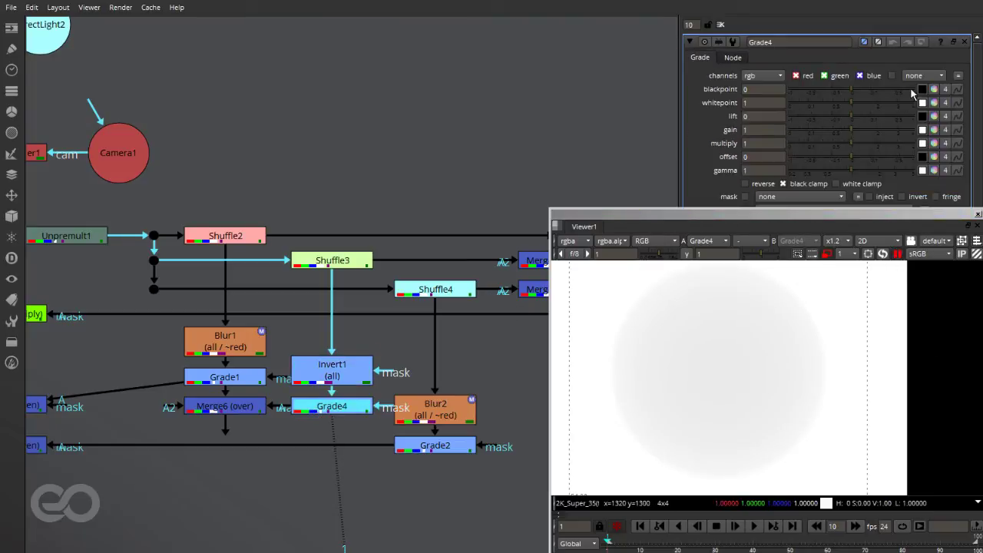
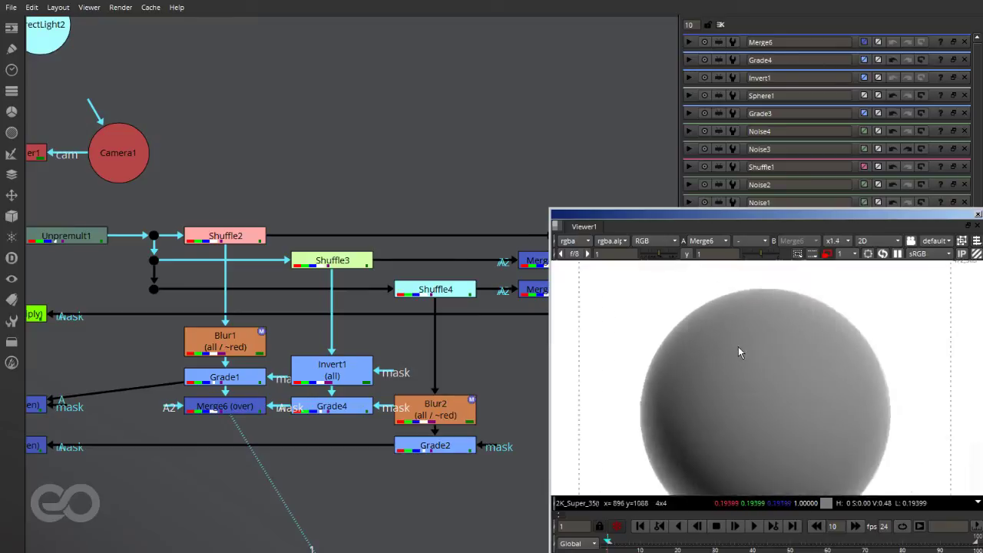
Step: Compare Grade1's output with Merge6's and set Merge6's operation to multiply
{"action": "left_click", "coordinate": [246, 378]}
{"action": "key", "text": "1"}
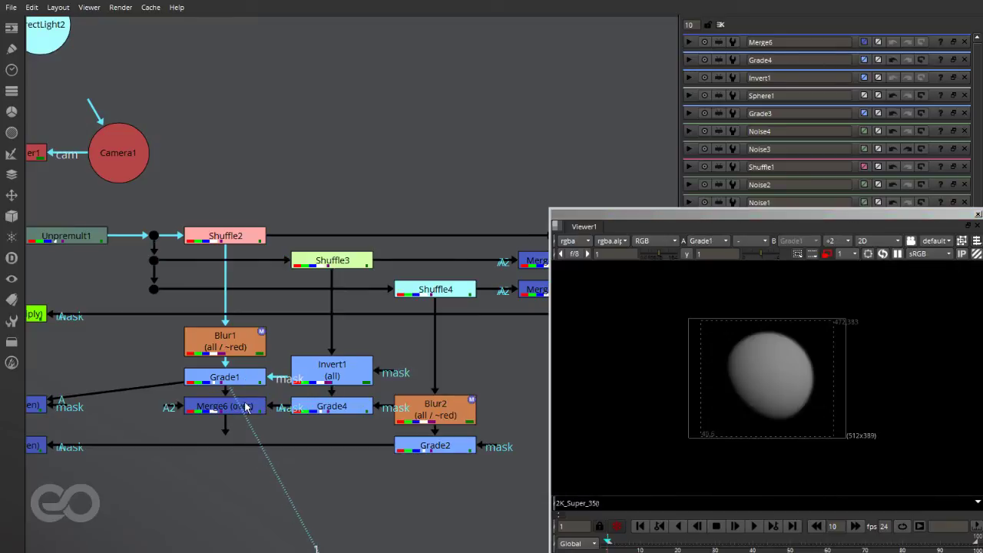
{"action": "double_click", "coordinate": [246, 407]}
{"action": "key", "text": "1"}
{"action": "left_click", "coordinate": [759, 76]}
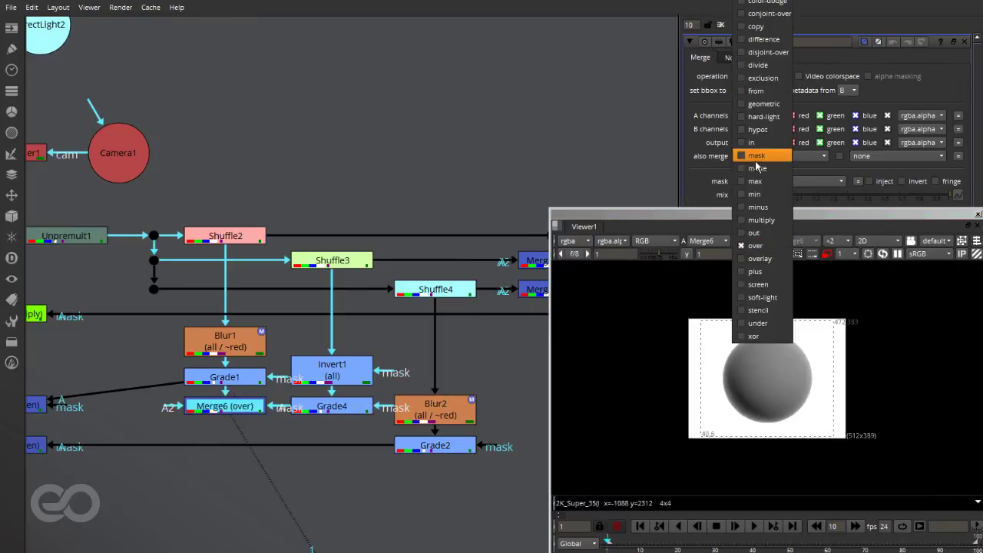
{"action": "left_click", "coordinate": [759, 220]}
{"action": "scroll", "coordinate": [767, 341], "scroll_direction": "up", "scroll_amount": 4}
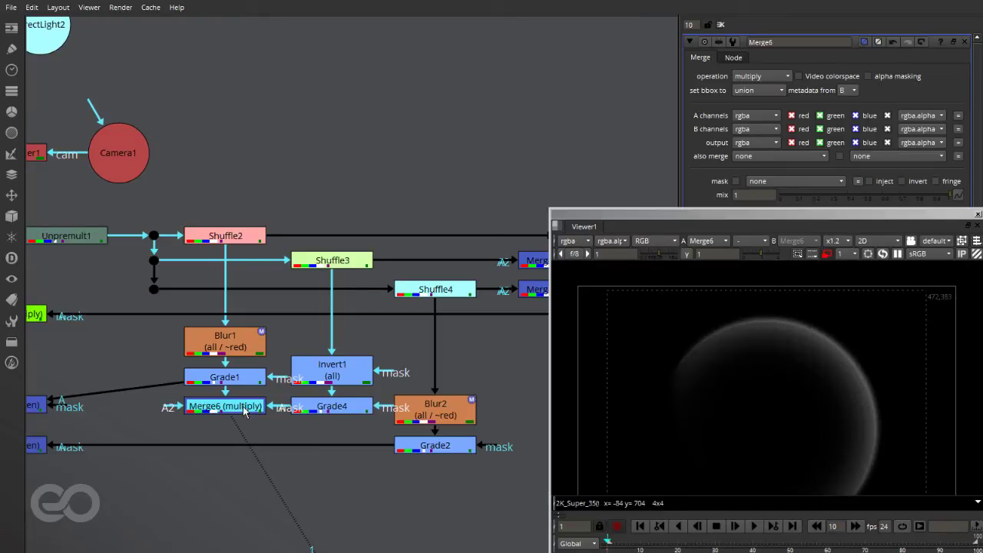
Step: Toggle Merge6 off and on to compare the rim light with and without the multiply
{"action": "key", "text": "d"}
{"action": "key", "text": "d"}
{"action": "key", "text": "d"}
{"action": "key", "text": "d"}
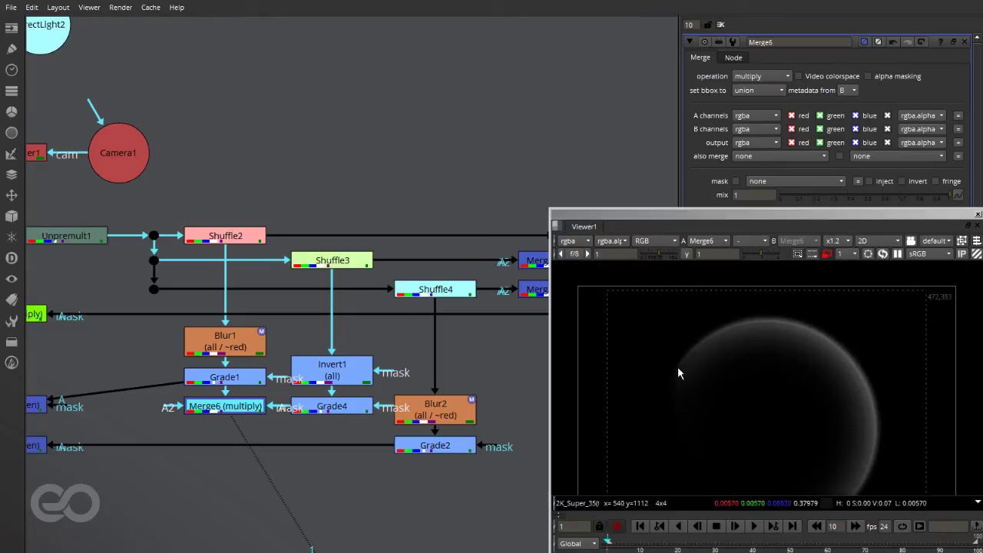
{"action": "scroll", "coordinate": [723, 380], "scroll_direction": "down", "scroll_amount": 4}
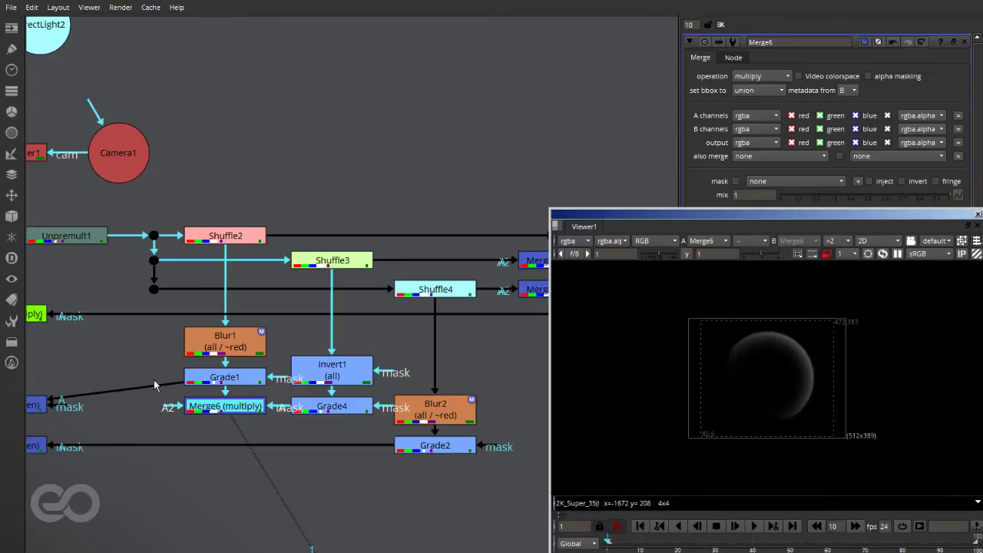
Step: Reconnect Merge4's A input from Grade1 to Merge6 and view the Merge4 result
{"action": "left_click_drag", "start_coordinate": [174, 388], "coordinate": [220, 410]}
{"action": "scroll", "coordinate": [330, 430], "scroll_direction": "down", "scroll_amount": 5}
{"action": "scroll", "coordinate": [215, 415], "scroll_direction": "up", "scroll_amount": 5}
{"action": "left_click", "coordinate": [234, 409]}
{"action": "key", "text": "1"}
{"action": "scroll", "coordinate": [364, 423], "scroll_direction": "up", "scroll_amount": 2}
{"action": "scroll", "coordinate": [460, 432], "scroll_direction": "down", "scroll_amount": 2}
{"action": "scroll", "coordinate": [404, 412], "scroll_direction": "up", "scroll_amount": 4}
Step: Disable and re-enable Merge6 to judge its effect on the planet's rim in the Merge4 result
{"action": "double_click", "coordinate": [313, 372]}
{"action": "key", "text": "d"}
{"action": "key", "text": "d"}
{"action": "scroll", "coordinate": [714, 349], "scroll_direction": "up", "scroll_amount": 2}
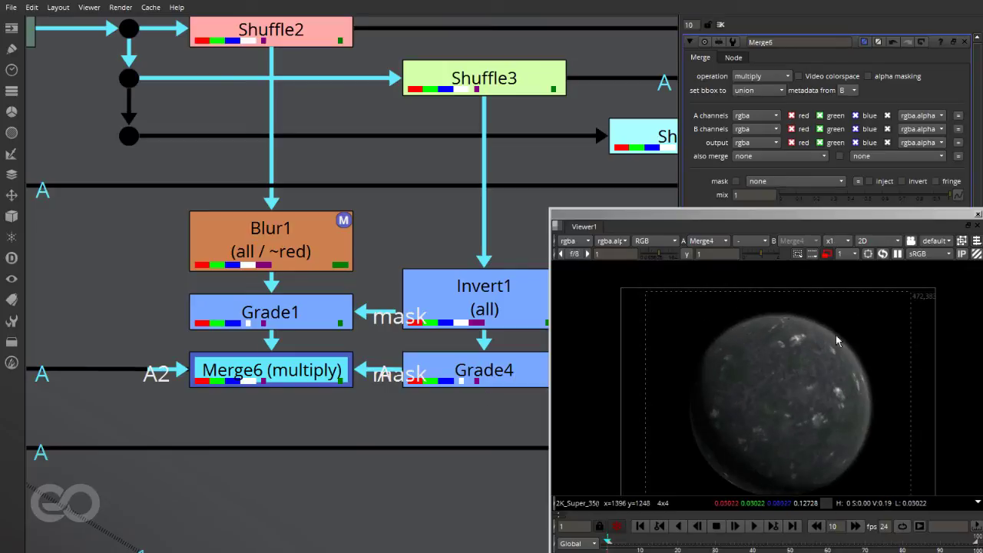
{"action": "scroll", "coordinate": [804, 425], "scroll_direction": "down", "scroll_amount": 2}
{"action": "scroll", "coordinate": [347, 379], "scroll_direction": "down", "scroll_amount": 4}
{"action": "scroll", "coordinate": [169, 409], "scroll_direction": "up", "scroll_amount": 2}
{"action": "scroll", "coordinate": [330, 392], "scroll_direction": "down", "scroll_amount": 2}
{"action": "scroll", "coordinate": [313, 323], "scroll_direction": "up", "scroll_amount": 3}
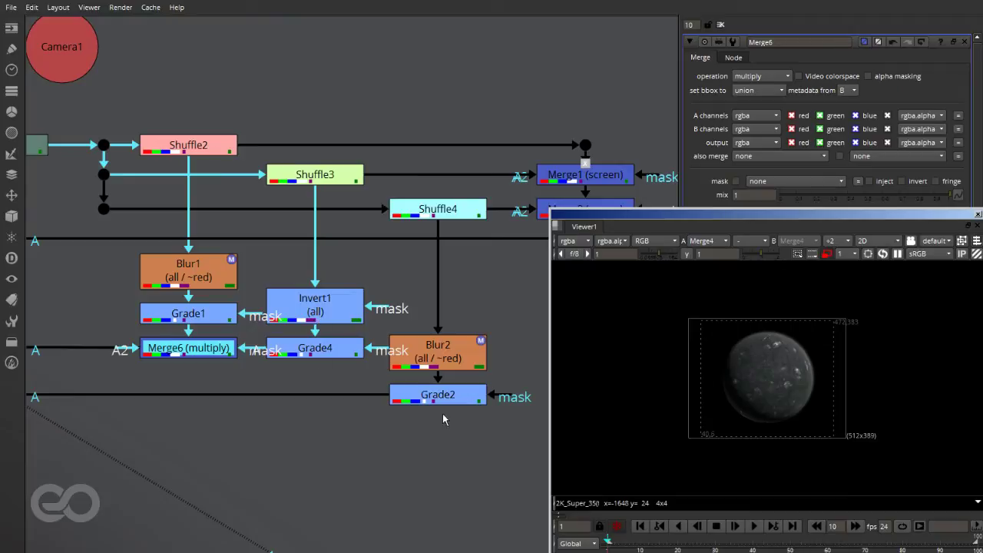
Step: Add a Merge node below Grade2, feed Grade4 into its A input through a Dot, and open its properties
{"action": "left_click", "coordinate": [439, 455]}
{"action": "key", "text": "m"}
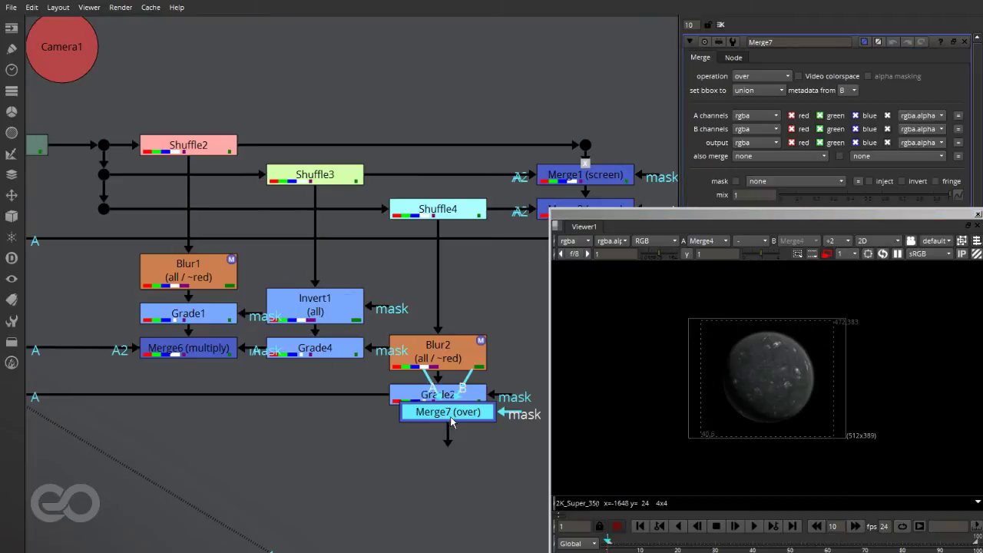
{"action": "left_click_drag", "start_coordinate": [452, 480], "coordinate": [458, 433]}
{"action": "left_click_drag", "start_coordinate": [424, 403], "coordinate": [316, 380]}
{"action": "left_click_drag", "start_coordinate": [376, 390], "coordinate": [316, 430], "text": "ctrl"}
{"action": "left_click", "coordinate": [437, 526]}
{"action": "double_click", "coordinate": [437, 430]}
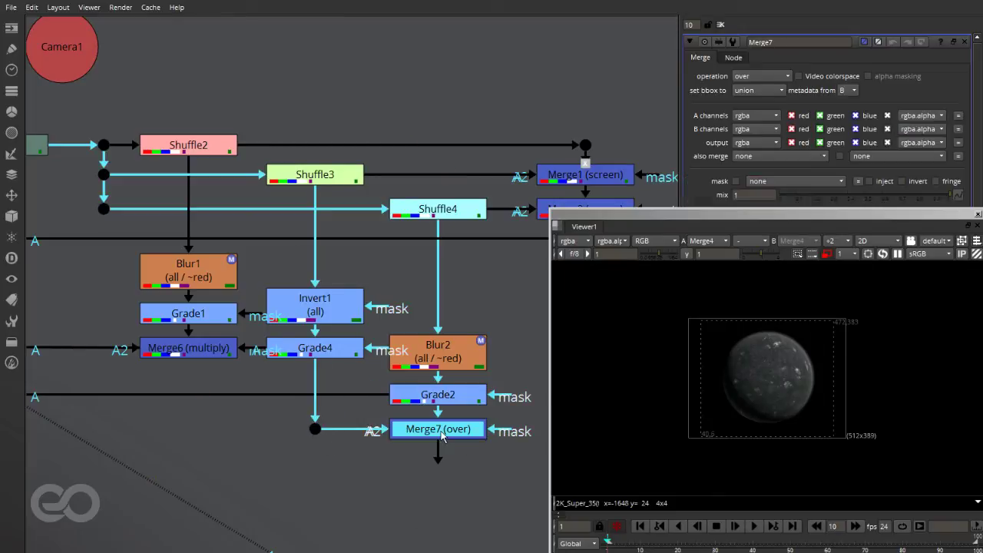
Step: Set Merge7's operation to multiply, reroute Merge5's A input from Grade2 to Merge7 through a Dot, and lower Merge5 level with it
{"action": "left_click", "coordinate": [760, 76]}
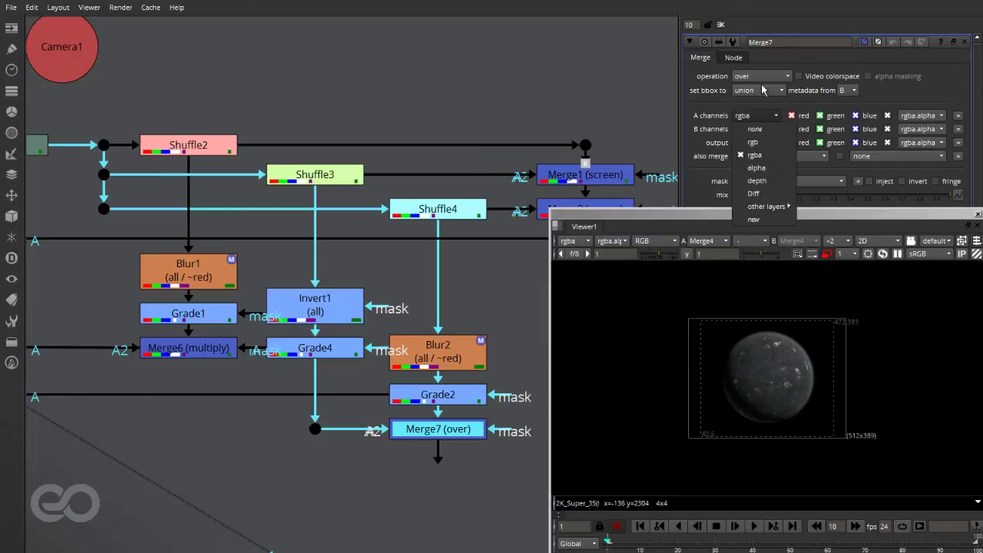
{"action": "left_click", "coordinate": [762, 221]}
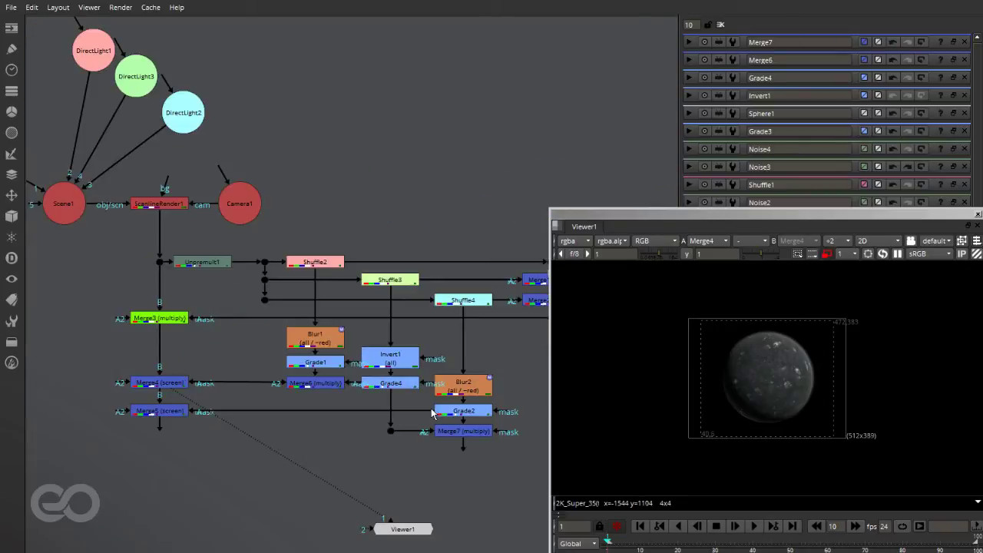
{"action": "left_click_drag", "start_coordinate": [433, 412], "coordinate": [446, 446]}
{"action": "left_click_drag", "start_coordinate": [311, 424], "coordinate": [463, 448], "text": "ctrl"}
{"action": "left_click_drag", "start_coordinate": [166, 413], "coordinate": [166, 450]}
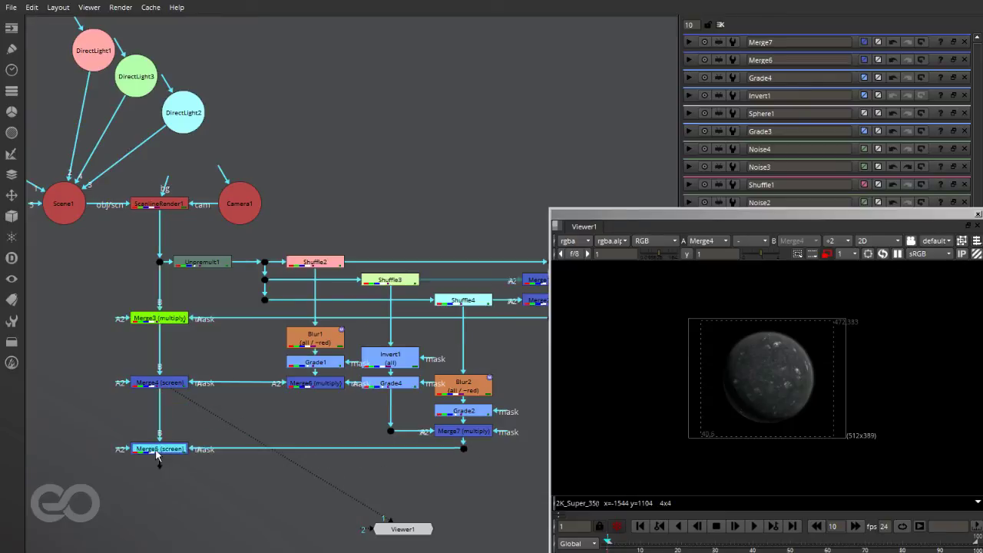
Step: View the Merge5 result and examine both rim lights along the planet's edges
{"action": "left_click", "coordinate": [470, 489]}
{"action": "scroll", "coordinate": [743, 410], "scroll_direction": "up", "scroll_amount": 4}
{"action": "scroll", "coordinate": [743, 408], "scroll_direction": "down", "scroll_amount": 4}
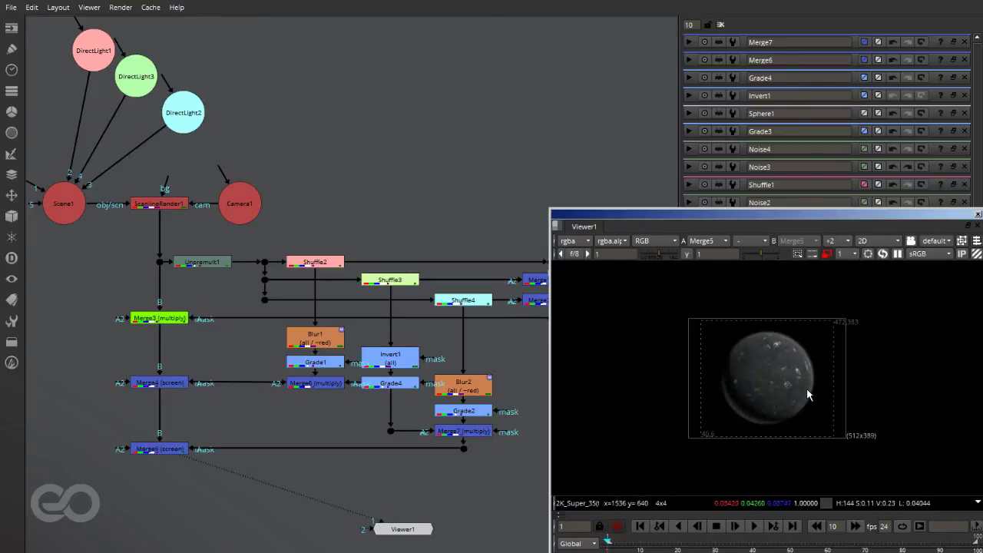
{"action": "scroll", "coordinate": [807, 392], "scroll_direction": "up", "scroll_amount": 4}
{"action": "scroll", "coordinate": [807, 387], "scroll_direction": "down", "scroll_amount": 4}
{"action": "scroll", "coordinate": [791, 377], "scroll_direction": "up", "scroll_amount": 5}
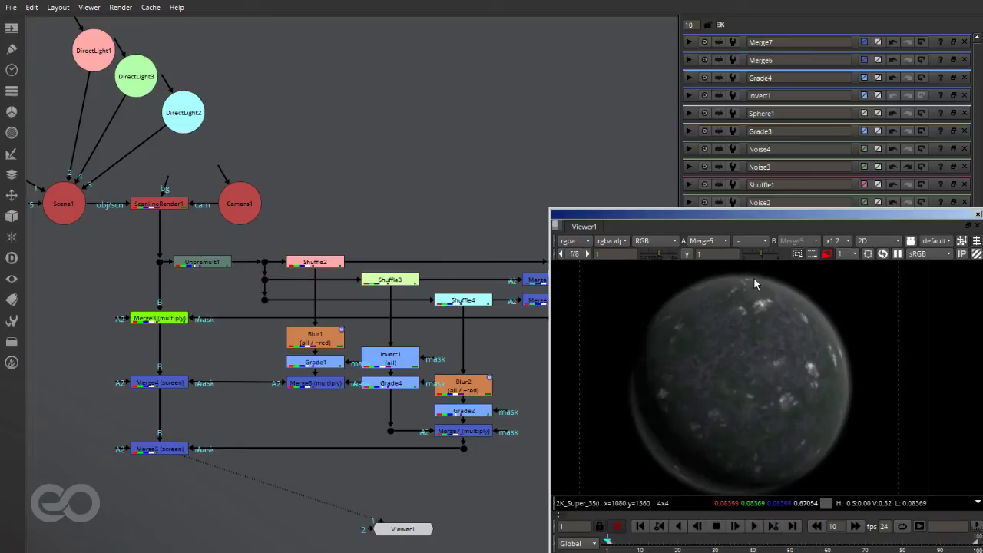
{"action": "scroll", "coordinate": [784, 301], "scroll_direction": "down", "scroll_amount": 3}
{"action": "scroll", "coordinate": [746, 301], "scroll_direction": "up", "scroll_amount": 1}
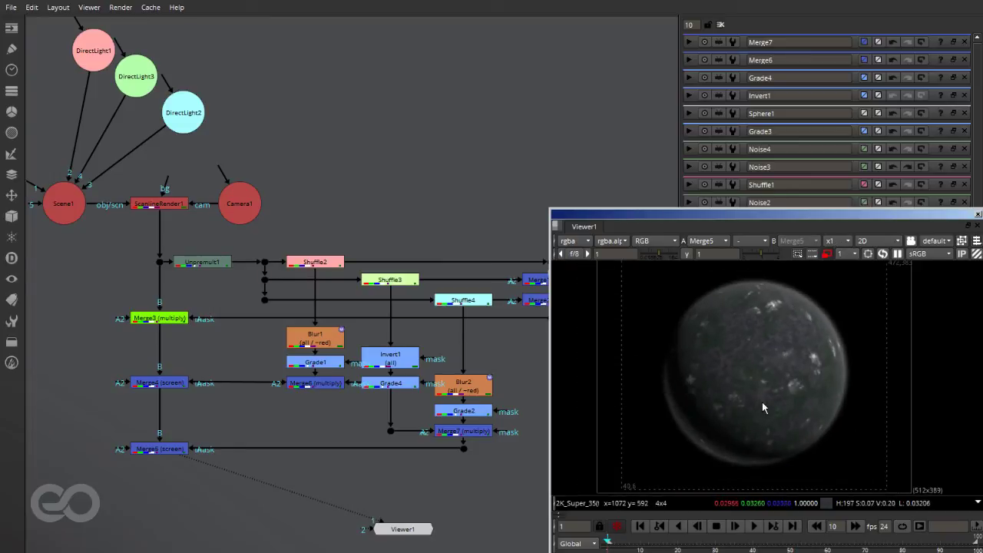
Step: Tint Grade1's gain blue with red 0, green about 0.261 and blue 1, and view the Merge5 result
{"action": "double_click", "coordinate": [304, 369]}
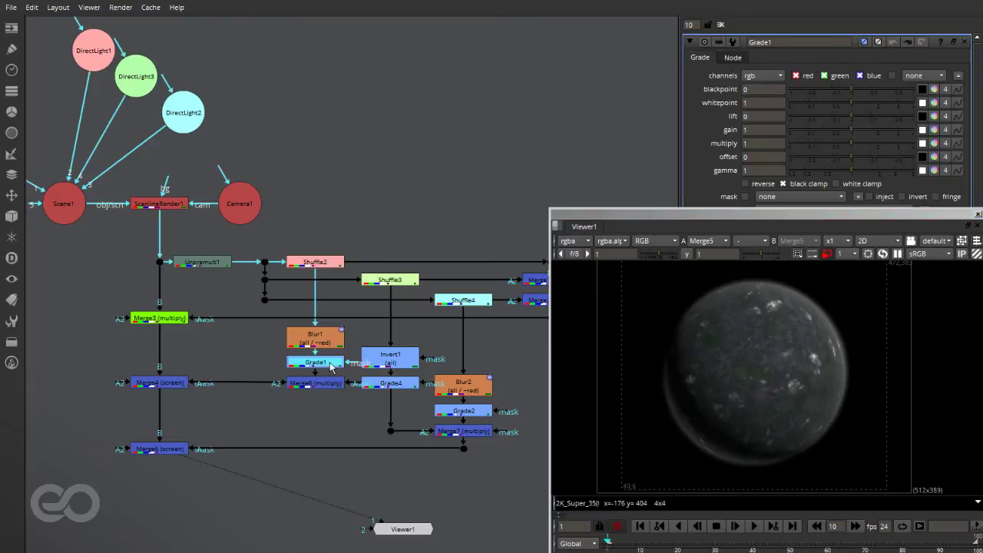
{"action": "key", "text": "1"}
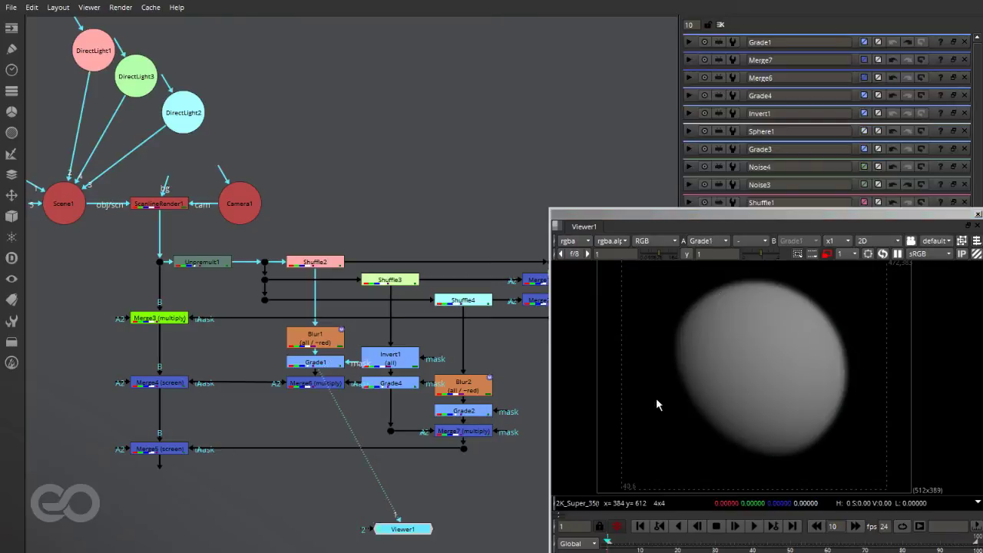
{"action": "double_click", "coordinate": [323, 363]}
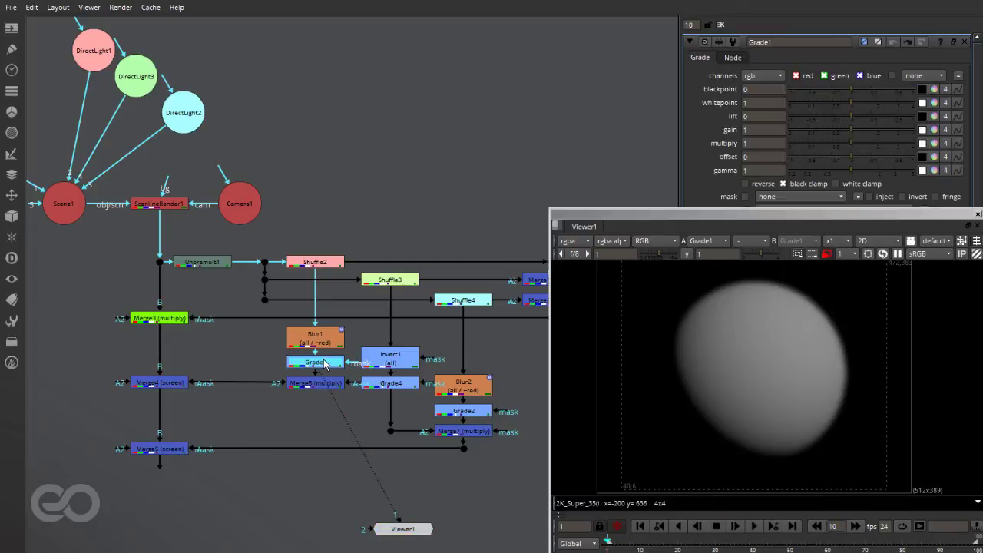
{"action": "left_click", "coordinate": [933, 144]}
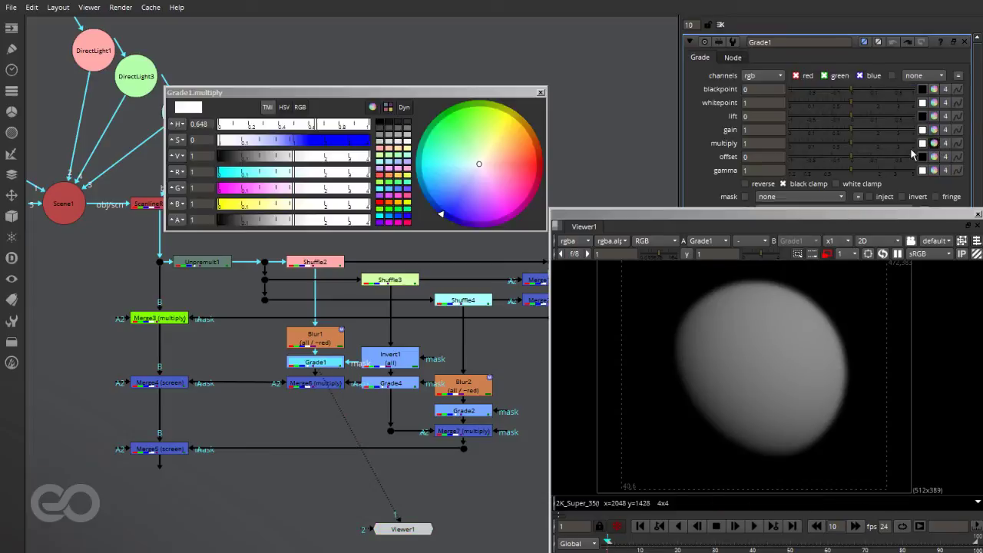
{"action": "left_click", "coordinate": [540, 92]}
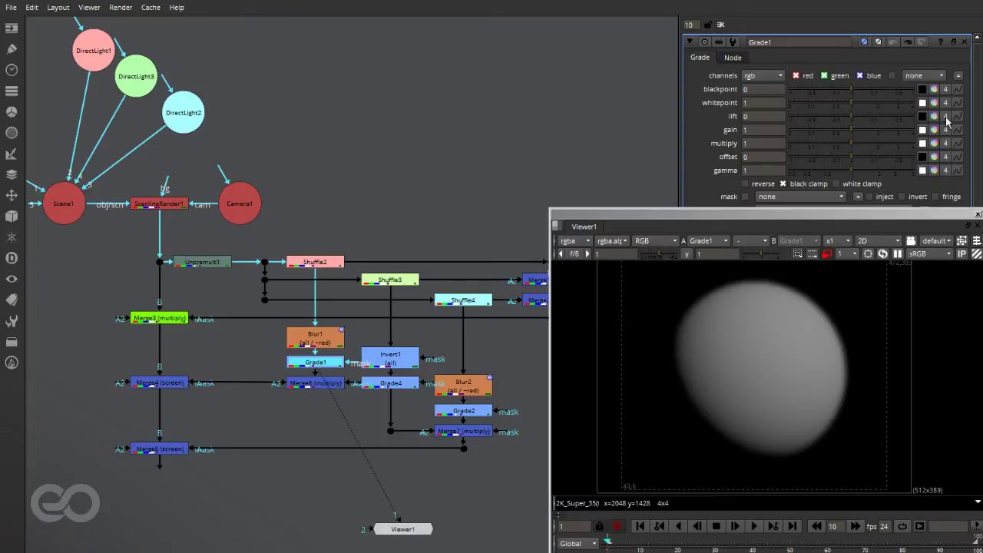
{"action": "left_click", "coordinate": [933, 130]}
{"action": "left_click_drag", "start_coordinate": [474, 170], "coordinate": [436, 206]}
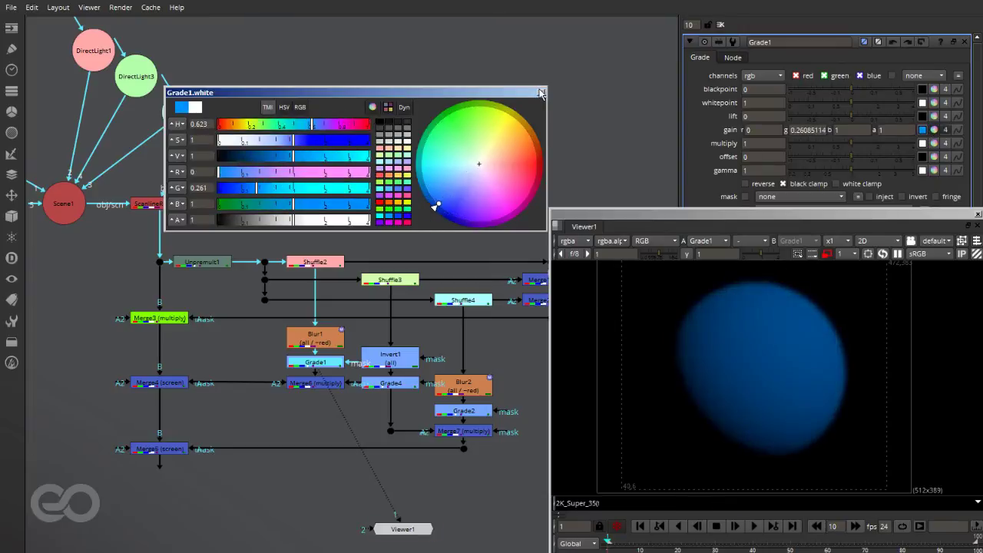
{"action": "left_click", "coordinate": [540, 92]}
{"action": "key", "text": "1"}
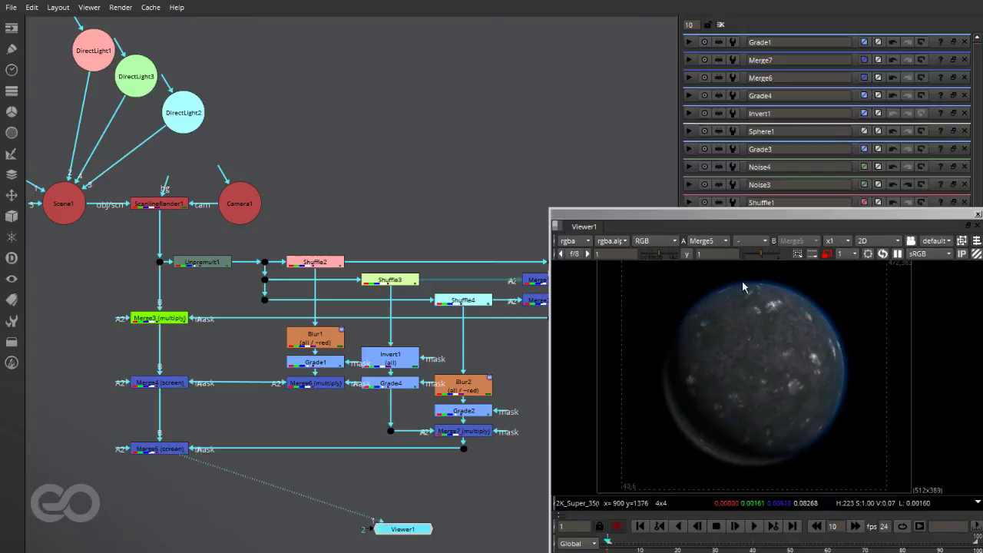
Step: Shift Grade1's gain colour toward cyan, with red 0, green about 0.659 and blue 1
{"action": "double_click", "coordinate": [327, 361]}
{"action": "left_click", "coordinate": [933, 130]}
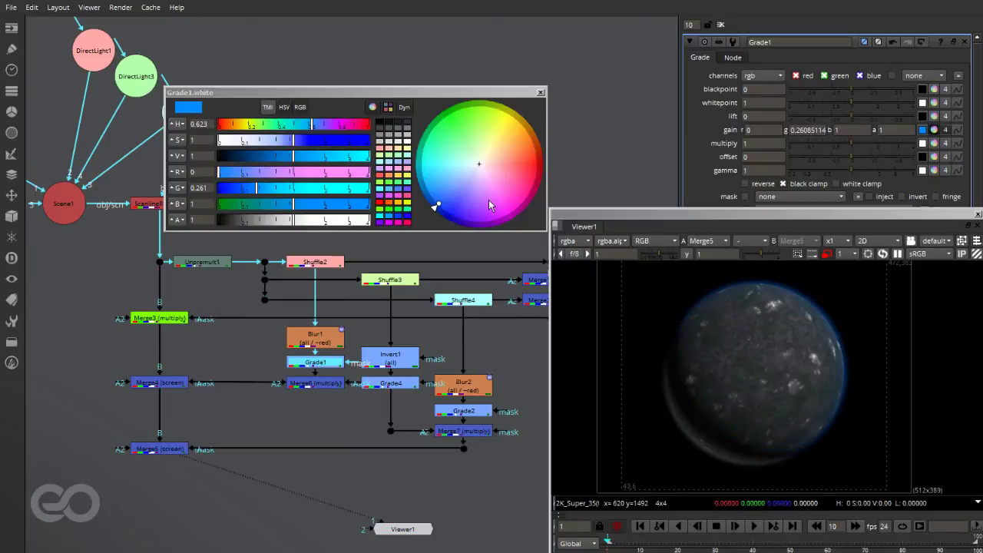
{"action": "left_click_drag", "start_coordinate": [436, 206], "coordinate": [400, 198]}
{"action": "left_click", "coordinate": [540, 92]}
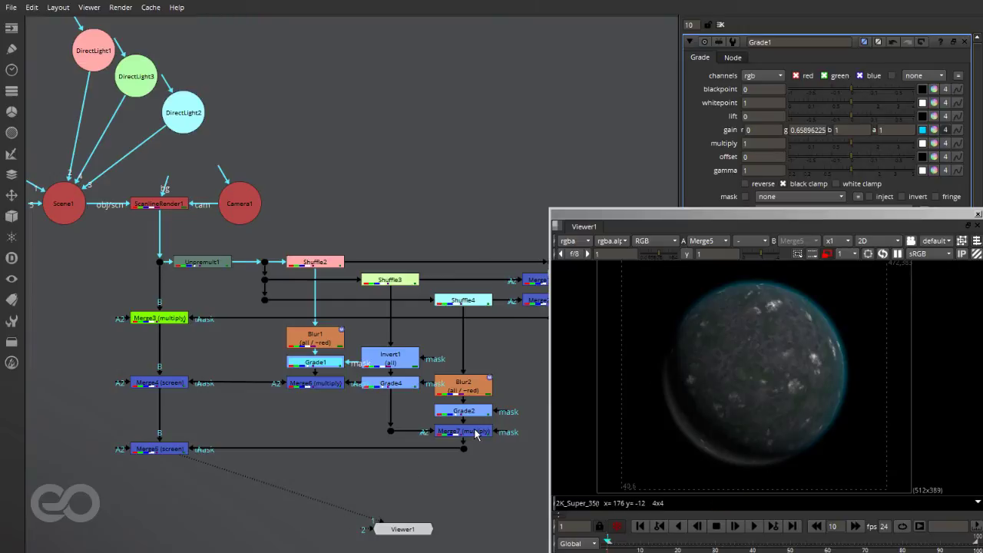
Step: Tint Grade2's gain blue with red 0, green about 0.28 and blue 1
{"action": "double_click", "coordinate": [463, 411]}
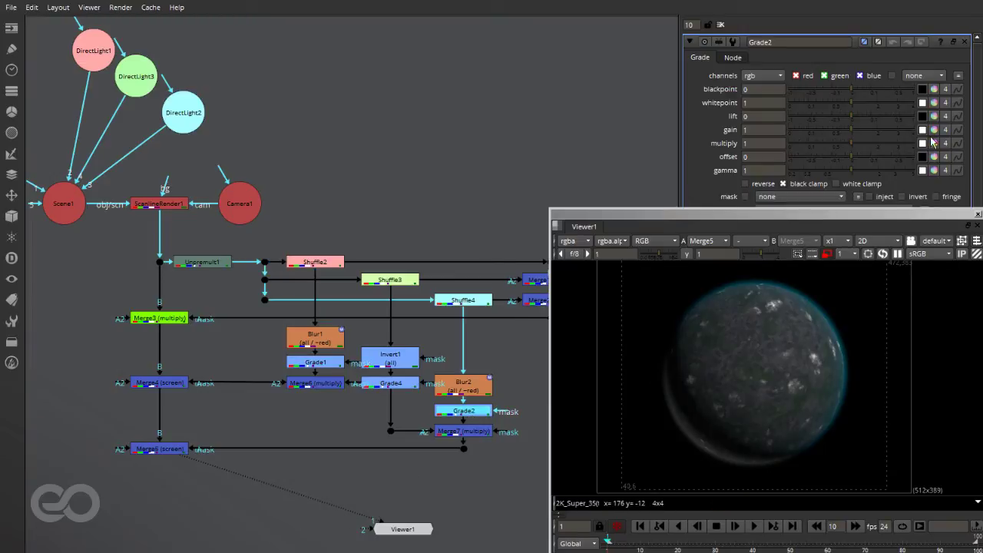
{"action": "left_click", "coordinate": [933, 130]}
{"action": "left_click_drag", "start_coordinate": [480, 165], "coordinate": [312, 330]}
{"action": "left_click", "coordinate": [541, 92]}
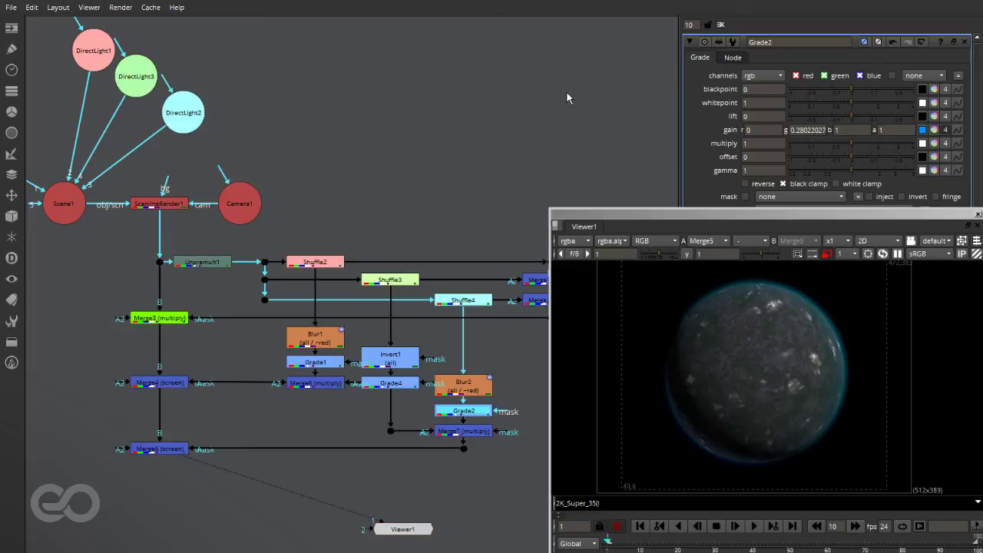
Step: Examine the coloured rim lights on both sides of the planet, up close and from a distance
{"action": "scroll", "coordinate": [391, 310], "scroll_direction": "down", "scroll_amount": 3}
{"action": "scroll", "coordinate": [509, 334], "scroll_direction": "up", "scroll_amount": 5}
{"action": "scroll", "coordinate": [696, 428], "scroll_direction": "up", "scroll_amount": 5}
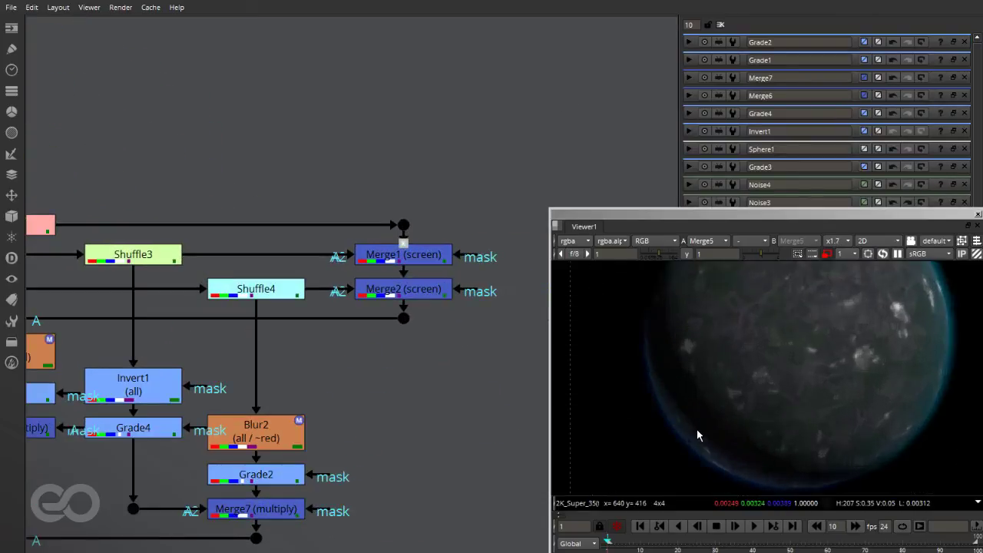
{"action": "middle_click", "coordinate": [666, 335]}
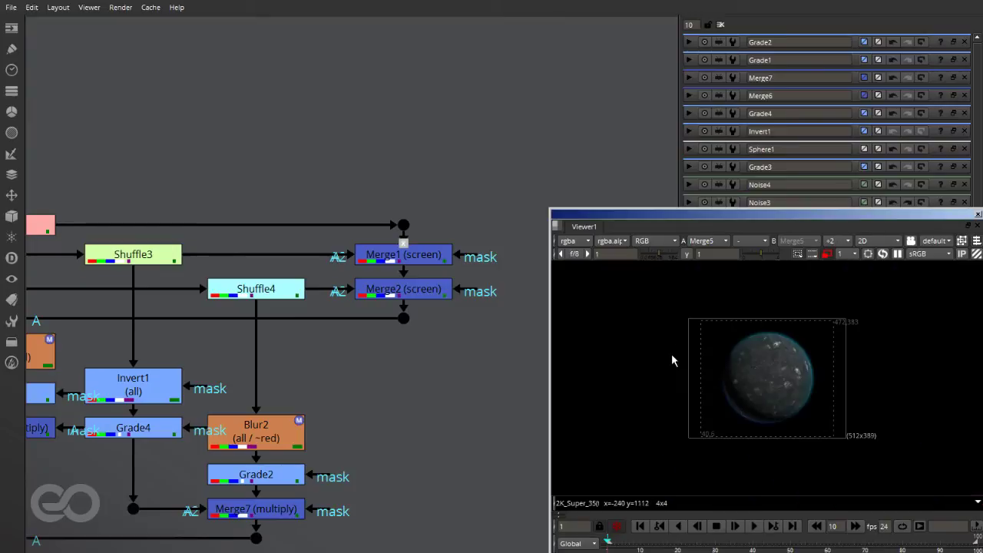
{"action": "scroll", "coordinate": [770, 383], "scroll_direction": "up", "scroll_amount": 5}
{"action": "scroll", "coordinate": [728, 382], "scroll_direction": "down", "scroll_amount": 2}
{"action": "scroll", "coordinate": [728, 380], "scroll_direction": "up", "scroll_amount": 1}
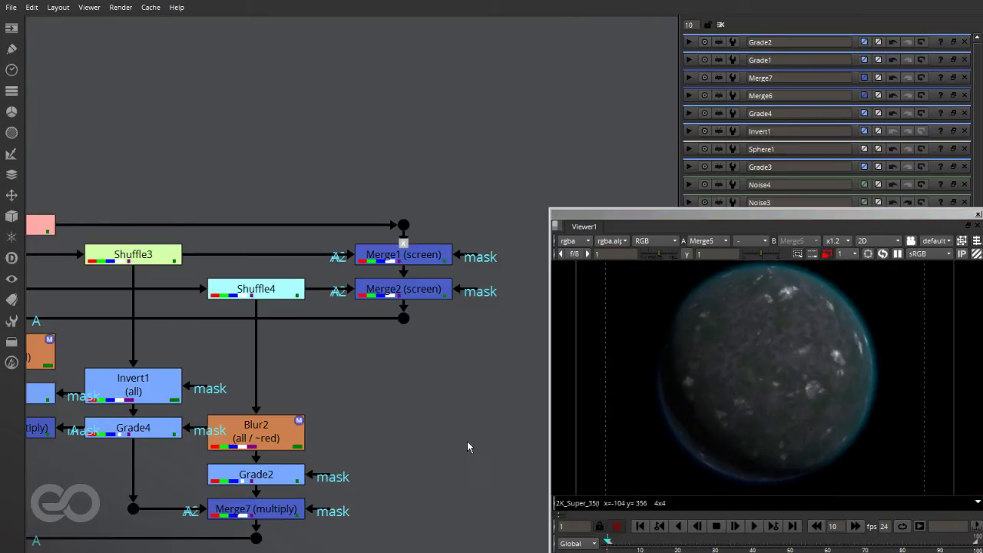
{"action": "scroll", "coordinate": [630, 419], "scroll_direction": "down", "scroll_amount": 3}
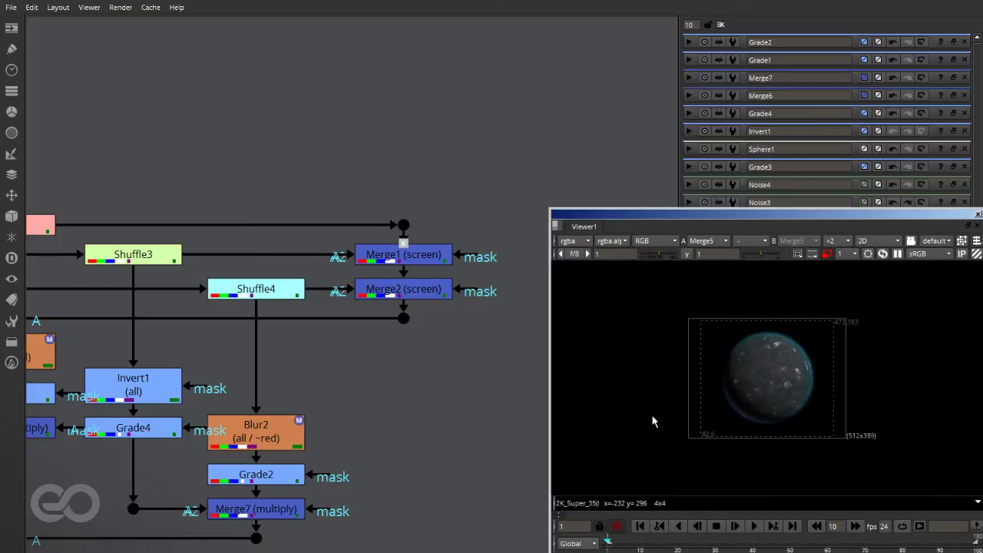
Step: Raise DirectLight2's intensity and check its rim light on the planet
{"action": "scroll", "coordinate": [440, 440], "scroll_direction": "down", "scroll_amount": 4}
{"action": "left_click_drag", "start_coordinate": [151, 239], "coordinate": [143, 240]}
{"action": "double_click", "coordinate": [143, 240]}
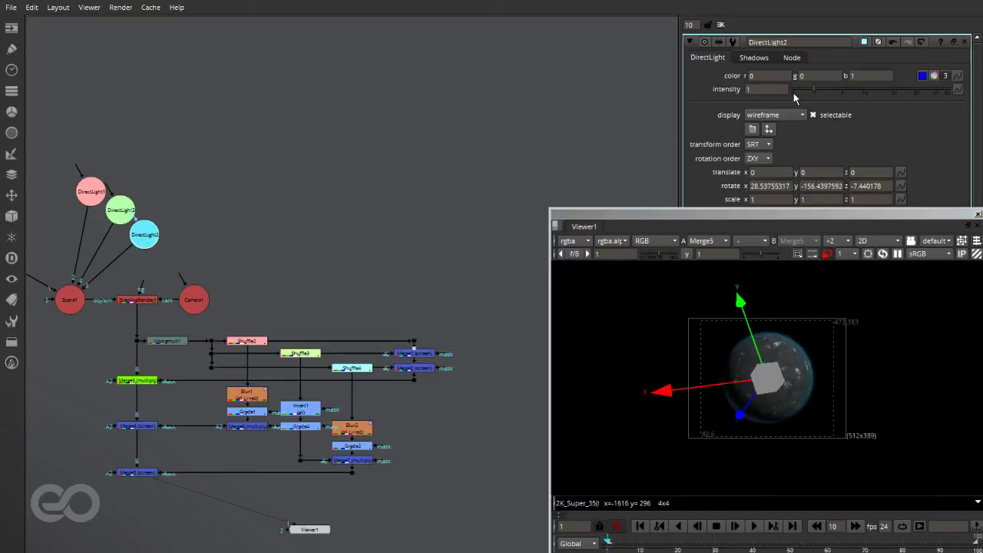
{"action": "mouse_move", "coordinate": [813, 91]}
{"action": "left_mouse_down"}
{"action": "mouse_move", "coordinate": [866, 97]}
{"action": "mouse_move", "coordinate": [822, 98]}
{"action": "left_mouse_up"}
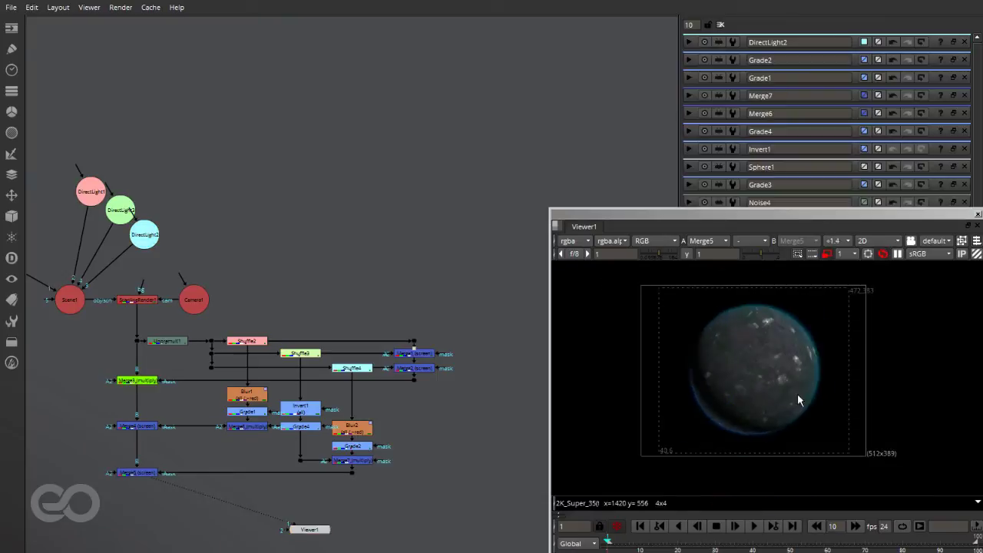
{"action": "scroll", "coordinate": [791, 384], "scroll_direction": "up", "scroll_amount": 2}
{"action": "scroll", "coordinate": [772, 400], "scroll_direction": "down", "scroll_amount": 2}
Step: Increase Merge1's mix slightly to rebalance the screened light passes, and check the planet in the Merge5 result
{"action": "scroll", "coordinate": [410, 364], "scroll_direction": "up", "scroll_amount": 6}
{"action": "double_click", "coordinate": [460, 330]}
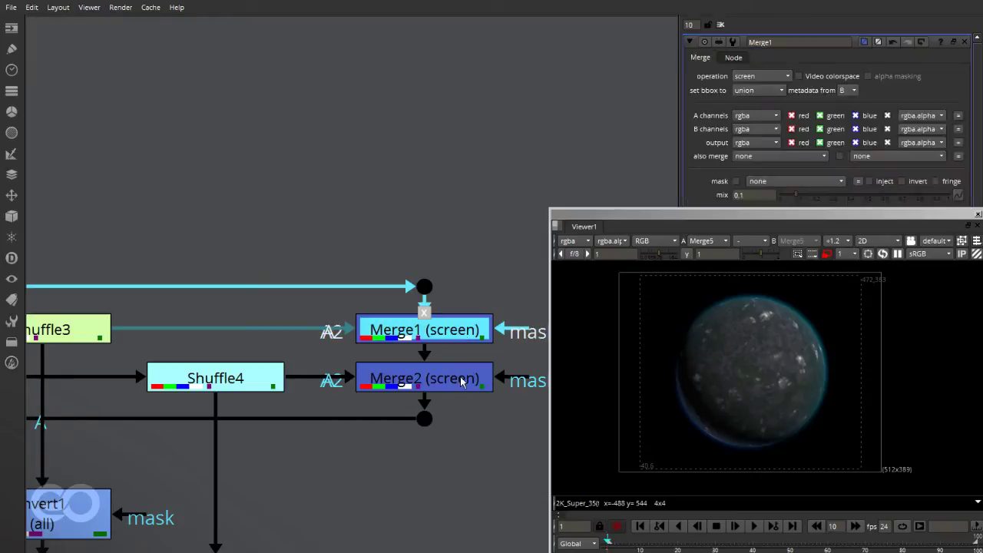
{"action": "left_click", "coordinate": [463, 384]}
{"action": "double_click", "coordinate": [464, 384]}
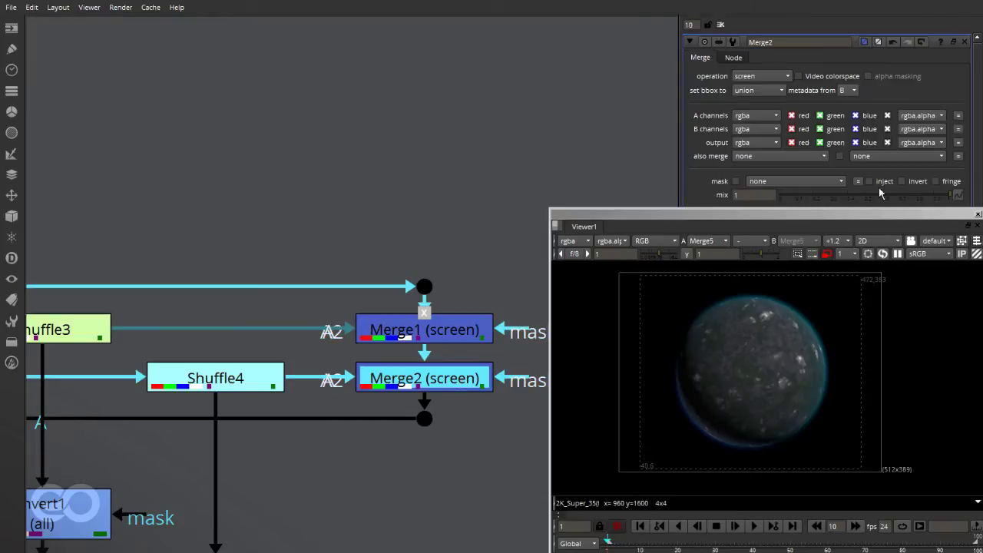
{"action": "double_click", "coordinate": [436, 333]}
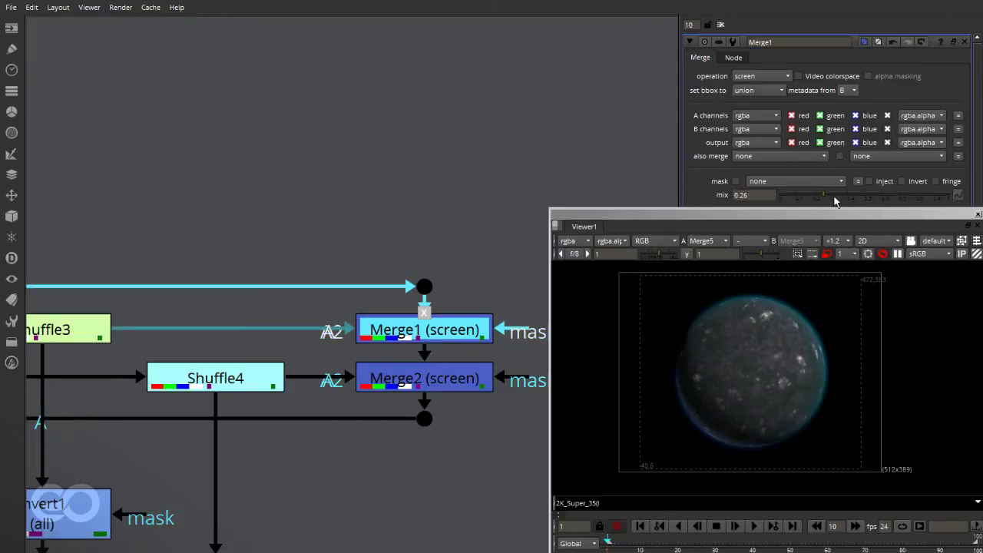
{"action": "left_click", "coordinate": [787, 197]}
{"action": "left_click_drag", "start_coordinate": [786, 197], "coordinate": [814, 207]}
{"action": "left_click", "coordinate": [418, 215]}
{"action": "key", "text": "f"}
{"action": "scroll", "coordinate": [762, 366], "scroll_direction": "up", "scroll_amount": 4}
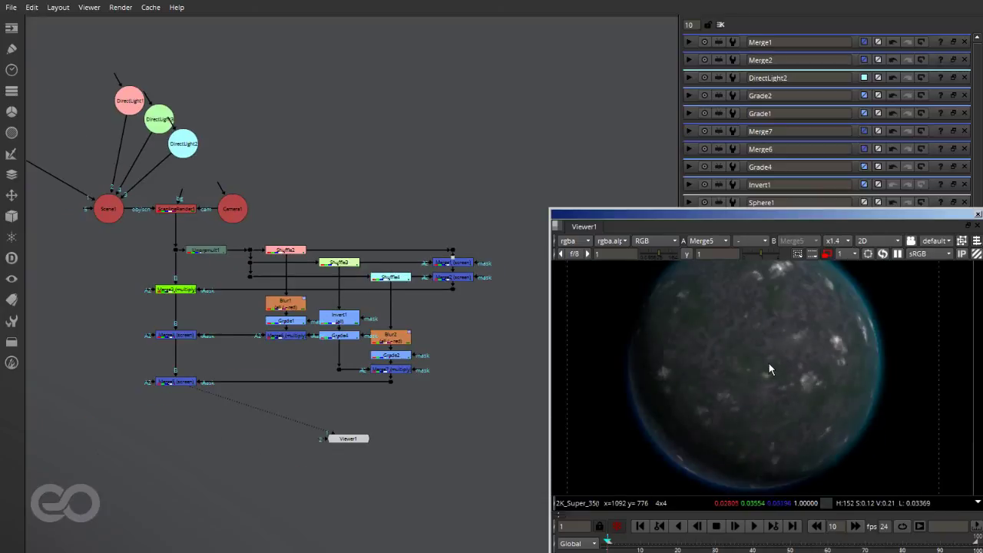
{"action": "scroll", "coordinate": [701, 419], "scroll_direction": "down", "scroll_amount": 2}
Step: Turn proxy mode off to examine the planet's surface detail and rims at full resolution, and turn it back on
{"action": "left_click", "coordinate": [827, 255]}
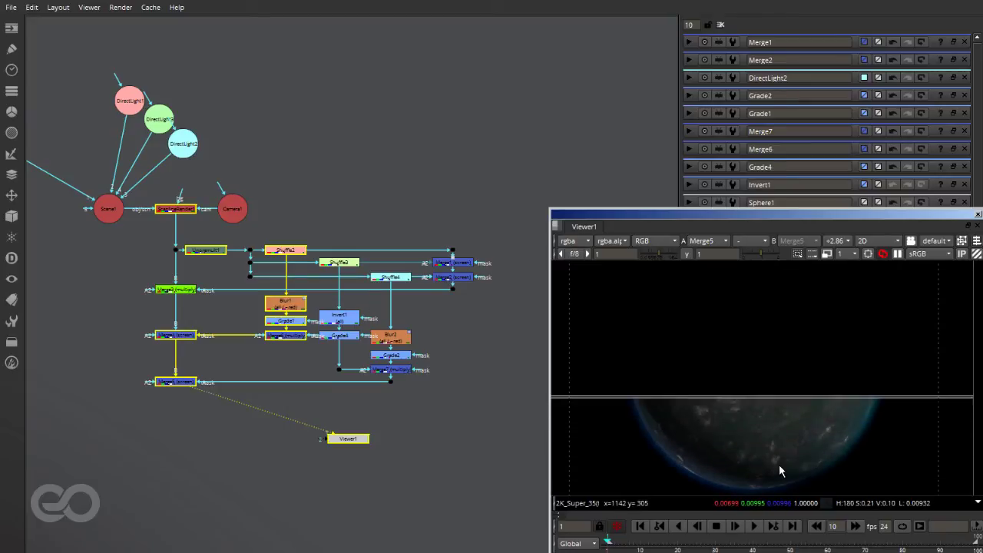
{"action": "scroll", "coordinate": [819, 377], "scroll_direction": "up", "scroll_amount": 5}
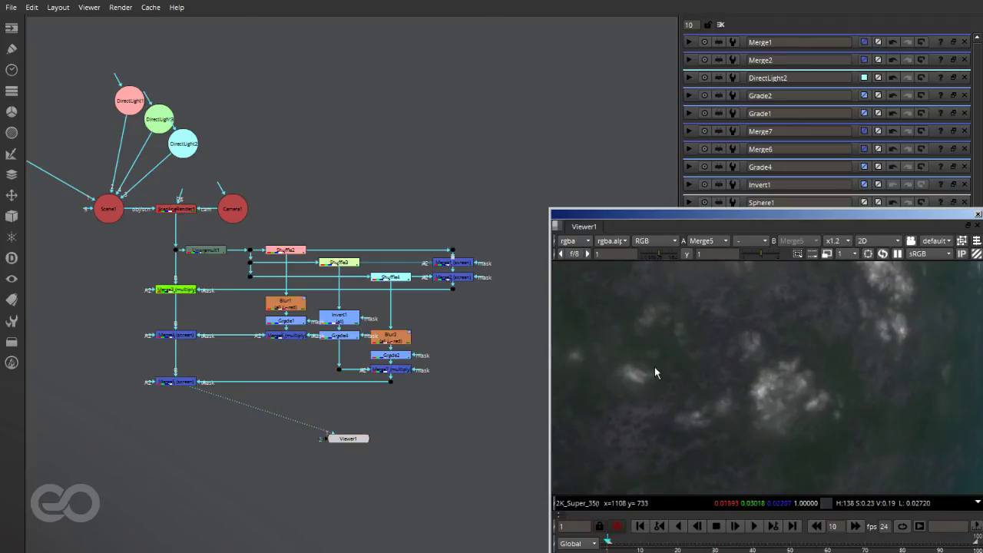
{"action": "scroll", "coordinate": [768, 314], "scroll_direction": "up", "scroll_amount": 5}
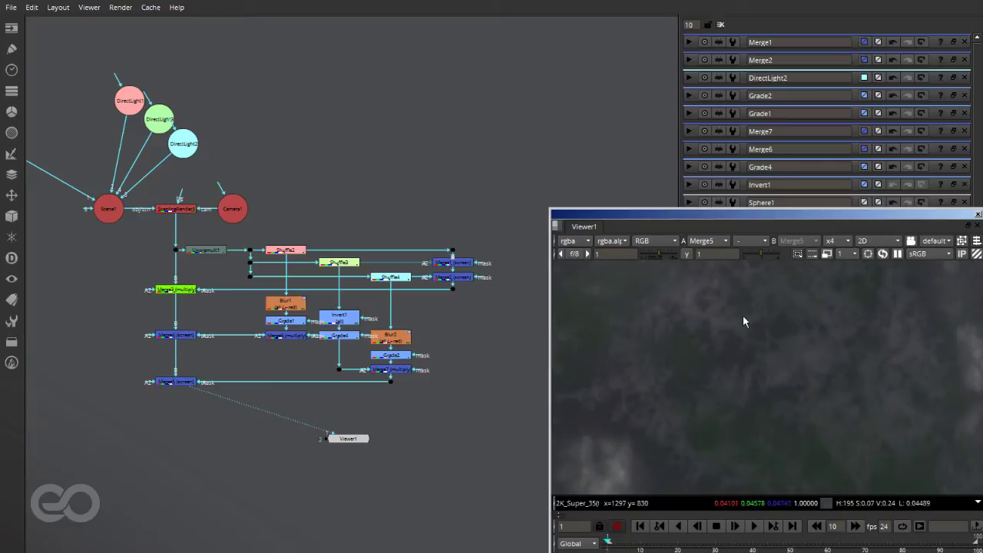
{"action": "scroll", "coordinate": [792, 338], "scroll_direction": "down", "scroll_amount": 4}
{"action": "key", "text": "f"}
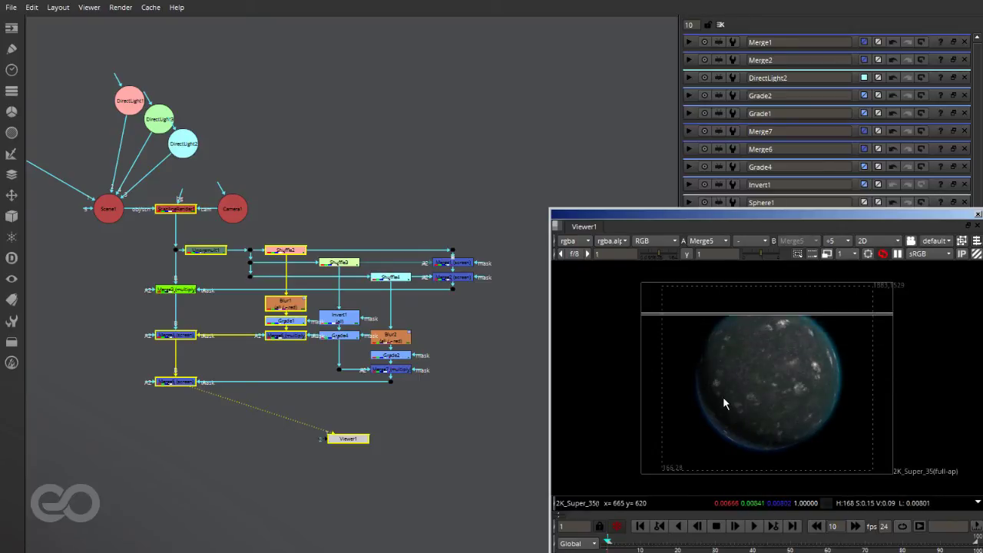
{"action": "scroll", "coordinate": [768, 355], "scroll_direction": "up", "scroll_amount": 4}
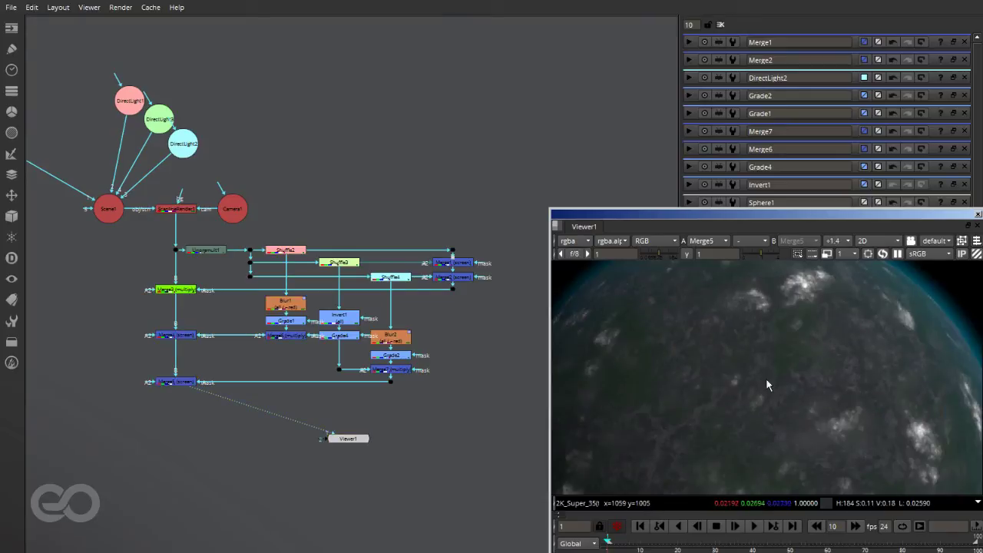
{"action": "scroll", "coordinate": [690, 367], "scroll_direction": "down", "scroll_amount": 3}
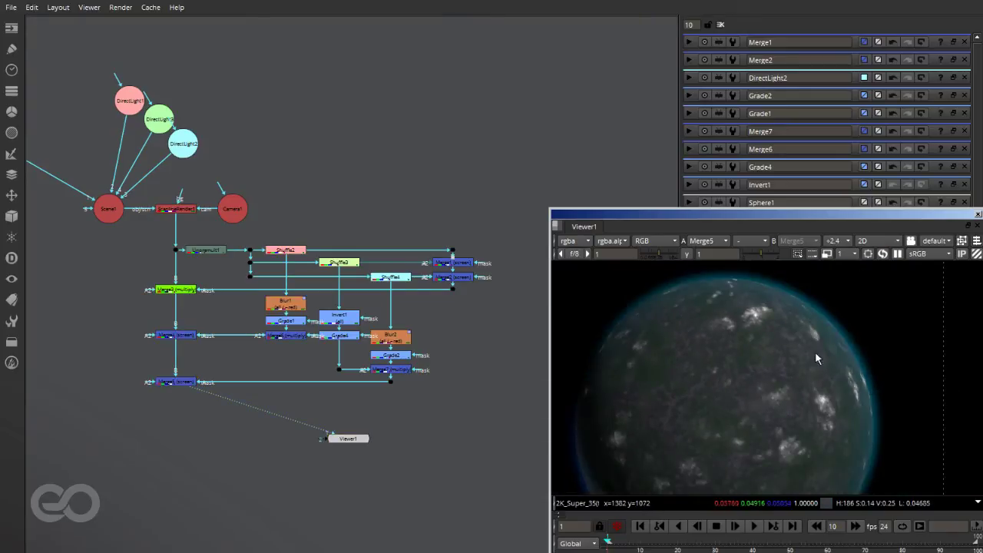
{"action": "scroll", "coordinate": [765, 360], "scroll_direction": "down", "scroll_amount": 3}
{"action": "scroll", "coordinate": [749, 421], "scroll_direction": "up", "scroll_amount": 2}
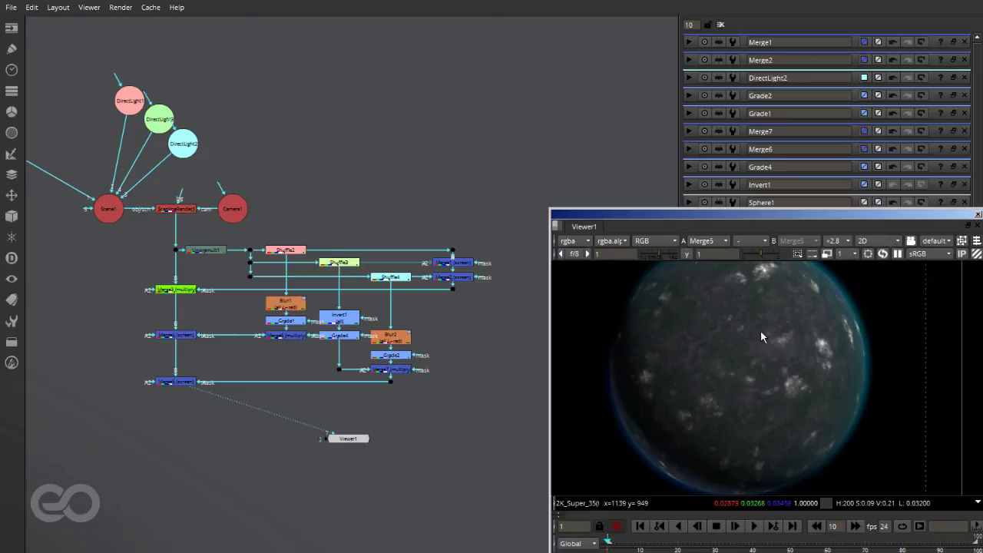
{"action": "left_click", "coordinate": [827, 255]}
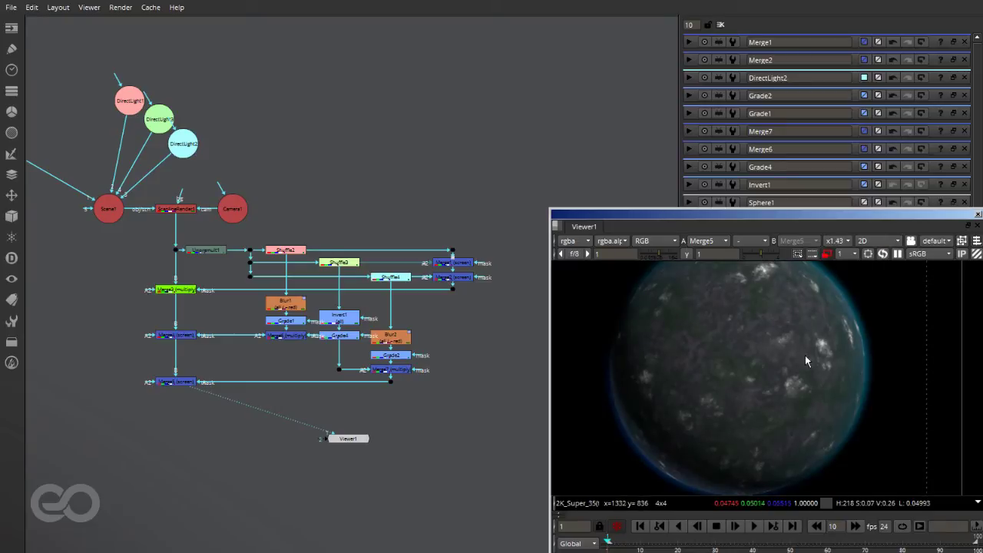
Step: Add an Emboss node fed by Grade3 as a side branch of the planet texture
{"action": "scroll", "coordinate": [495, 488], "scroll_direction": "down", "scroll_amount": 5}
{"action": "scroll", "coordinate": [344, 369], "scroll_direction": "up", "scroll_amount": 10}
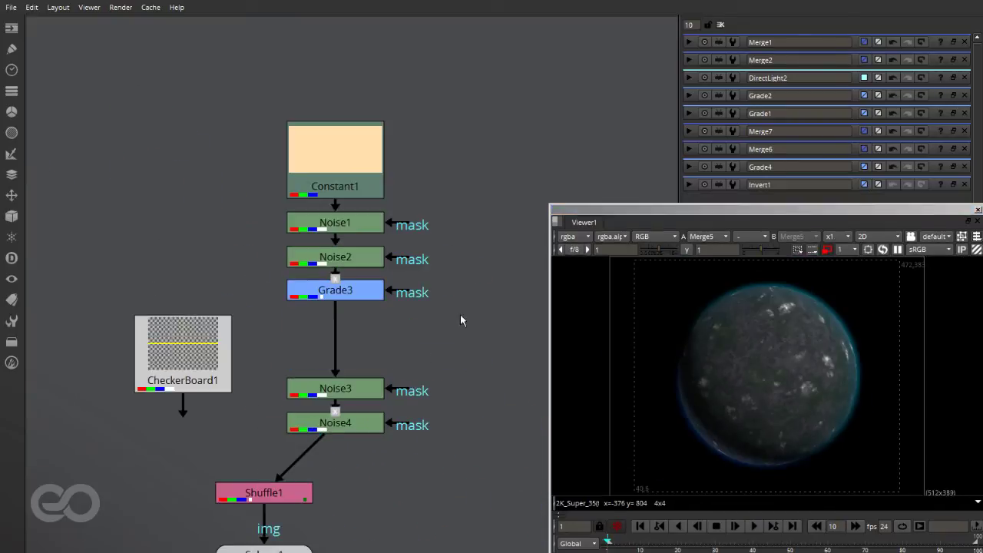
{"action": "key", "text": "Tab"}
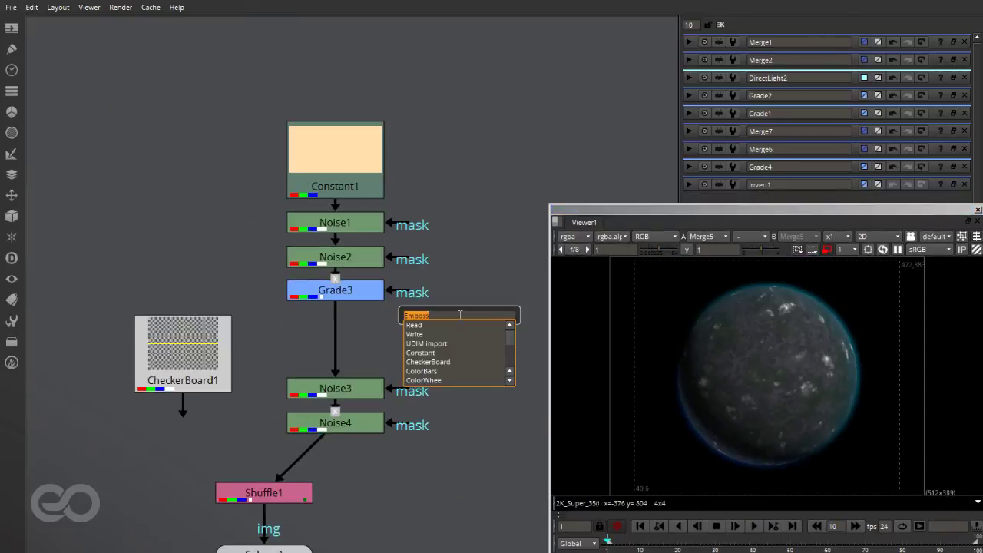
{"action": "key", "text": "Return"}
{"action": "left_click_drag", "start_coordinate": [421, 320], "coordinate": [350, 295]}
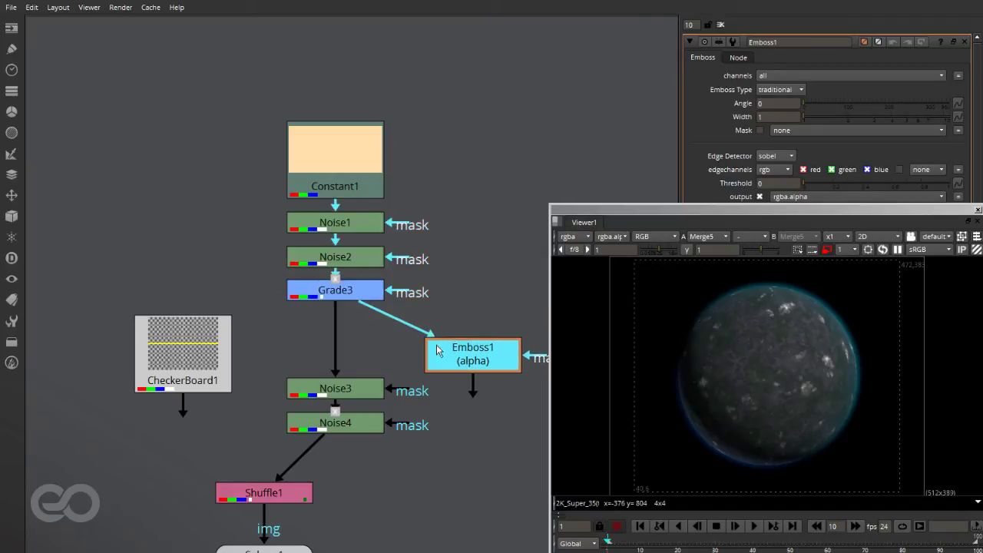
{"action": "left_click_drag", "start_coordinate": [455, 352], "coordinate": [467, 330]}
Step: Compare Grade3's colour and alpha output with the alpha produced by Emboss1
{"action": "double_click", "coordinate": [355, 289]}
{"action": "key", "text": "1"}
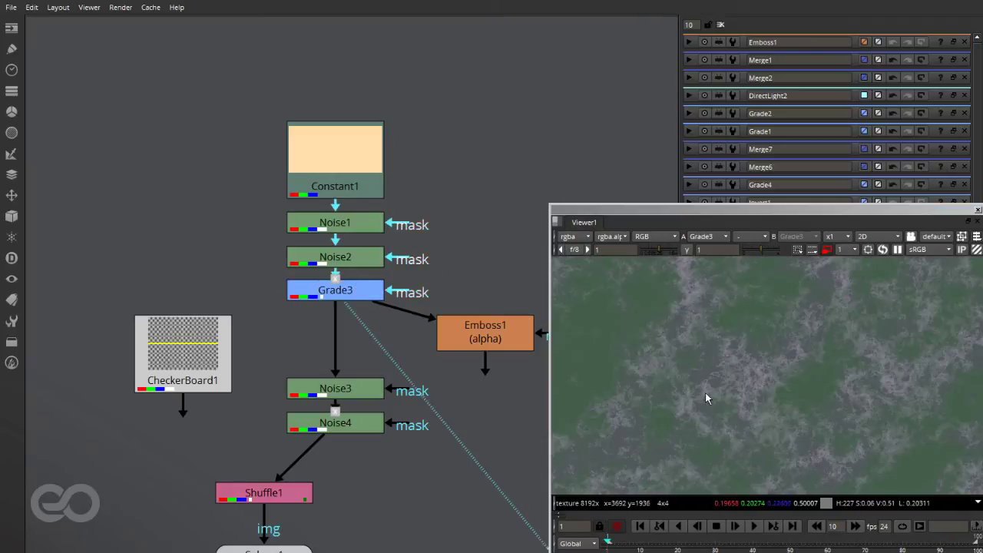
{"action": "key", "text": "a"}
{"action": "scroll", "coordinate": [781, 373], "scroll_direction": "up", "scroll_amount": 6}
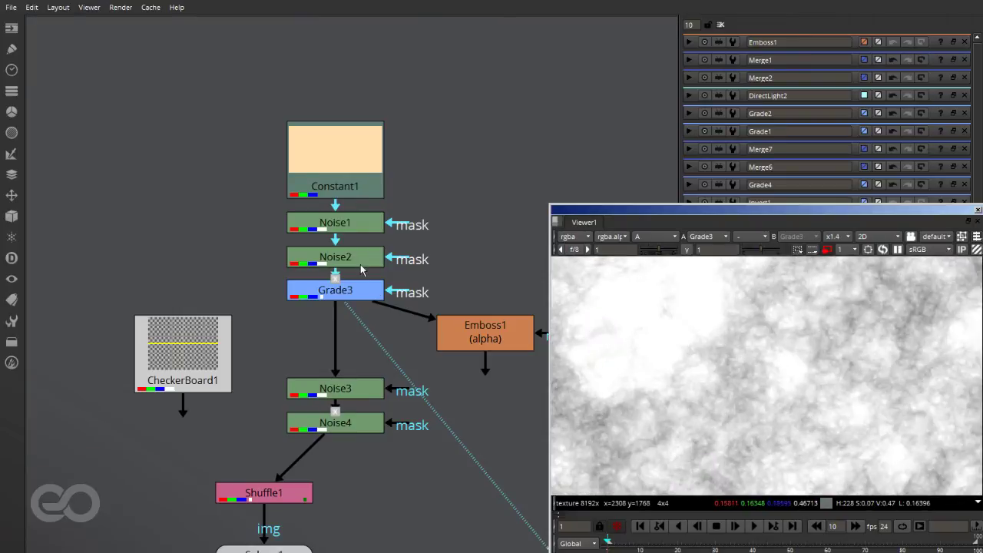
{"action": "double_click", "coordinate": [486, 332]}
{"action": "key", "text": "1"}
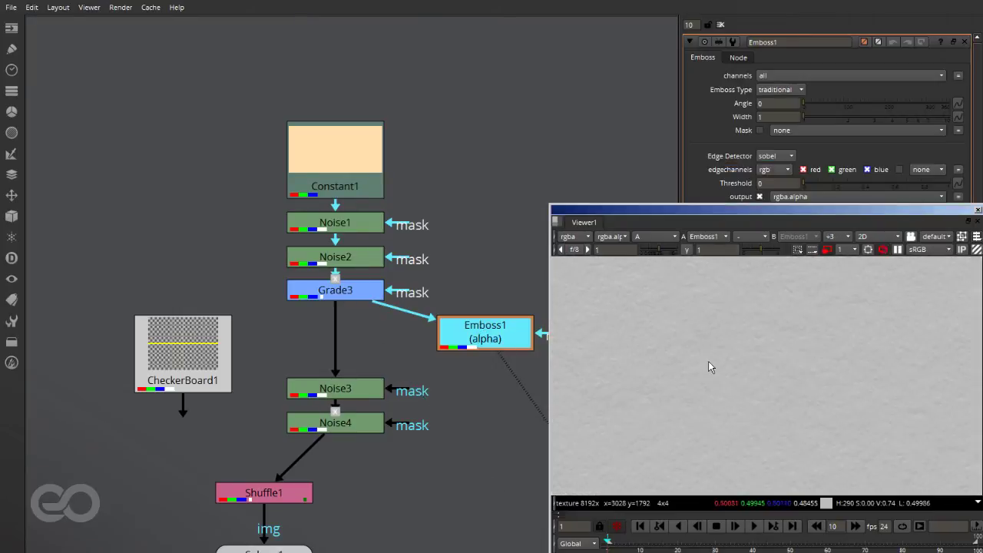
Step: Set Emboss1's angle to 76 and width to 10, with rgba.alpha as its mask and the simple edge detector
{"action": "key", "text": "f"}
{"action": "left_click_drag", "start_coordinate": [813, 215], "coordinate": [423, 150]}
{"action": "scroll", "coordinate": [430, 250], "scroll_direction": "up", "scroll_amount": 6}
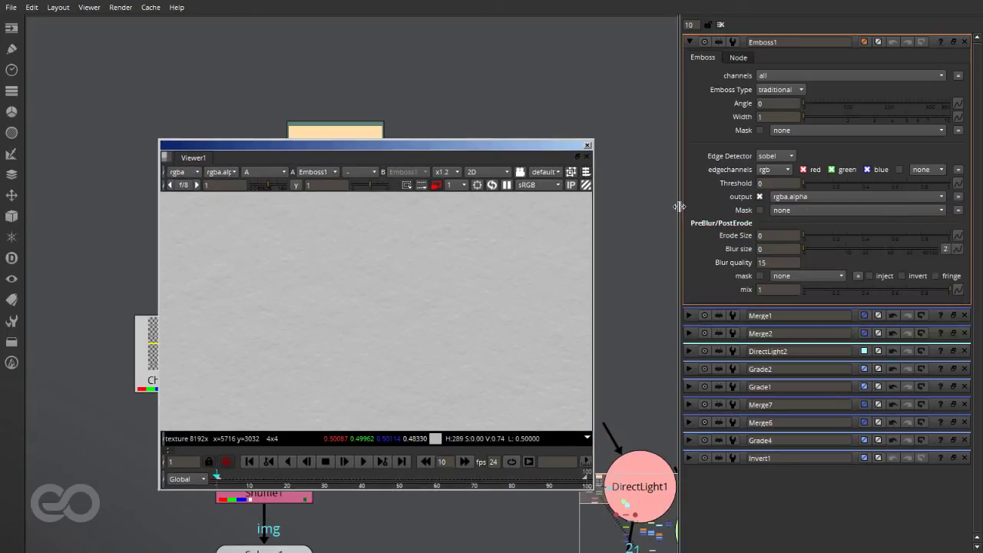
{"action": "left_click_drag", "start_coordinate": [807, 113], "coordinate": [880, 122]}
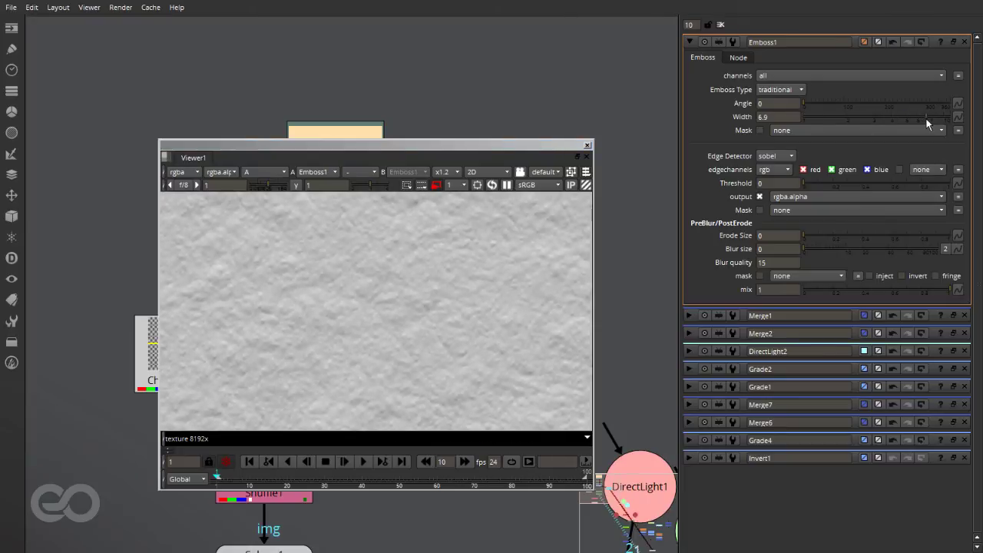
{"action": "mouse_move", "coordinate": [803, 104]}
{"action": "left_mouse_down"}
{"action": "mouse_move", "coordinate": [848, 103]}
{"action": "mouse_move", "coordinate": [835, 105]}
{"action": "left_mouse_up"}
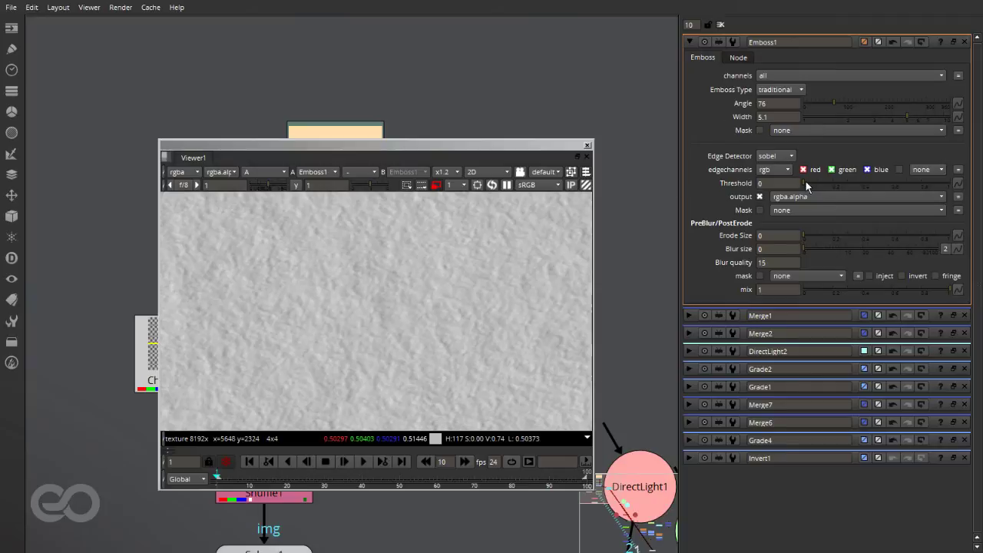
{"action": "left_click_drag", "start_coordinate": [807, 183], "coordinate": [814, 185]}
{"action": "left_click", "coordinate": [777, 156]}
{"action": "left_click", "coordinate": [784, 152]}
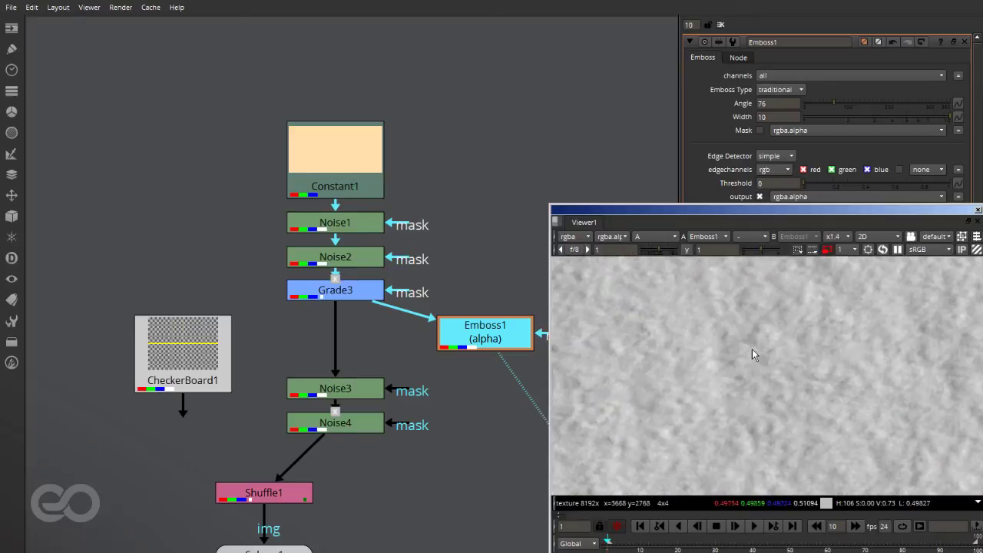
Step: Align Emboss1 beside Grade3 and insert a new Grade node between Grade3 and Noise3
{"action": "left_click_drag", "start_coordinate": [492, 338], "coordinate": [501, 295]}
{"action": "left_click", "coordinate": [494, 353]}
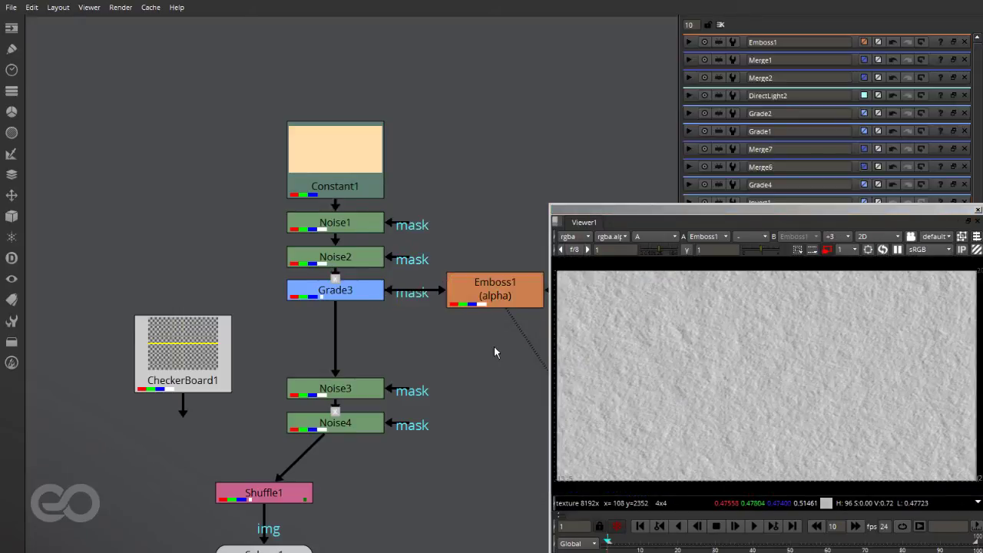
{"action": "key", "text": "Tab"}
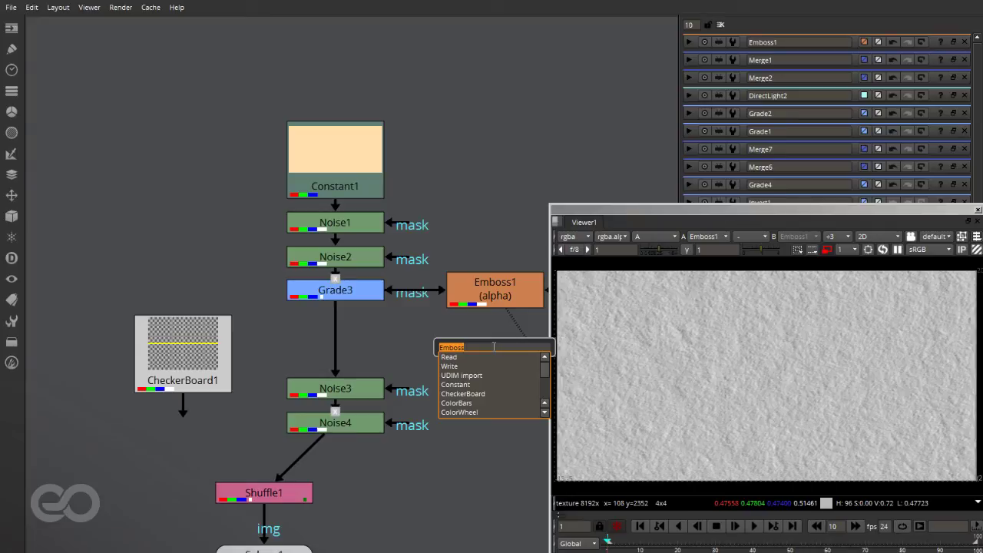
{"action": "type", "text": "g"}
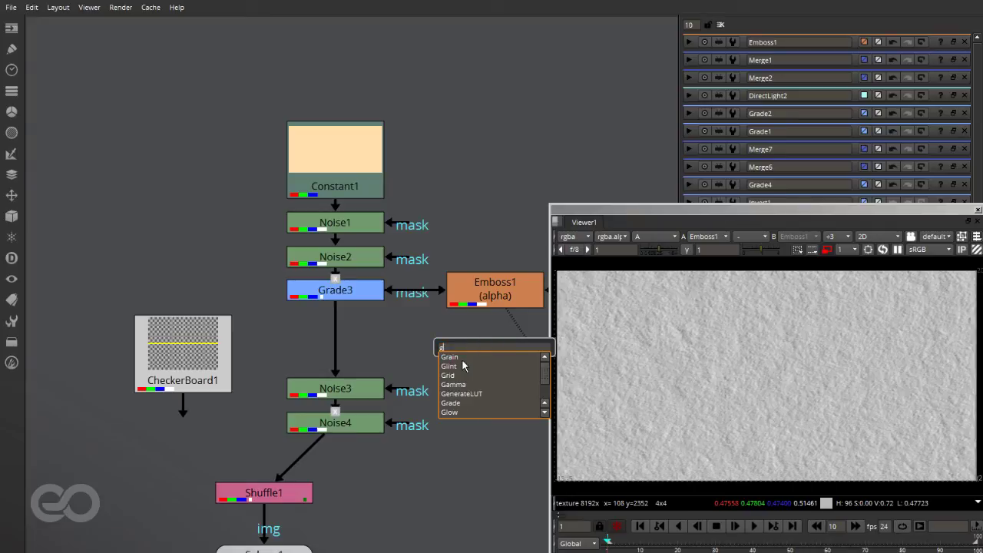
{"action": "left_click", "coordinate": [460, 402]}
{"action": "left_click_drag", "start_coordinate": [512, 349], "coordinate": [353, 329]}
{"action": "left_click", "coordinate": [437, 362]}
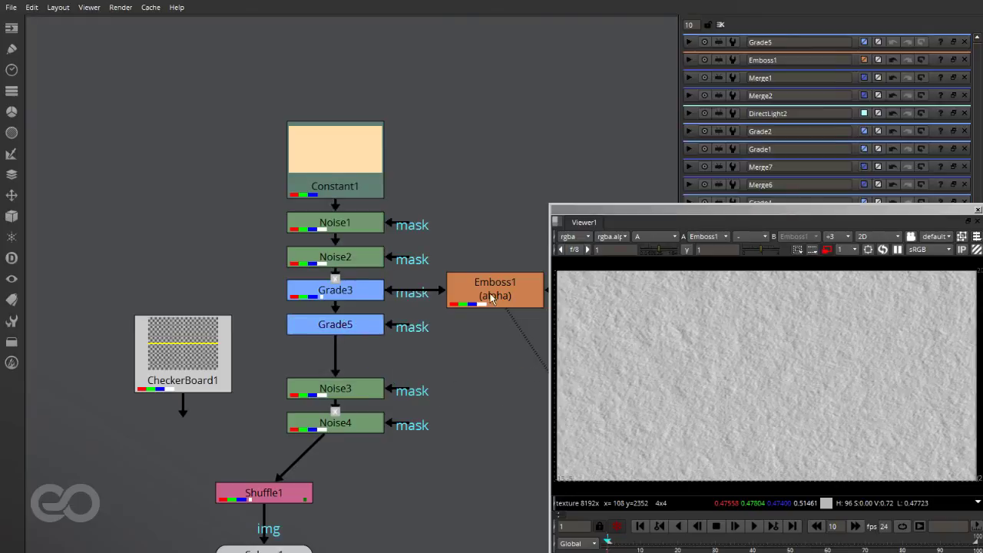
Step: Examine the alpha and colour output of Grade5 before masking it
{"action": "left_click", "coordinate": [339, 330]}
{"action": "key", "text": "1"}
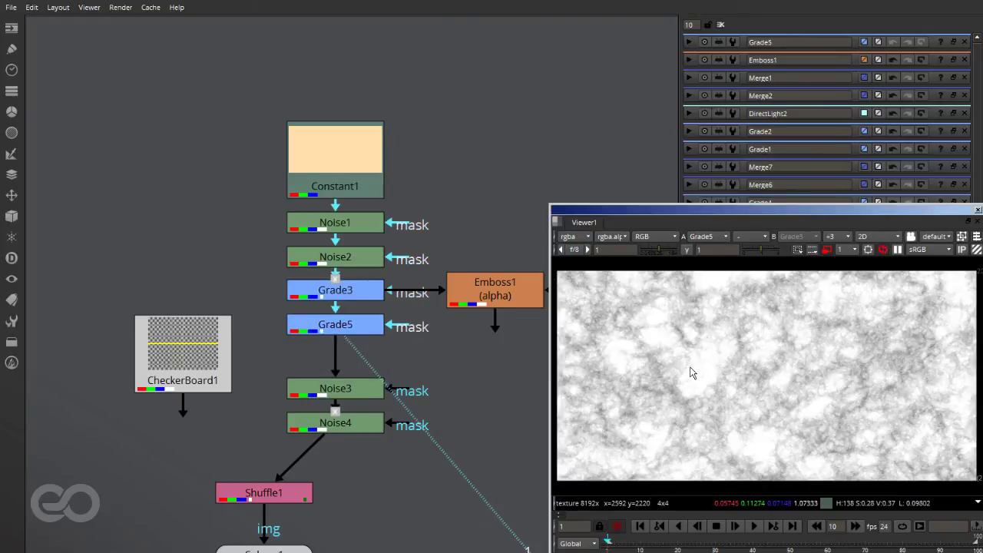
{"action": "key", "text": "a"}
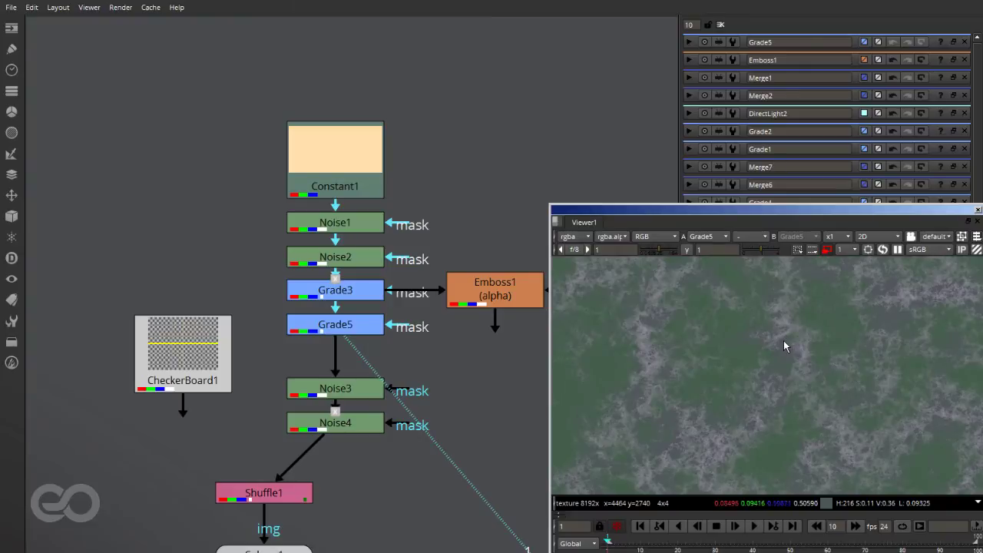
{"action": "scroll", "coordinate": [783, 340], "scroll_direction": "up", "scroll_amount": 5}
{"action": "scroll", "coordinate": [784, 416], "scroll_direction": "down", "scroll_amount": 3}
{"action": "key", "text": "f"}
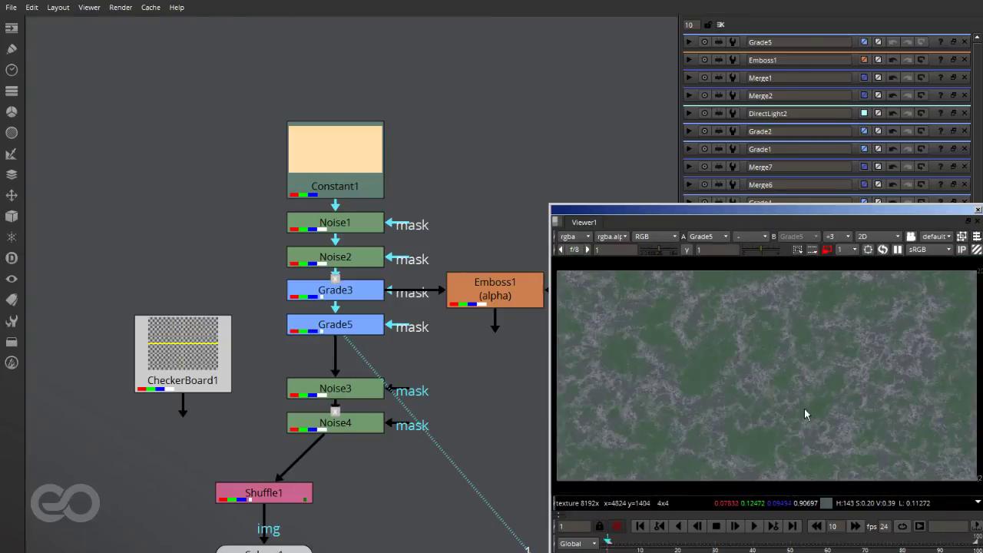
Step: Connect Grade5's mask input to Emboss1, set its lift to -0.09, and check the embossed relief in the texture
{"action": "left_click", "coordinate": [489, 365]}
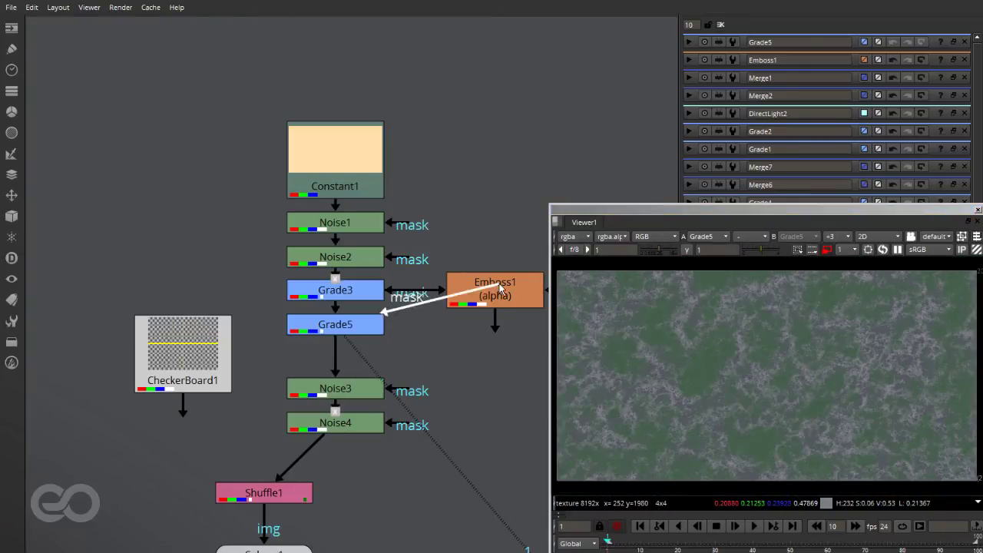
{"action": "double_click", "coordinate": [354, 329]}
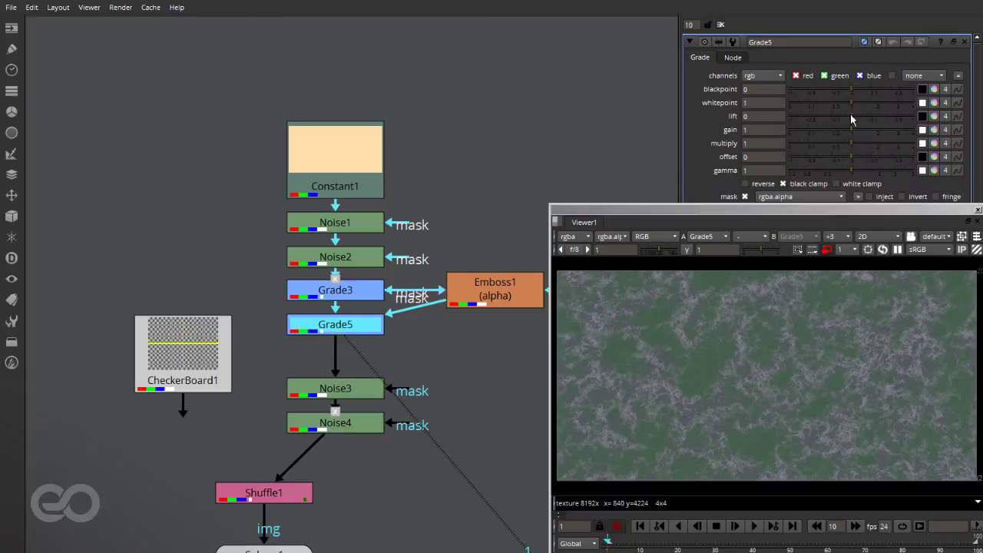
{"action": "left_click_drag", "start_coordinate": [851, 114], "coordinate": [833, 123]}
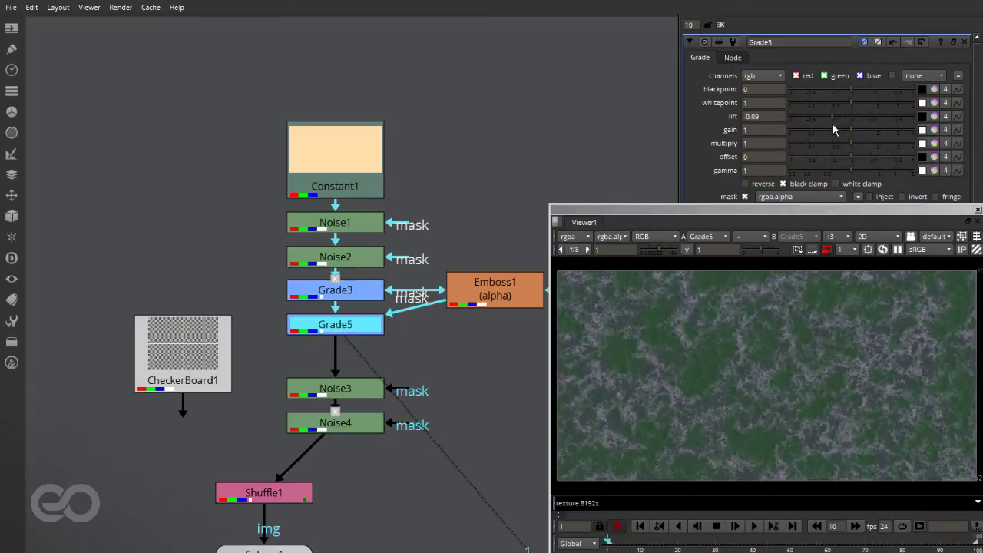
{"action": "scroll", "coordinate": [807, 303], "scroll_direction": "up", "scroll_amount": 6}
{"action": "scroll", "coordinate": [717, 323], "scroll_direction": "down", "scroll_amount": 4}
{"action": "scroll", "coordinate": [693, 412], "scroll_direction": "up", "scroll_amount": 4}
{"action": "scroll", "coordinate": [751, 309], "scroll_direction": "down", "scroll_amount": 3}
{"action": "scroll", "coordinate": [752, 308], "scroll_direction": "up", "scroll_amount": 4}
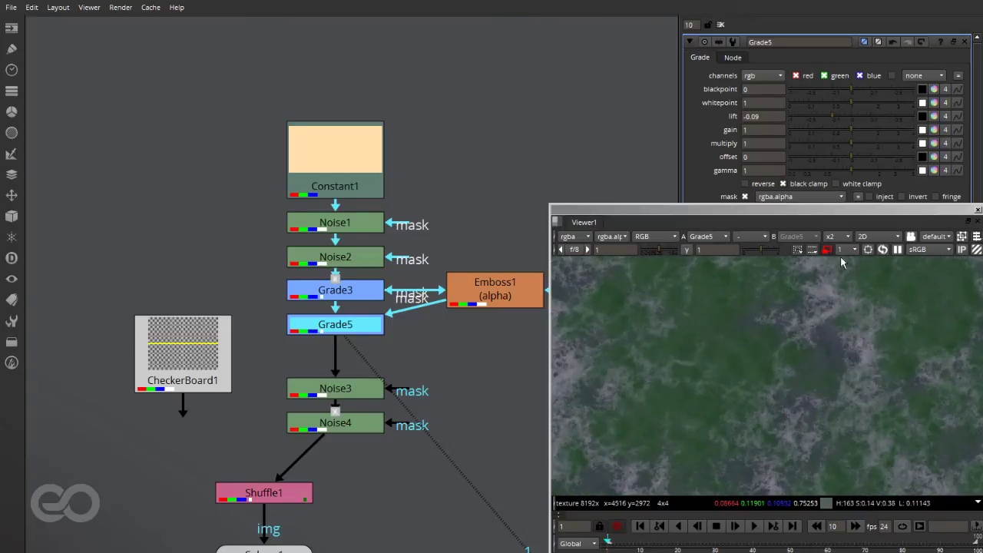
Step: Set Grade5's lift to -0.1 and gain to 0.94, and inspect the texture detail up close
{"action": "left_click_drag", "start_coordinate": [852, 127], "coordinate": [831, 115]}
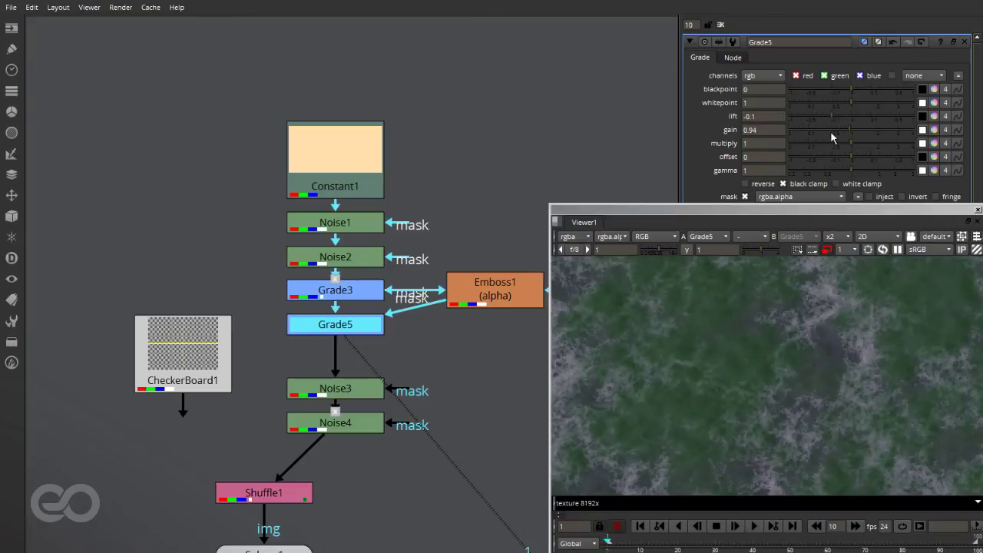
{"action": "scroll", "coordinate": [781, 365], "scroll_direction": "down", "scroll_amount": 2}
{"action": "scroll", "coordinate": [600, 380], "scroll_direction": "down", "scroll_amount": 2}
{"action": "scroll", "coordinate": [663, 348], "scroll_direction": "up", "scroll_amount": 3}
{"action": "scroll", "coordinate": [696, 368], "scroll_direction": "down", "scroll_amount": 3}
{"action": "scroll", "coordinate": [784, 389], "scroll_direction": "up", "scroll_amount": 3}
{"action": "scroll", "coordinate": [783, 390], "scroll_direction": "down", "scroll_amount": 3}
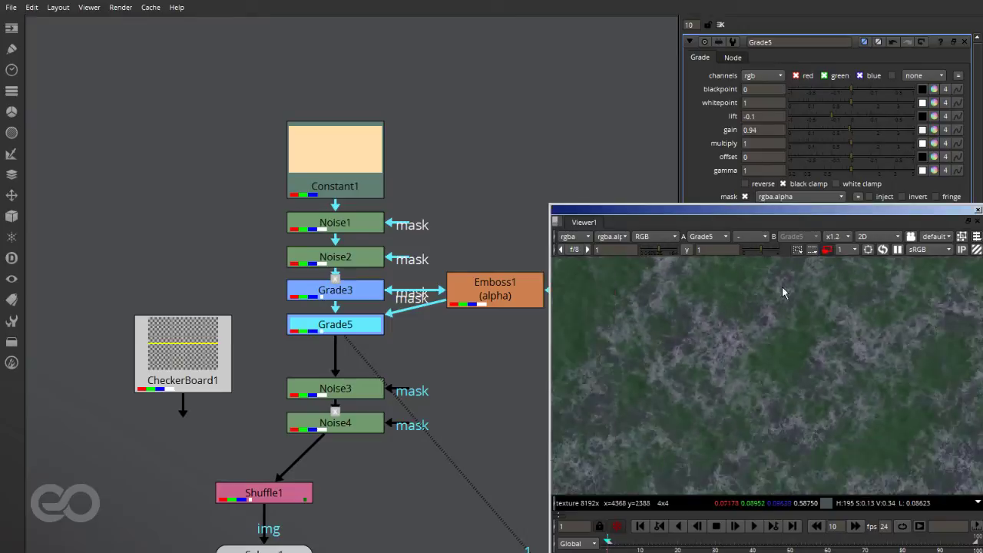
{"action": "scroll", "coordinate": [779, 366], "scroll_direction": "up", "scroll_amount": 5}
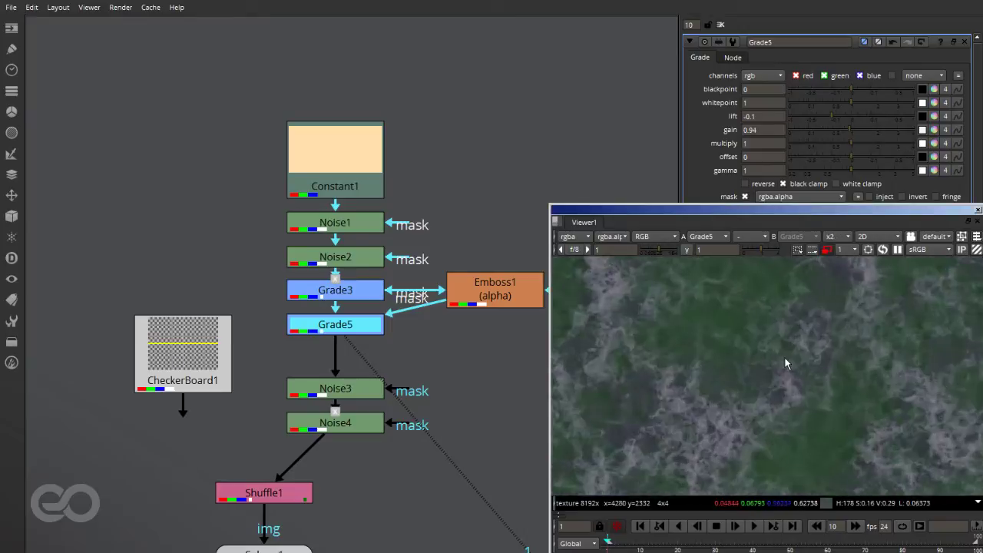
{"action": "scroll", "coordinate": [820, 309], "scroll_direction": "down", "scroll_amount": 3}
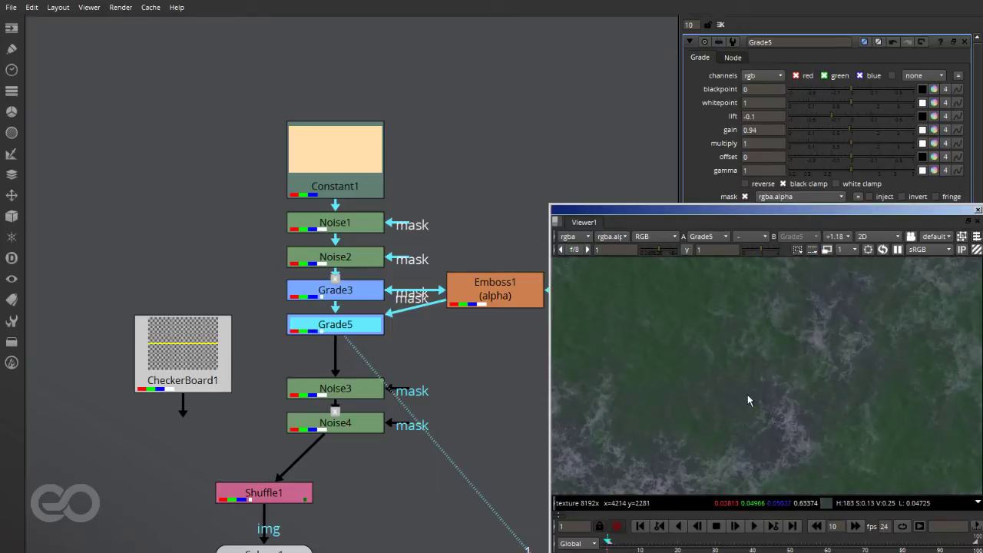
{"action": "scroll", "coordinate": [739, 437], "scroll_direction": "down", "scroll_amount": 3}
{"action": "scroll", "coordinate": [737, 327], "scroll_direction": "up", "scroll_amount": 4}
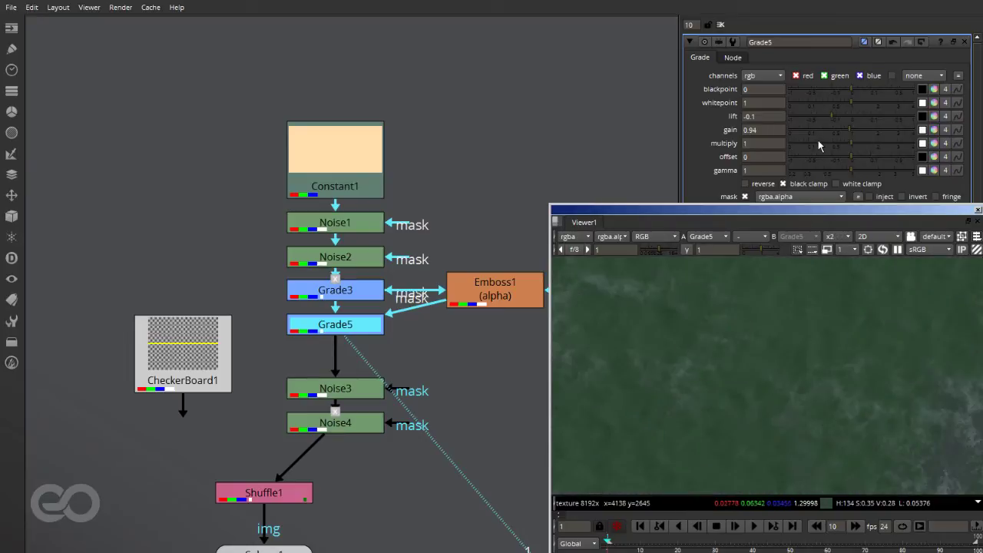
Step: Set Grade5's lift to -0.26 and gain to 2.25, and toggle the node off and on to compare its effect
{"action": "left_click_drag", "start_coordinate": [836, 115], "coordinate": [882, 130]}
{"action": "left_click_drag", "start_coordinate": [815, 116], "coordinate": [822, 118]}
{"action": "middle_click", "coordinate": [752, 420]}
{"action": "scroll", "coordinate": [753, 421], "scroll_direction": "up", "scroll_amount": 6}
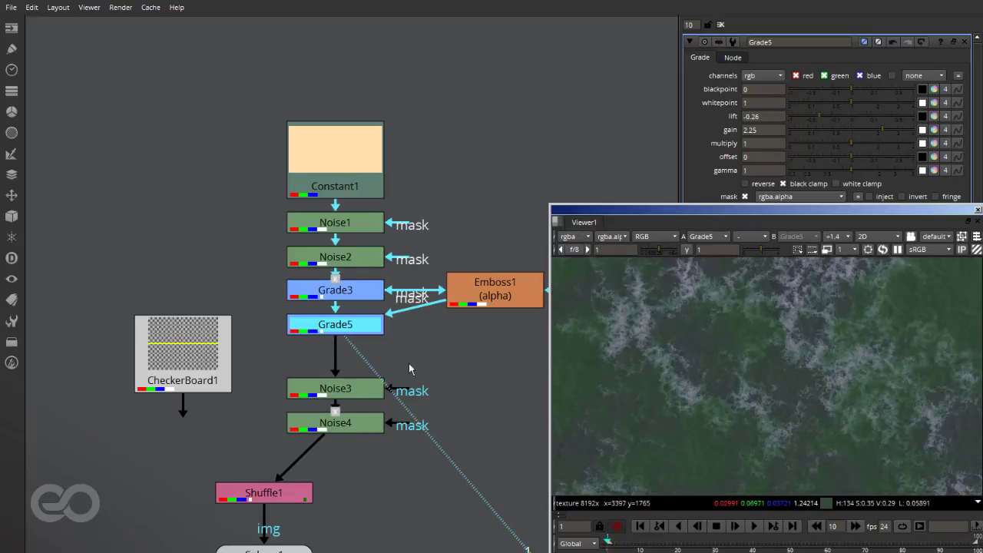
{"action": "key", "text": "d"}
{"action": "key", "text": "d"}
{"action": "key", "text": "d"}
{"action": "key", "text": "d"}
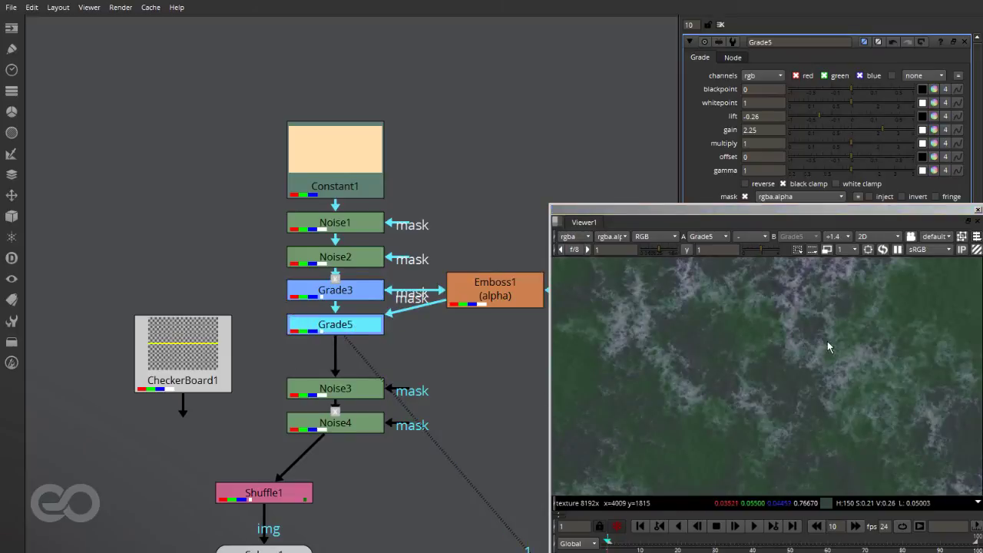
Step: Move the nodes from Constant1 through Grade5 up to make room and insert a Merge node below Grade5
{"action": "left_click_drag", "start_coordinate": [344, 329], "coordinate": [346, 283], "text": "ctrl"}
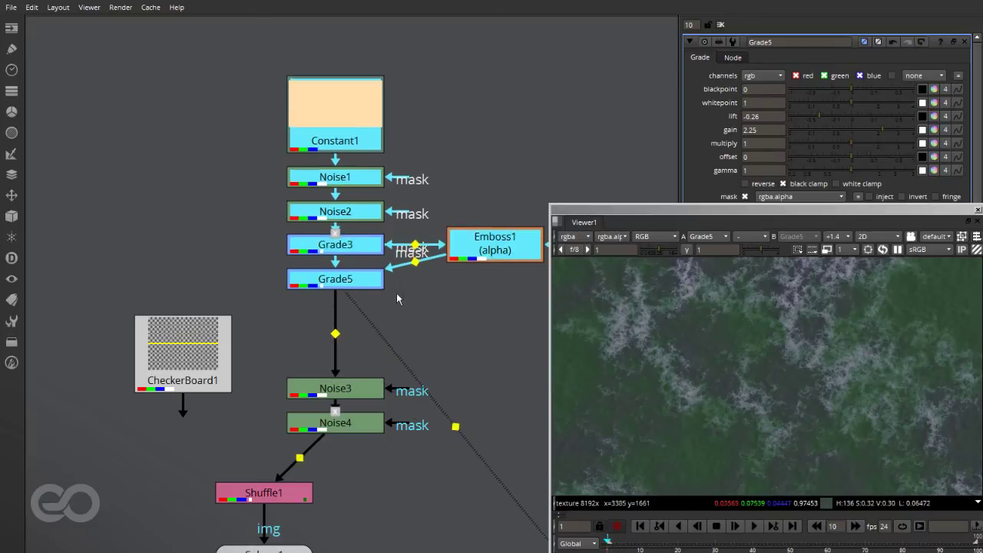
{"action": "left_click", "coordinate": [400, 300]}
{"action": "key", "text": "m"}
{"action": "left_click_drag", "start_coordinate": [400, 307], "coordinate": [349, 318]}
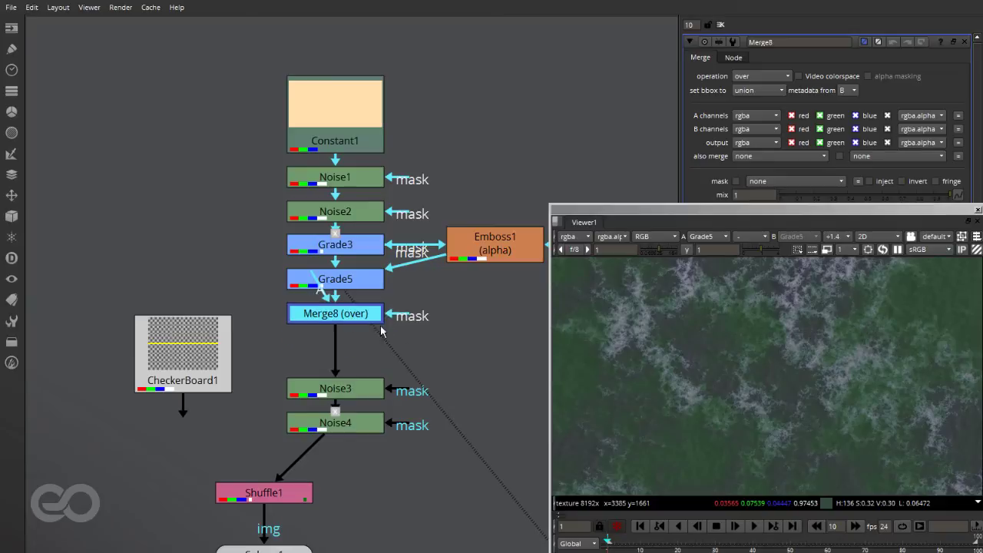
{"action": "left_click", "coordinate": [491, 336]}
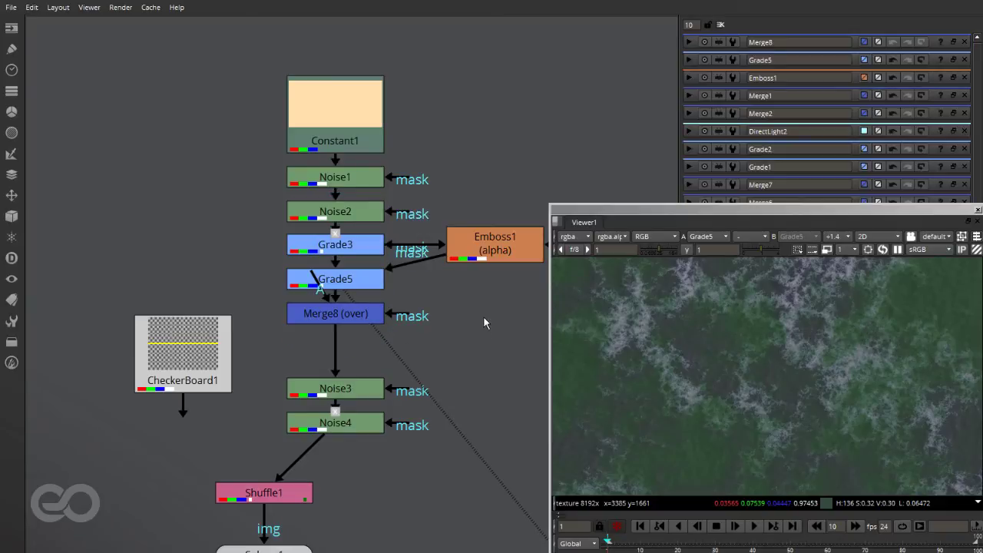
Step: Add a Shuffle after Emboss1 that routes alpha into all four rgba channels, connect it to Merge8's A input, and view the merge
{"action": "double_click", "coordinate": [500, 250]}
{"action": "left_click", "coordinate": [486, 307]}
{"action": "key", "text": "Tab"}
{"action": "type", "text": "shu"}
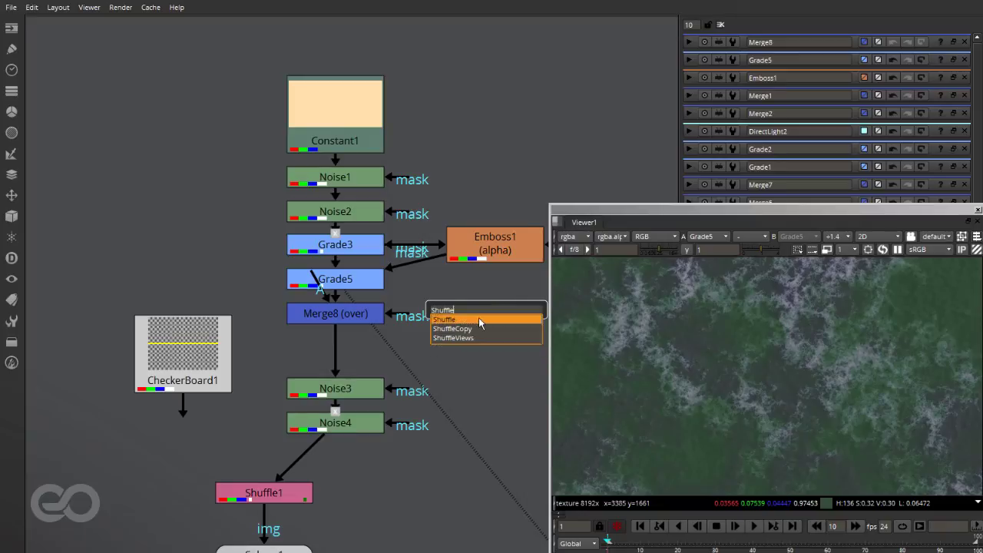
{"action": "left_click", "coordinate": [480, 319]}
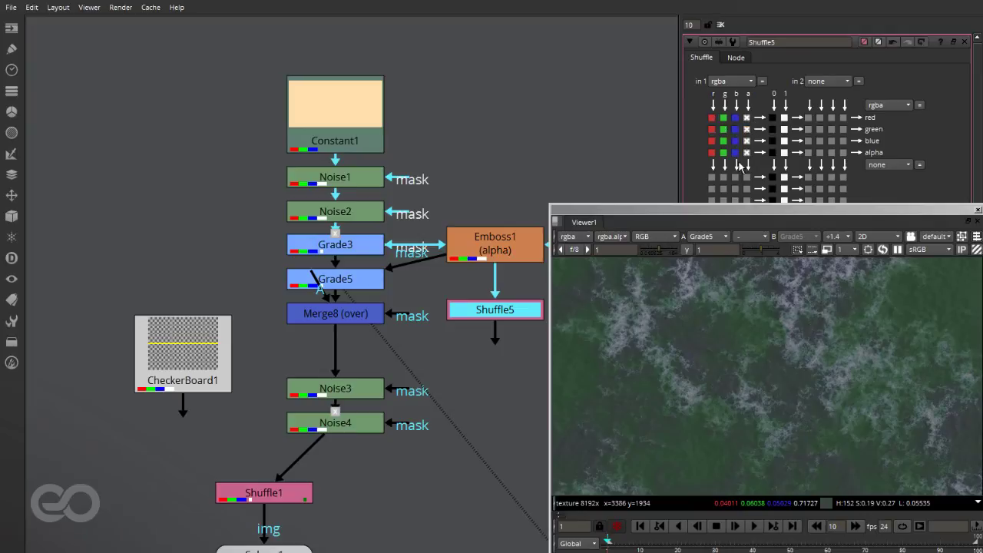
{"action": "left_click_drag", "start_coordinate": [316, 280], "coordinate": [480, 315]}
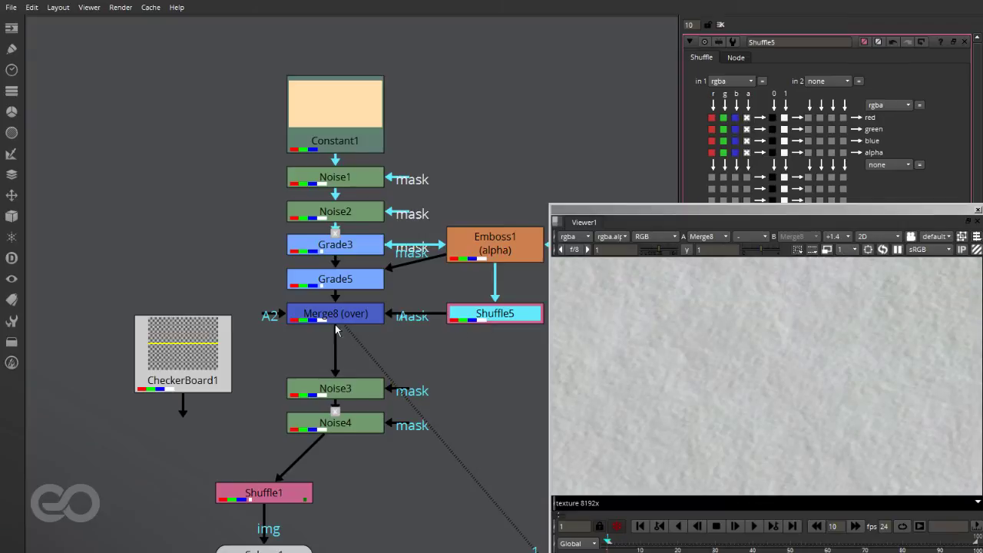
Step: Try the soft-light operation on Merge8 and inspect the blended texture up close
{"action": "double_click", "coordinate": [332, 322]}
{"action": "left_click", "coordinate": [757, 94]}
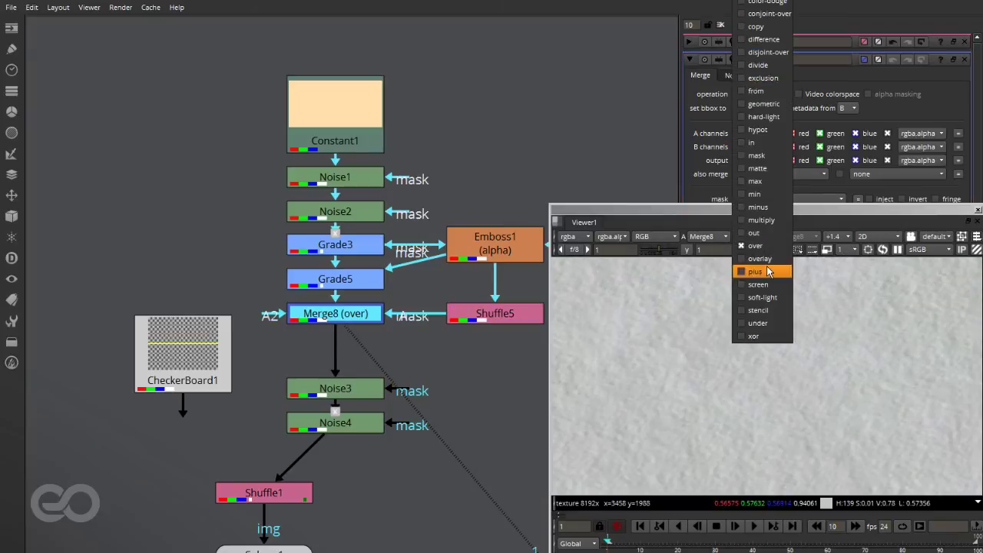
{"action": "left_click", "coordinate": [764, 297]}
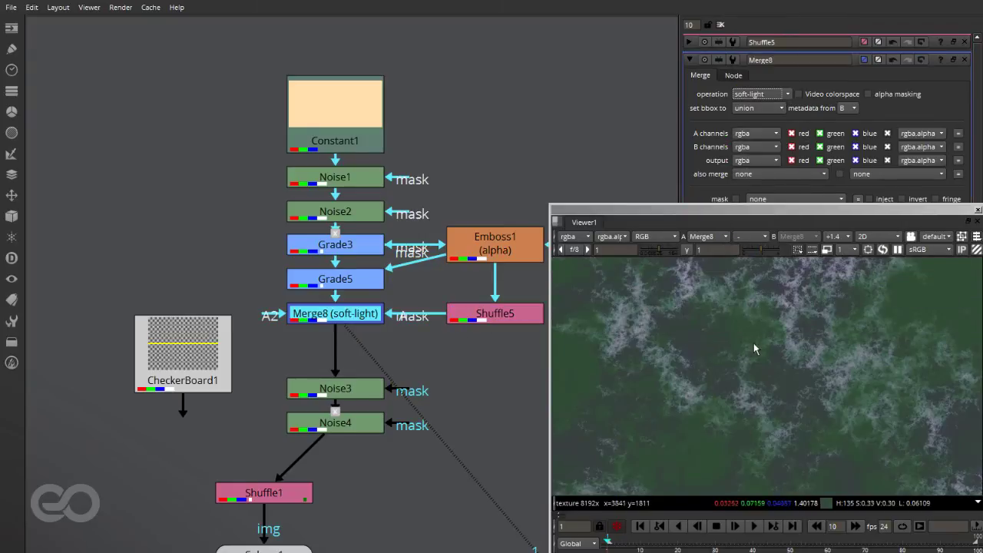
{"action": "middle_click", "coordinate": [752, 343]}
{"action": "scroll", "coordinate": [744, 362], "scroll_direction": "up", "scroll_amount": 4}
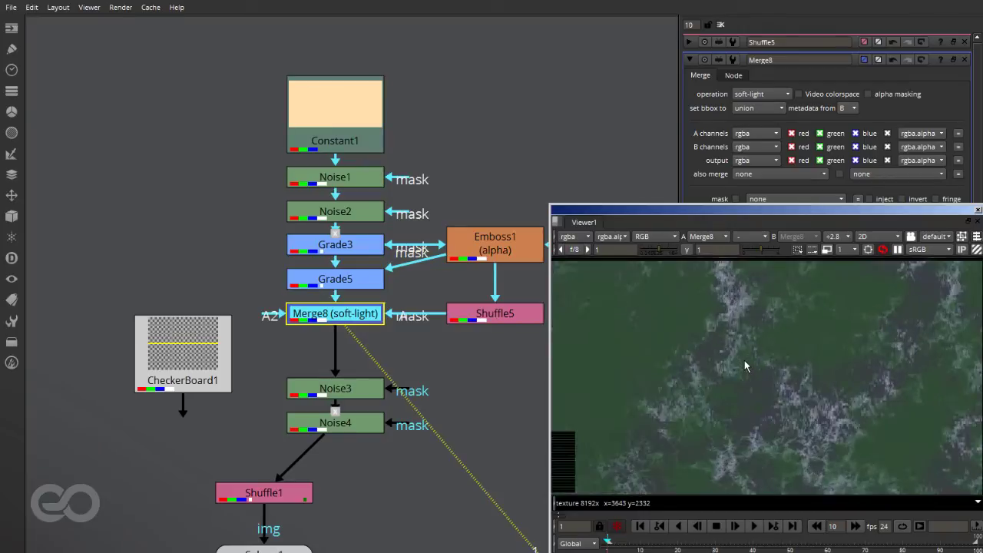
Step: Set Merge8's operation to hard-light, turn on proxy mode, and inspect the embossed texture
{"action": "left_click", "coordinate": [757, 94]}
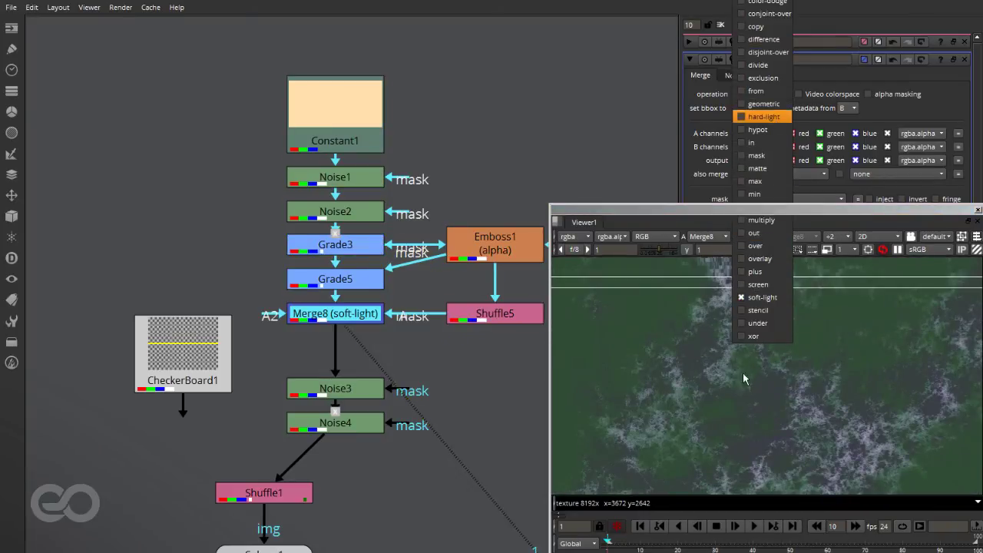
{"action": "key", "text": "Return"}
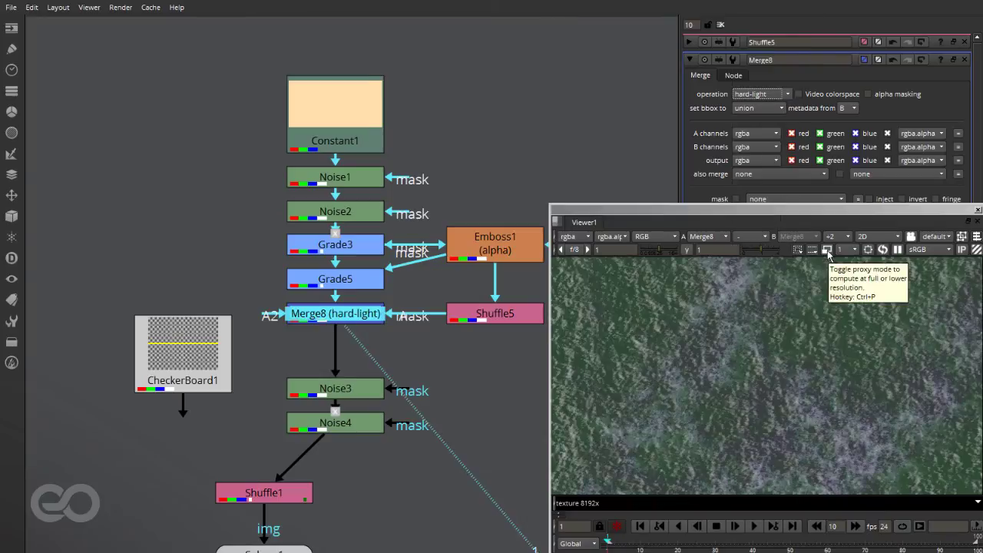
{"action": "left_click", "coordinate": [827, 251]}
{"action": "scroll", "coordinate": [745, 385], "scroll_direction": "up", "scroll_amount": 5}
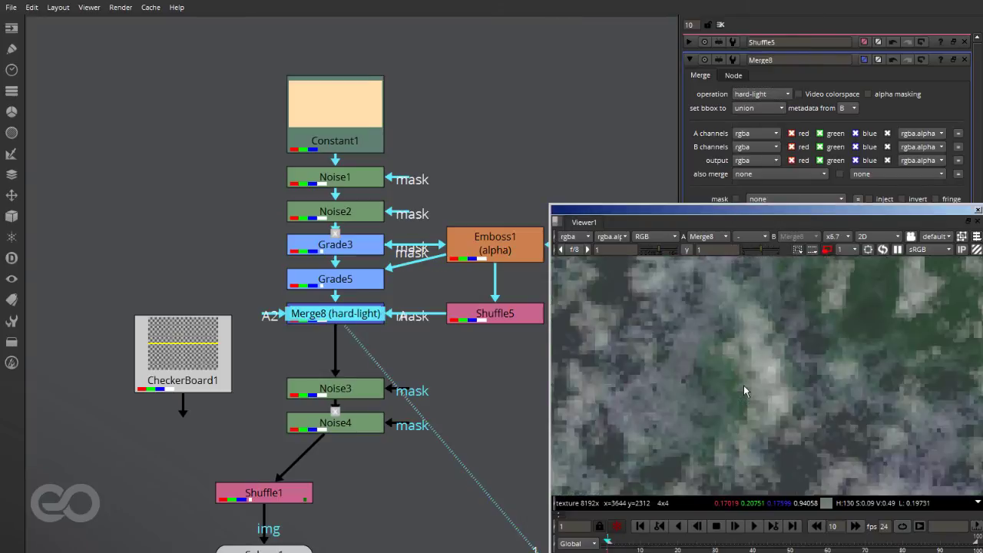
{"action": "scroll", "coordinate": [752, 378], "scroll_direction": "down", "scroll_amount": 3}
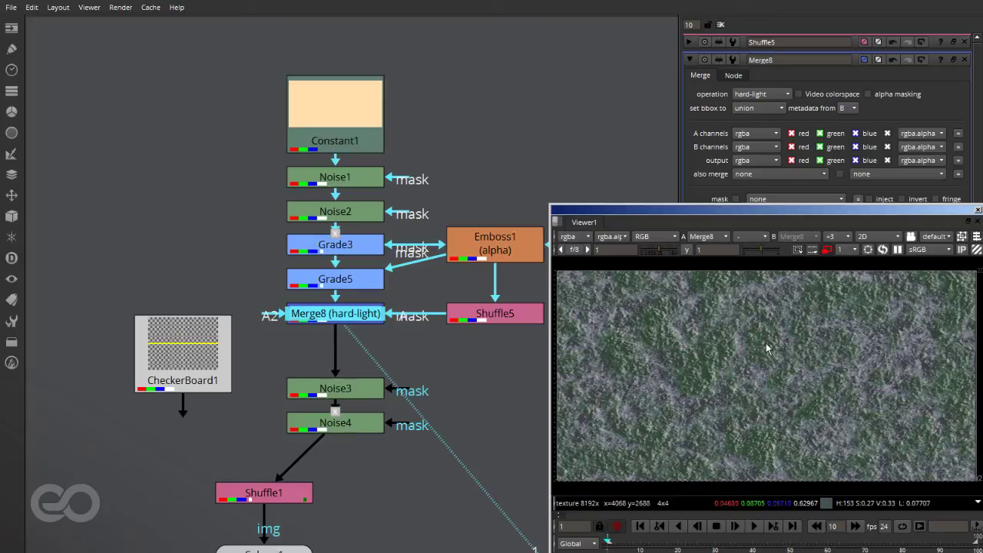
Step: Try the overlay operation on Merge8 and inspect the texture detail
{"action": "left_click", "coordinate": [760, 93]}
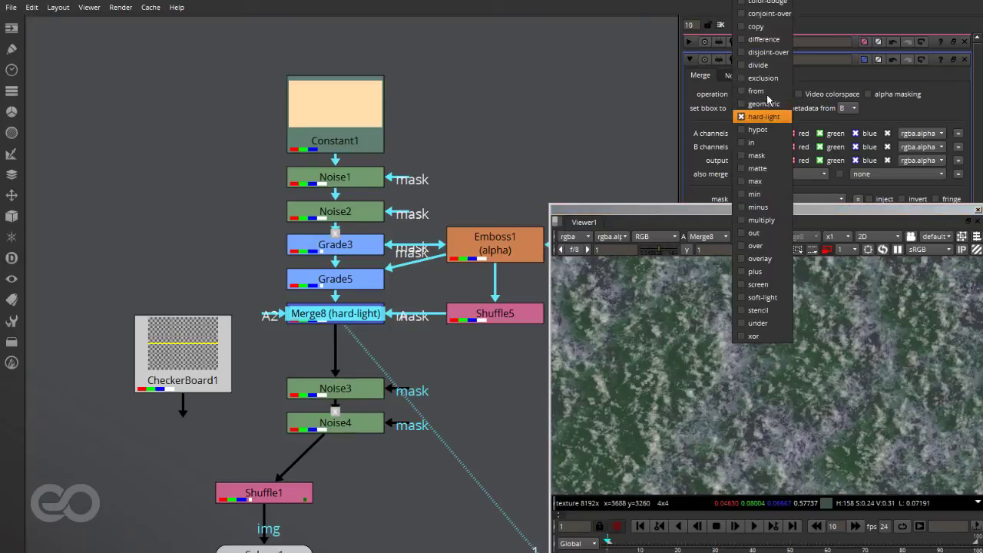
{"action": "left_click", "coordinate": [760, 259]}
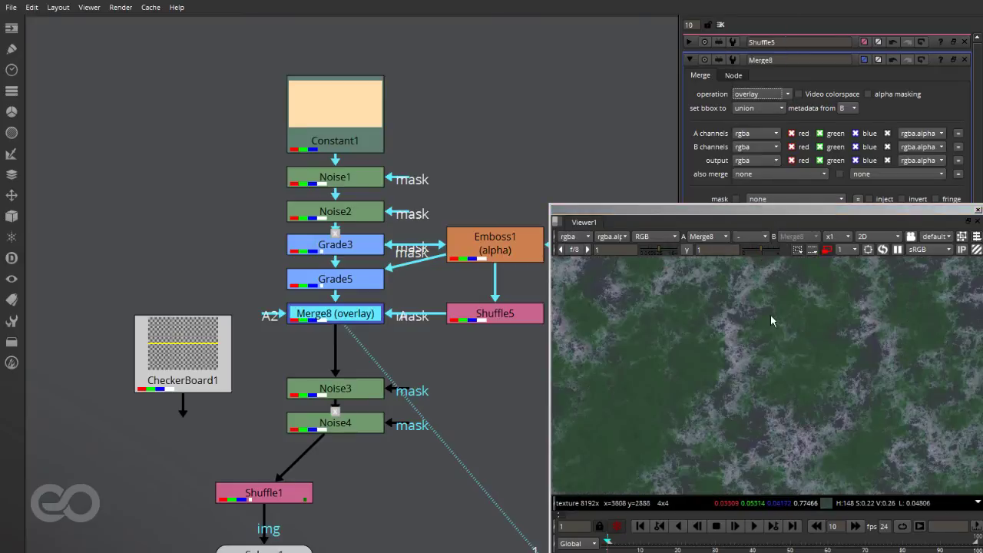
{"action": "scroll", "coordinate": [798, 350], "scroll_direction": "up", "scroll_amount": 2}
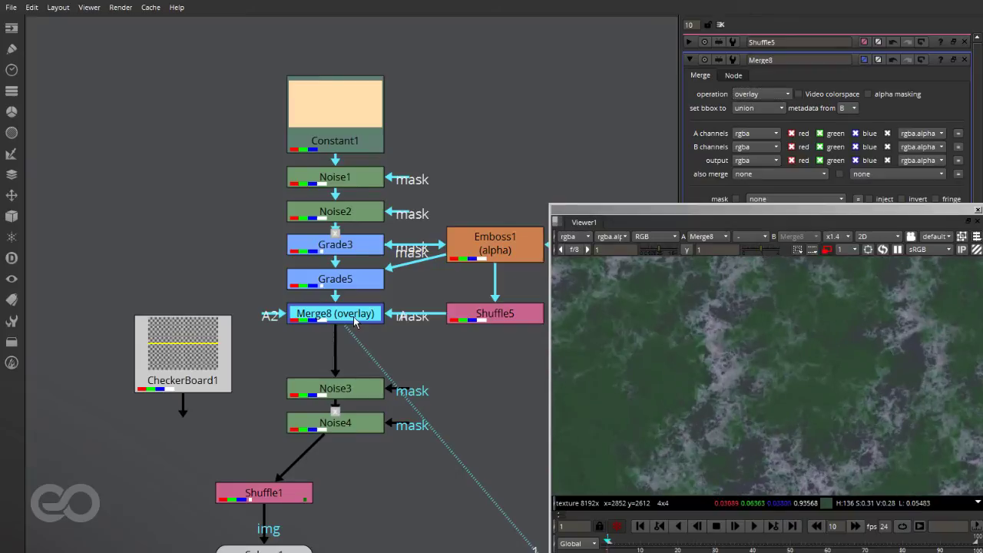
Step: Disable Grade5 and set Merge8 to the hard-light operation with a mix of 0.15
{"action": "double_click", "coordinate": [352, 279]}
{"action": "key", "text": "d"}
{"action": "double_click", "coordinate": [357, 320]}
{"action": "left_click", "coordinate": [761, 76]}
{"action": "left_click", "coordinate": [745, 268]}
{"action": "left_click", "coordinate": [744, 78]}
{"action": "left_click", "coordinate": [770, 126]}
{"action": "left_click_drag", "start_coordinate": [858, 195], "coordinate": [813, 208]}
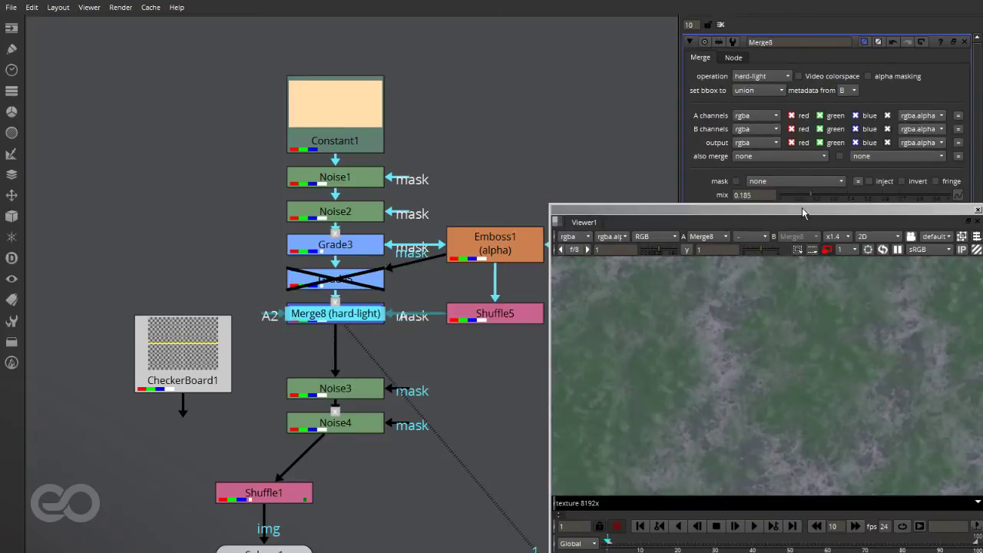
Step: Re-enable Grade5, and toggle Grade5 and Merge8 together off and on to compare their combined relief effect
{"action": "double_click", "coordinate": [357, 282]}
{"action": "key", "text": "d"}
{"action": "left_click_drag", "start_coordinate": [390, 344], "coordinate": [273, 262]}
{"action": "key", "text": "d"}
{"action": "key", "text": "d"}
{"action": "key", "text": "d"}
{"action": "key", "text": "d"}
{"action": "scroll", "coordinate": [752, 380], "scroll_direction": "down", "scroll_amount": 3}
{"action": "key", "text": "d"}
{"action": "key", "text": "d"}
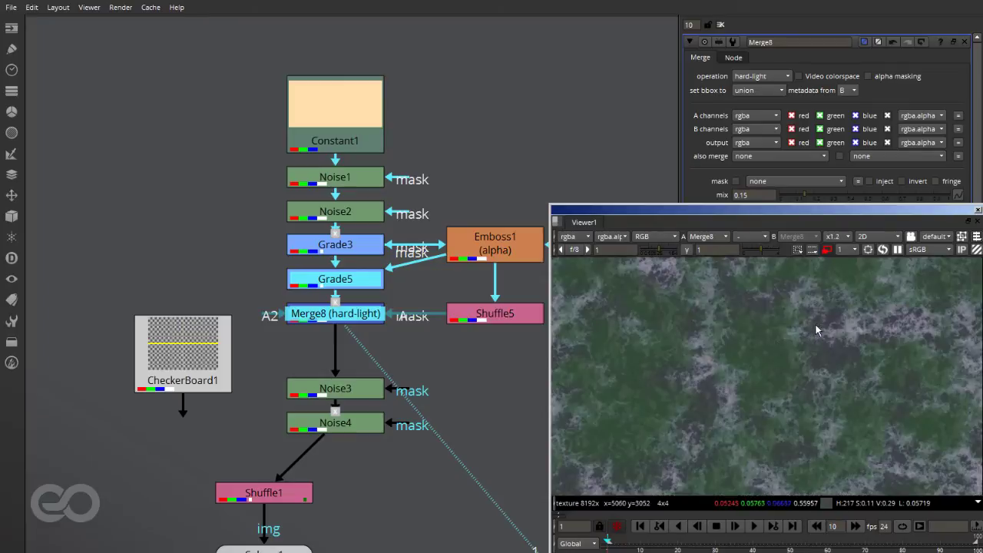
{"action": "scroll", "coordinate": [660, 384], "scroll_direction": "up", "scroll_amount": 3}
{"action": "key", "text": "d"}
{"action": "key", "text": "d"}
{"action": "left_click", "coordinate": [475, 382]}
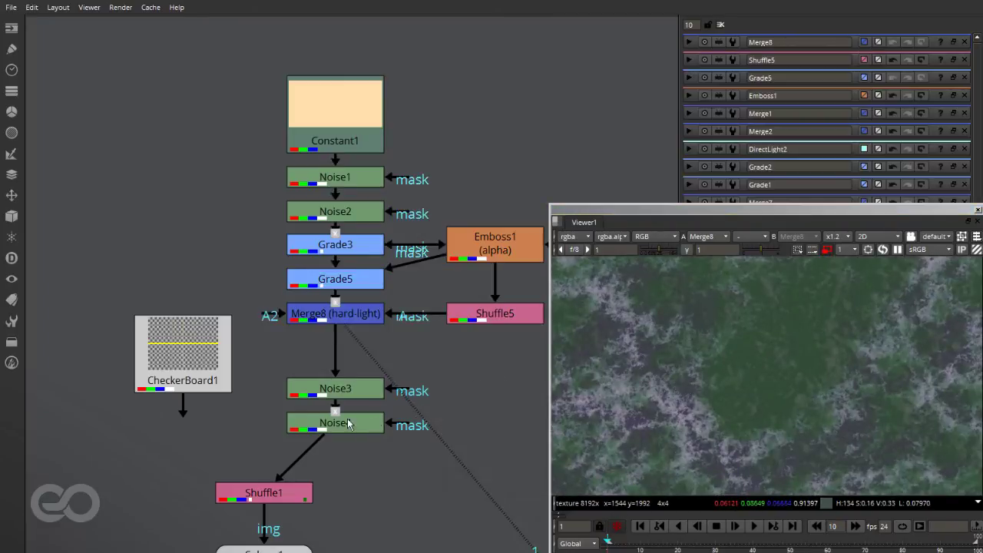
Step: View the Noise4 output and examine the complete surface texture, fitted and up close
{"action": "left_click", "coordinate": [347, 421]}
{"action": "key", "text": "1"}
{"action": "key", "text": "f"}
{"action": "scroll", "coordinate": [923, 330], "scroll_direction": "up", "scroll_amount": 3}
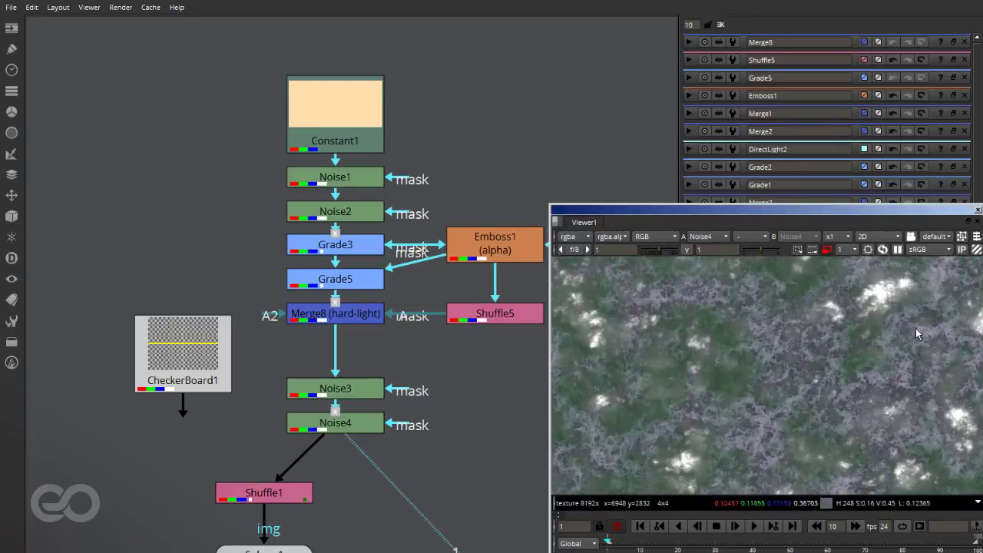
{"action": "scroll", "coordinate": [793, 400], "scroll_direction": "down", "scroll_amount": 3}
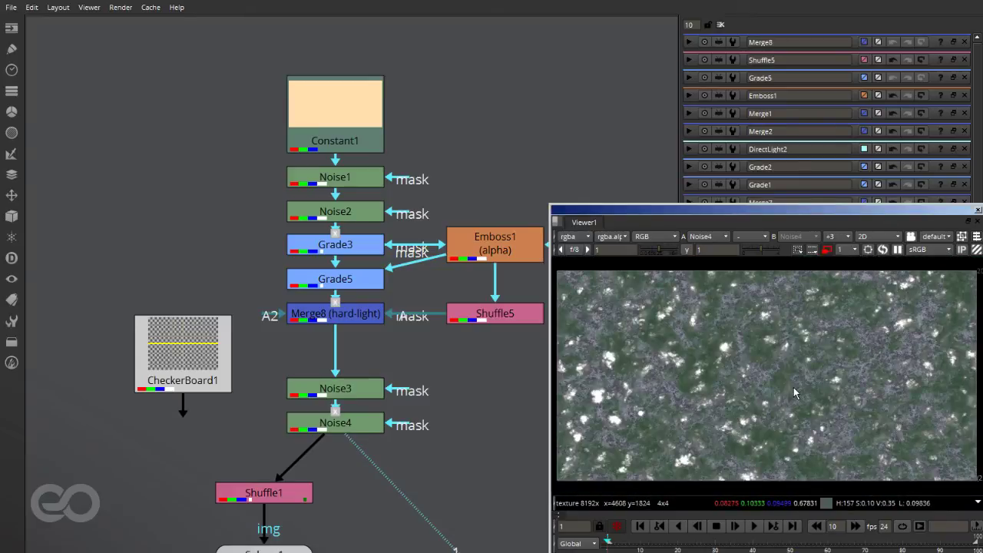
Step: View ScanlineRender1 and the Merge3 multiply output, and examine the surface detail on the rendered planet
{"action": "scroll", "coordinate": [157, 228], "scroll_direction": "down", "scroll_amount": 2}
{"action": "scroll", "coordinate": [158, 228], "scroll_direction": "down", "scroll_amount": 2}
{"action": "scroll", "coordinate": [250, 356], "scroll_direction": "up", "scroll_amount": 5}
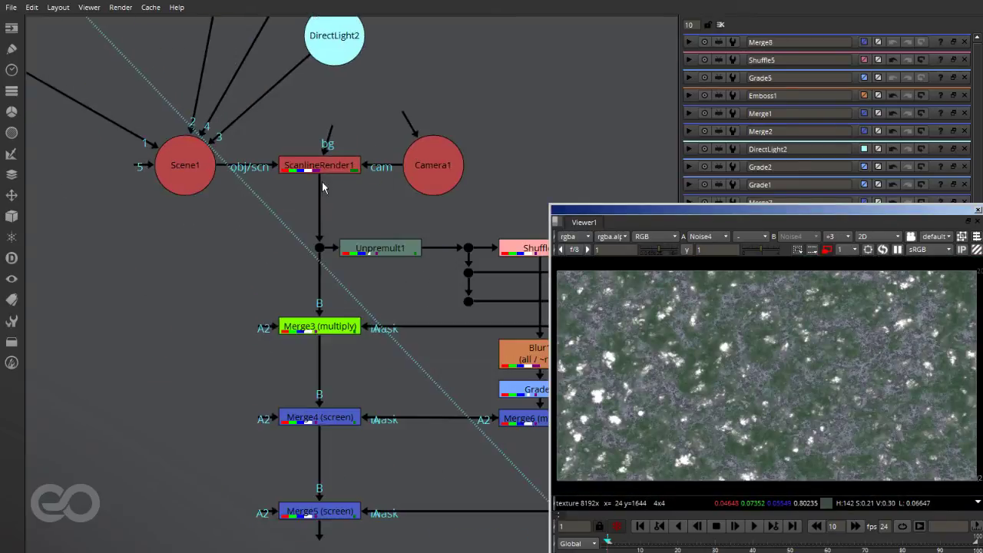
{"action": "left_click", "coordinate": [327, 172]}
{"action": "key", "text": "1"}
{"action": "left_click", "coordinate": [327, 173]}
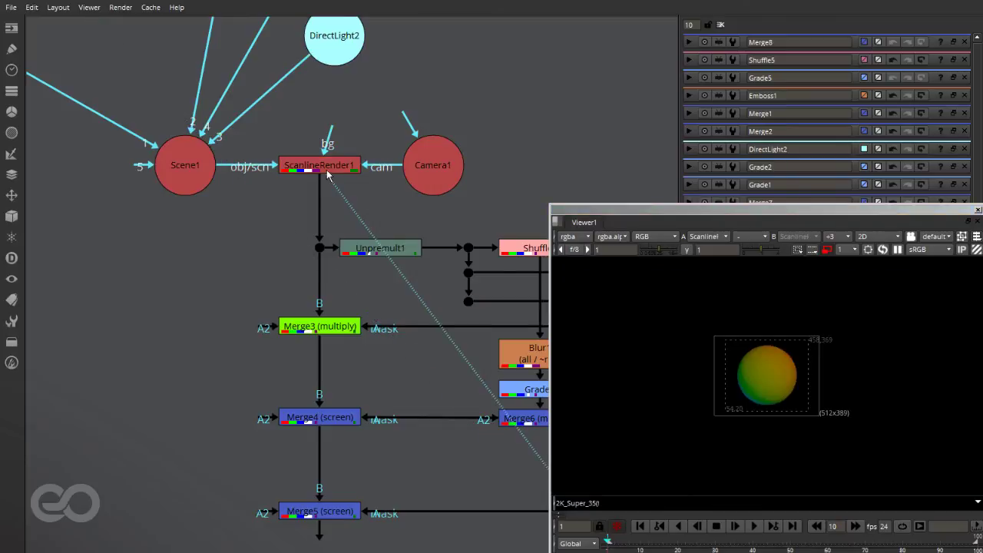
{"action": "left_click", "coordinate": [324, 337]}
{"action": "key", "text": "1"}
{"action": "scroll", "coordinate": [767, 369], "scroll_direction": "up", "scroll_amount": 8}
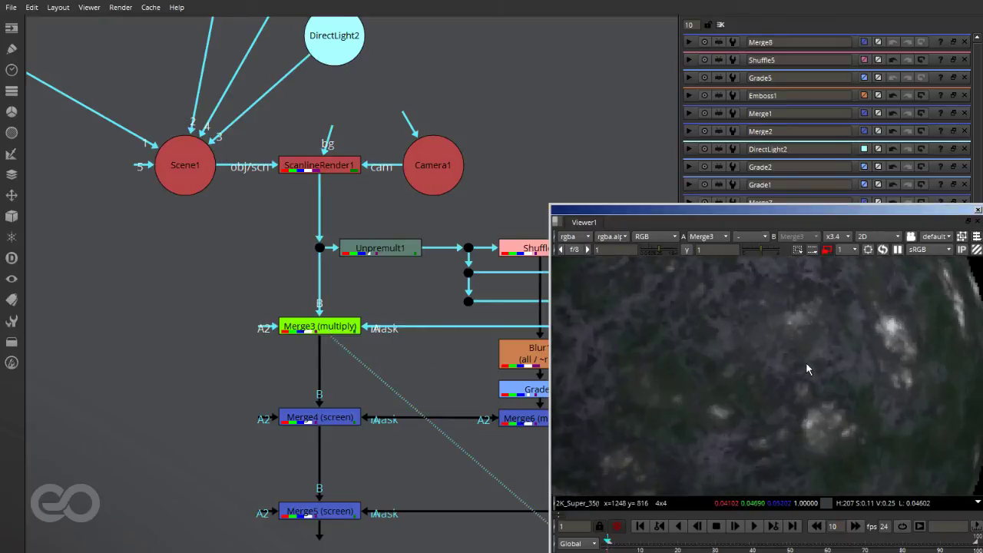
{"action": "scroll", "coordinate": [770, 303], "scroll_direction": "down", "scroll_amount": 5}
{"action": "scroll", "coordinate": [806, 314], "scroll_direction": "up", "scroll_amount": 5}
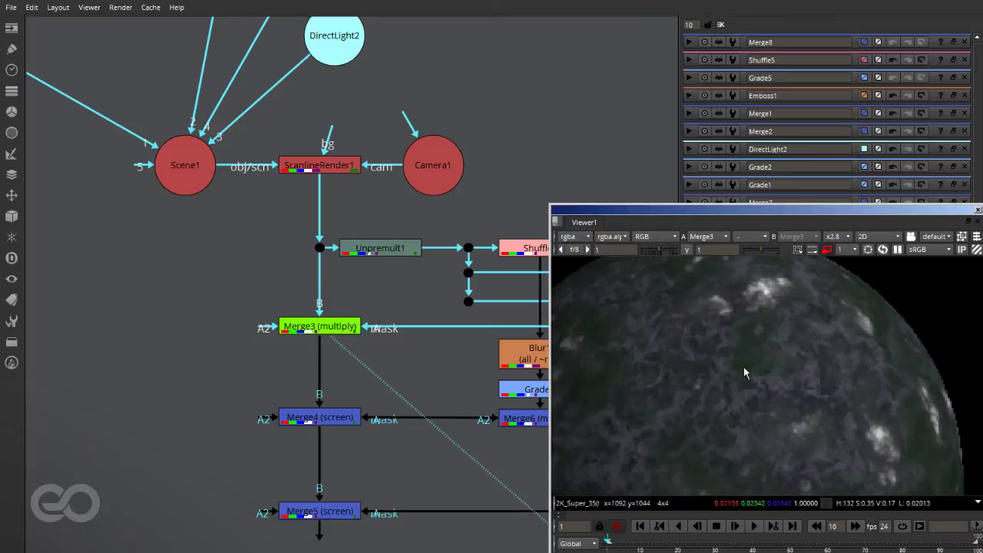
{"action": "scroll", "coordinate": [764, 362], "scroll_direction": "down", "scroll_amount": 1}
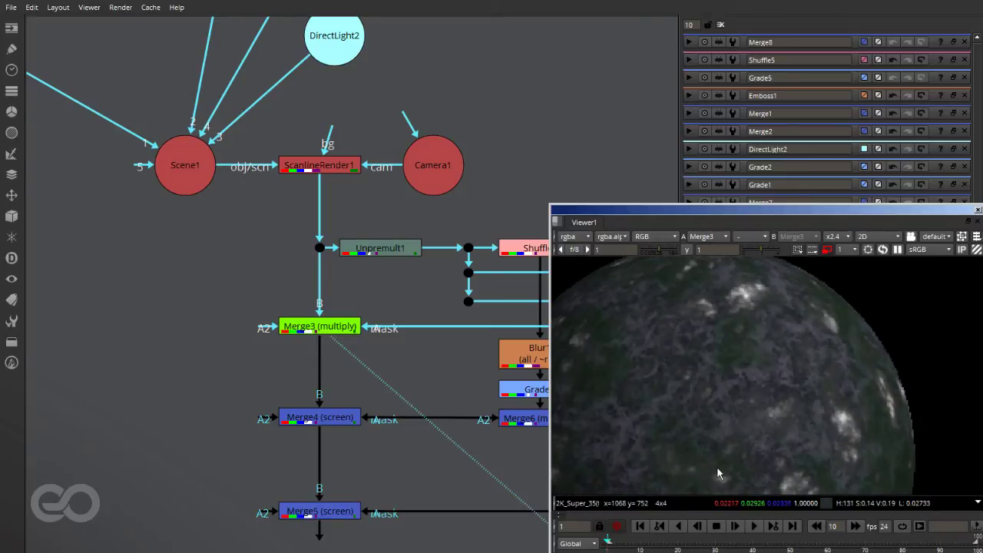
Step: Disable Noise3 and Noise4, turn off proxy mode, and inspect the planet's relief at full resolution
{"action": "scroll", "coordinate": [389, 409], "scroll_direction": "down", "scroll_amount": 6}
{"action": "scroll", "coordinate": [227, 230], "scroll_direction": "up", "scroll_amount": 5}
{"action": "left_click_drag", "start_coordinate": [387, 353], "coordinate": [305, 441]}
{"action": "key", "text": "d"}
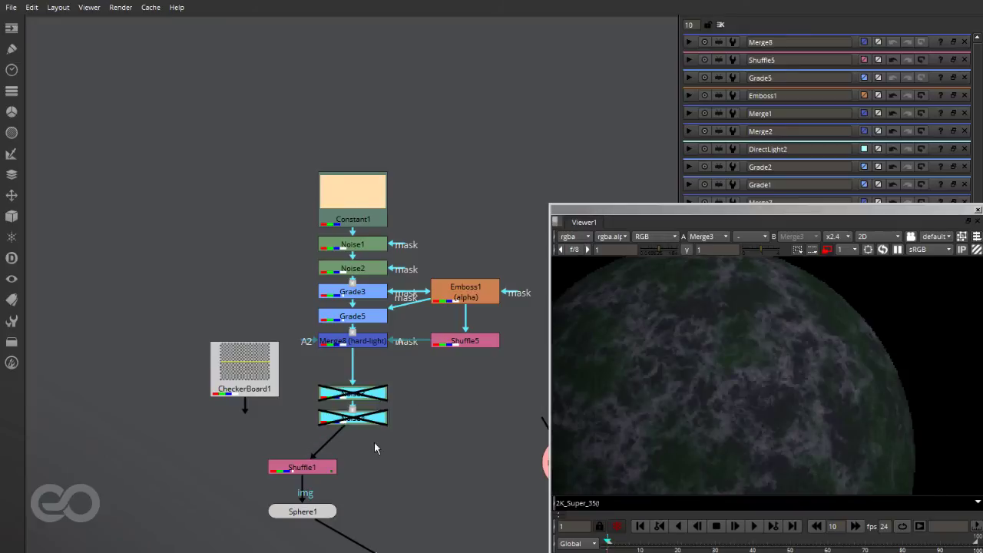
{"action": "left_click", "coordinate": [439, 468]}
{"action": "left_click", "coordinate": [826, 251]}
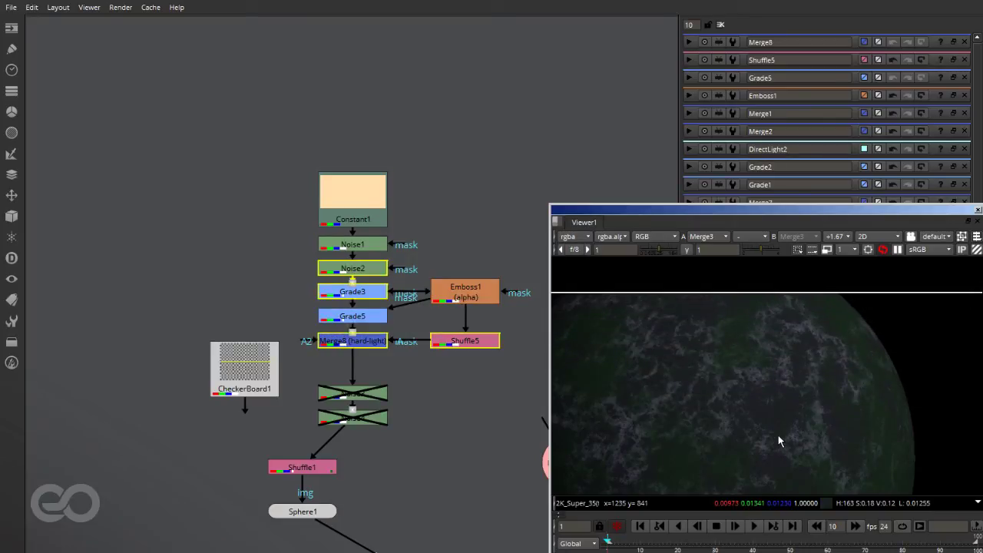
{"action": "scroll", "coordinate": [778, 435], "scroll_direction": "up", "scroll_amount": 3}
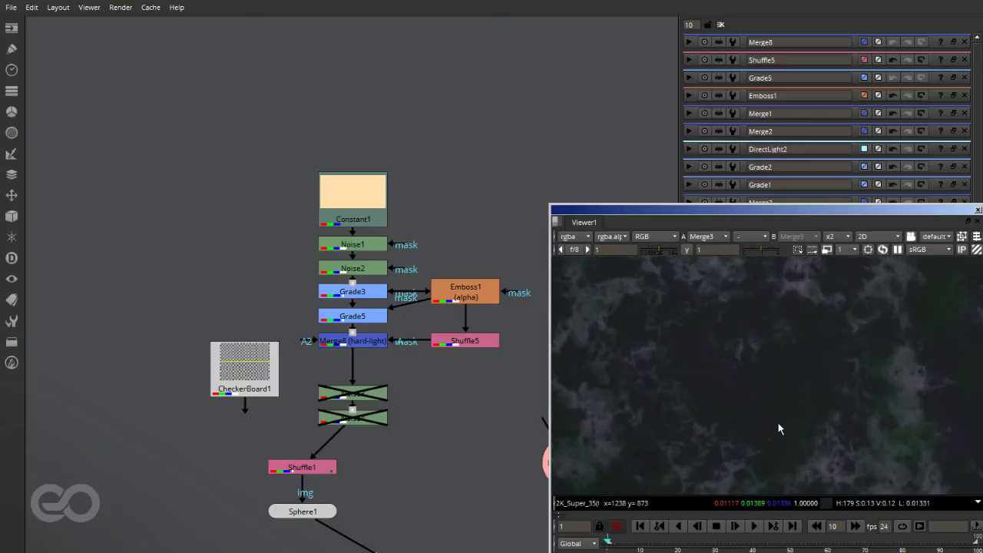
{"action": "scroll", "coordinate": [776, 422], "scroll_direction": "up", "scroll_amount": 1}
Step: Set Emboss1's width to 50 and inspect the relief on the planet
{"action": "double_click", "coordinate": [492, 295]}
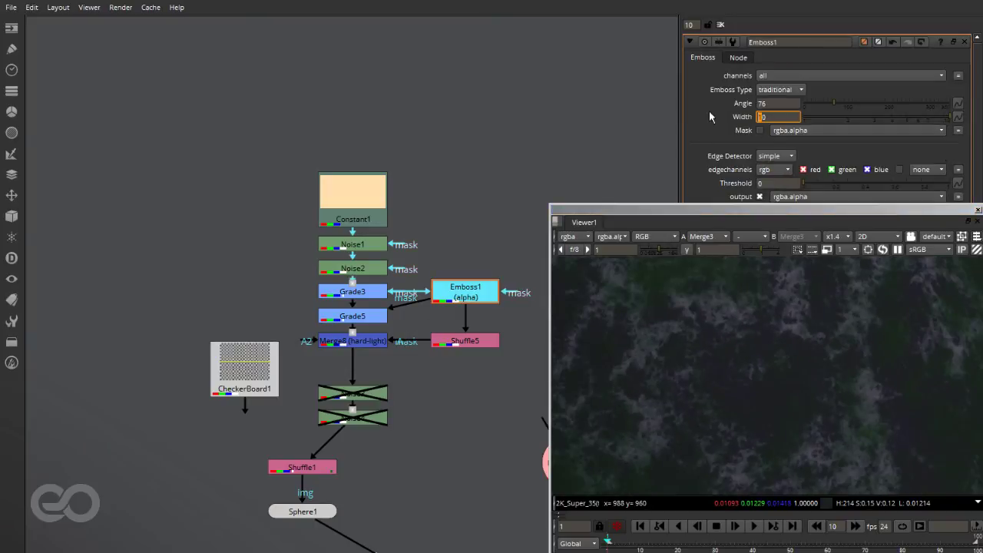
{"action": "type", "text": "5"}
{"action": "key", "text": "Return"}
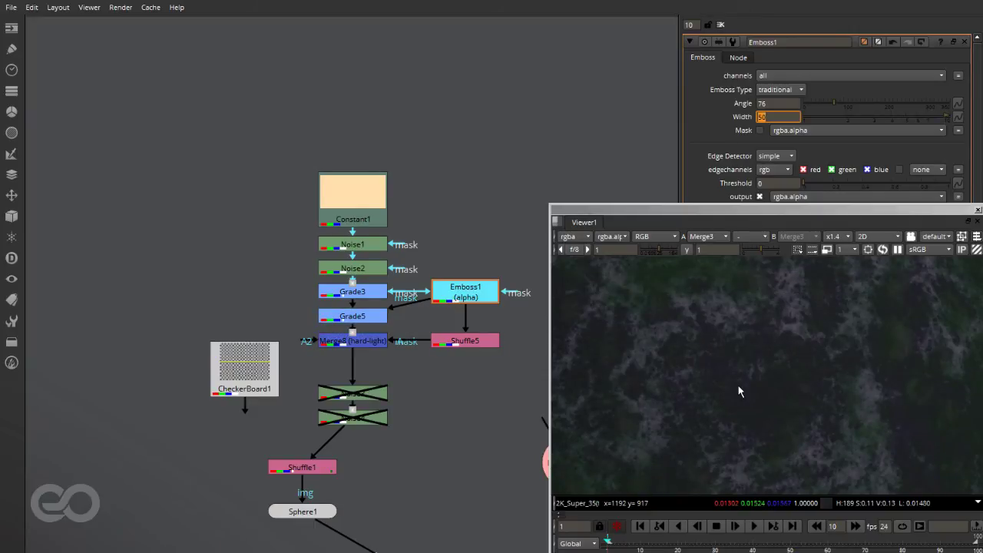
{"action": "scroll", "coordinate": [739, 392], "scroll_direction": "down", "scroll_amount": 5}
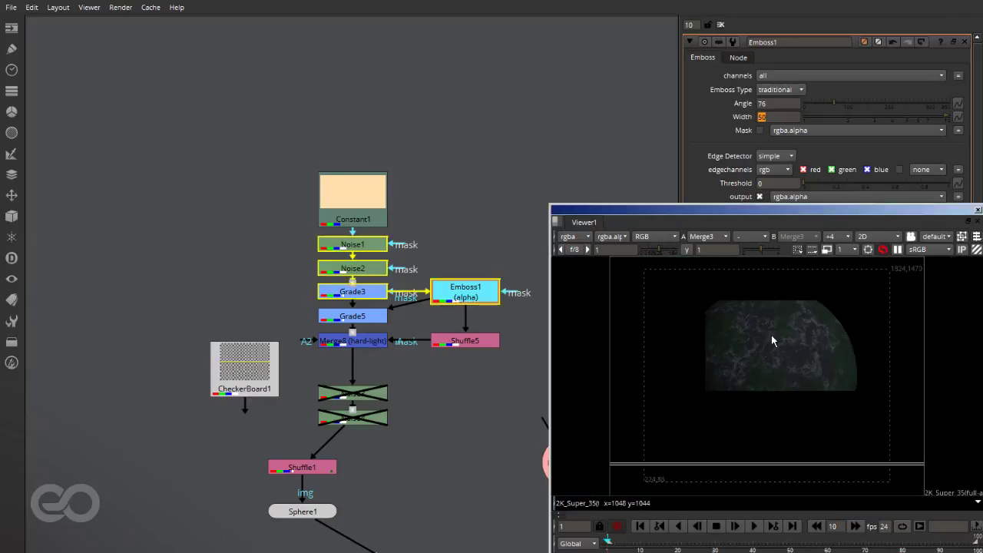
{"action": "scroll", "coordinate": [772, 335], "scroll_direction": "up", "scroll_amount": 5}
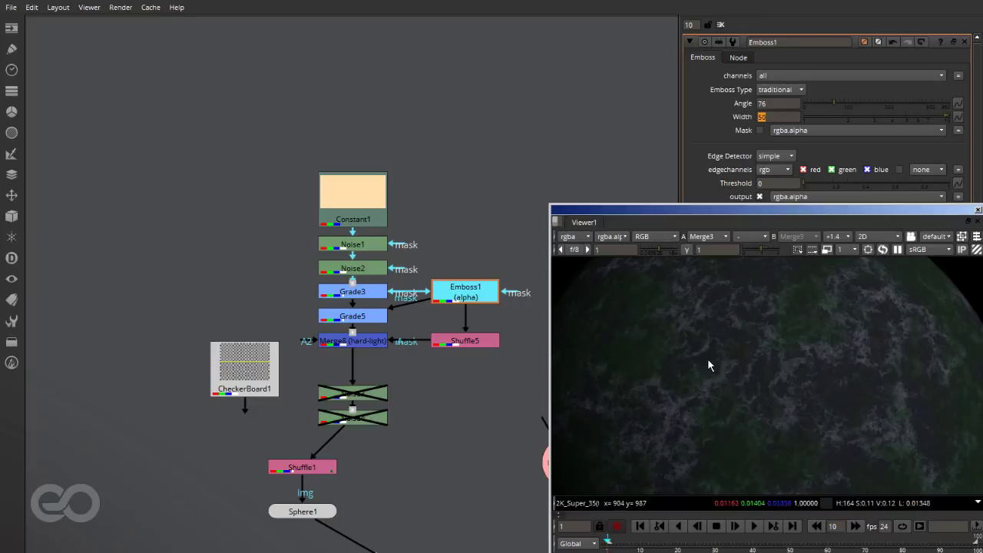
{"action": "scroll", "coordinate": [715, 367], "scroll_direction": "down", "scroll_amount": 3}
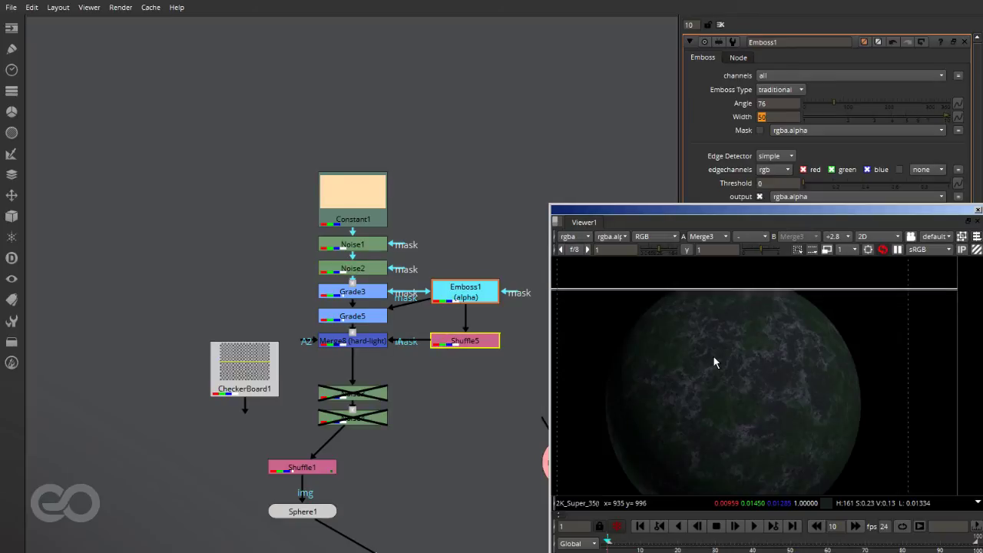
Step: Re-enable Noise3 and Noise4, turn proxy mode back on, and fit the planet in the viewer
{"action": "left_click_drag", "start_coordinate": [409, 376], "coordinate": [308, 434]}
{"action": "key", "text": "d"}
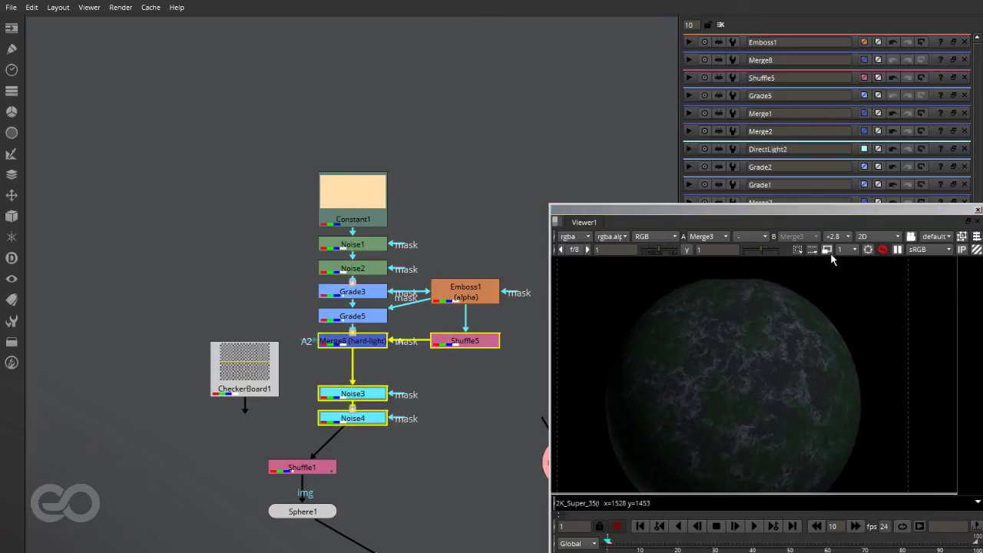
{"action": "left_click", "coordinate": [827, 250]}
{"action": "key", "text": "f"}
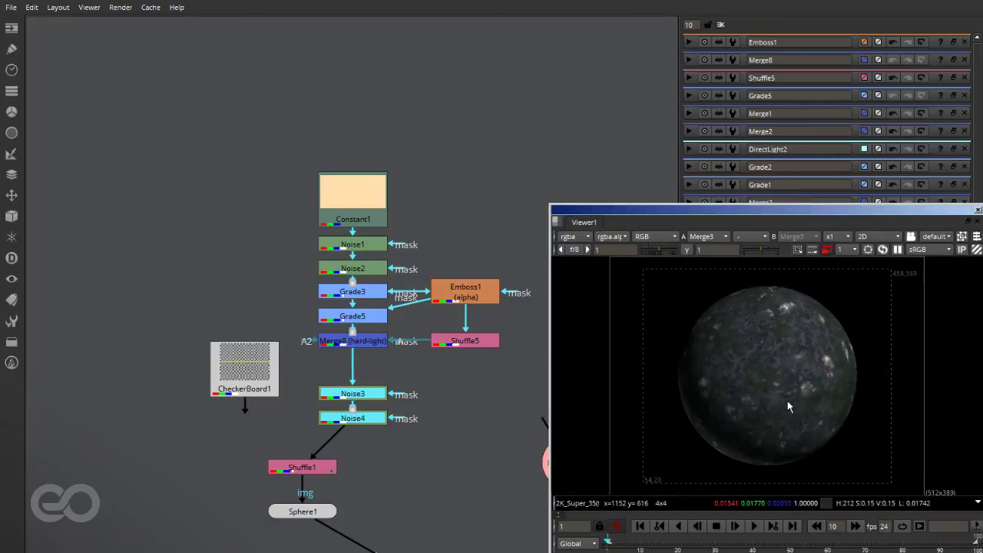
Step: View the final Merge5 output to check the planet together with its rim lights
{"action": "scroll", "coordinate": [266, 253], "scroll_direction": "down", "scroll_amount": 5}
{"action": "scroll", "coordinate": [331, 394], "scroll_direction": "up", "scroll_amount": 4}
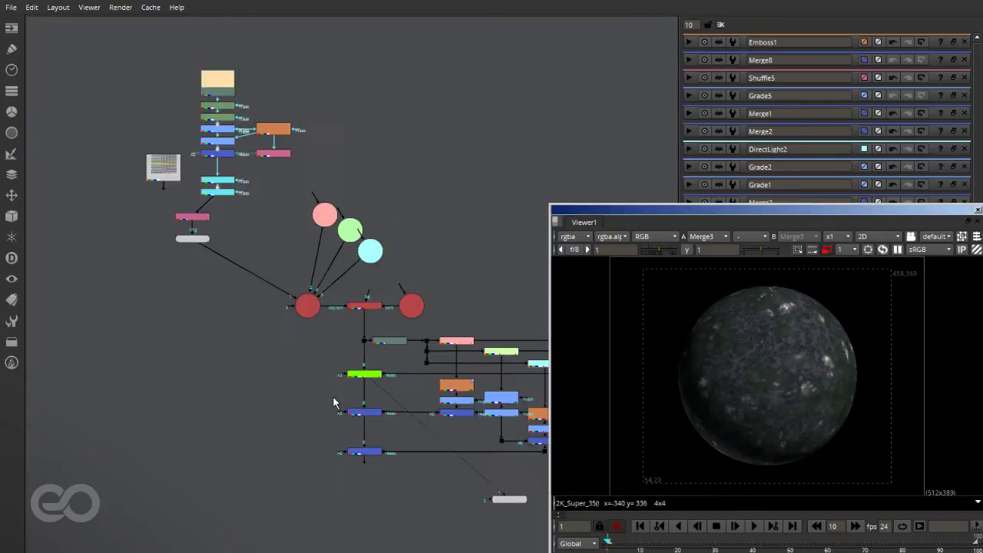
{"action": "key", "text": "1"}
{"action": "left_click", "coordinate": [421, 497]}
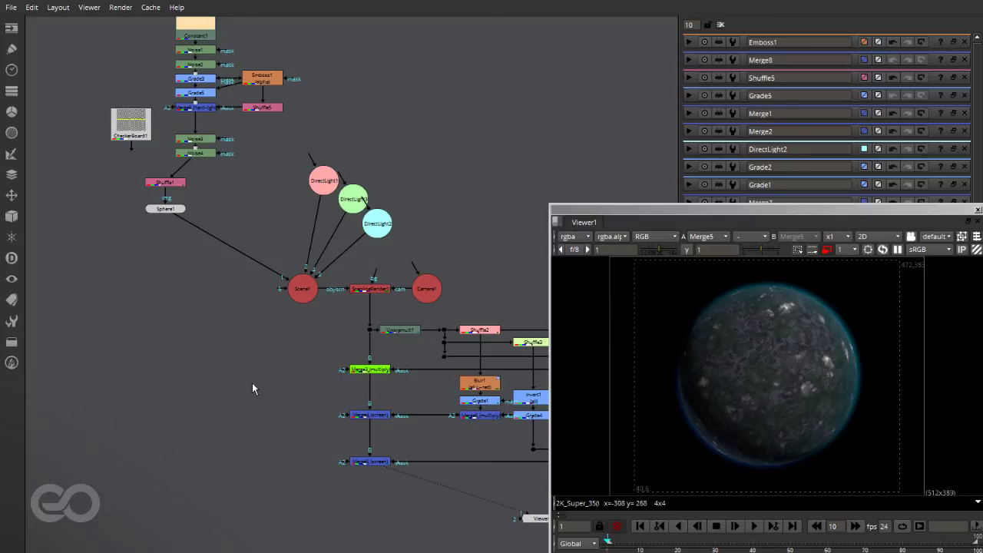
Step: Move Camera1 back from the planet by setting its z translate to 10
{"action": "scroll", "coordinate": [151, 351], "scroll_direction": "down", "scroll_amount": 3}
{"action": "scroll", "coordinate": [228, 280], "scroll_direction": "up", "scroll_amount": 4}
{"action": "scroll", "coordinate": [238, 387], "scroll_direction": "up", "scroll_amount": 3}
{"action": "double_click", "coordinate": [299, 321]}
{"action": "left_click_drag", "start_coordinate": [765, 220], "coordinate": [429, 220]}
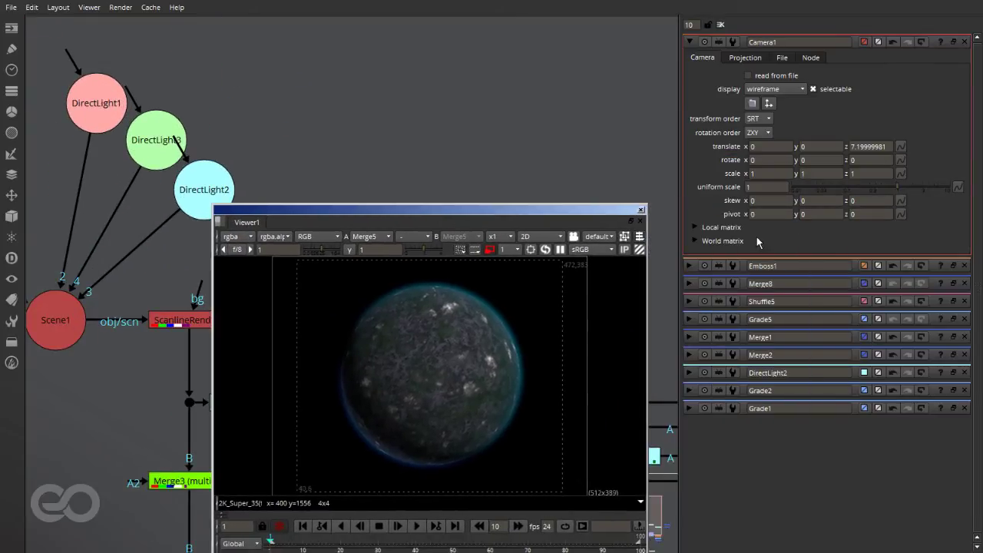
{"action": "left_click", "coordinate": [889, 147]}
{"action": "type", "text": "0"}
{"action": "key", "text": "Return"}
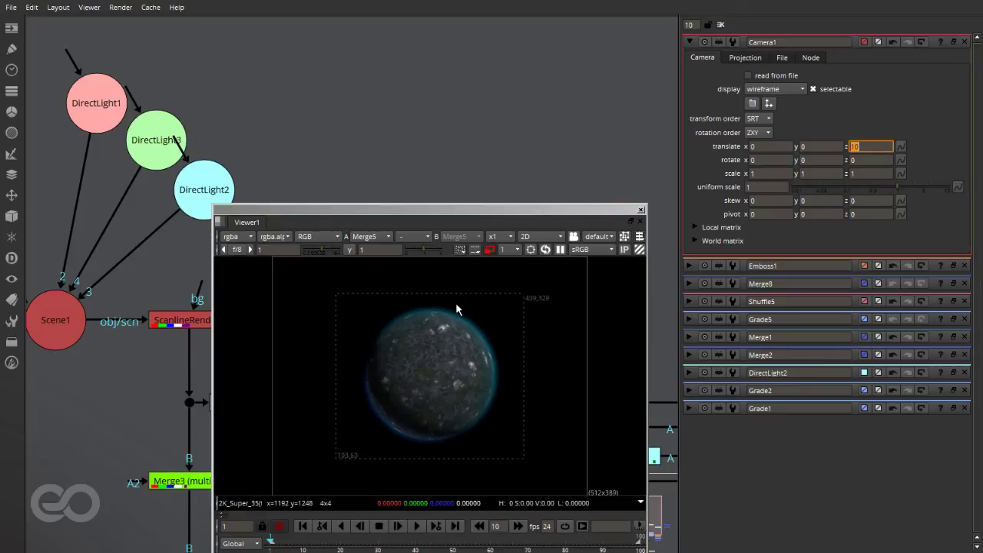
Step: Set the project's full size format to HD 1920x1080 and the last frame of its range to 240
{"action": "key", "text": "s"}
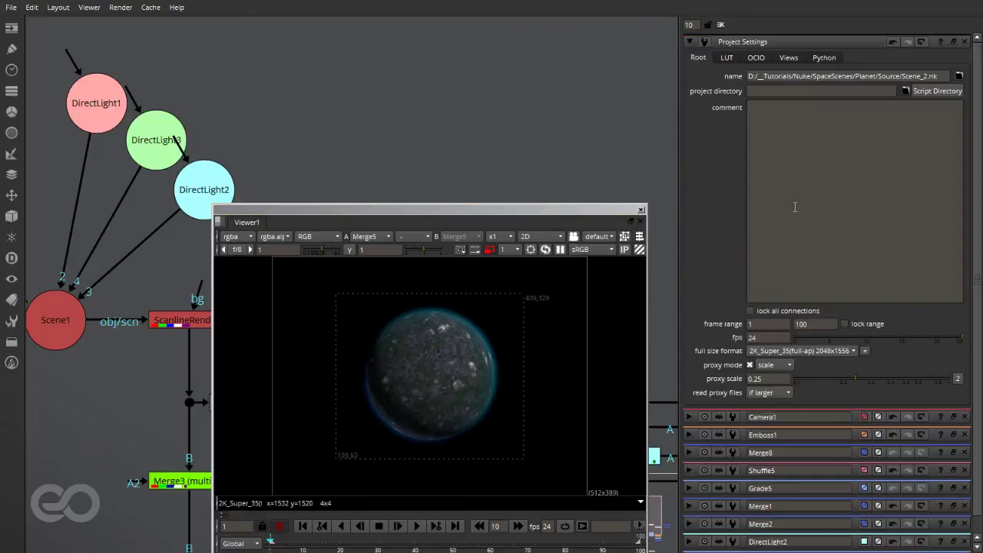
{"action": "left_click", "coordinate": [770, 354]}
{"action": "left_click", "coordinate": [782, 132]}
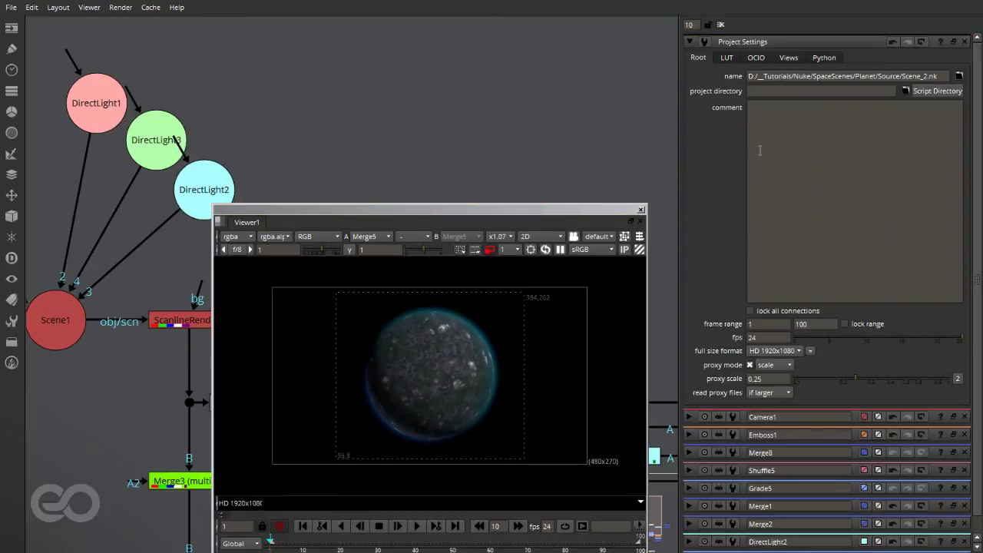
{"action": "left_click_drag", "start_coordinate": [816, 324], "coordinate": [705, 323]}
{"action": "type", "text": "240"}
{"action": "key", "text": "Return"}
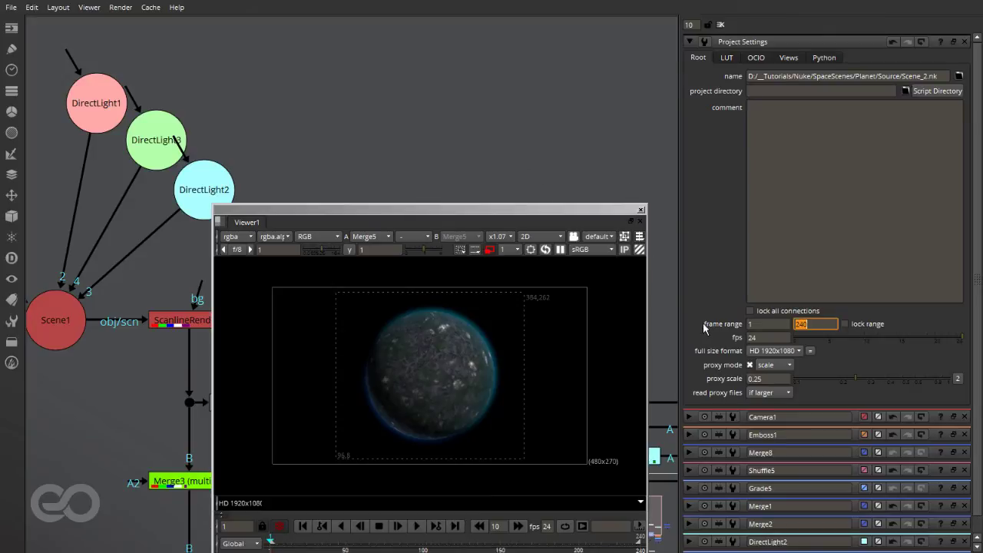
Step: Look through Camera1 in the 3D view with the camera locked to it, and turn on the format center guide
{"action": "left_click_drag", "start_coordinate": [432, 211], "coordinate": [768, 212]}
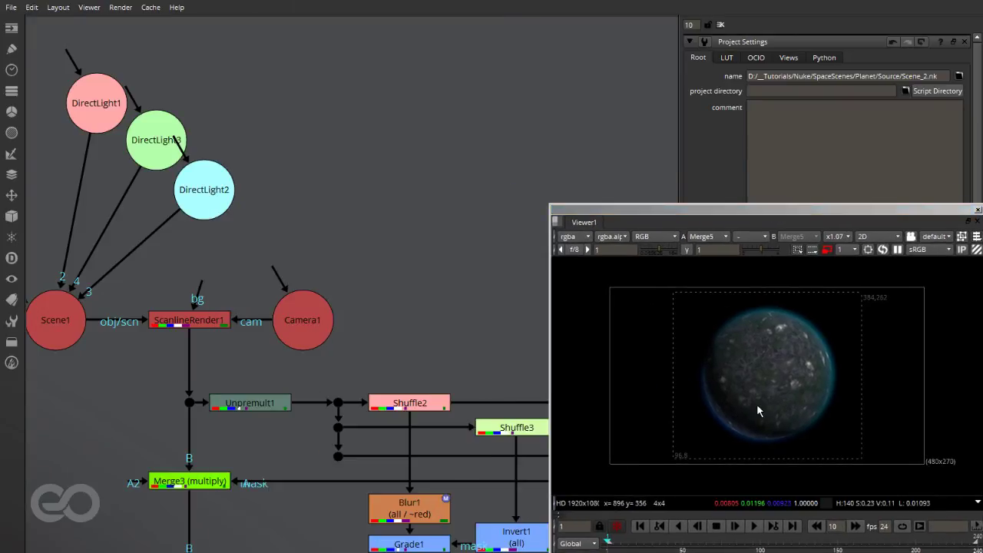
{"action": "key", "text": "Tab"}
{"action": "left_click", "coordinate": [933, 237]}
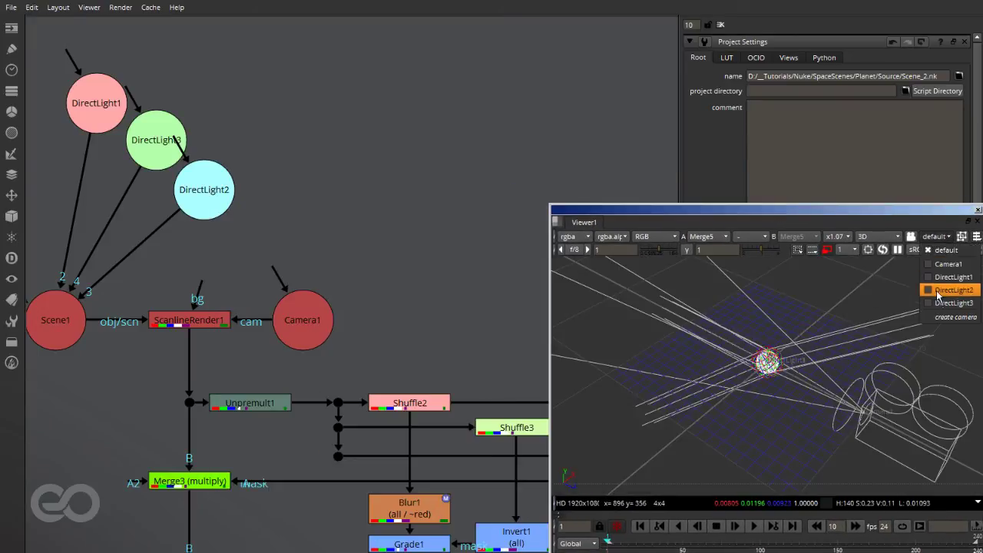
{"action": "left_click", "coordinate": [943, 273]}
{"action": "left_click", "coordinate": [912, 237]}
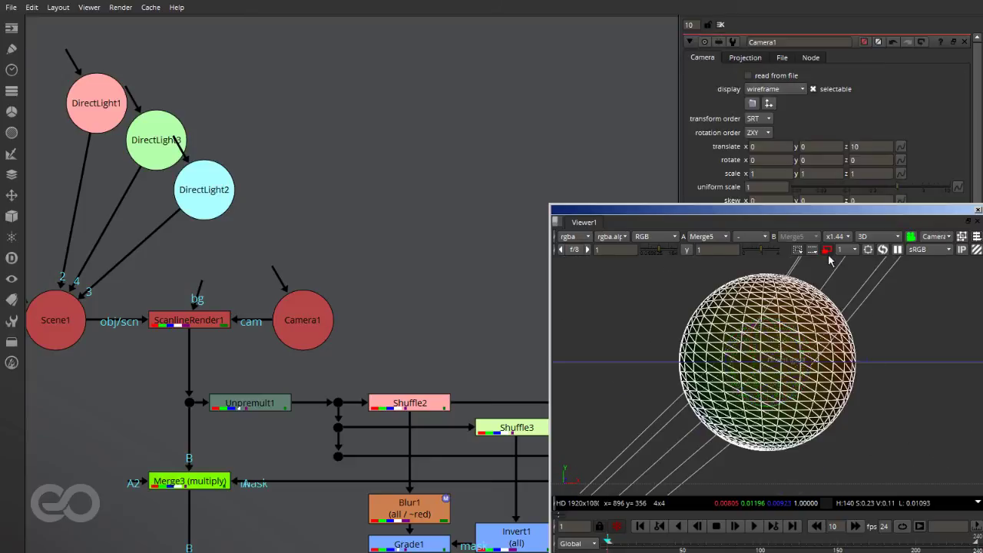
{"action": "left_click", "coordinate": [798, 251]}
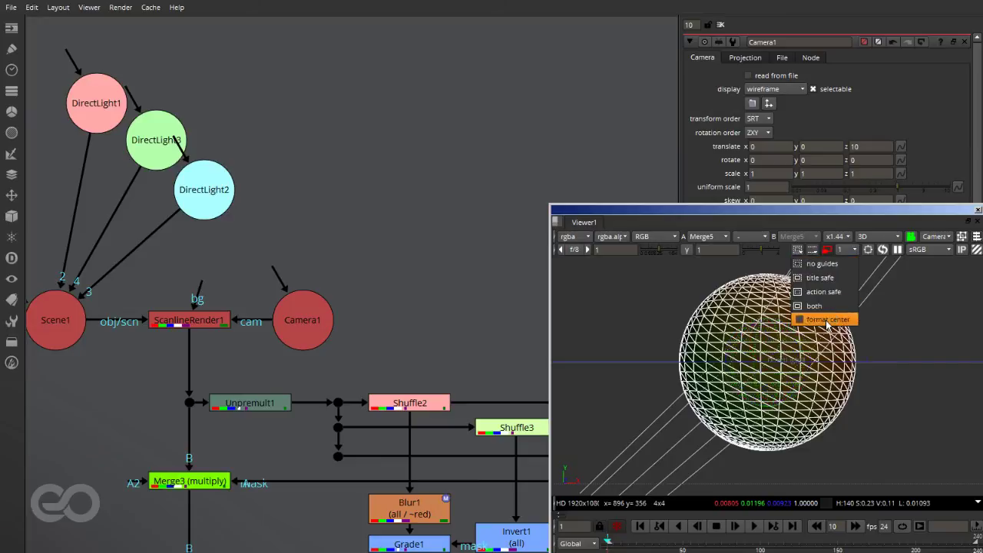
{"action": "left_click", "coordinate": [829, 319]}
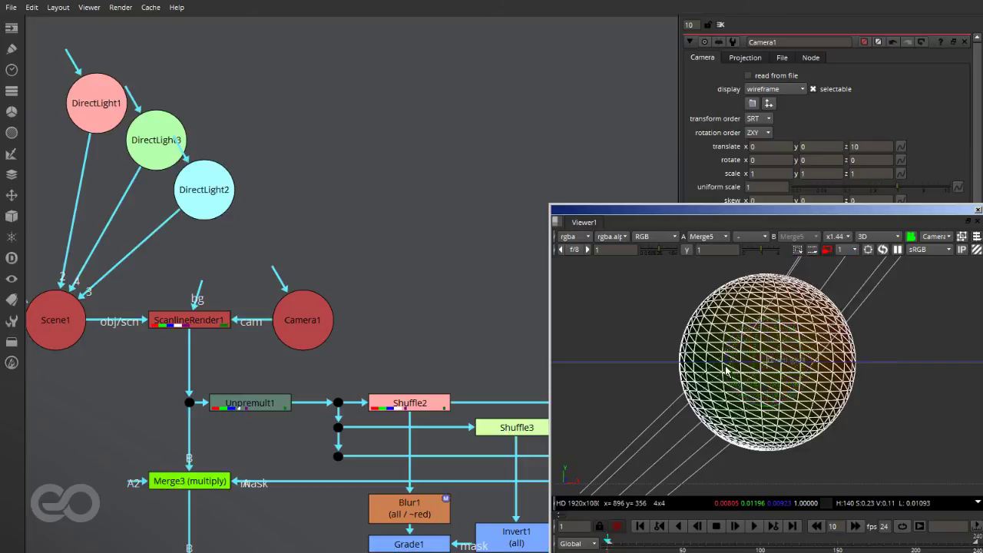
Step: Reposition Camera1 to about x -1.04, y 0.61, z 12.70 so the planet sits lower right of centre, and check the 2D render
{"action": "middle_click_drag", "start_coordinate": [808, 355], "coordinate": [817, 409]}
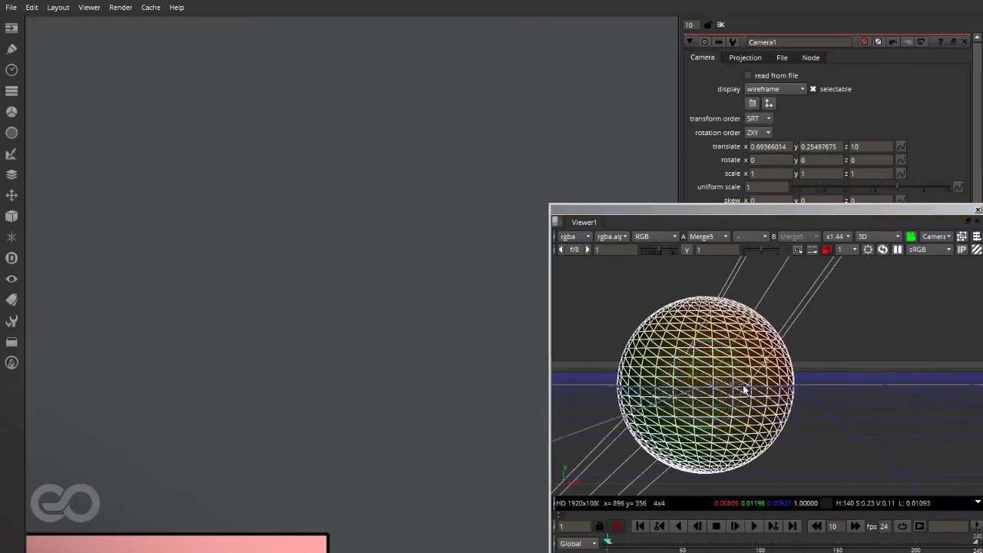
{"action": "middle_click_drag", "start_coordinate": [743, 390], "coordinate": [870, 397]}
{"action": "middle_click_drag", "start_coordinate": [870, 398], "coordinate": [180, 336], "text": "alt"}
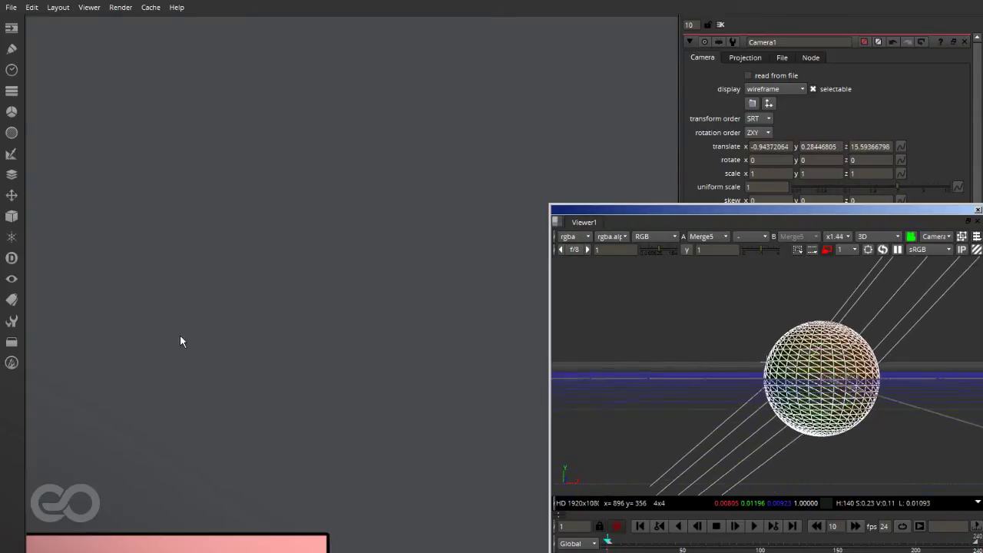
{"action": "middle_click_drag", "start_coordinate": [914, 415], "coordinate": [845, 404]}
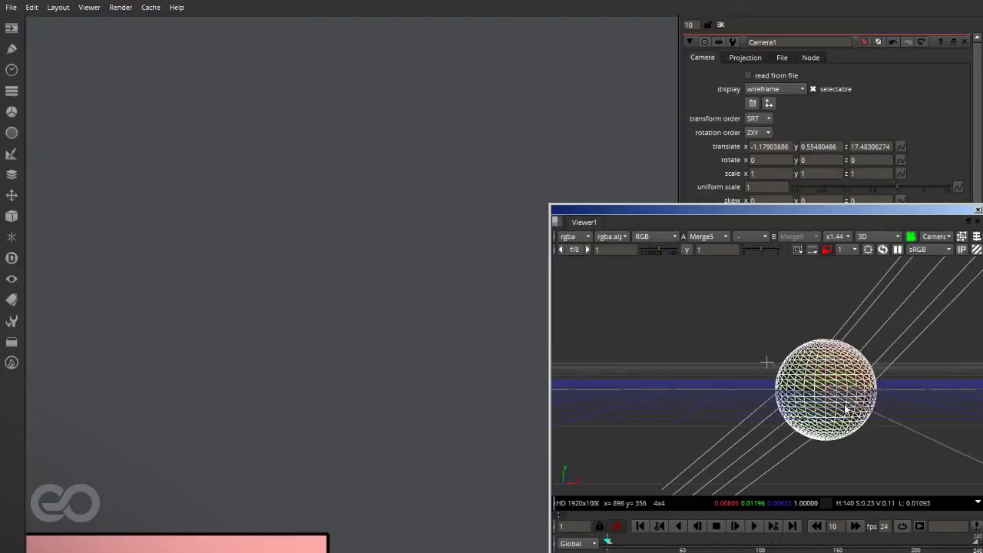
{"action": "scroll", "coordinate": [845, 410], "scroll_direction": "up", "scroll_amount": 3}
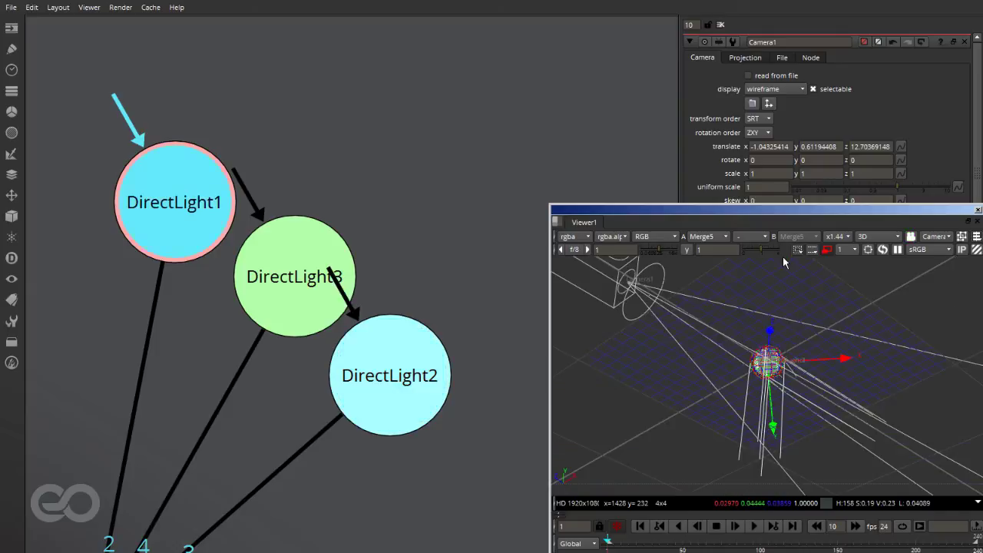
{"action": "key", "text": "Tab"}
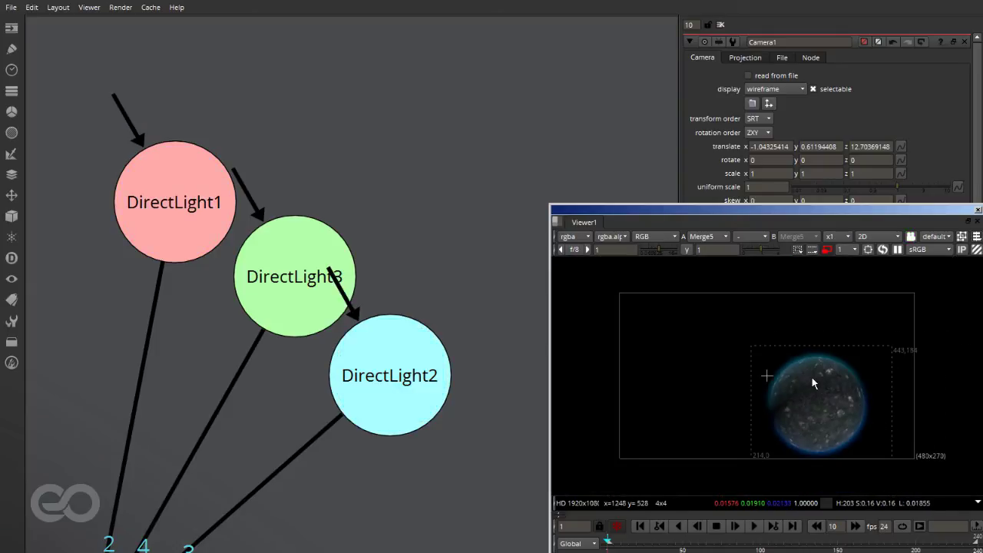
Step: Create a second viewer and place it beside Viewer1
{"action": "left_click_drag", "start_coordinate": [837, 212], "coordinate": [362, 90]}
{"action": "left_click", "coordinate": [80, 131]}
{"action": "left_click", "coordinate": [105, 344]}
{"action": "right_click", "coordinate": [166, 102]}
{"action": "left_click", "coordinate": [200, 138]}
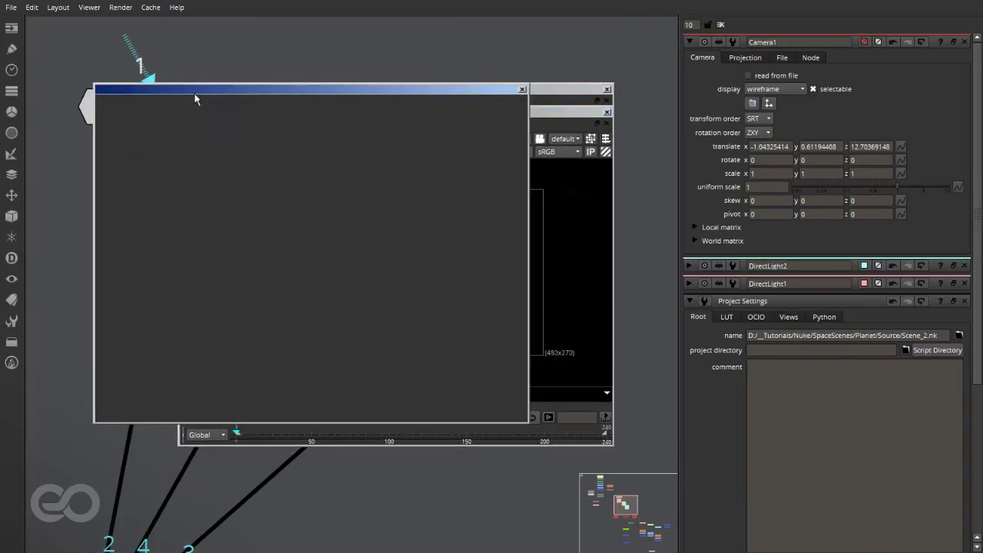
{"action": "left_click_drag", "start_coordinate": [518, 101], "coordinate": [961, 95]}
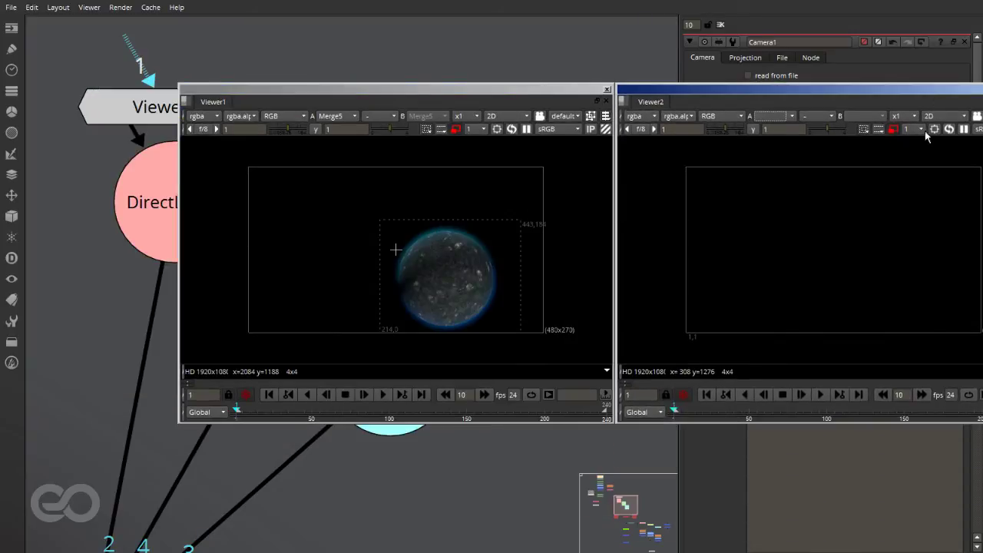
Step: Show Scene1 in 3D in Viewer2, orbited so the planet, camera and light directions can be seen
{"action": "key", "text": "Tab"}
{"action": "left_click_drag", "start_coordinate": [812, 246], "coordinate": [661, 232], "text": "ctrl"}
{"action": "scroll", "coordinate": [660, 232], "scroll_direction": "down", "scroll_amount": 4}
{"action": "scroll", "coordinate": [268, 488], "scroll_direction": "down", "scroll_amount": 5}
{"action": "scroll", "coordinate": [284, 469], "scroll_direction": "down", "scroll_amount": 4}
{"action": "scroll", "coordinate": [258, 503], "scroll_direction": "up", "scroll_amount": 5}
{"action": "left_click", "coordinate": [217, 478]}
{"action": "key", "text": "1"}
{"action": "scroll", "coordinate": [819, 279], "scroll_direction": "down", "scroll_amount": 3}
{"action": "left_click_drag", "start_coordinate": [847, 262], "coordinate": [802, 231], "text": "ctrl"}
Step: Disable DirectLight3 and DirectLight2 to isolate DirectLight1's effect on the planet
{"action": "left_click", "coordinate": [819, 279]}
{"action": "left_click", "coordinate": [224, 488]}
{"action": "middle_click_drag", "start_coordinate": [284, 434], "coordinate": [223, 547]}
{"action": "scroll", "coordinate": [223, 546], "scroll_direction": "down", "scroll_amount": 1}
{"action": "left_click", "coordinate": [259, 449]}
{"action": "key", "text": "d"}
{"action": "double_click", "coordinate": [281, 486]}
{"action": "key", "text": "d"}
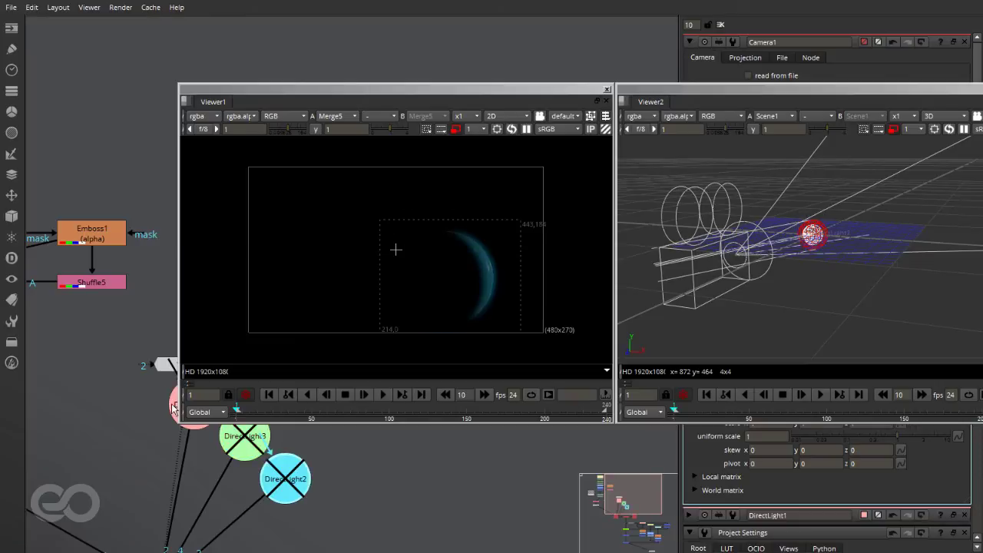
Step: Rotate DirectLight1 around the planet to light its left side, undoing the last two rotation changes
{"action": "double_click", "coordinate": [172, 407]}
{"action": "key", "text": "f"}
{"action": "left_click_drag", "start_coordinate": [819, 283], "coordinate": [862, 259], "text": "ctrl"}
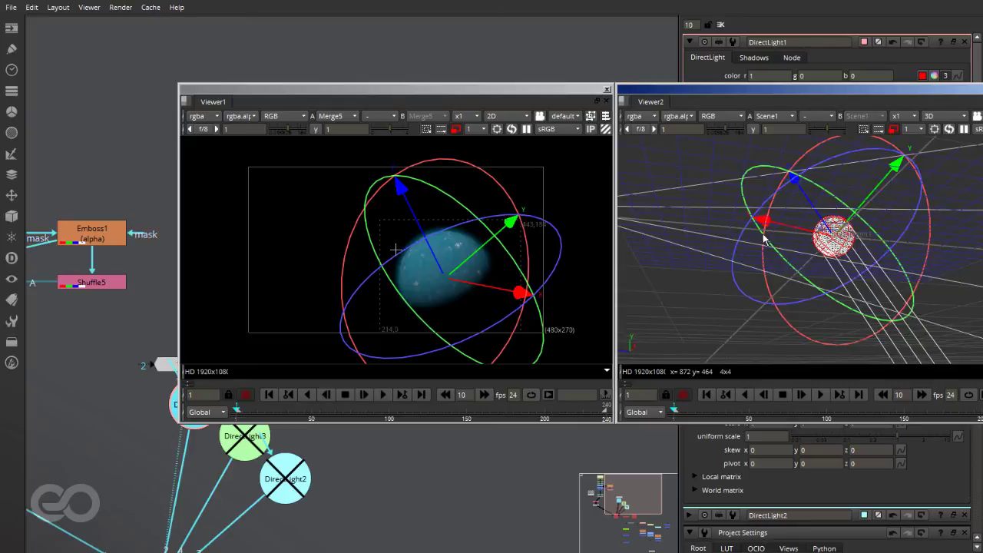
{"action": "key", "text": "ctrl+z"}
{"action": "key", "text": "ctrl+z"}
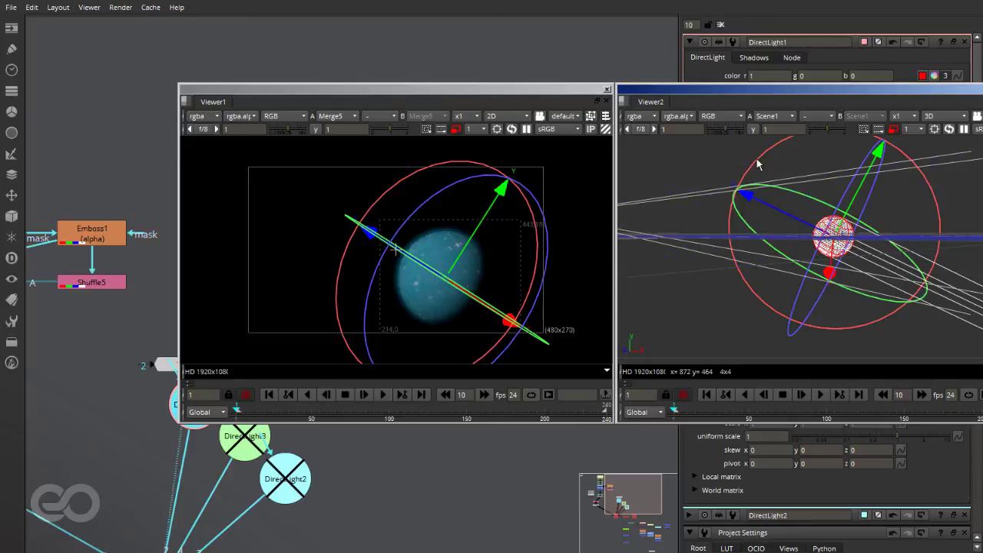
Step: Re-enable DirectLight3 to combine it with DirectLight1's lighting
{"action": "left_click", "coordinate": [240, 445]}
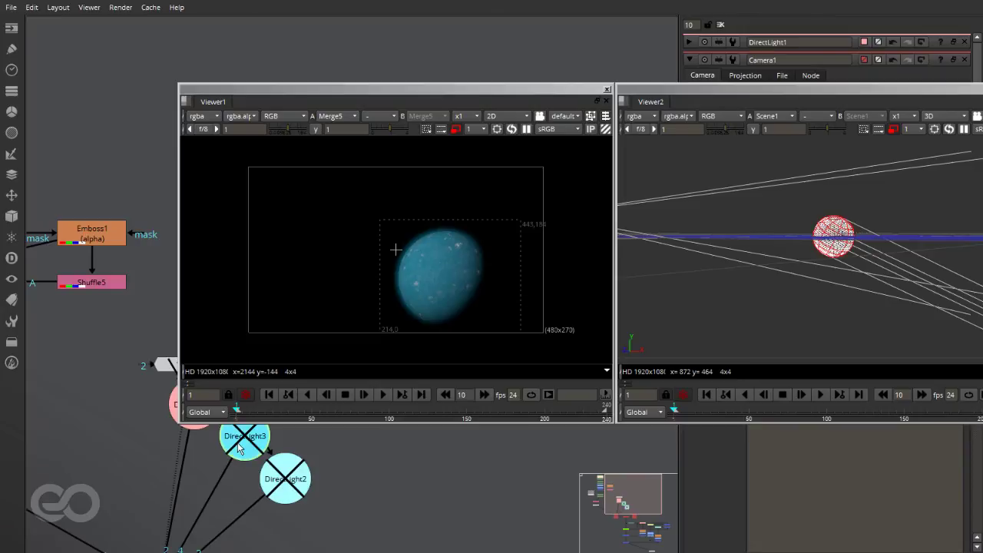
{"action": "key", "text": "d"}
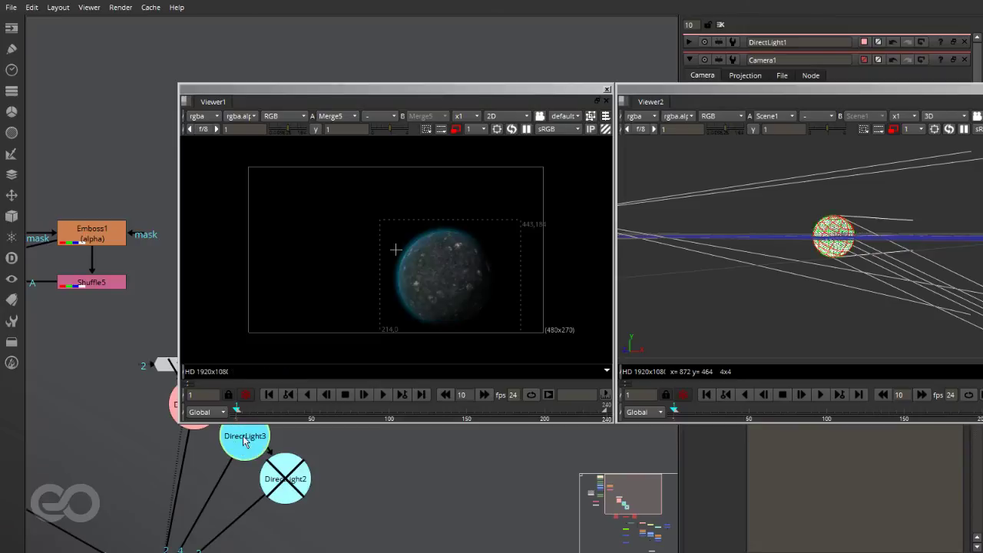
{"action": "scroll", "coordinate": [62, 404], "scroll_direction": "down", "scroll_amount": 6}
{"action": "scroll", "coordinate": [89, 415], "scroll_direction": "up", "scroll_amount": 4}
{"action": "scroll", "coordinate": [107, 417], "scroll_direction": "down", "scroll_amount": 2}
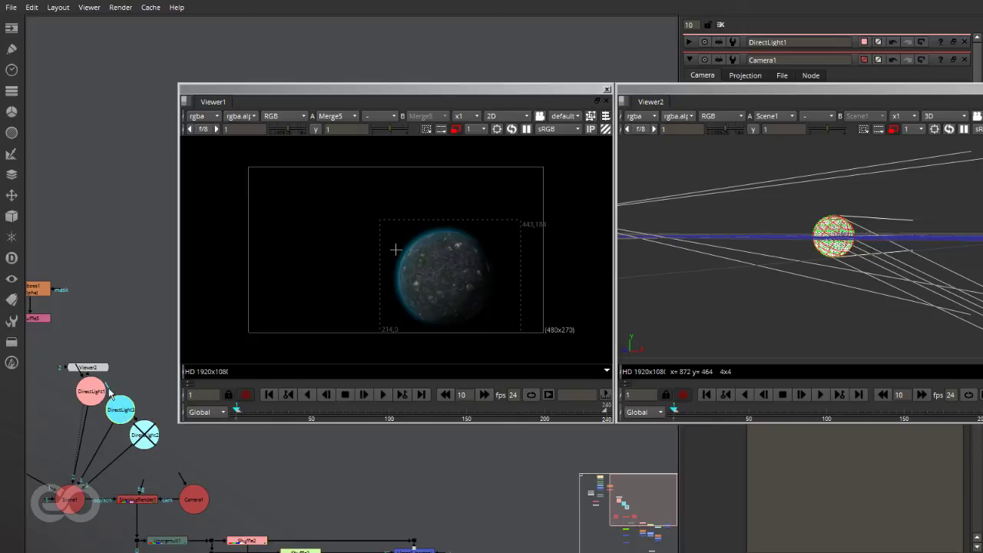
Step: Swap the positions of the DirectLight2 and DirectLight3 nodes in the node graph
{"action": "left_click", "coordinate": [201, 504]}
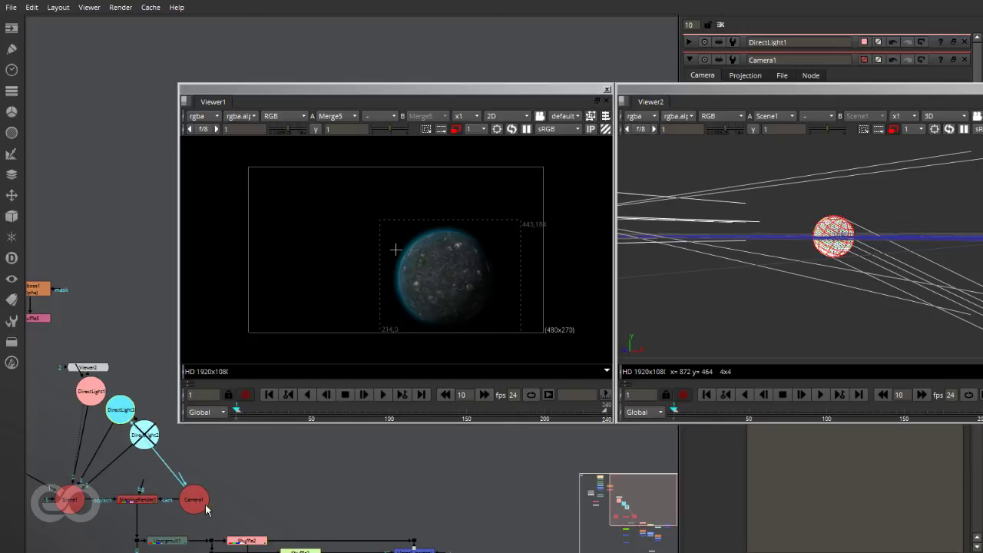
{"action": "left_click", "coordinate": [284, 481]}
{"action": "left_click_drag", "start_coordinate": [154, 436], "coordinate": [155, 367]}
{"action": "left_click_drag", "start_coordinate": [119, 405], "coordinate": [151, 434]}
{"action": "left_click_drag", "start_coordinate": [145, 368], "coordinate": [127, 405]}
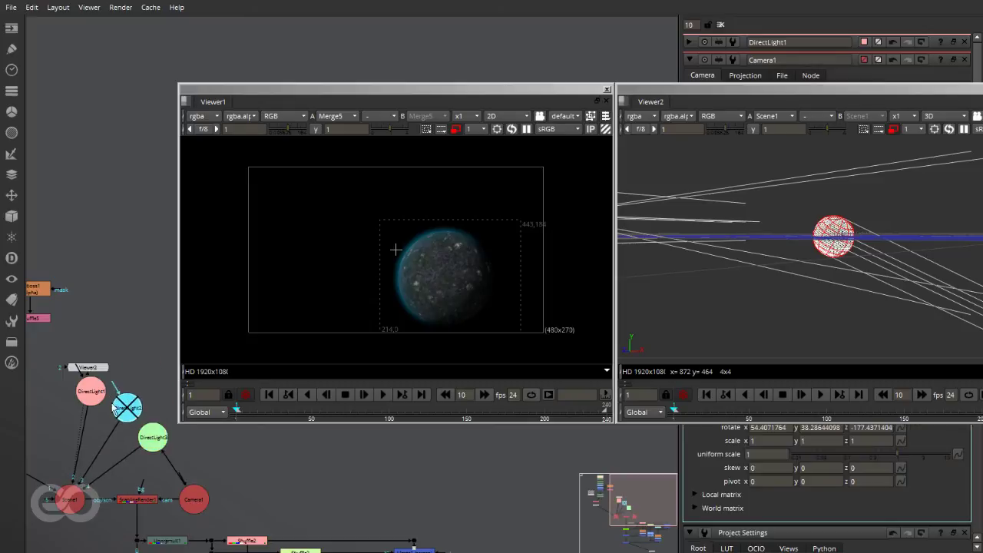
Step: Disable DirectLight1 and re-enable DirectLight2 to judge the blue light separately
{"action": "left_click", "coordinate": [94, 395]}
{"action": "key", "text": "d"}
{"action": "left_click", "coordinate": [135, 415]}
{"action": "key", "text": "d"}
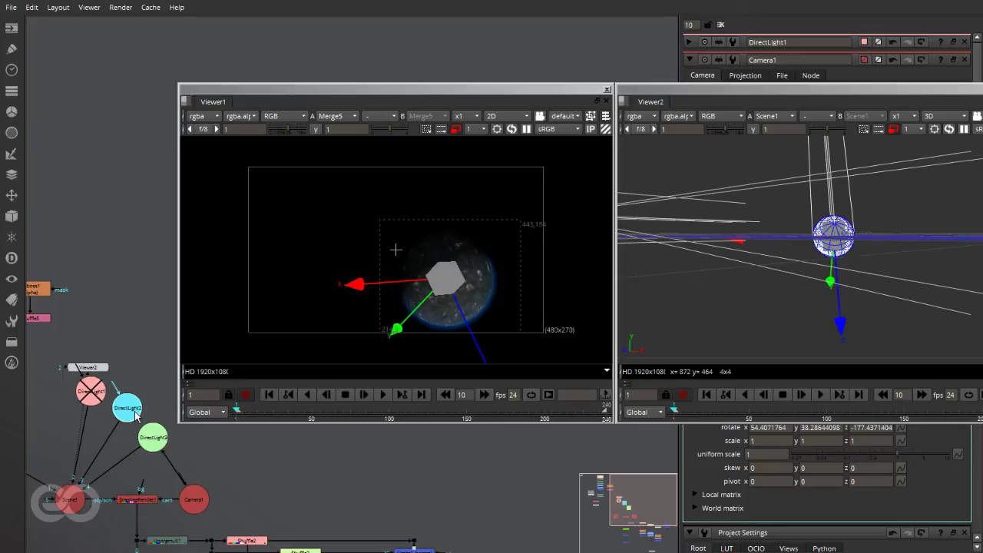
Step: Rotate DirectLight2 so it leaves only a thin rim along the planet's lower right edge
{"action": "double_click", "coordinate": [136, 415]}
{"action": "left_click", "coordinate": [819, 265]}
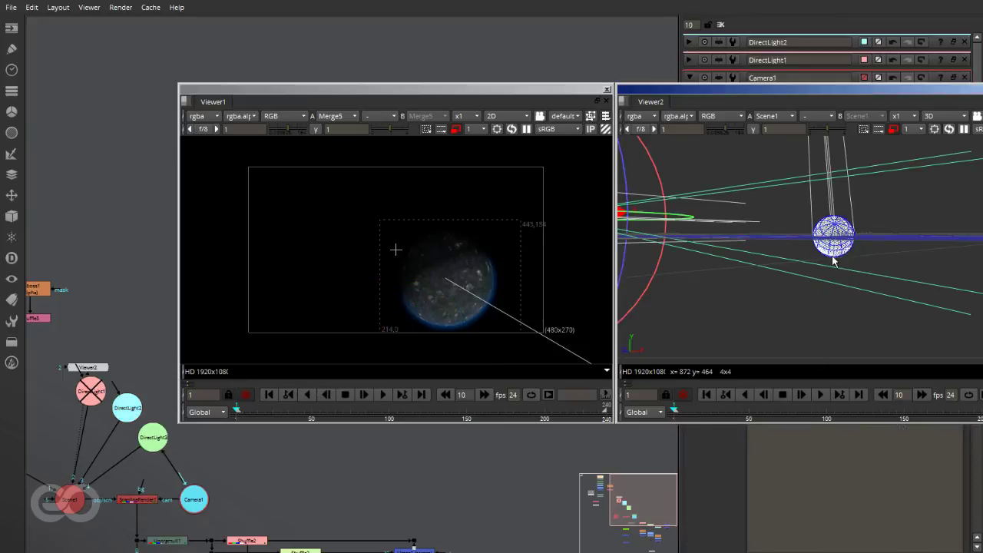
{"action": "key", "text": "ctrl"}
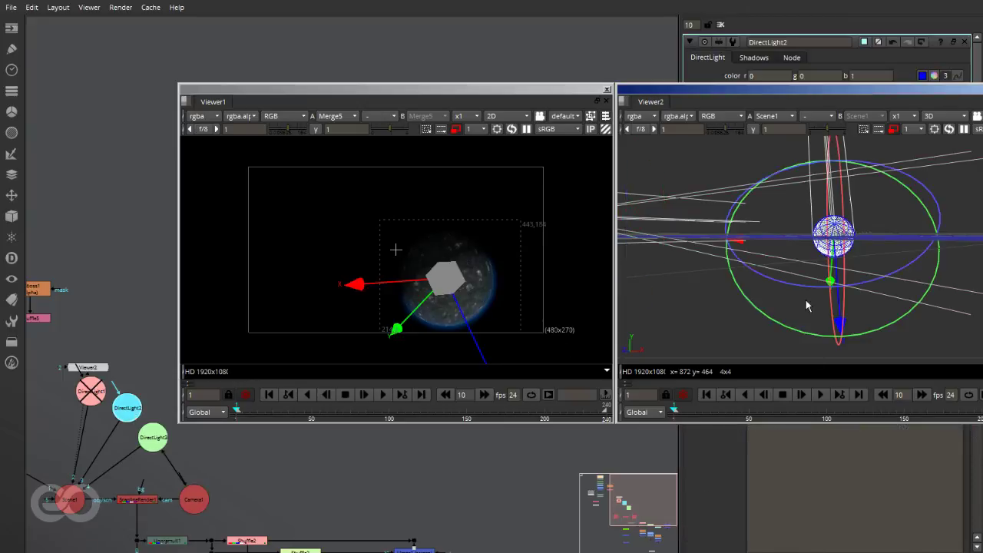
{"action": "left_click_drag", "start_coordinate": [772, 321], "coordinate": [917, 213], "text": "ctrl"}
{"action": "left_click", "coordinate": [441, 471]}
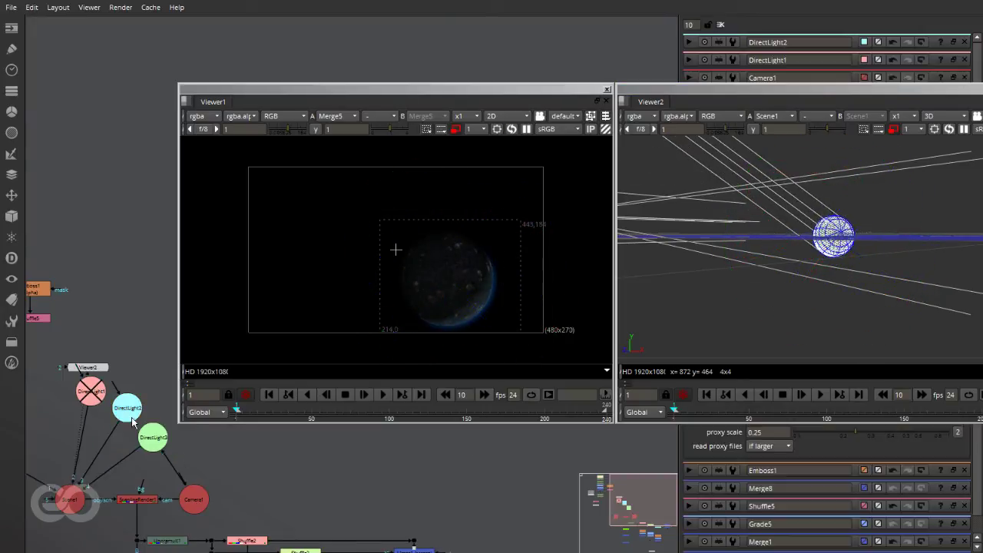
Step: Re-enable DirectLight1 and inspect the combined lighting on the planet in Viewer1
{"action": "left_click", "coordinate": [86, 390]}
{"action": "key", "text": "d"}
{"action": "left_click", "coordinate": [336, 473]}
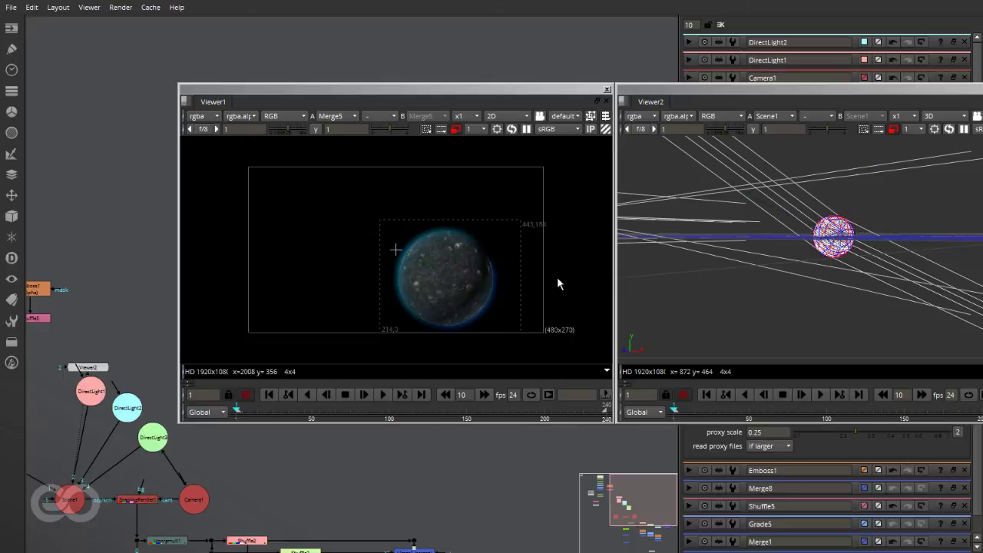
{"action": "left_click", "coordinate": [581, 278]}
{"action": "scroll", "coordinate": [431, 284], "scroll_direction": "up", "scroll_amount": 5}
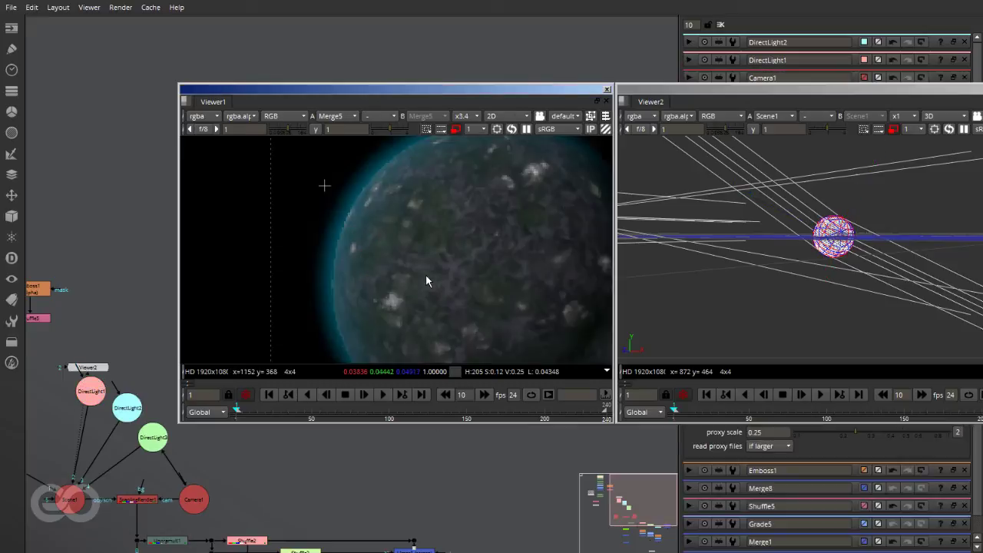
{"action": "scroll", "coordinate": [444, 275], "scroll_direction": "down", "scroll_amount": 5}
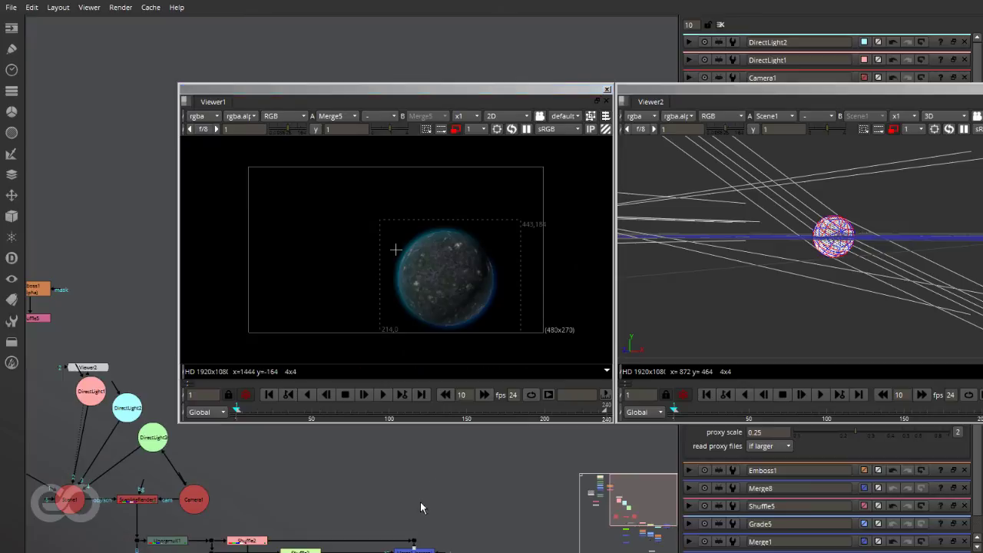
Step: Look through Camera1 in Viewer2 and set a key on Camera1's translate at frame 1
{"action": "left_click_drag", "start_coordinate": [776, 91], "coordinate": [475, 132]}
{"action": "left_click", "coordinate": [705, 159]}
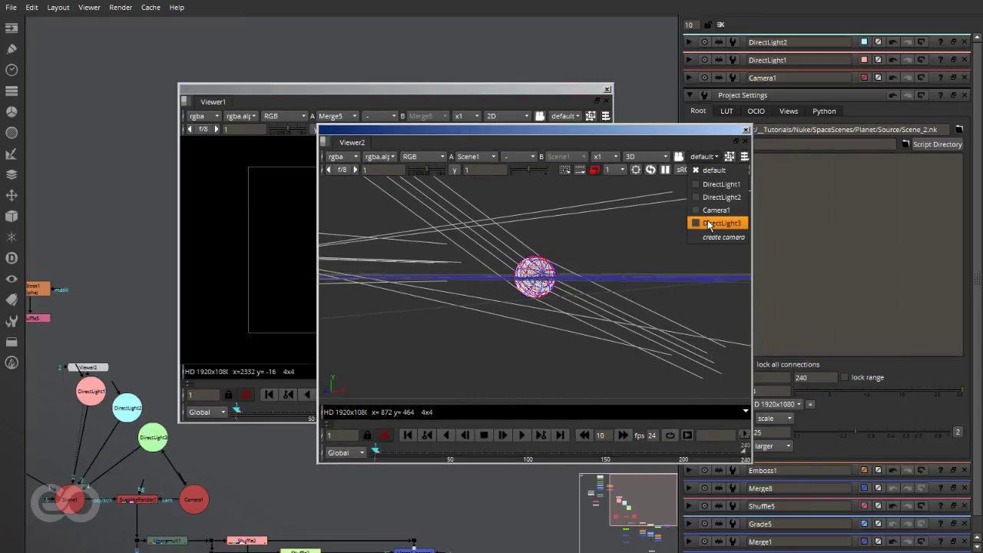
{"action": "left_click", "coordinate": [708, 208]}
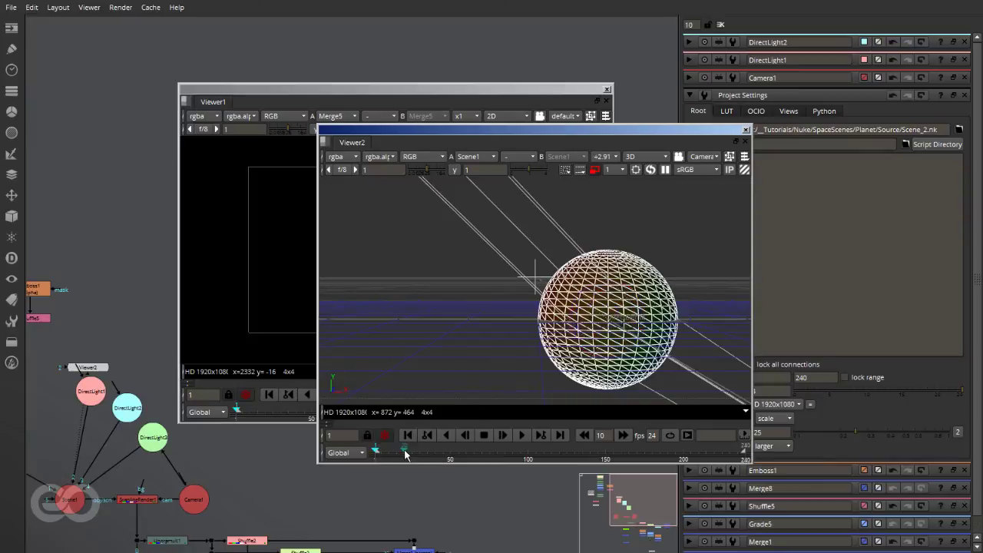
{"action": "double_click", "coordinate": [192, 506]}
{"action": "left_click", "coordinate": [901, 147]}
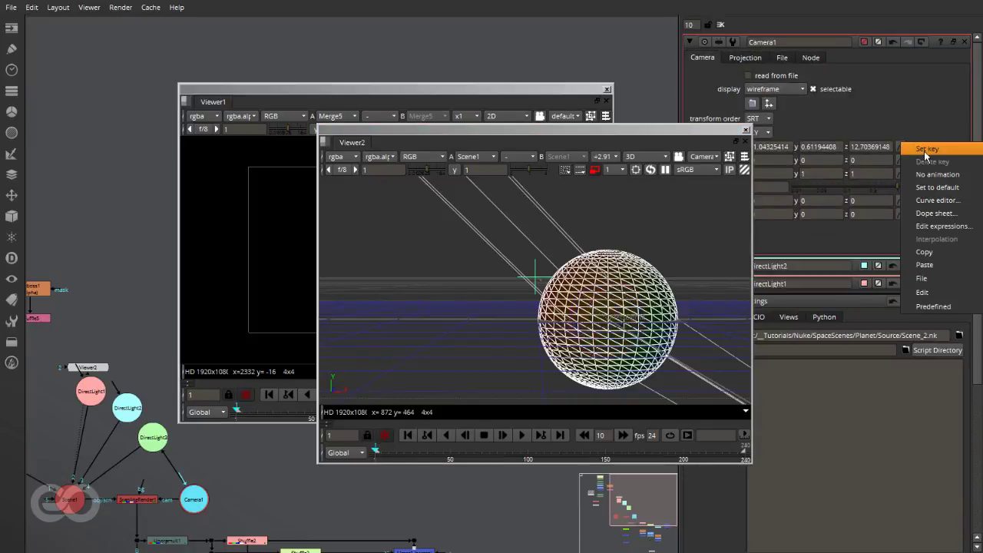
{"action": "left_click", "coordinate": [925, 149]}
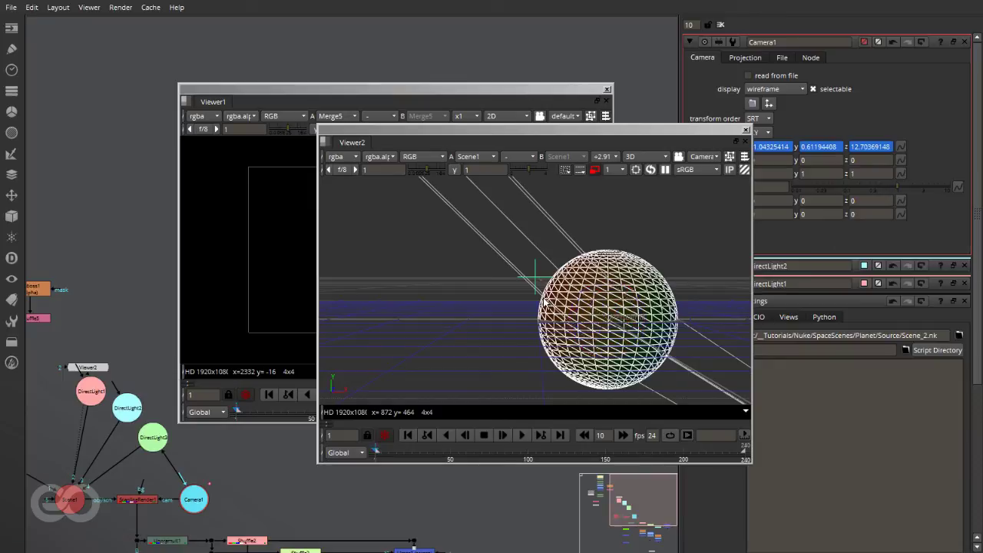
Step: Lock Viewer2 to Camera1 and pull the camera back to about x -1.83, y 1.13, z 26.58
{"action": "left_click_drag", "start_coordinate": [663, 128], "coordinate": [483, 74]}
{"action": "left_click", "coordinate": [498, 105]}
{"action": "middle_click_drag", "start_coordinate": [509, 271], "coordinate": [167, 223], "text": "alt"}
{"action": "scroll", "coordinate": [522, 335], "scroll_direction": "down", "scroll_amount": 5}
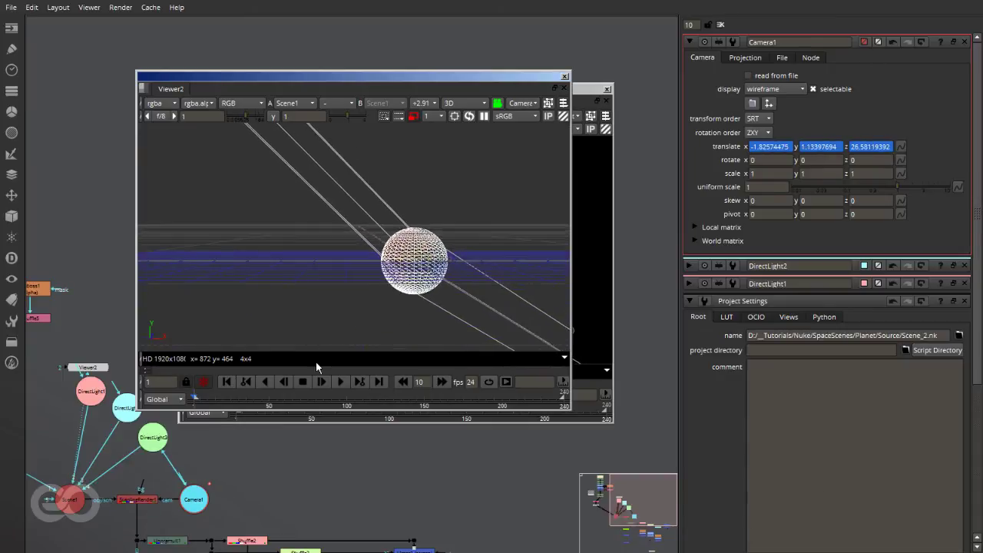
Step: Push Camera1 in closer to the planet at frame 240 to create the move, and play back the animation in Viewer2
{"action": "left_click", "coordinate": [379, 380]}
{"action": "middle_click_drag", "start_coordinate": [318, 273], "coordinate": [425, 297], "text": "alt"}
{"action": "scroll", "coordinate": [569, 330], "scroll_direction": "up", "scroll_amount": 6}
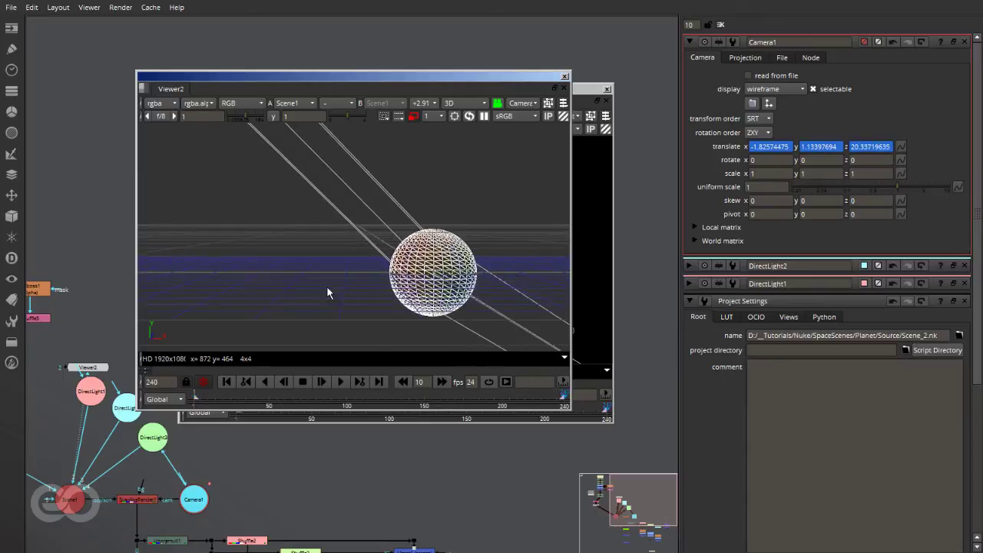
{"action": "middle_click_drag", "start_coordinate": [471, 332], "coordinate": [711, 361], "text": "alt"}
{"action": "left_click_drag", "start_coordinate": [368, 272], "coordinate": [261, 189], "text": "alt"}
{"action": "left_click_drag", "start_coordinate": [476, 307], "coordinate": [397, 240], "text": "alt"}
{"action": "left_click", "coordinate": [322, 382]}
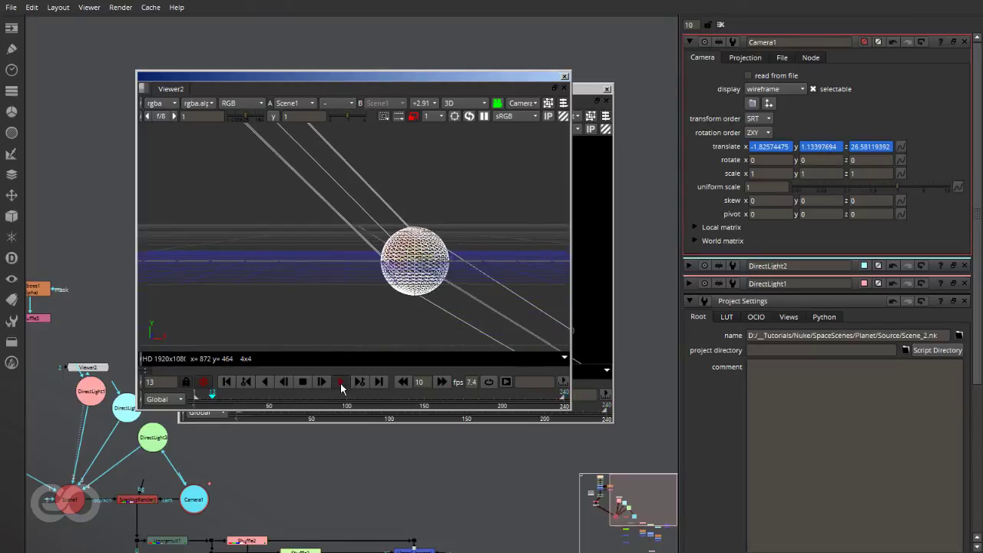
{"action": "left_click", "coordinate": [264, 229]}
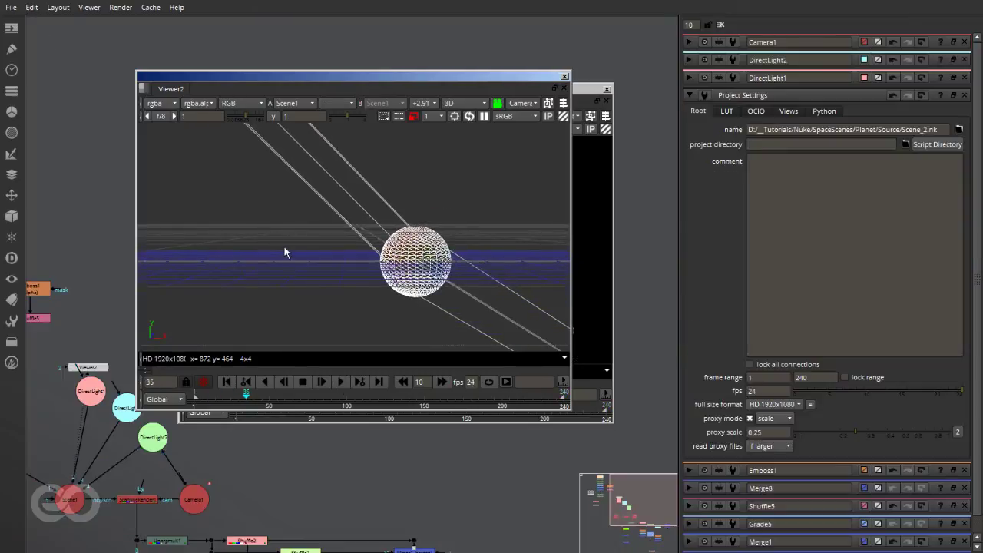
Step: Feed Shuffle1 from CheckerBoard1 instead of Noise4 to put a checker texture on the sphere
{"action": "scroll", "coordinate": [342, 502], "scroll_direction": "down", "scroll_amount": 5}
{"action": "scroll", "coordinate": [201, 447], "scroll_direction": "up", "scroll_amount": 6}
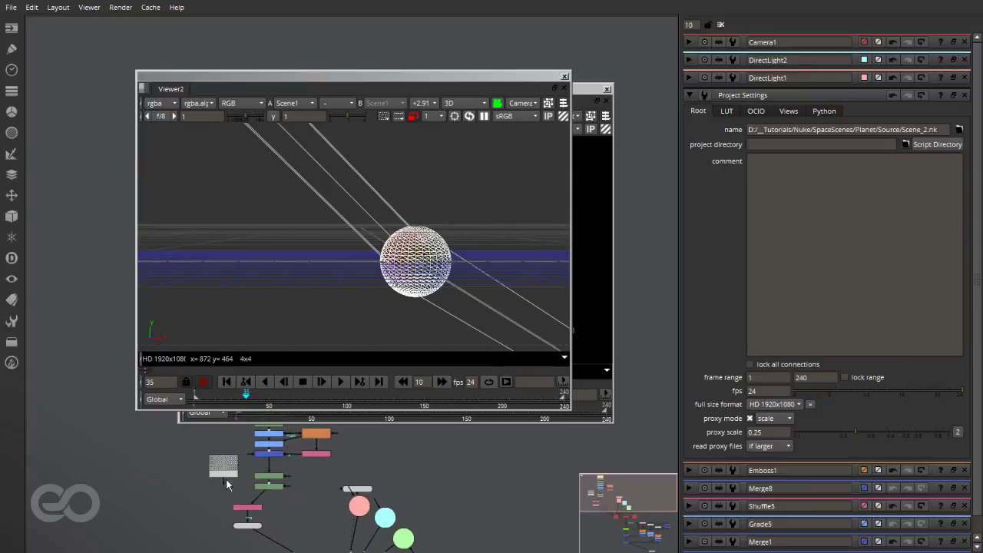
{"action": "left_click_drag", "start_coordinate": [243, 509], "coordinate": [178, 461]}
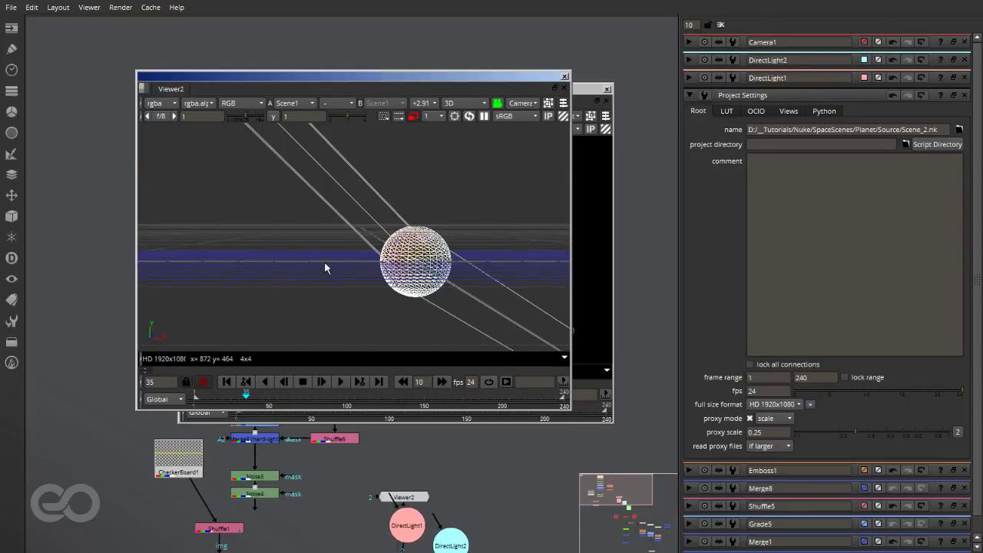
{"action": "scroll", "coordinate": [224, 516], "scroll_direction": "down", "scroll_amount": 1}
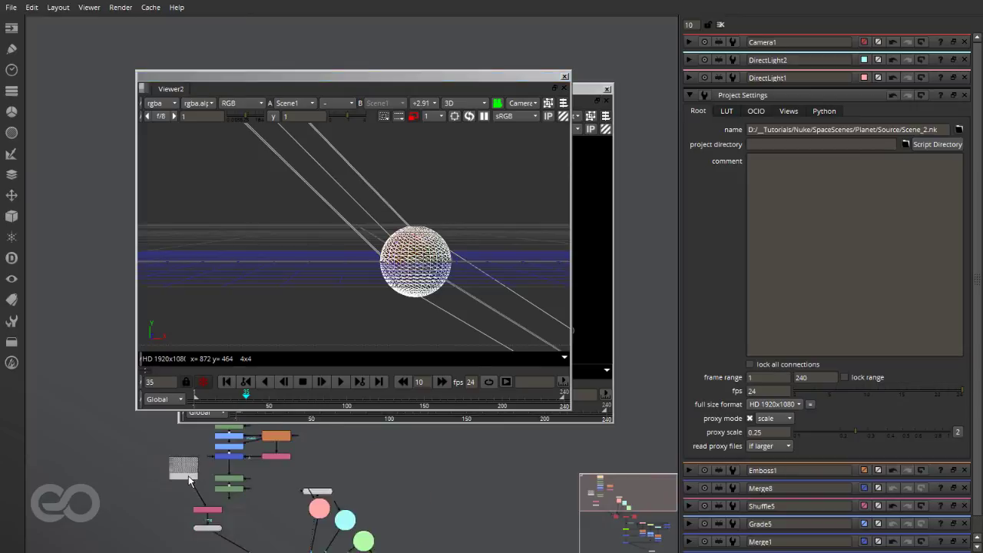
Step: Set Sphere1's 3D display mode to textured and deselect the sphere
{"action": "middle_click_drag", "start_coordinate": [209, 550], "coordinate": [203, 524]}
{"action": "scroll", "coordinate": [203, 523], "scroll_direction": "up", "scroll_amount": 2}
{"action": "double_click", "coordinate": [205, 516]}
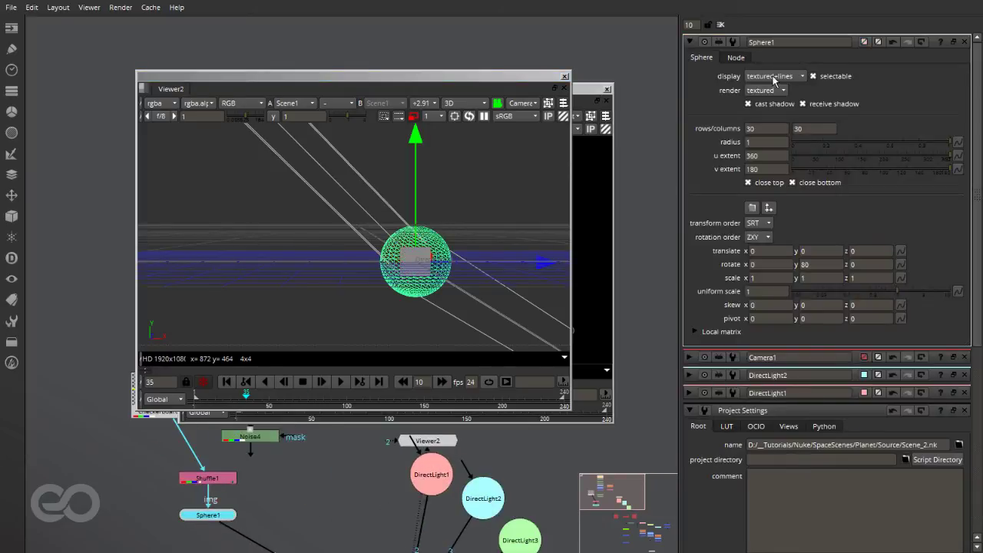
{"action": "left_click", "coordinate": [772, 77]}
{"action": "left_click", "coordinate": [768, 65]}
{"action": "left_click", "coordinate": [109, 221]}
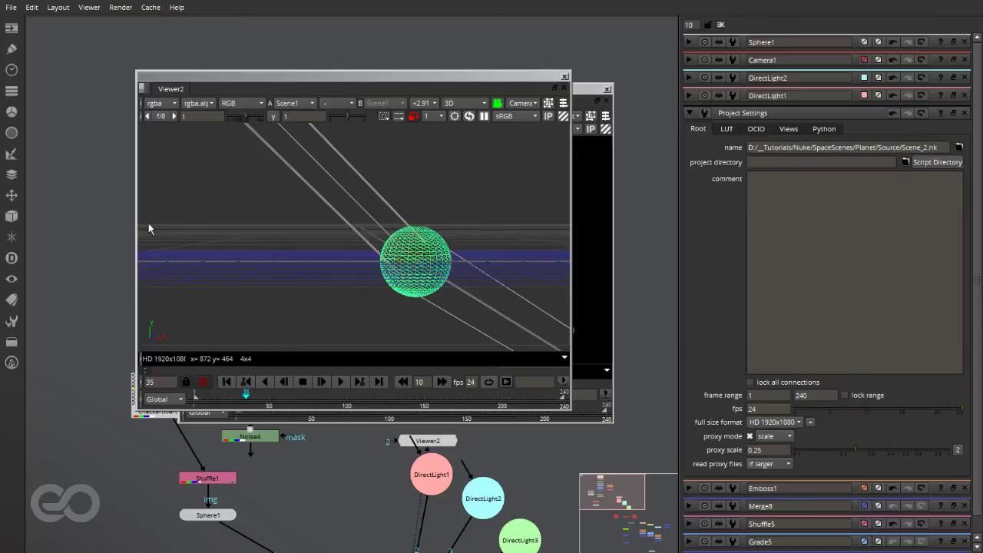
Step: Play the animation from frame 1 and compare the camera view in Viewer2 with the checkered render in Viewer1
{"action": "left_click", "coordinate": [225, 381]}
{"action": "left_click", "coordinate": [342, 382]}
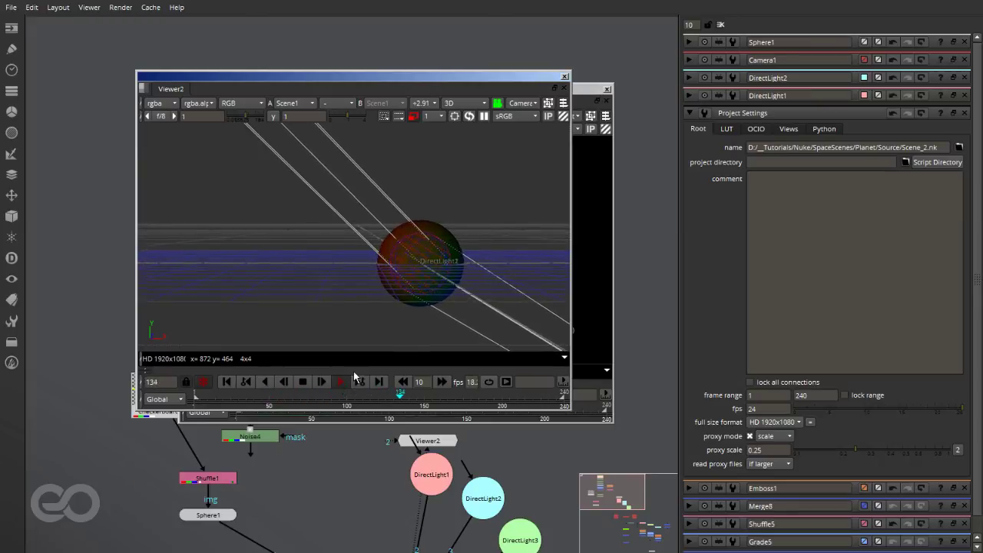
{"action": "left_click_drag", "start_coordinate": [481, 83], "coordinate": [247, 95]}
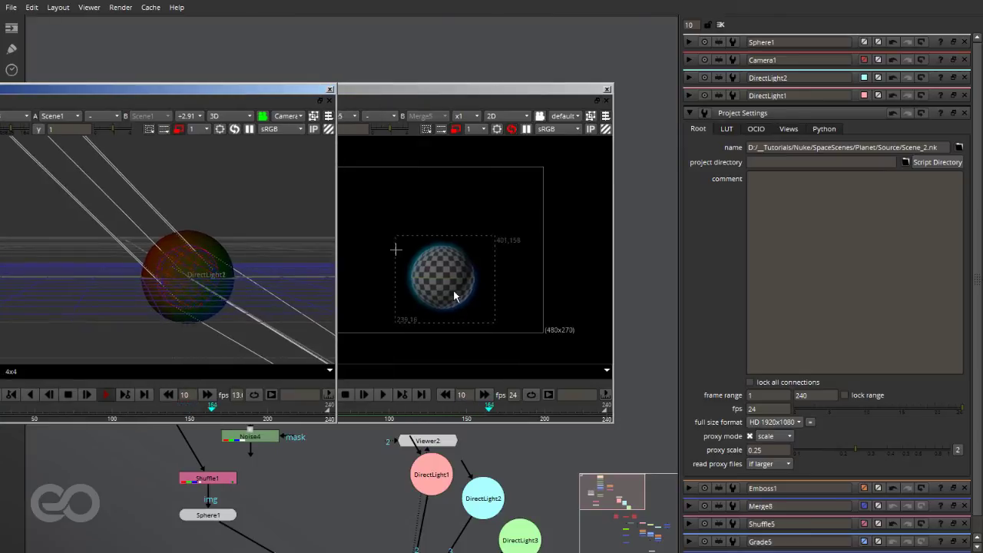
{"action": "left_click_drag", "start_coordinate": [224, 91], "coordinate": [300, 63]}
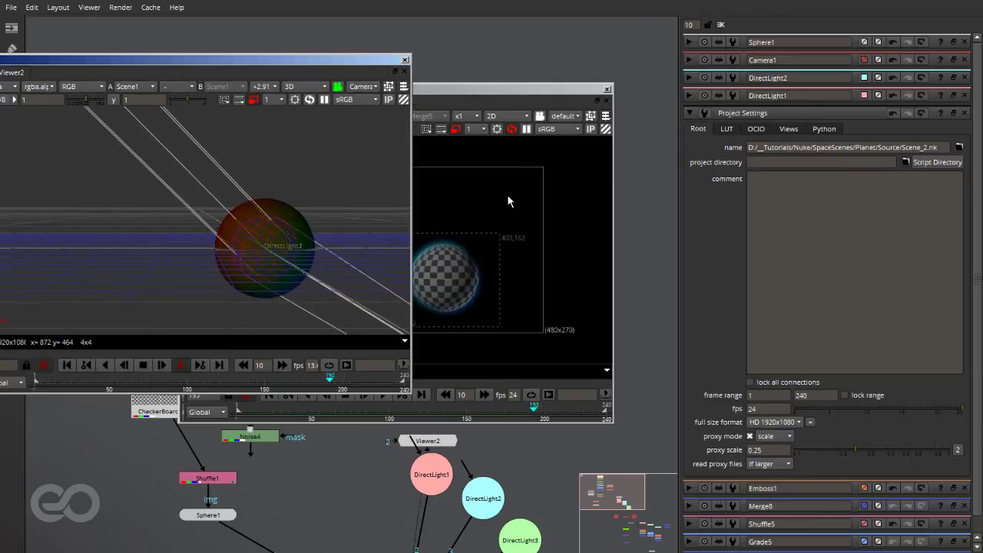
{"action": "left_click", "coordinate": [529, 133]}
{"action": "left_click_drag", "start_coordinate": [197, 61], "coordinate": [330, 70]}
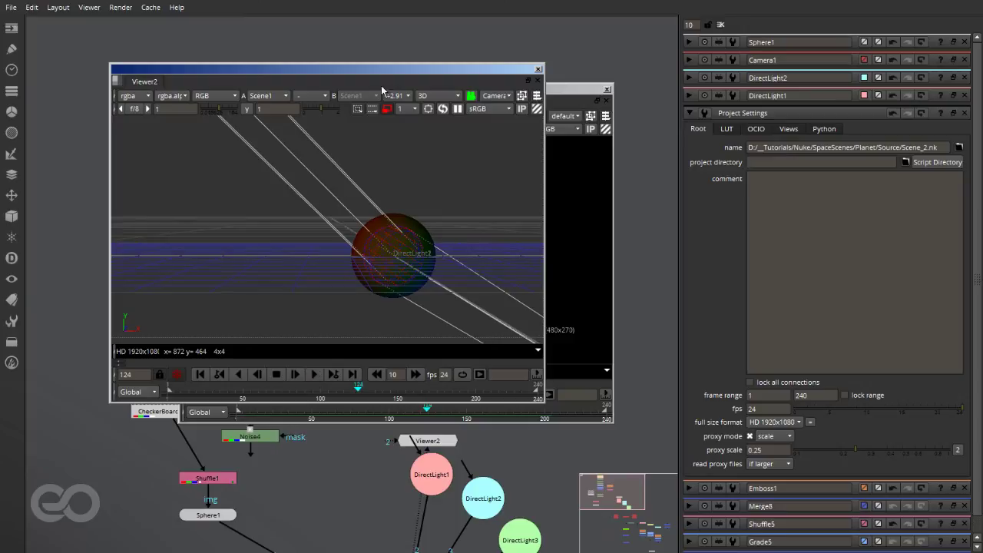
{"action": "left_click_drag", "start_coordinate": [384, 69], "coordinate": [543, 103]}
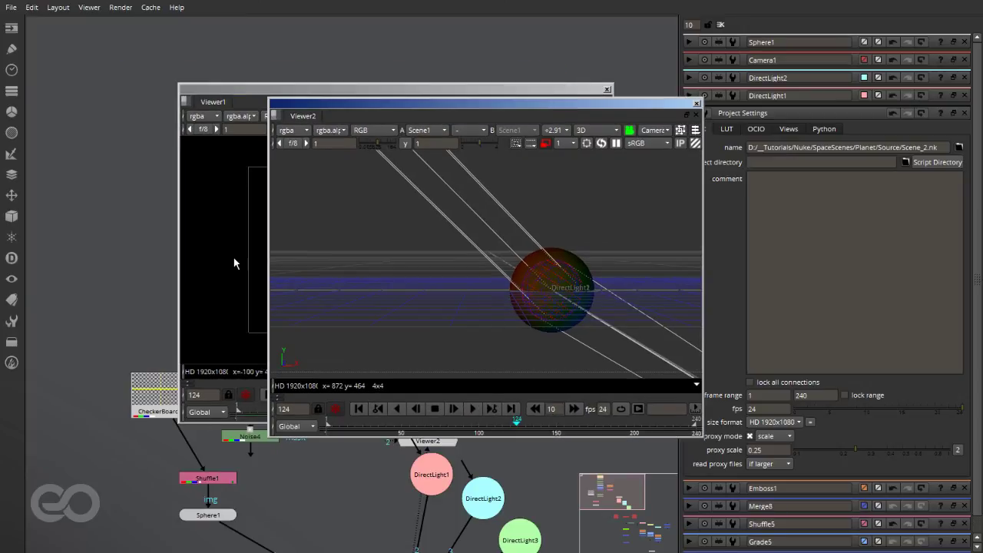
Step: Set a key on Sphere1's rotate at frame 1
{"action": "double_click", "coordinate": [211, 514]}
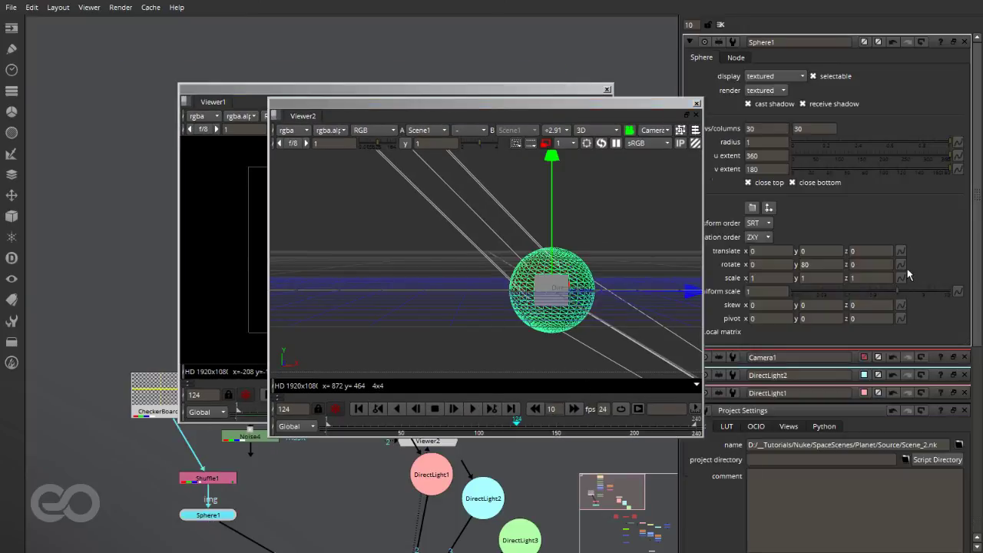
{"action": "left_click", "coordinate": [358, 409]}
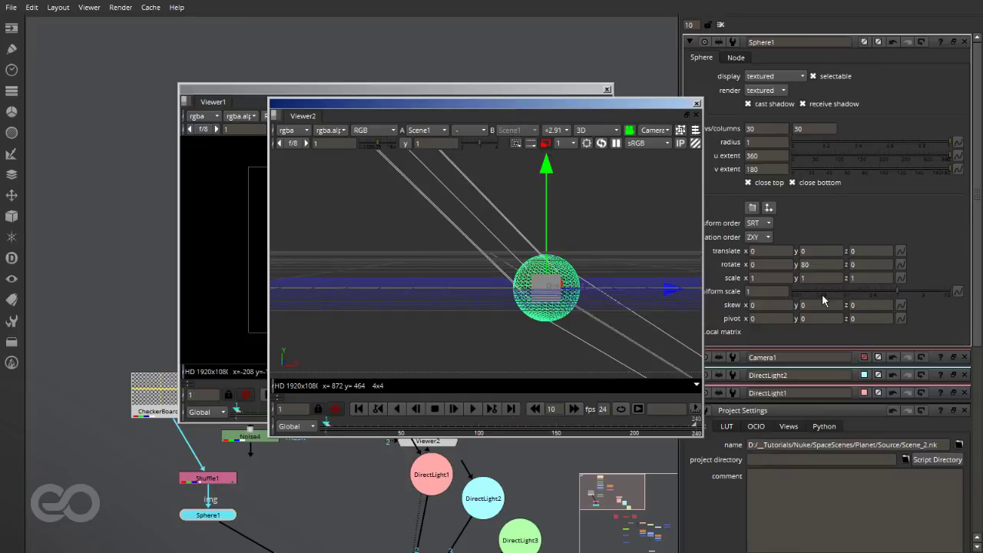
{"action": "left_click", "coordinate": [900, 265]}
{"action": "left_click", "coordinate": [927, 272]}
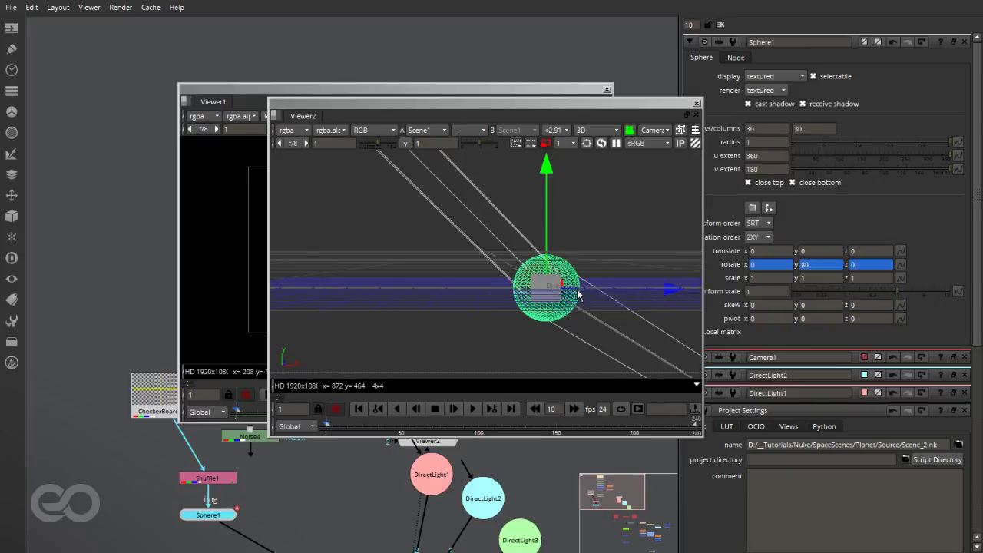
Step: Rotate Sphere1 around its Y axis to about 130 degrees at frame 240
{"action": "left_click", "coordinate": [511, 409]}
{"action": "key", "text": "ctrl"}
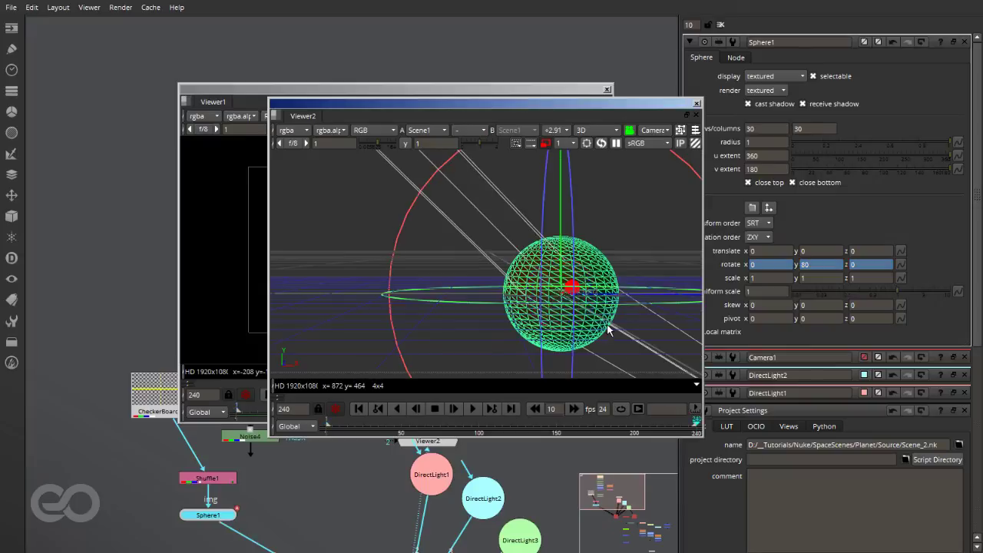
{"action": "left_click_drag", "start_coordinate": [414, 299], "coordinate": [880, 357], "text": "ctrl"}
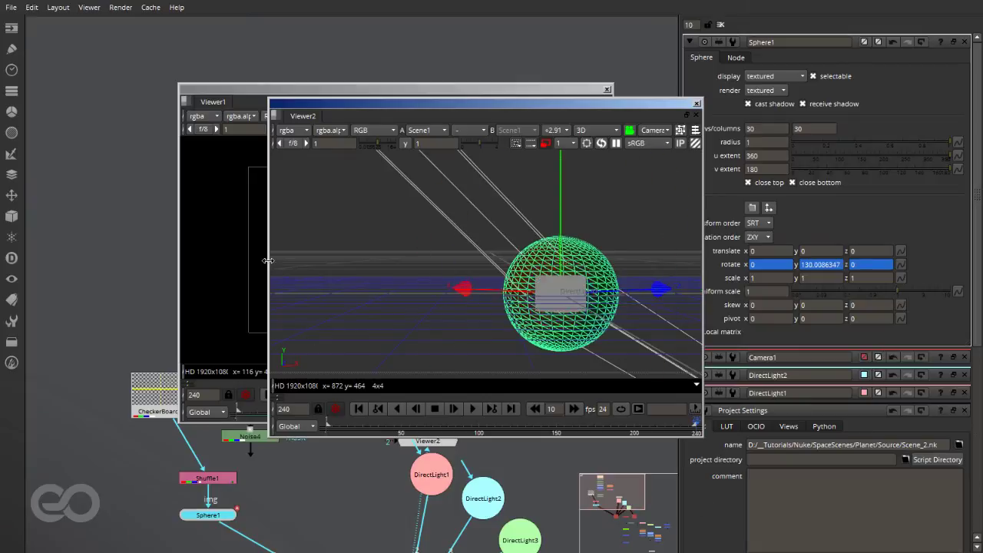
{"action": "left_click", "coordinate": [363, 246]}
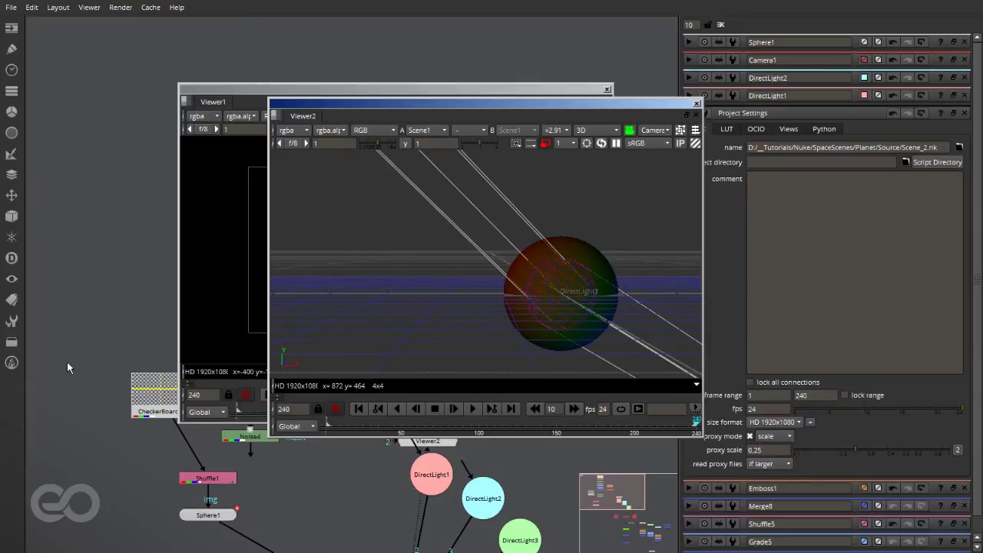
Step: Close the Viewer2 window and delete the Viewer2 node from the node graph
{"action": "scroll", "coordinate": [86, 282], "scroll_direction": "down", "scroll_amount": 5}
{"action": "scroll", "coordinate": [93, 286], "scroll_direction": "up", "scroll_amount": 3}
{"action": "left_click", "coordinate": [696, 103]}
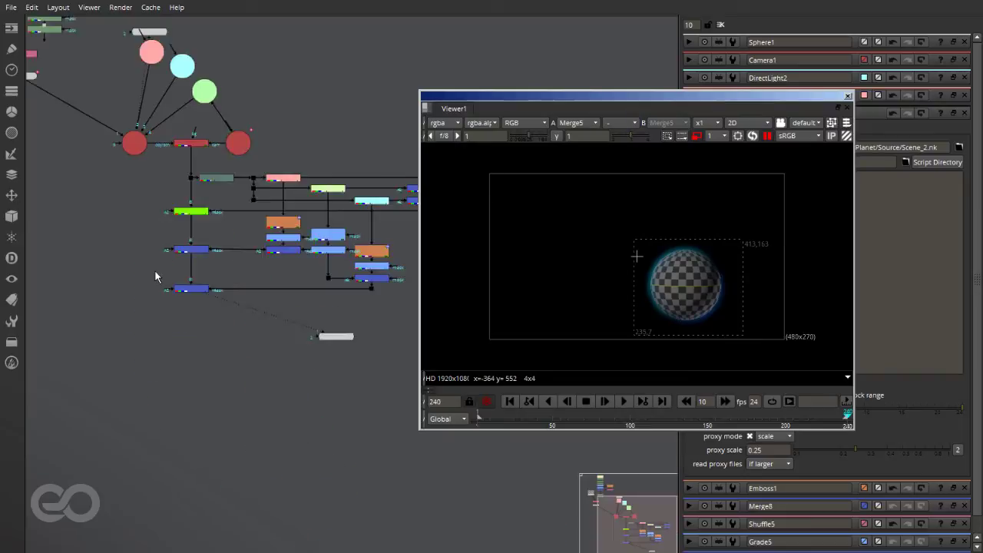
{"action": "scroll", "coordinate": [155, 269], "scroll_direction": "up", "scroll_amount": 3}
{"action": "left_click", "coordinate": [238, 285]}
{"action": "key", "text": "ctrl+i"}
{"action": "scroll", "coordinate": [316, 484], "scroll_direction": "down", "scroll_amount": 5}
{"action": "left_click", "coordinate": [432, 29]}
{"action": "scroll", "coordinate": [269, 423], "scroll_direction": "down", "scroll_amount": 2}
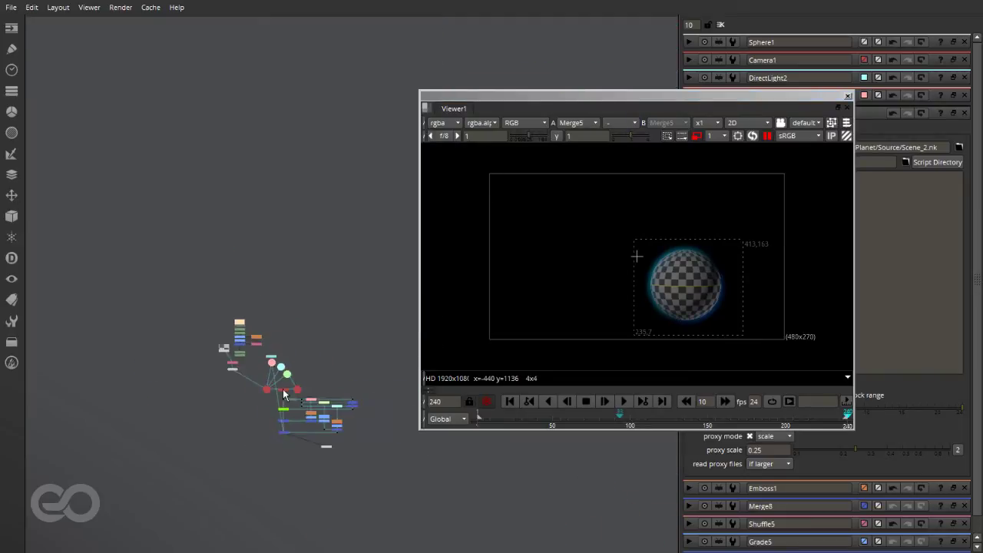
{"action": "scroll", "coordinate": [269, 423], "scroll_direction": "up", "scroll_amount": 6}
{"action": "key", "text": "Delete"}
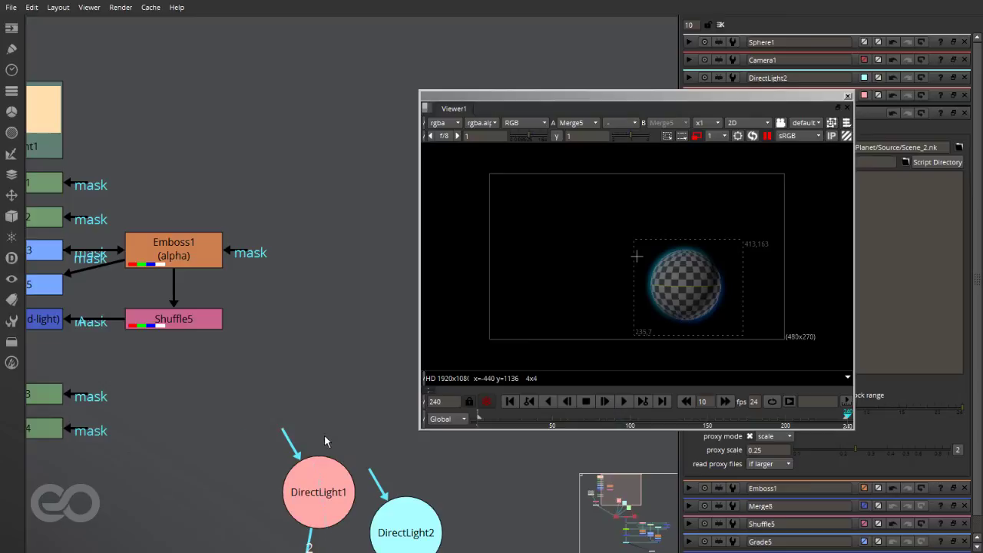
Step: Reconnect Shuffle1's input to Noise4 to restore the procedural planet texture
{"action": "scroll", "coordinate": [327, 439], "scroll_direction": "down", "scroll_amount": 4}
{"action": "middle_click_drag", "start_coordinate": [203, 536], "coordinate": [208, 401]}
{"action": "scroll", "coordinate": [208, 395], "scroll_direction": "up", "scroll_amount": 2}
{"action": "left_click_drag", "start_coordinate": [77, 247], "coordinate": [166, 275]}
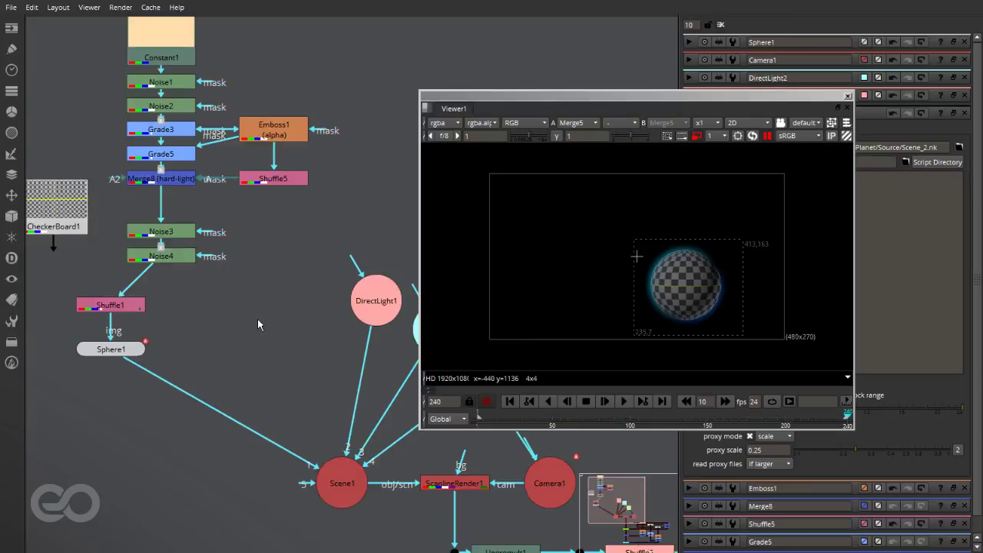
{"action": "left_click", "coordinate": [284, 344]}
Step: Resume updating in Viewer1, inspect the textured planet, and play the first part of the shot from frame 1
{"action": "scroll", "coordinate": [220, 280], "scroll_direction": "down", "scroll_amount": 4}
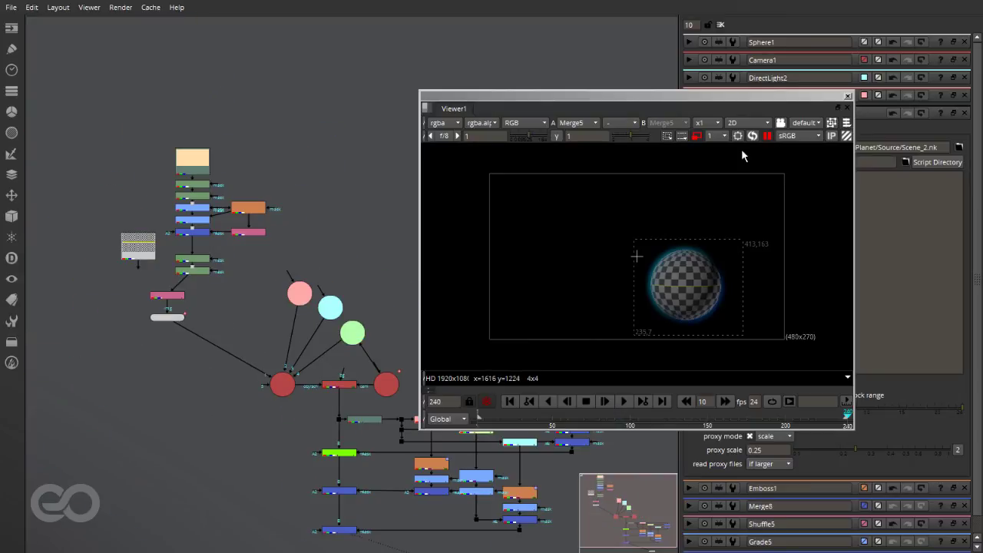
{"action": "left_click", "coordinate": [768, 136]}
{"action": "scroll", "coordinate": [247, 299], "scroll_direction": "down", "scroll_amount": 1}
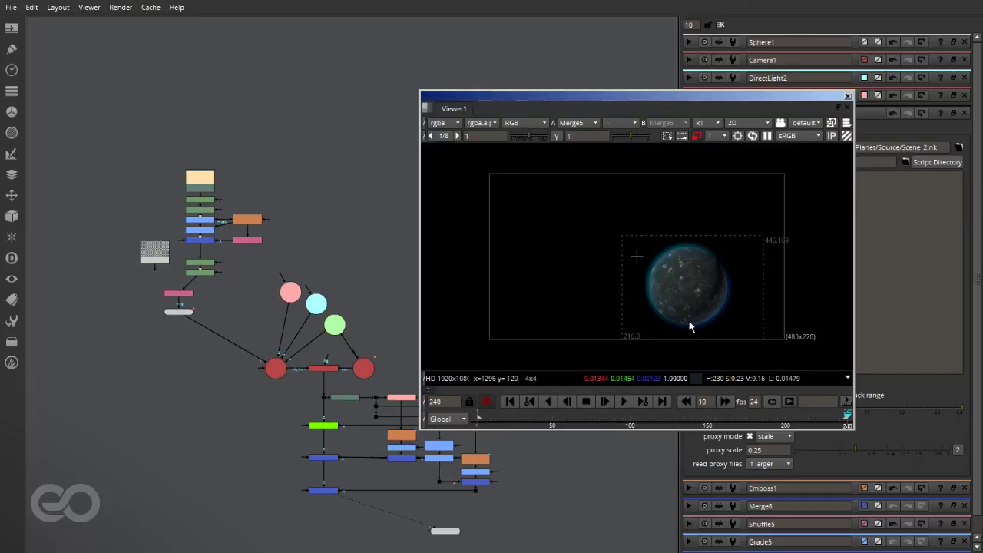
{"action": "scroll", "coordinate": [703, 301], "scroll_direction": "up", "scroll_amount": 4}
{"action": "scroll", "coordinate": [665, 289], "scroll_direction": "down", "scroll_amount": 4}
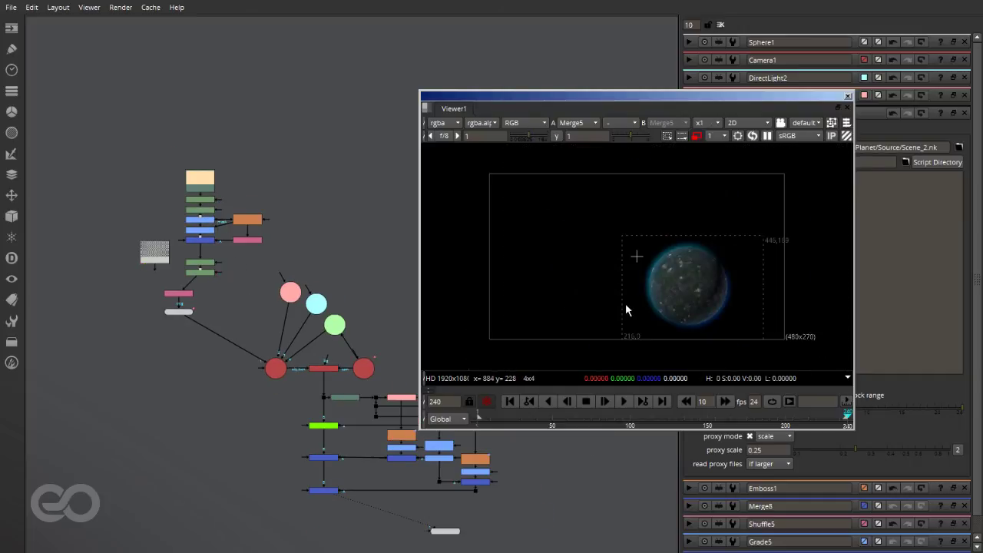
{"action": "left_click", "coordinate": [508, 402]}
{"action": "left_click", "coordinate": [623, 400]}
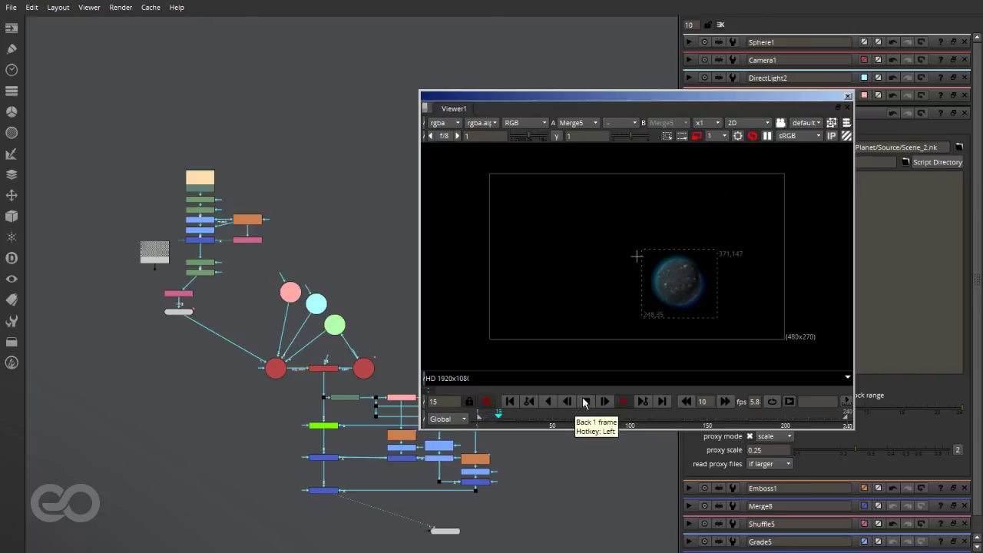
{"action": "left_click", "coordinate": [588, 402]}
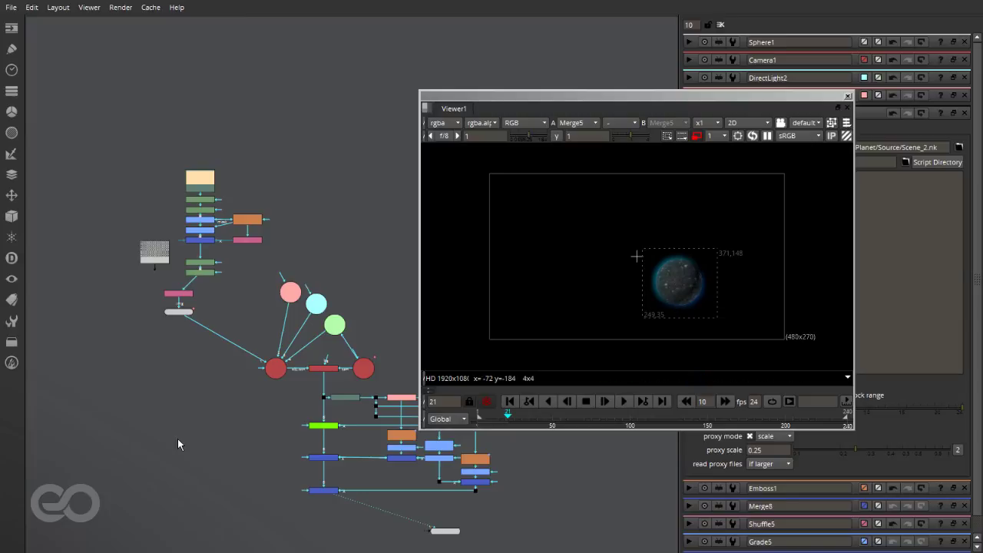
Step: Move the Viewer1 window clear of the nodes and examine the lights, camera and merges around ScanlineRender1
{"action": "scroll", "coordinate": [346, 382], "scroll_direction": "up", "scroll_amount": 3}
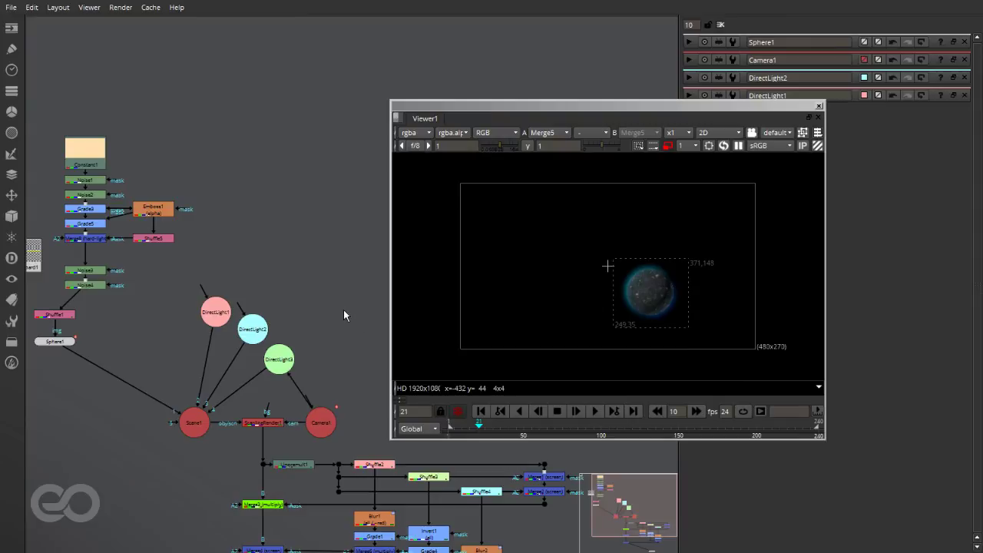
{"action": "scroll", "coordinate": [259, 436], "scroll_direction": "up", "scroll_amount": 5}
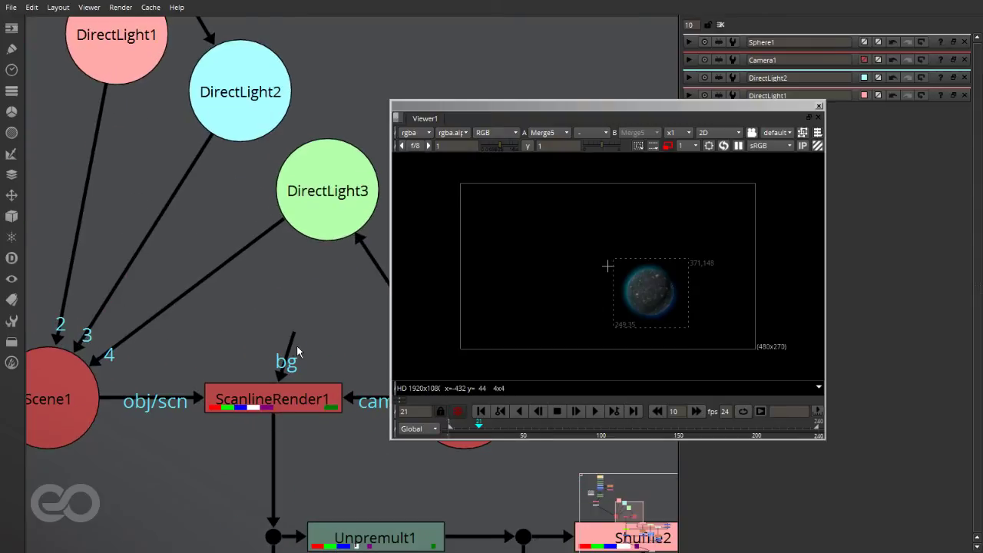
{"action": "left_click_drag", "start_coordinate": [662, 105], "coordinate": [819, 216]}
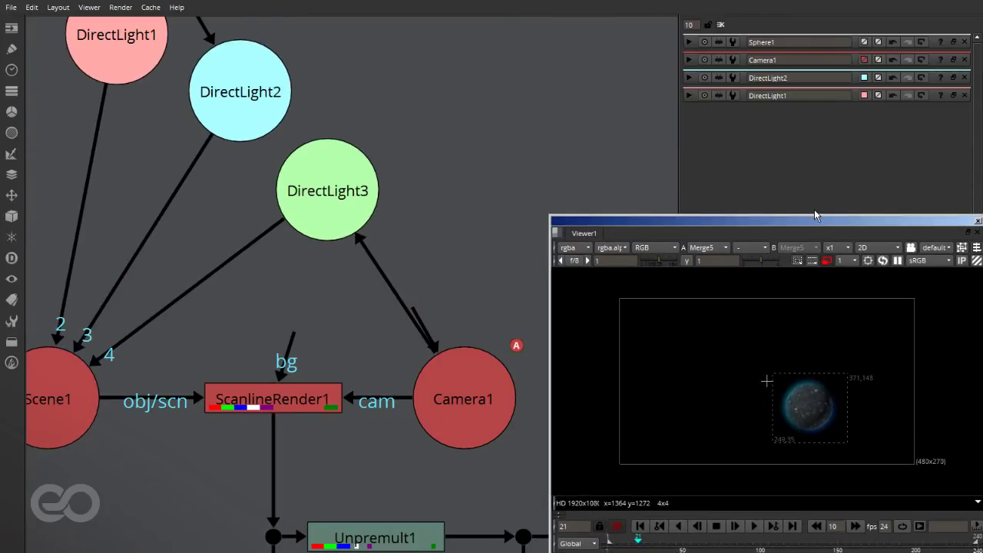
{"action": "scroll", "coordinate": [302, 340], "scroll_direction": "down", "scroll_amount": 4}
{"action": "scroll", "coordinate": [302, 340], "scroll_direction": "up", "scroll_amount": 4}
{"action": "scroll", "coordinate": [307, 323], "scroll_direction": "down", "scroll_amount": 4}
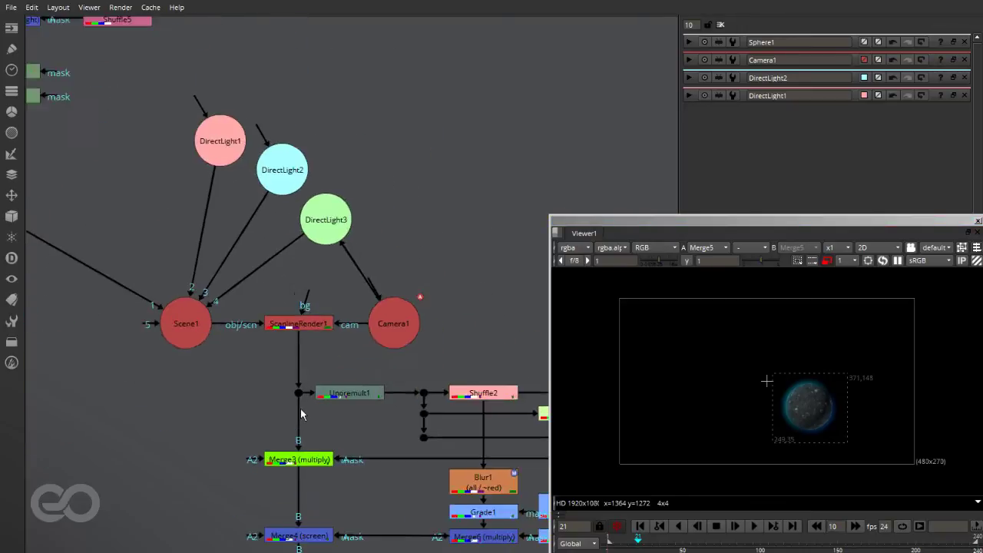
{"action": "scroll", "coordinate": [310, 280], "scroll_direction": "up", "scroll_amount": 2}
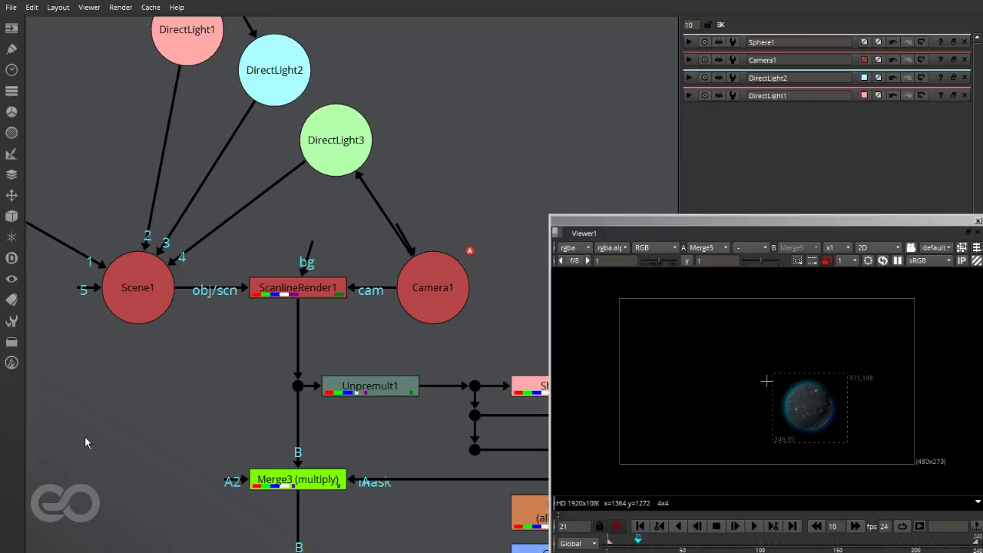
Step: Add a Card node below Sphere1 and connect it to Scene1
{"action": "scroll", "coordinate": [152, 419], "scroll_direction": "down", "scroll_amount": 5}
{"action": "scroll", "coordinate": [225, 403], "scroll_direction": "up", "scroll_amount": 4}
{"action": "key", "text": "Tab"}
{"action": "type", "text": "Card"}
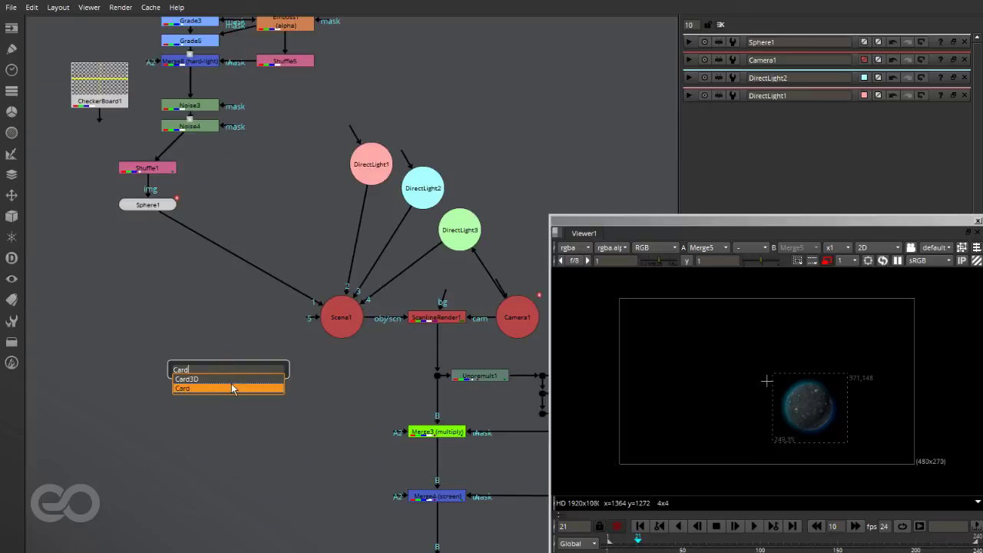
{"action": "key", "text": "Return"}
{"action": "left_click_drag", "start_coordinate": [172, 379], "coordinate": [332, 318]}
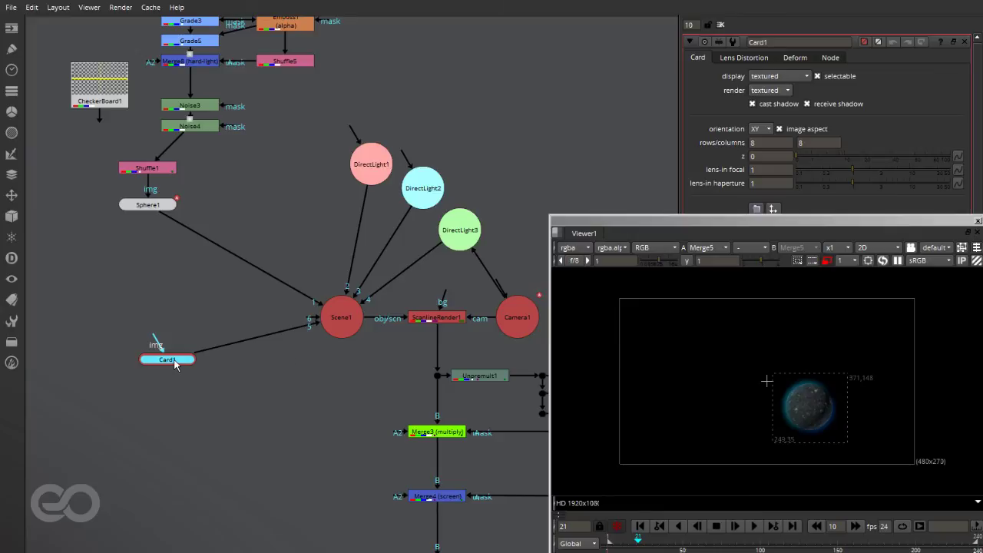
Step: Show Scene1 in Viewer1's 3D view and frame the camera, lights, planet and card
{"action": "left_click", "coordinate": [340, 319]}
{"action": "key", "text": "1"}
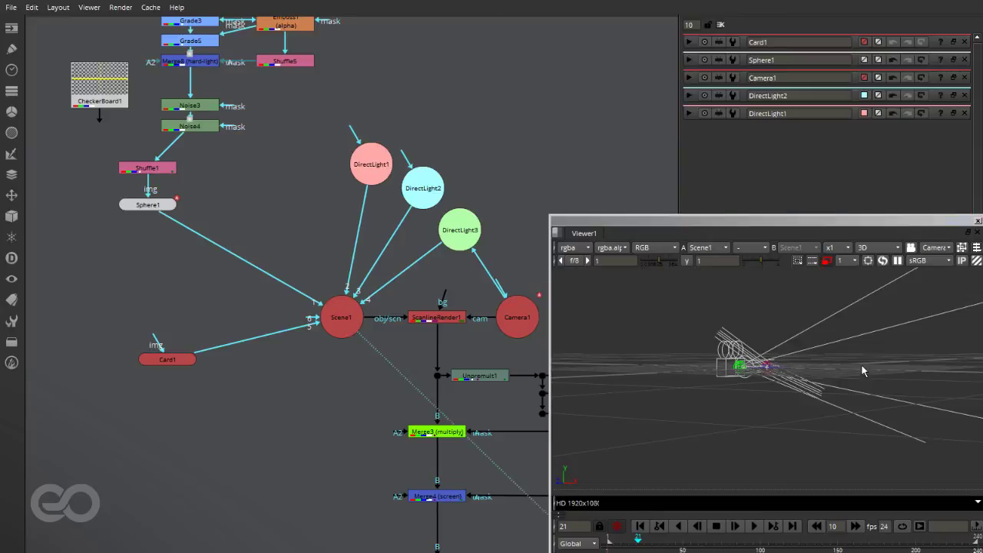
{"action": "middle_click", "coordinate": [863, 371]}
{"action": "left_click_drag", "start_coordinate": [786, 363], "coordinate": [648, 373], "text": "ctrl"}
{"action": "middle_click_drag", "start_coordinate": [855, 372], "coordinate": [538, 339], "text": "alt"}
{"action": "middle_click_drag", "start_coordinate": [799, 378], "coordinate": [709, 404], "text": "alt"}
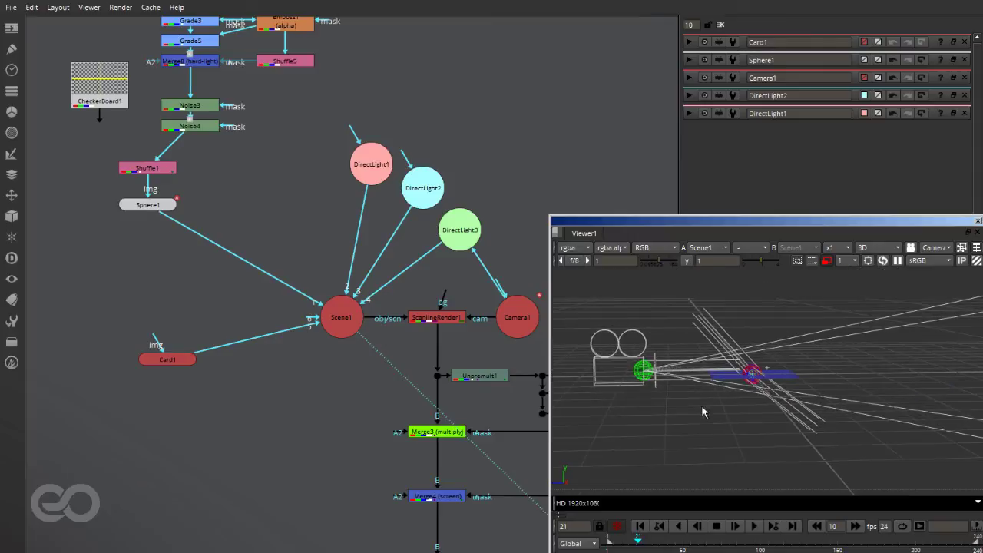
Step: Set Card1's z distance to 100 to place the card far behind the planet
{"action": "double_click", "coordinate": [166, 360]}
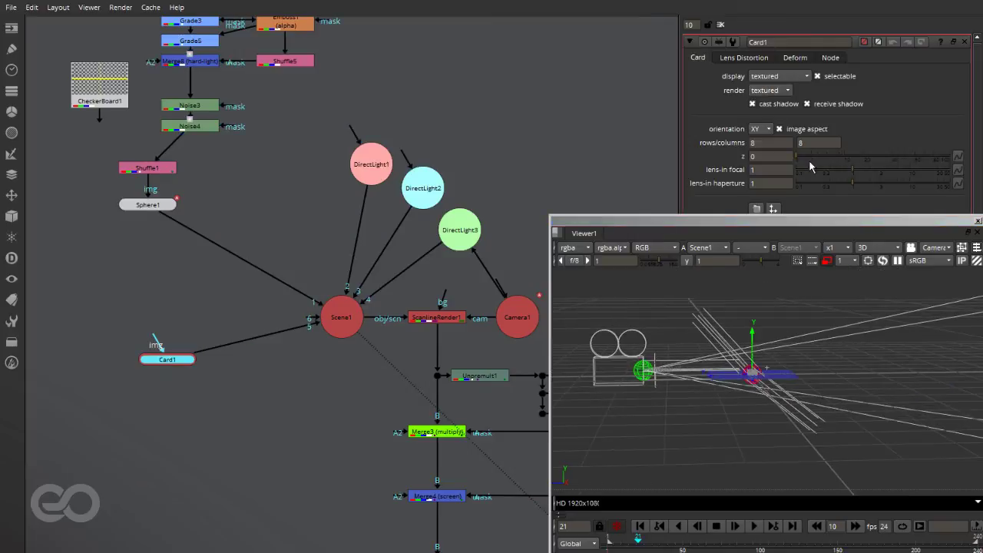
{"action": "left_click_drag", "start_coordinate": [797, 159], "coordinate": [956, 157]}
{"action": "middle_click_drag", "start_coordinate": [863, 358], "coordinate": [637, 355], "text": "alt"}
{"action": "left_click_drag", "start_coordinate": [636, 355], "coordinate": [691, 361], "text": "ctrl"}
{"action": "middle_click_drag", "start_coordinate": [691, 361], "coordinate": [810, 374], "text": "alt"}
{"action": "left_click_drag", "start_coordinate": [811, 377], "coordinate": [828, 391], "text": "ctrl"}
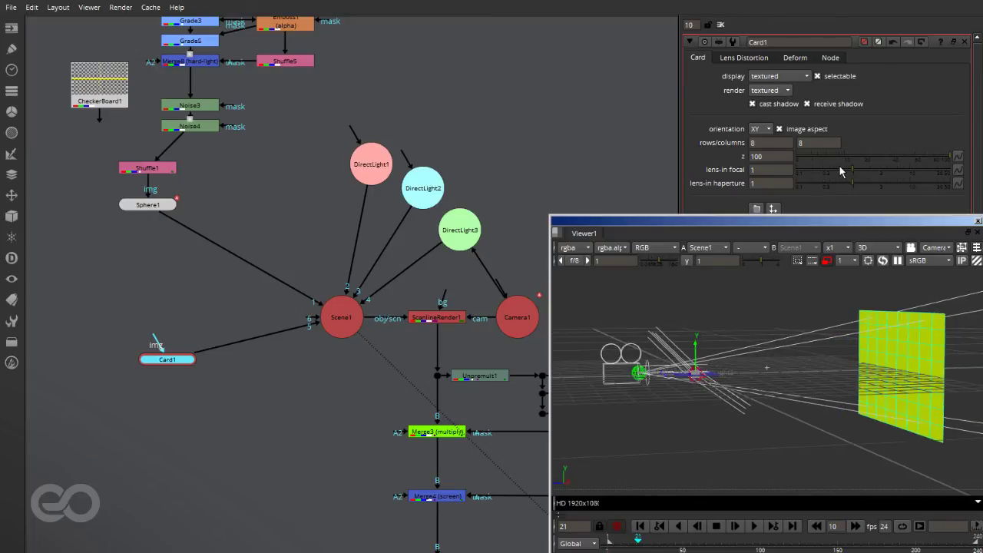
Step: Move the Viewer1 window to uncover Card1's transform settings and adjust the card's size to cover the camera's view
{"action": "left_click_drag", "start_coordinate": [747, 221], "coordinate": [418, 177]}
{"action": "left_click_drag", "start_coordinate": [900, 292], "coordinate": [903, 293]}
{"action": "left_click", "coordinate": [810, 279]}
{"action": "type", "text": ".5"}
{"action": "key", "text": "Down"}
{"action": "left_click_drag", "start_coordinate": [498, 310], "coordinate": [792, 301], "text": "ctrl"}
{"action": "left_click_drag", "start_coordinate": [466, 180], "coordinate": [794, 224]}
Step: Add a Read node with the Free_Starfield_4500x3000 JPG above Card1 and connect it to the card's img input
{"action": "left_click", "coordinate": [191, 415]}
{"action": "left_click", "coordinate": [191, 415]}
{"action": "scroll", "coordinate": [194, 414], "scroll_direction": "down", "scroll_amount": 2}
{"action": "scroll", "coordinate": [162, 339], "scroll_direction": "up", "scroll_amount": 6}
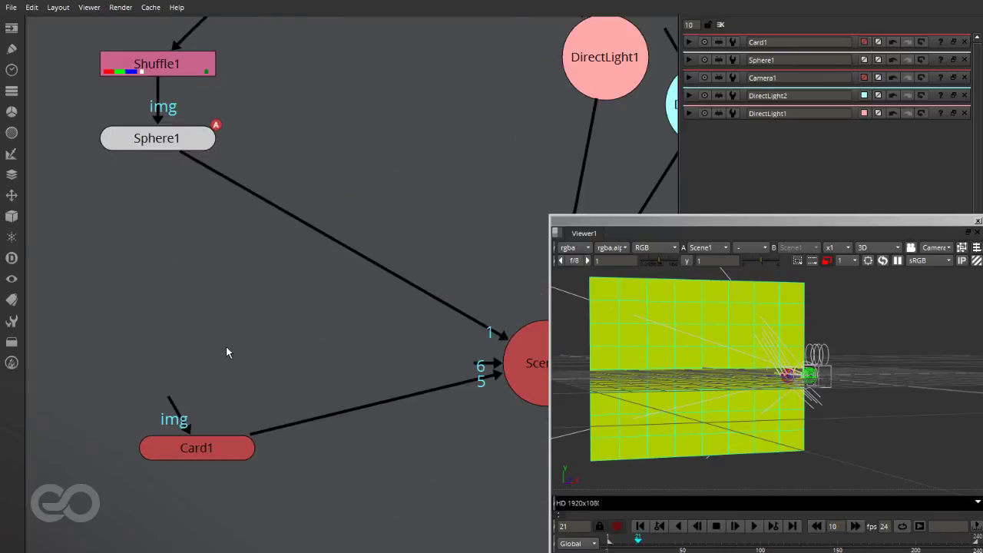
{"action": "key", "text": "Tab"}
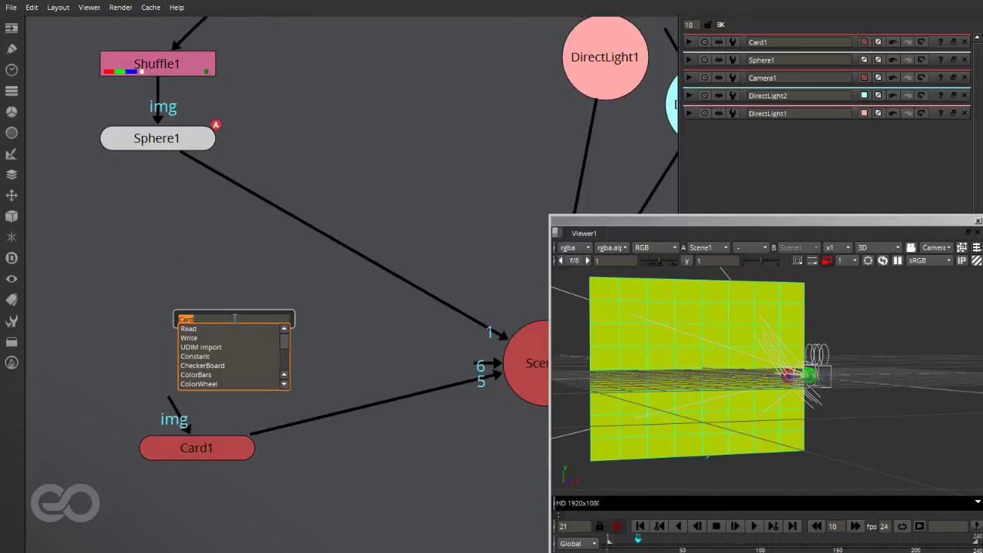
{"action": "type", "text": "red"}
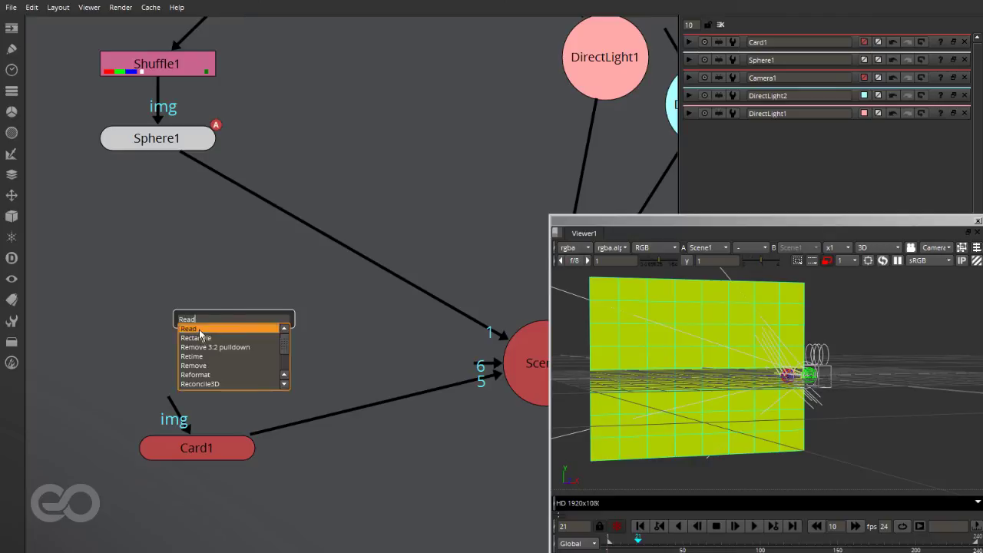
{"action": "key", "text": "Return"}
{"action": "left_click", "coordinate": [119, 269]}
{"action": "left_click_drag", "start_coordinate": [195, 220], "coordinate": [256, 163]}
{"action": "left_click", "coordinate": [503, 377]}
{"action": "left_click_drag", "start_coordinate": [235, 306], "coordinate": [199, 340]}
Step: Show Merge5 in Viewer1 to check the starfield behind the planet
{"action": "scroll", "coordinate": [150, 300], "scroll_direction": "down", "scroll_amount": 7}
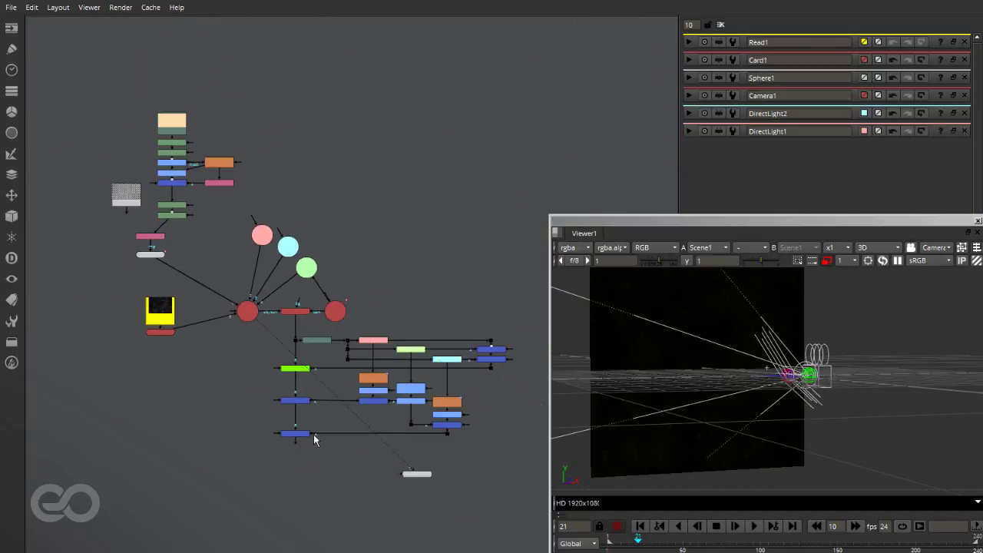
{"action": "scroll", "coordinate": [313, 435], "scroll_direction": "up", "scroll_amount": 5}
{"action": "left_click", "coordinate": [285, 428]}
{"action": "key", "text": "1"}
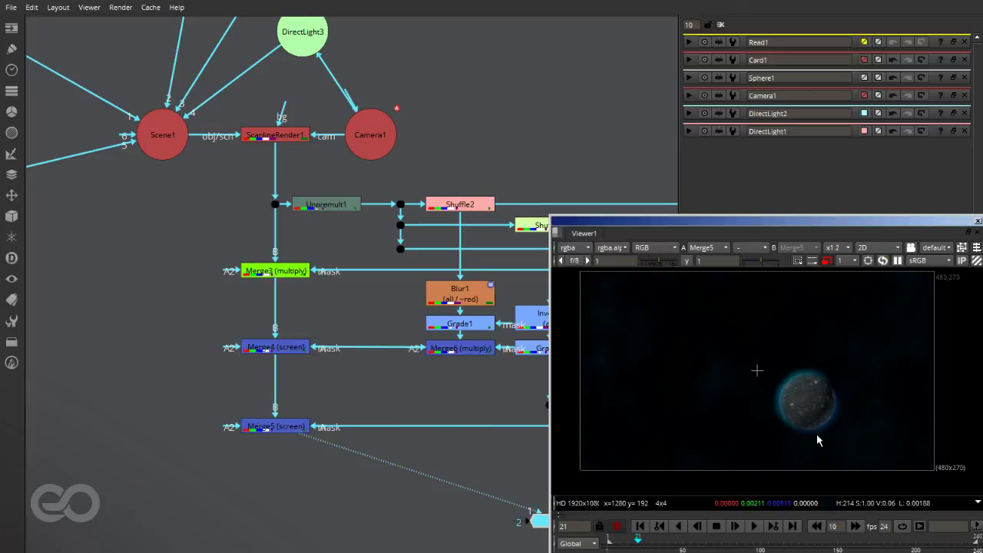
{"action": "scroll", "coordinate": [420, 514], "scroll_direction": "down", "scroll_amount": 3}
{"action": "scroll", "coordinate": [281, 350], "scroll_direction": "up", "scroll_amount": 5}
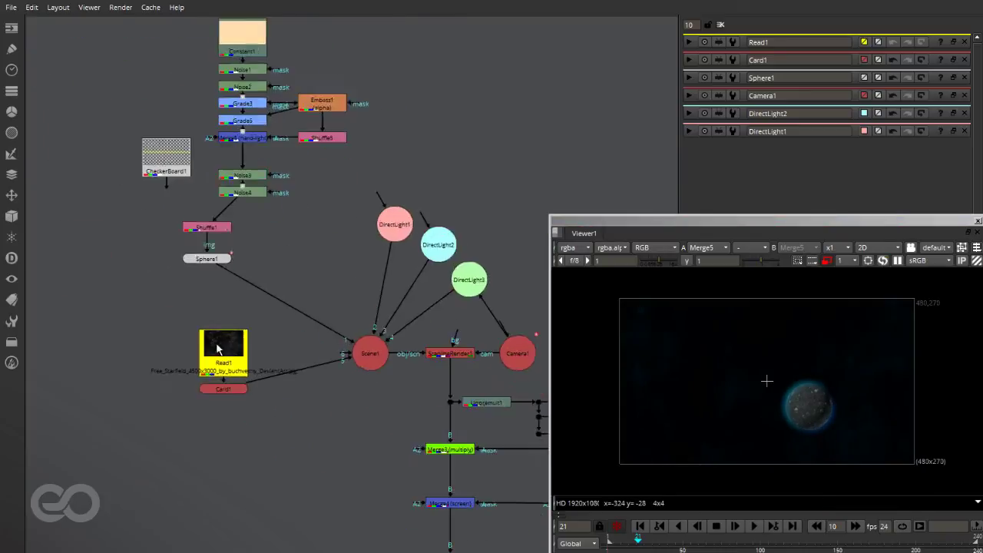
Step: Insert a Shuffle node between Read1 and Card1
{"action": "double_click", "coordinate": [226, 315]}
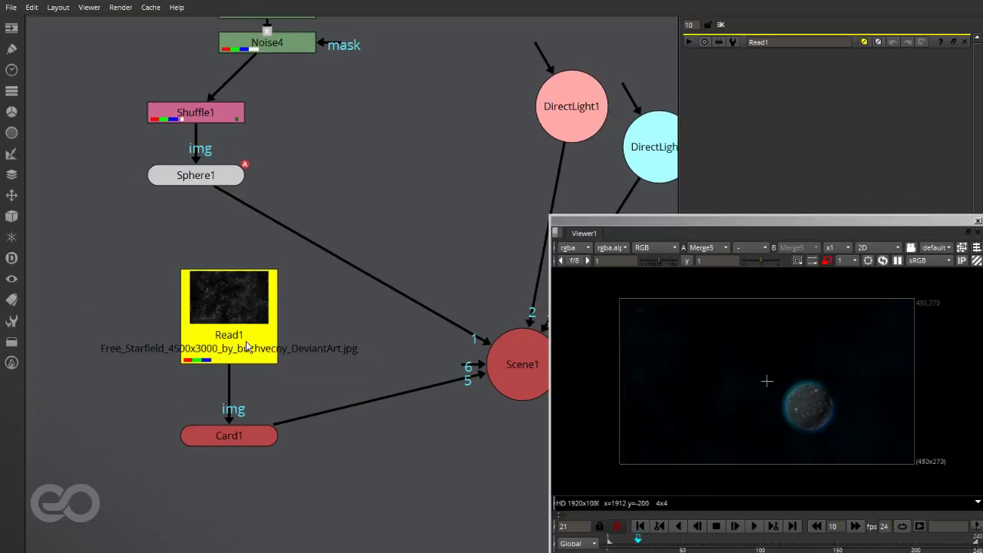
{"action": "scroll", "coordinate": [133, 393], "scroll_direction": "down", "scroll_amount": 3}
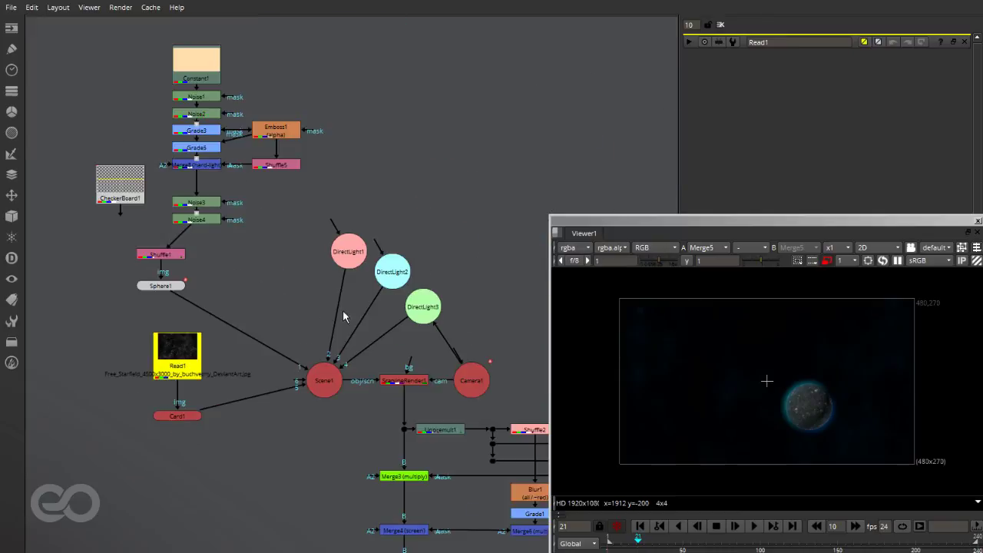
{"action": "scroll", "coordinate": [179, 371], "scroll_direction": "up", "scroll_amount": 5}
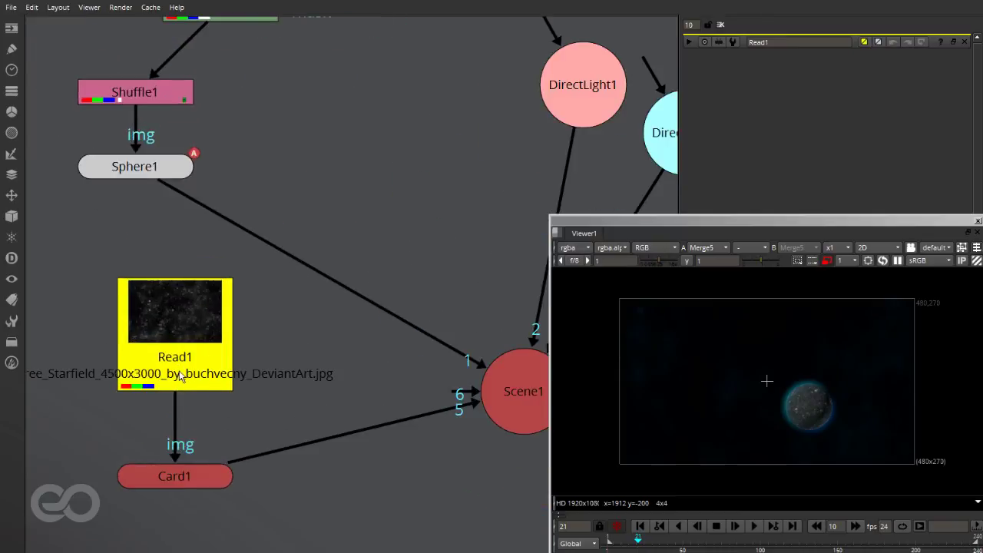
{"action": "double_click", "coordinate": [188, 367]}
{"action": "scroll", "coordinate": [258, 349], "scroll_direction": "down", "scroll_amount": 2}
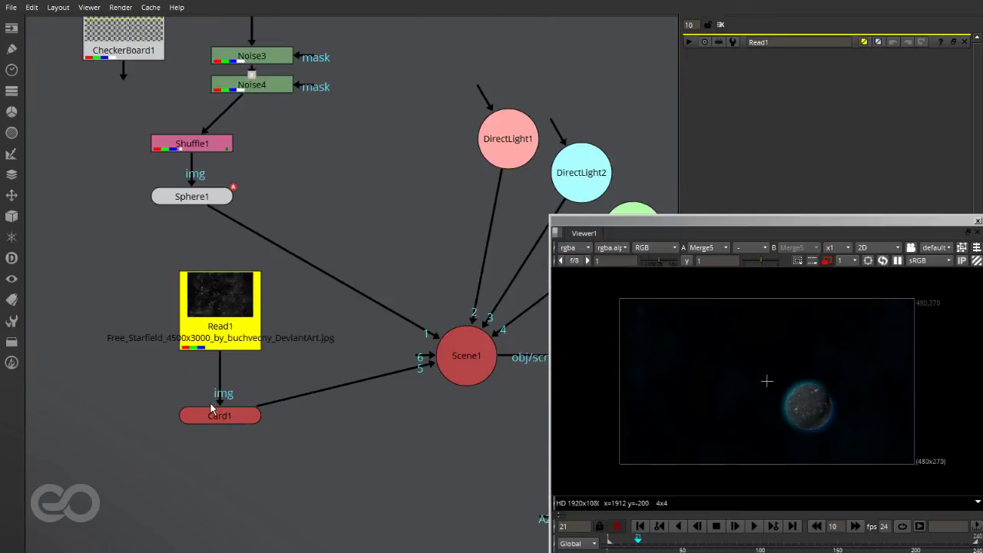
{"action": "key", "text": "Tab"}
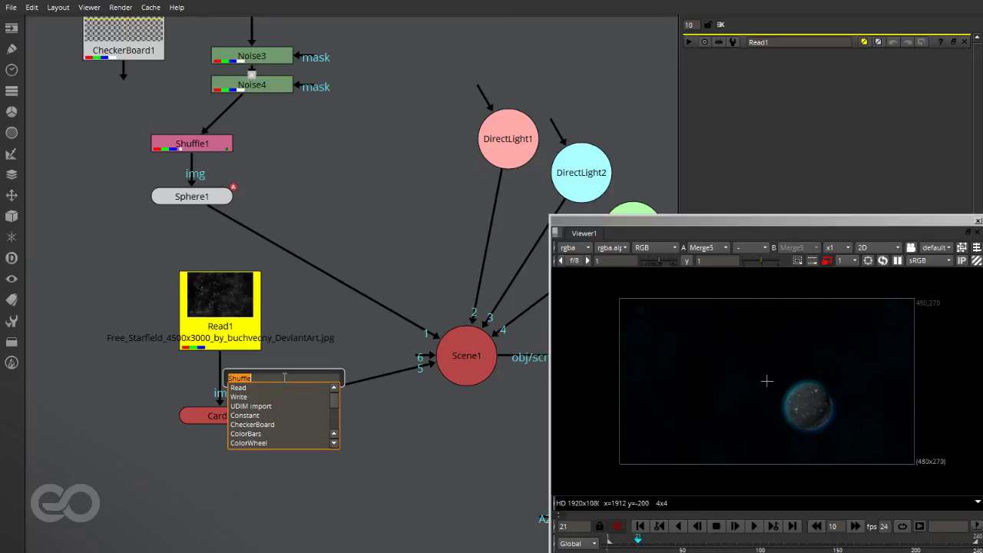
{"action": "key", "text": "Return"}
{"action": "left_click_drag", "start_coordinate": [284, 377], "coordinate": [224, 376]}
Step: Send the starfield Shuffle's rgba channels to the stars layer and set its second output to rgb, filled with black
{"action": "left_click", "coordinate": [891, 106]}
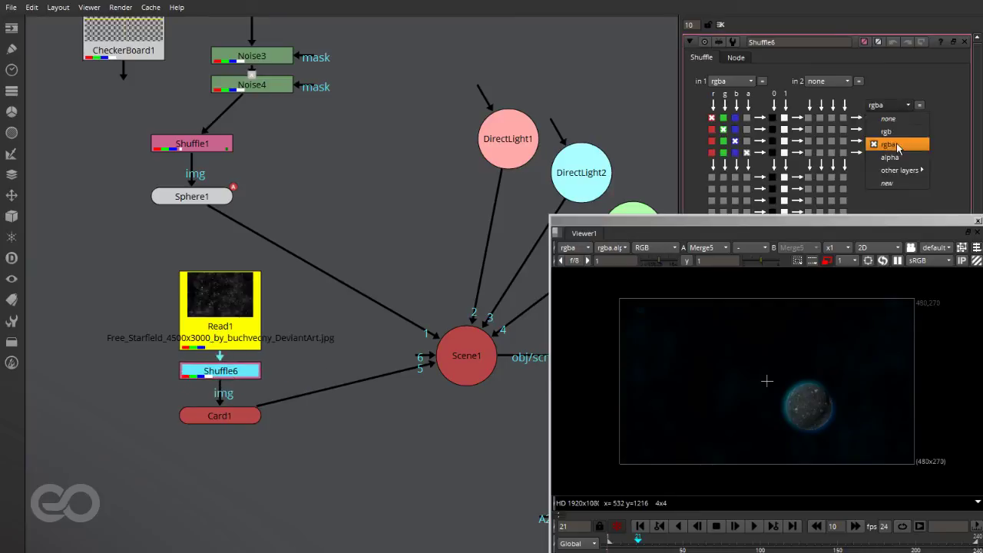
{"action": "mouse_move", "coordinate": [898, 170]}
{"action": "left_click", "coordinate": [951, 313]}
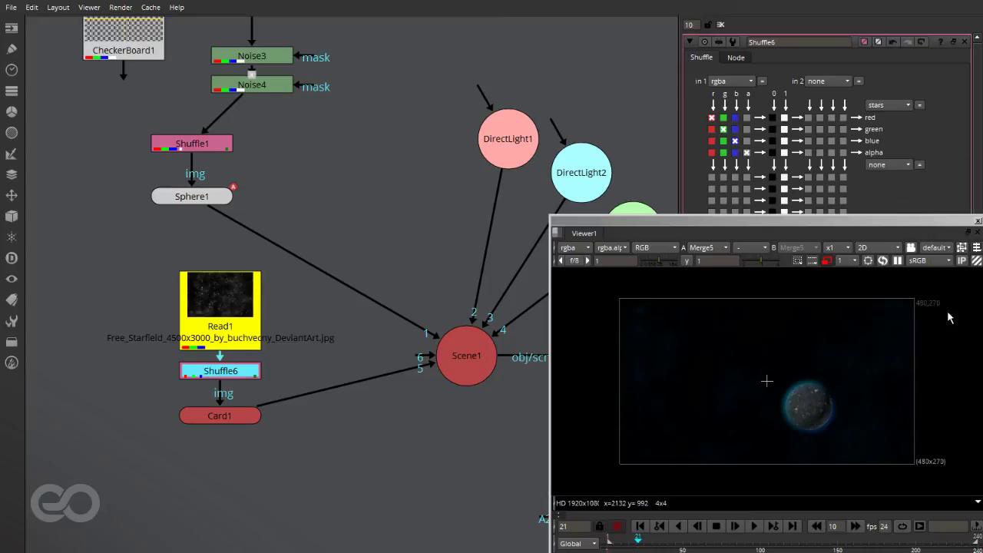
{"action": "key", "text": "grave"}
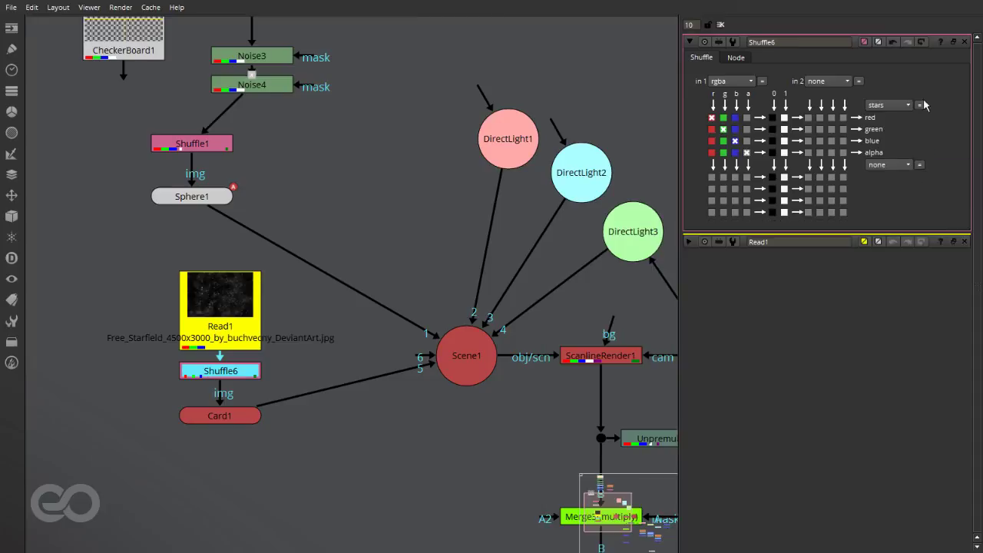
{"action": "left_click", "coordinate": [888, 166]}
{"action": "left_click", "coordinate": [900, 200]}
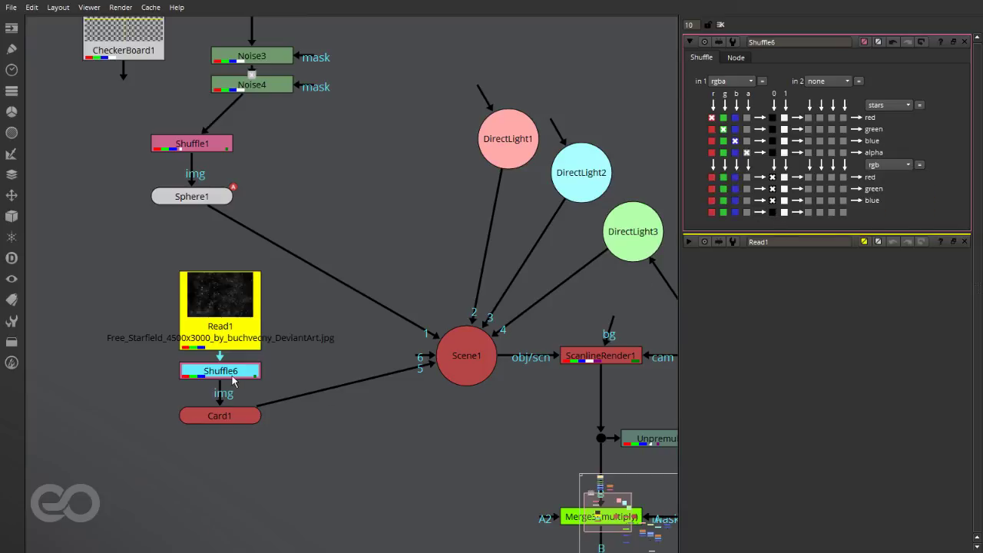
Step: Show Shuffle6 in Viewer1 and display its stars layer
{"action": "key", "text": "1"}
{"action": "scroll", "coordinate": [773, 395], "scroll_direction": "down", "scroll_amount": 5}
{"action": "left_click", "coordinate": [574, 247]}
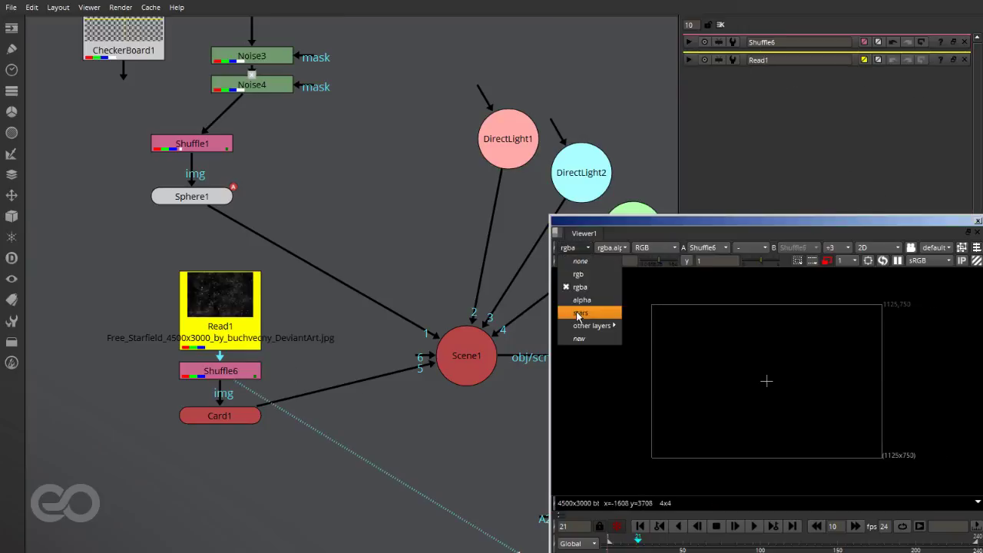
{"action": "left_click", "coordinate": [580, 313]}
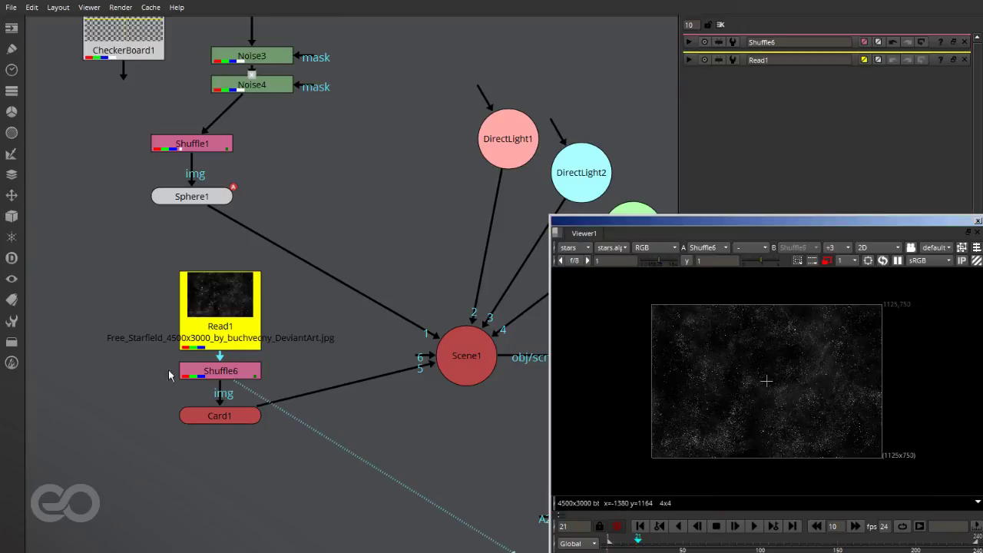
Step: Show Merge3 in Viewer1 to check the rendered stars layer around the planet
{"action": "scroll", "coordinate": [81, 334], "scroll_direction": "down", "scroll_amount": 5}
{"action": "scroll", "coordinate": [261, 400], "scroll_direction": "up", "scroll_amount": 8}
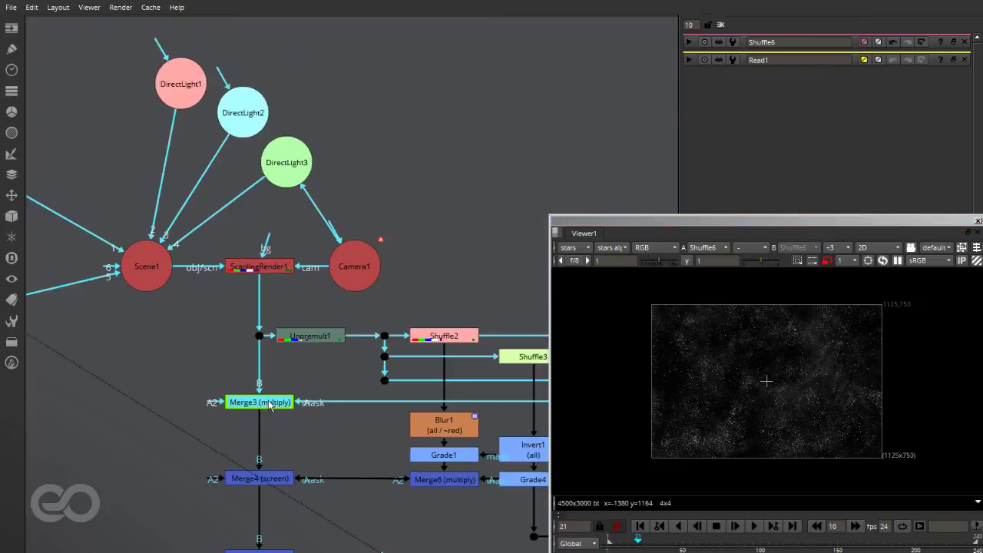
{"action": "left_click", "coordinate": [271, 403]}
{"action": "key", "text": "1"}
{"action": "middle_click", "coordinate": [783, 389]}
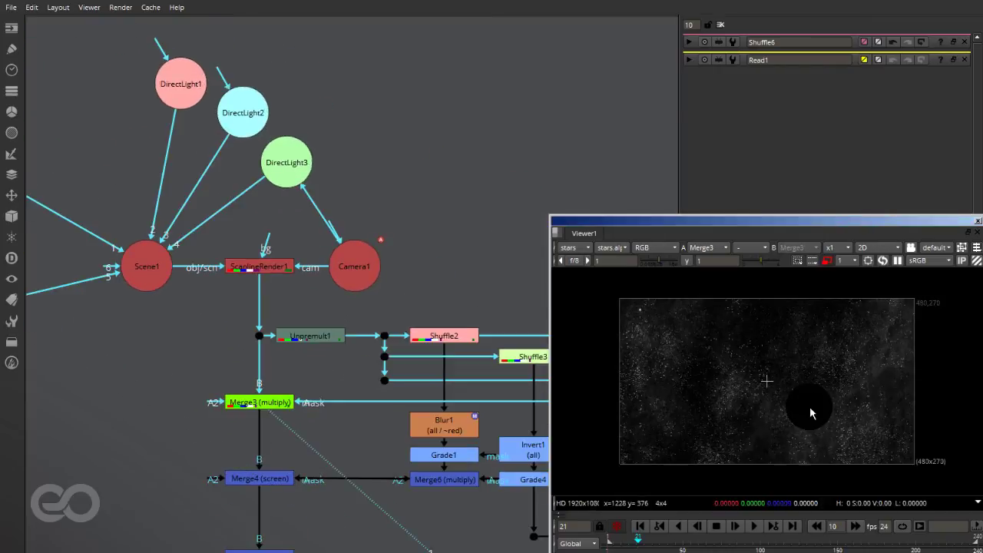
Step: Switch Viewer1 from the stars layer back to rgba to check the planet on its own
{"action": "left_click", "coordinate": [571, 249]}
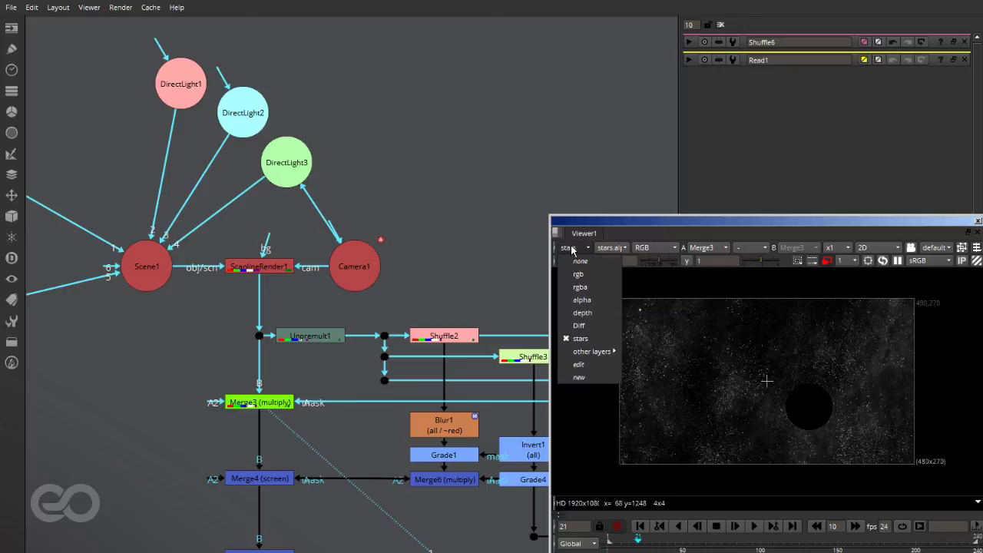
{"action": "left_click", "coordinate": [572, 283]}
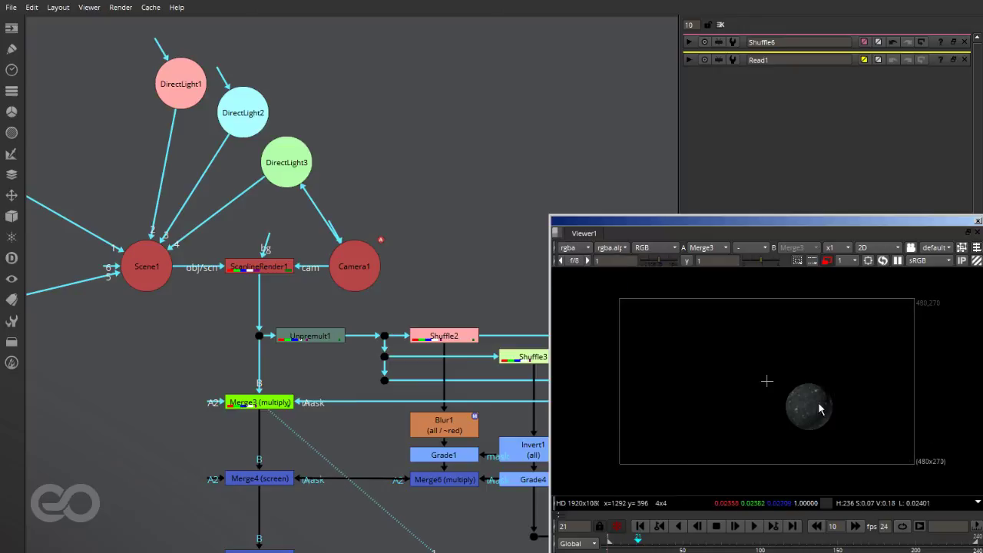
{"action": "left_click", "coordinate": [572, 247]}
{"action": "left_click", "coordinate": [590, 277]}
{"action": "left_click", "coordinate": [571, 247]}
{"action": "left_click", "coordinate": [572, 282]}
Step: Show Merge5 in Viewer1 and examine the planet with its rim lights
{"action": "scroll", "coordinate": [293, 290], "scroll_direction": "down", "scroll_amount": 5}
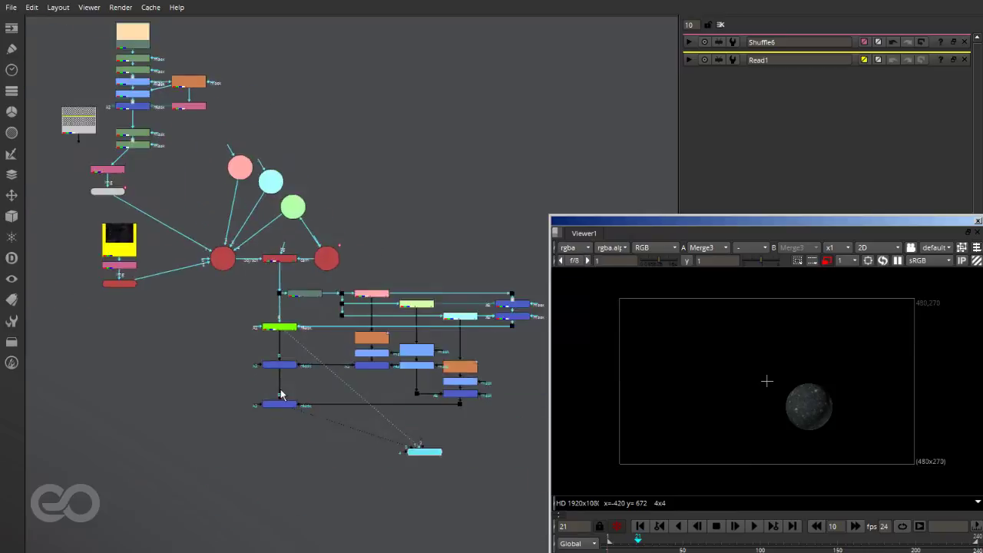
{"action": "scroll", "coordinate": [283, 382], "scroll_direction": "up", "scroll_amount": 6}
{"action": "left_click", "coordinate": [288, 429]}
{"action": "key", "text": "1"}
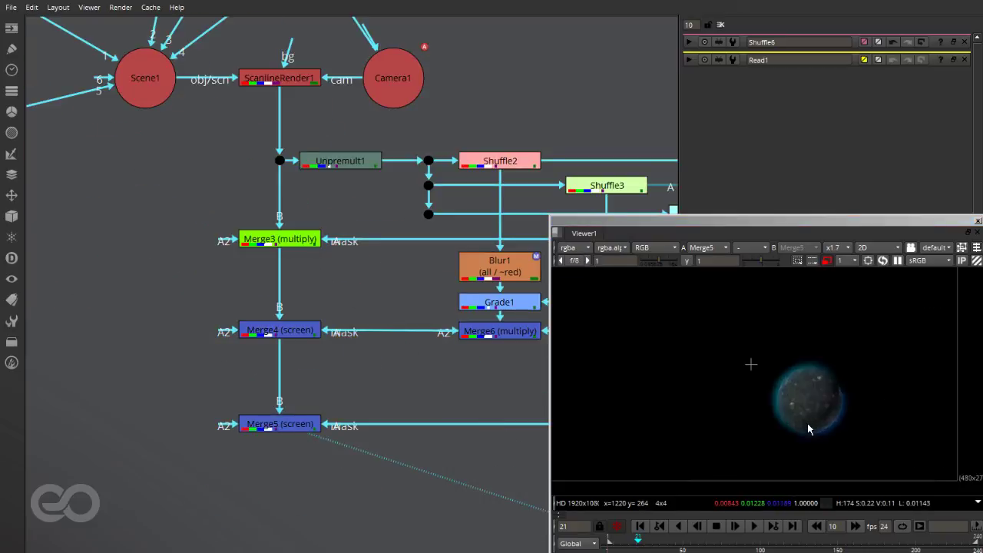
{"action": "scroll", "coordinate": [808, 424], "scroll_direction": "up", "scroll_amount": 5}
{"action": "middle_click", "coordinate": [808, 424]}
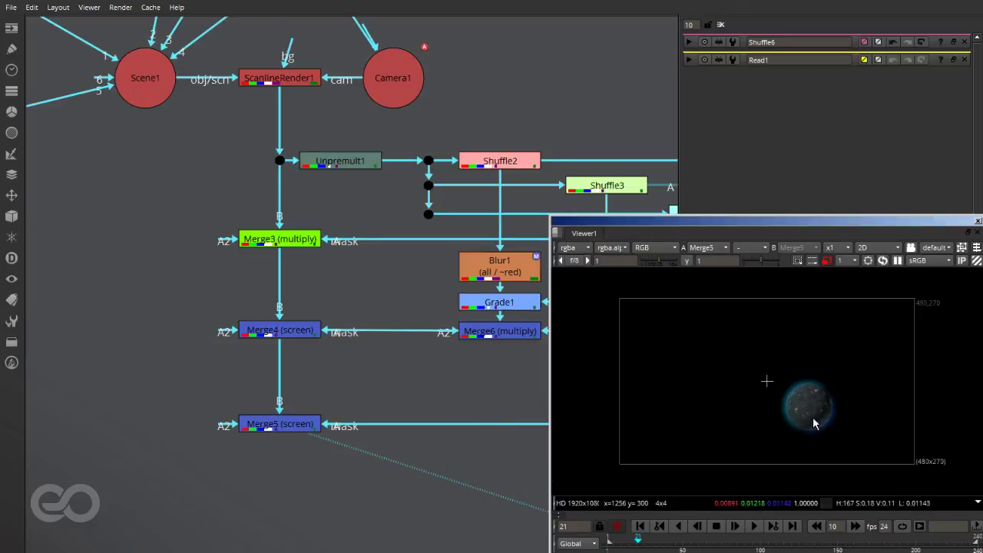
Step: Compare the alpha channels of Merge5 and Merge3, examining the planet's edge up close
{"action": "key", "text": "a"}
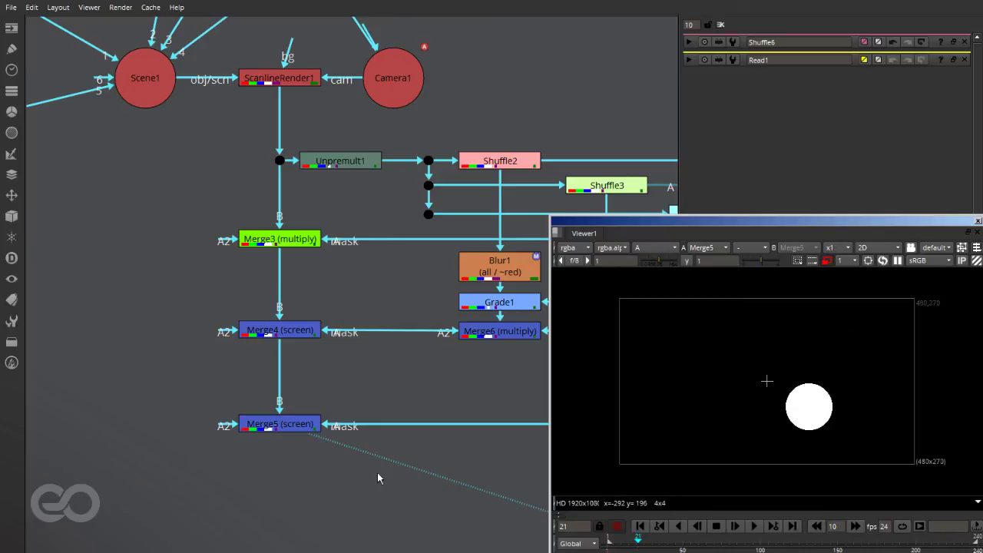
{"action": "left_click", "coordinate": [297, 241]}
{"action": "key", "text": "1"}
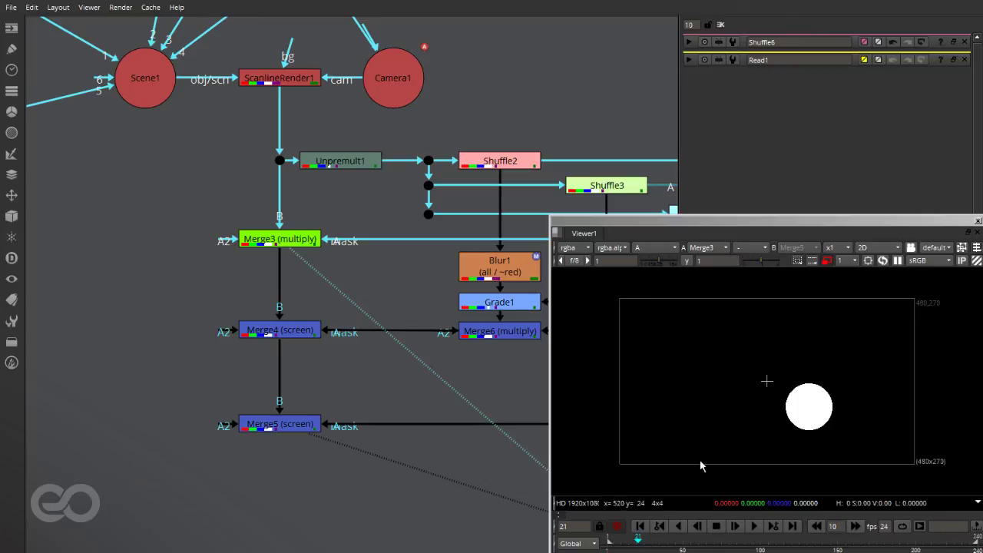
{"action": "key", "text": "a"}
{"action": "key", "text": "a"}
{"action": "scroll", "coordinate": [820, 398], "scroll_direction": "up", "scroll_amount": 10}
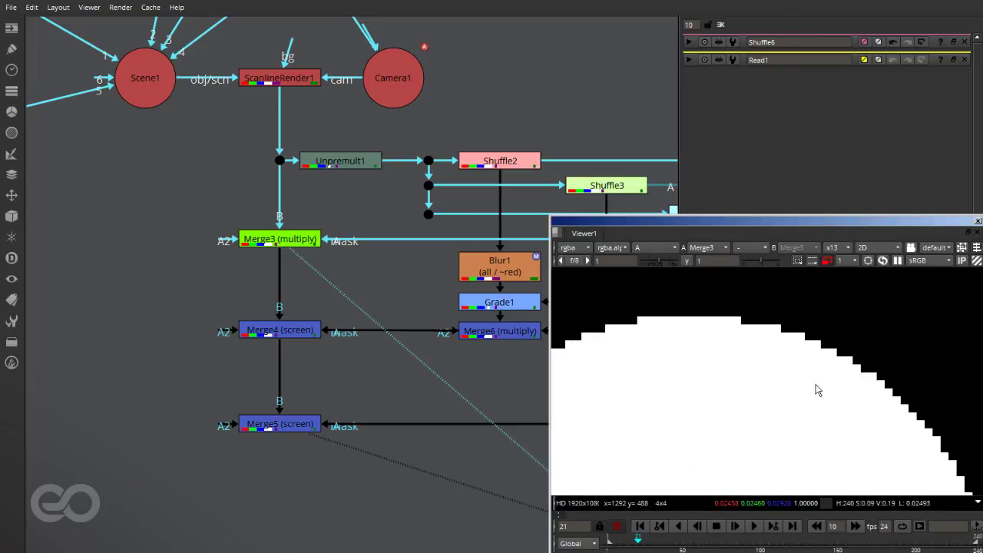
{"action": "scroll", "coordinate": [341, 399], "scroll_direction": "down", "scroll_amount": 5}
{"action": "scroll", "coordinate": [377, 398], "scroll_direction": "up", "scroll_amount": 7}
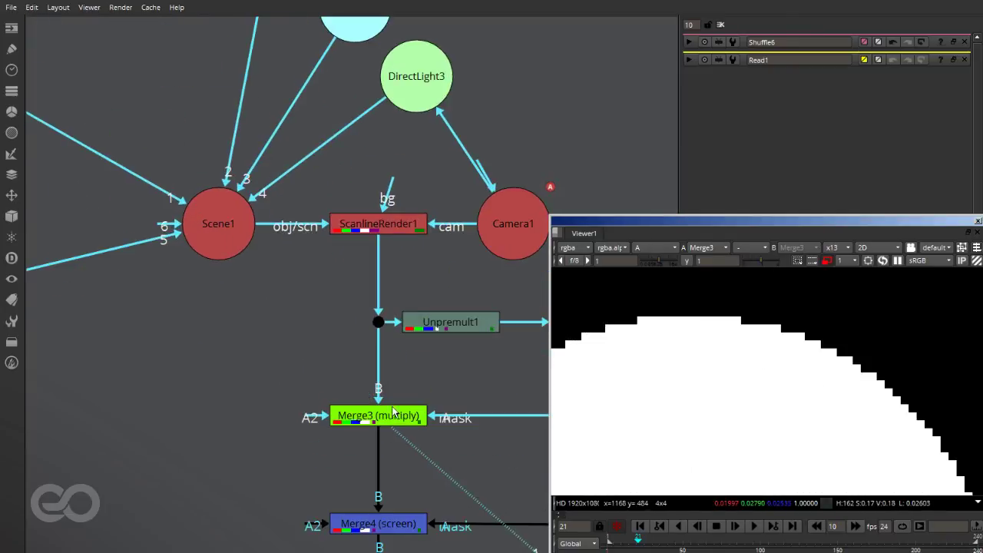
{"action": "scroll", "coordinate": [403, 429], "scroll_direction": "down", "scroll_amount": 5}
{"action": "scroll", "coordinate": [403, 430], "scroll_direction": "up", "scroll_amount": 6}
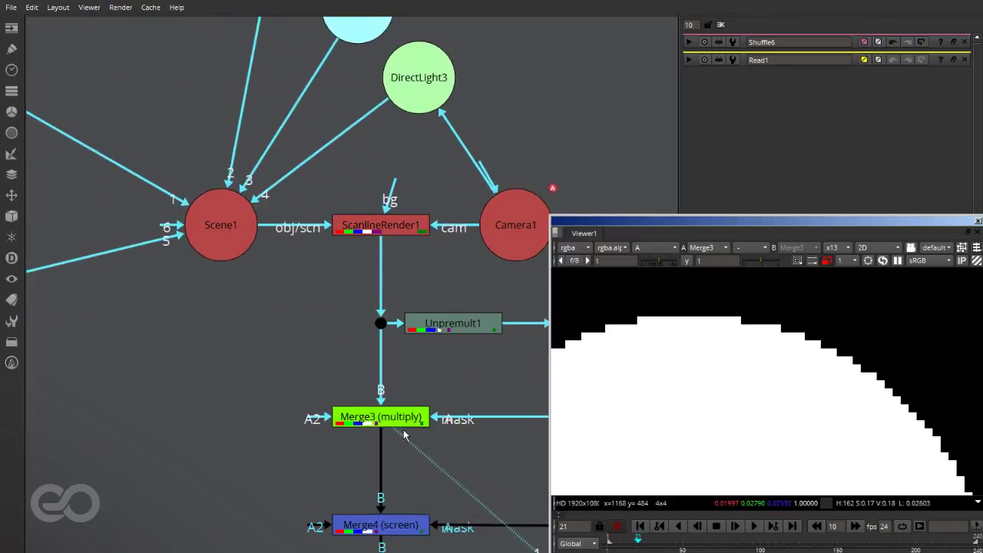
{"action": "left_click", "coordinate": [290, 351]}
{"action": "left_click", "coordinate": [390, 424]}
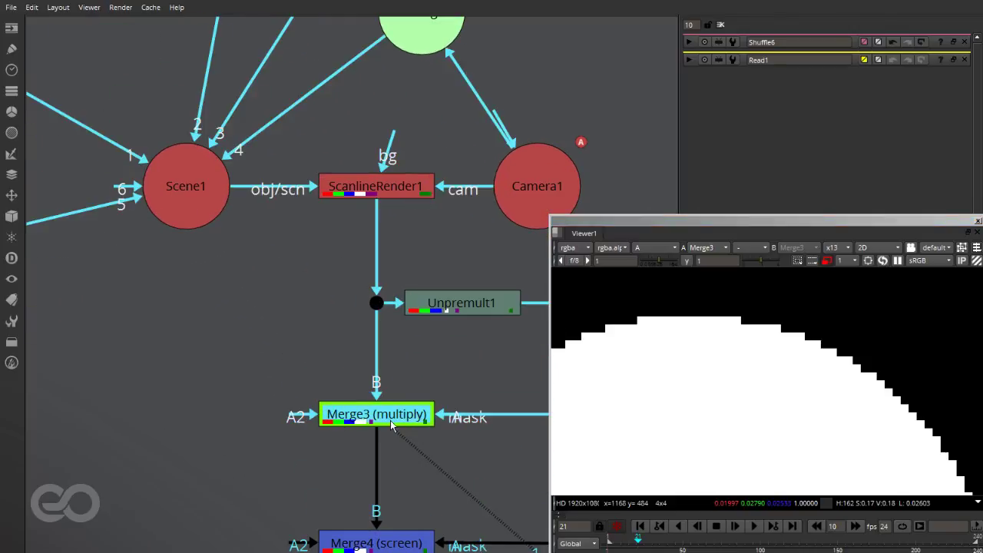
{"action": "left_click", "coordinate": [246, 352]}
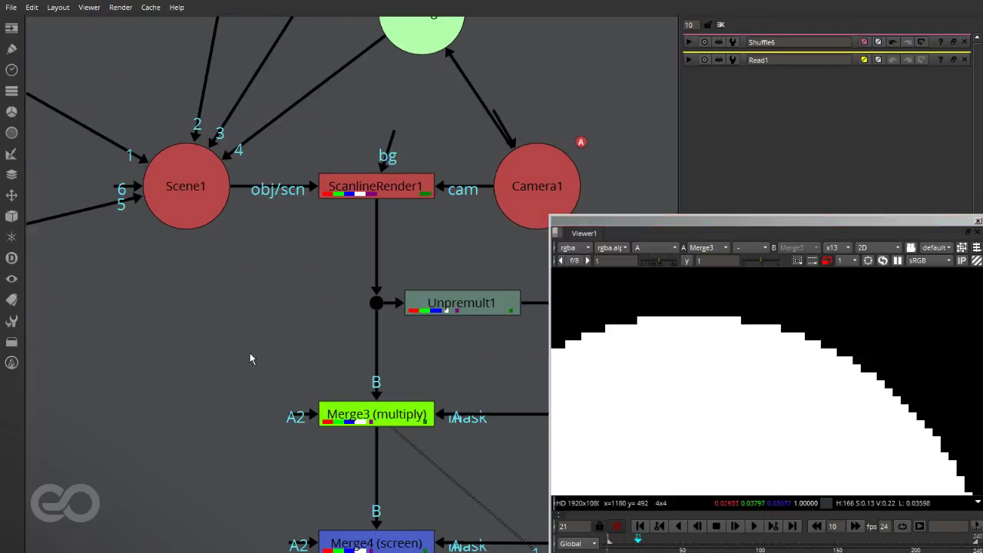
Step: Return Viewer1 to full colour and insert a Merge node directly below Merge3, fed by Merge3
{"action": "left_click", "coordinate": [792, 440]}
{"action": "key", "text": "a"}
{"action": "key", "text": "Tab"}
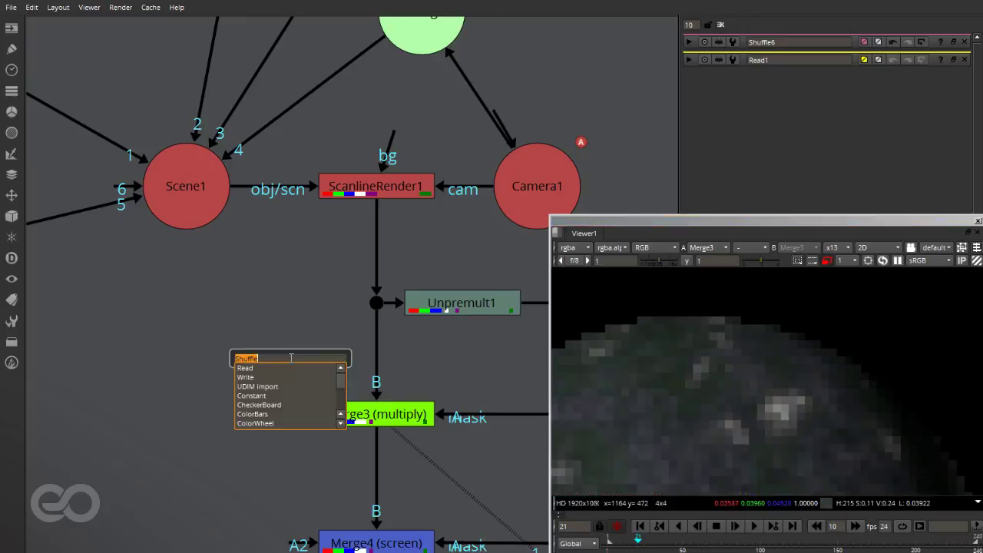
{"action": "type", "text": "merge"}
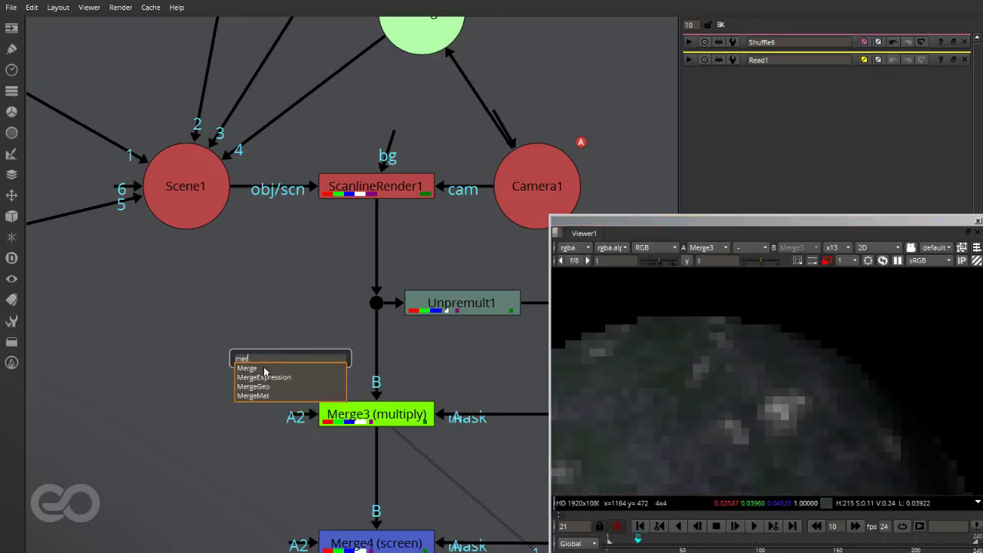
{"action": "key", "text": "Return"}
{"action": "left_click_drag", "start_coordinate": [192, 325], "coordinate": [365, 468]}
{"action": "left_click_drag", "start_coordinate": [353, 432], "coordinate": [379, 410]}
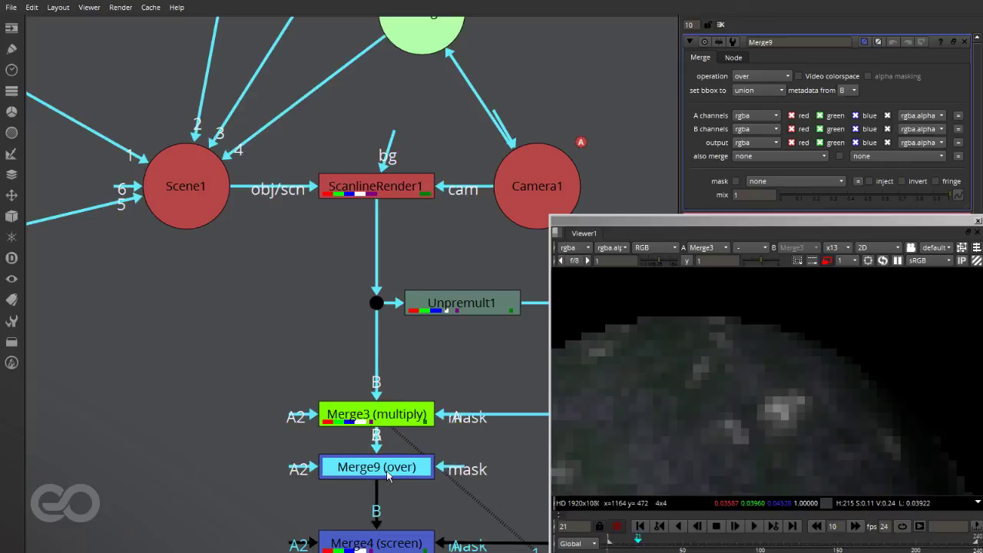
Step: Set Merge3 to also merge all layers
{"action": "left_click", "coordinate": [392, 414]}
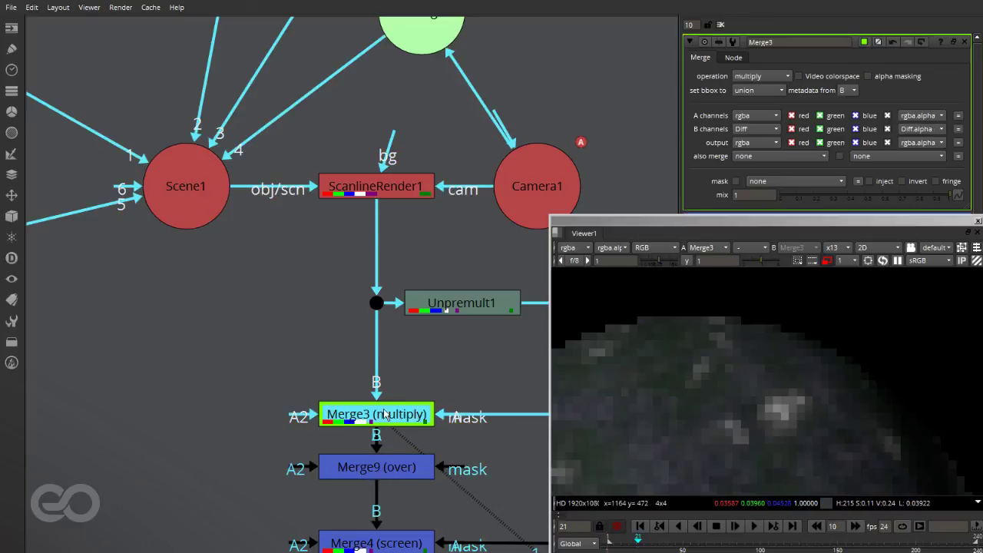
{"action": "left_click", "coordinate": [779, 156]}
{"action": "left_click", "coordinate": [764, 170]}
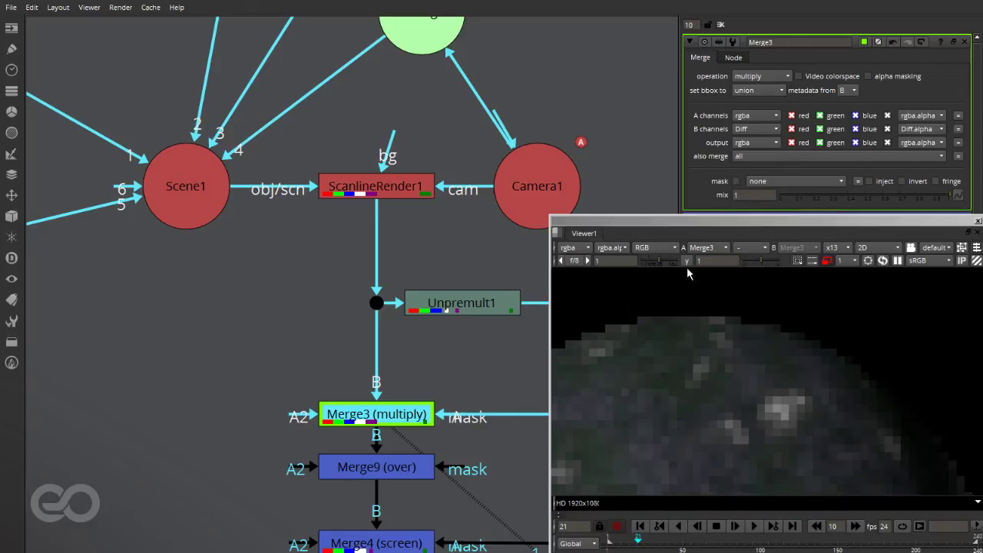
{"action": "scroll", "coordinate": [812, 366], "scroll_direction": "down", "scroll_amount": 5}
{"action": "scroll", "coordinate": [810, 395], "scroll_direction": "up", "scroll_amount": 3}
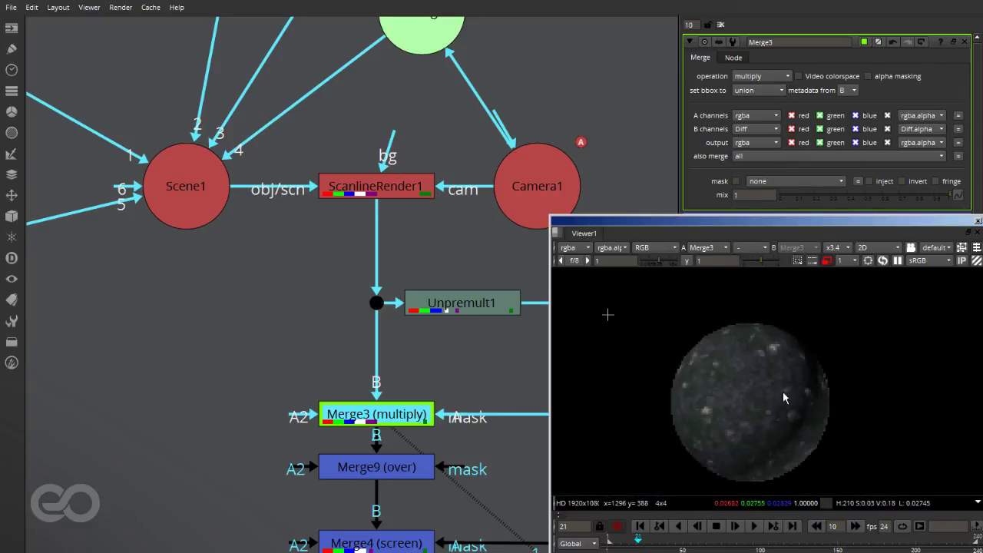
Step: Set the A channels of Merge9 to stars, keep it close below Merge3, and show it in Viewer1
{"action": "left_click_drag", "start_coordinate": [394, 473], "coordinate": [393, 459]}
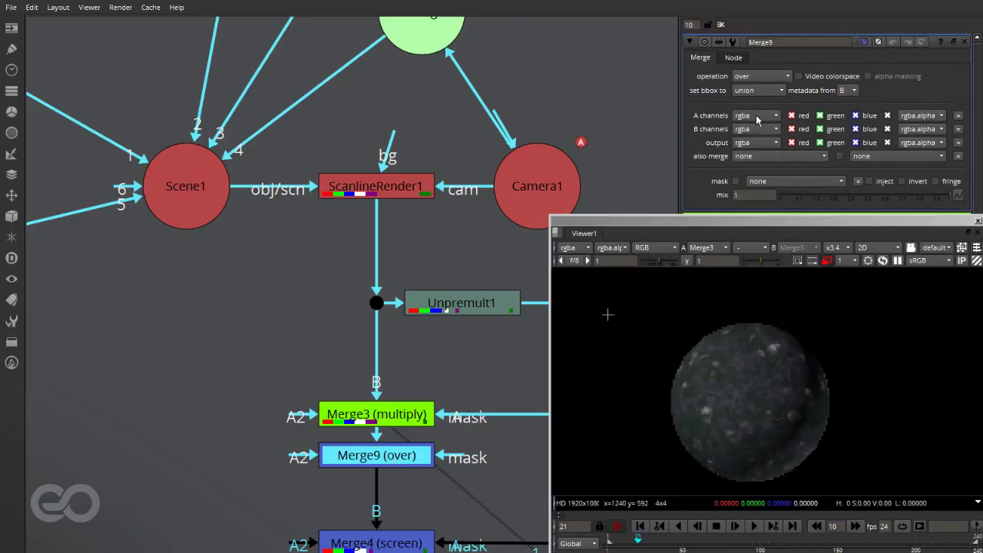
{"action": "left_click", "coordinate": [756, 121]}
{"action": "left_click", "coordinate": [765, 214]}
{"action": "key", "text": "1"}
{"action": "middle_click", "coordinate": [684, 398]}
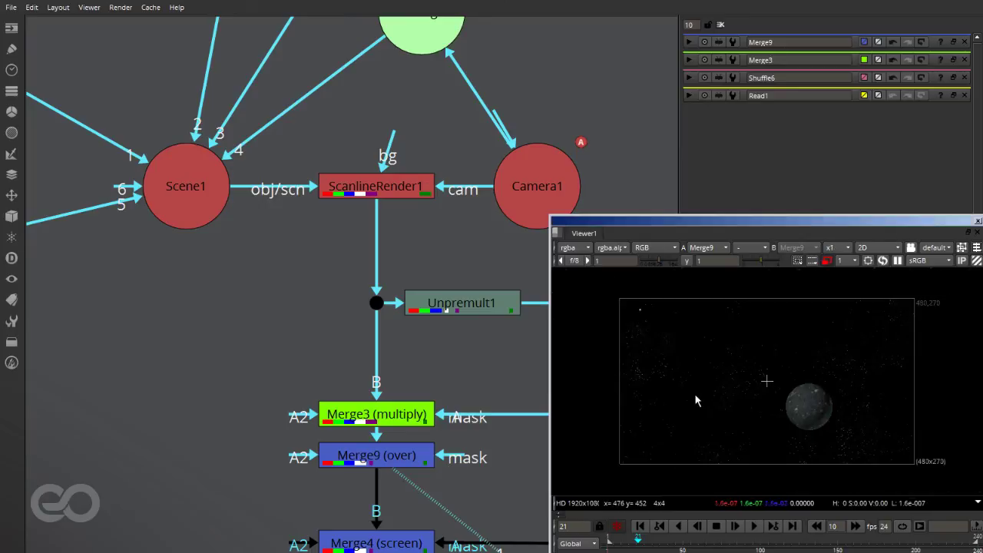
{"action": "scroll", "coordinate": [829, 400], "scroll_direction": "up", "scroll_amount": 3}
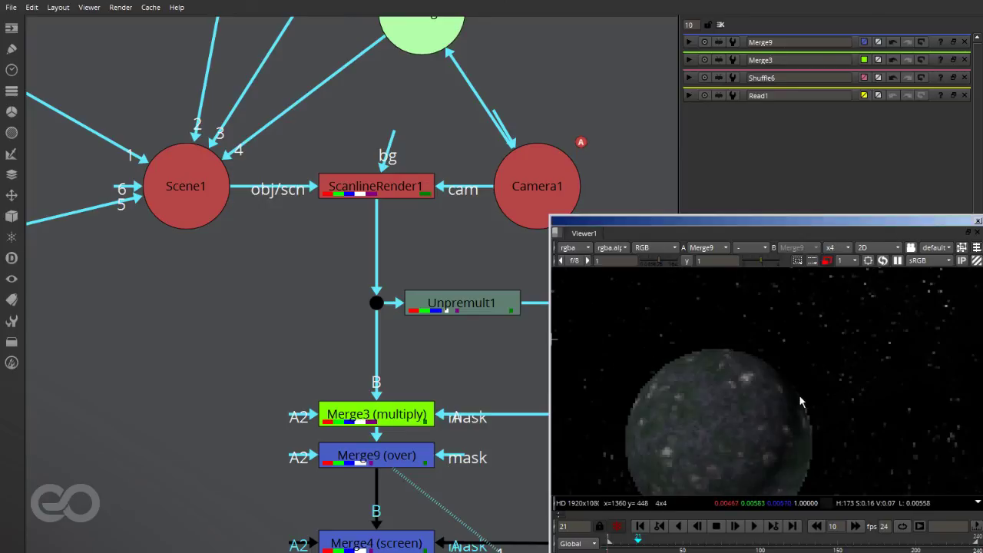
Step: Examine Merge9's settings and its image of the planet over the starfield, both in full and up close
{"action": "double_click", "coordinate": [375, 461]}
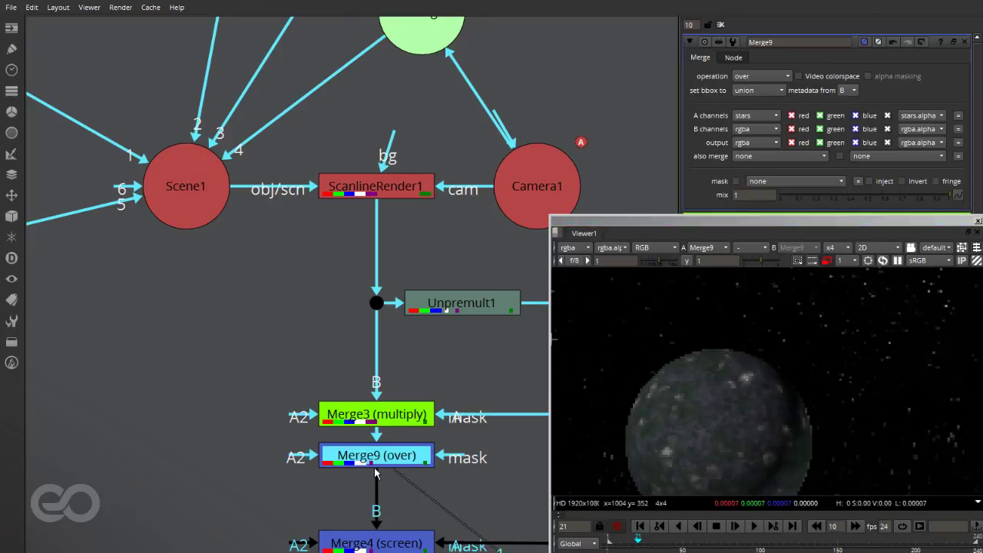
{"action": "scroll", "coordinate": [768, 384], "scroll_direction": "down", "scroll_amount": 5}
{"action": "scroll", "coordinate": [816, 423], "scroll_direction": "up", "scroll_amount": 3}
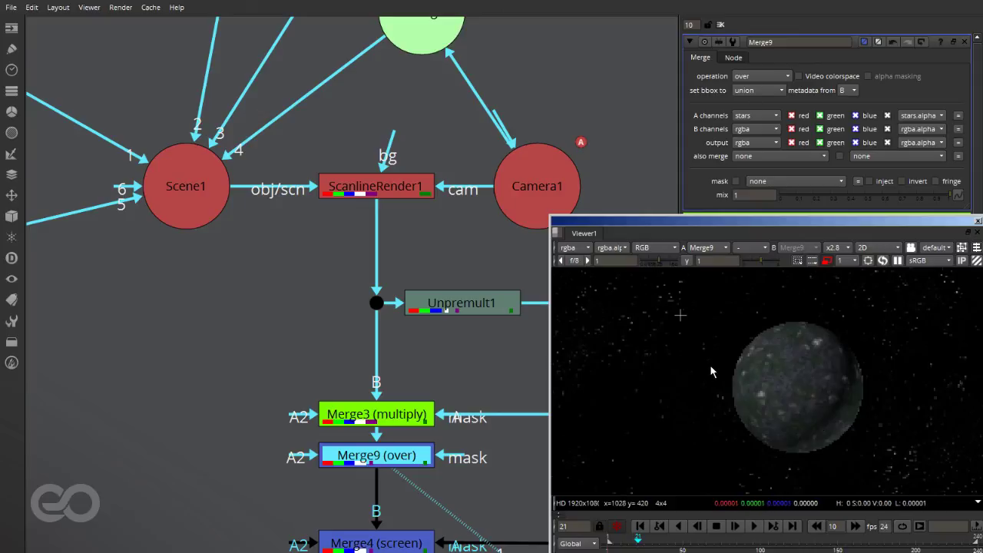
{"action": "scroll", "coordinate": [711, 366], "scroll_direction": "down", "scroll_amount": 7}
{"action": "middle_click", "coordinate": [758, 389]}
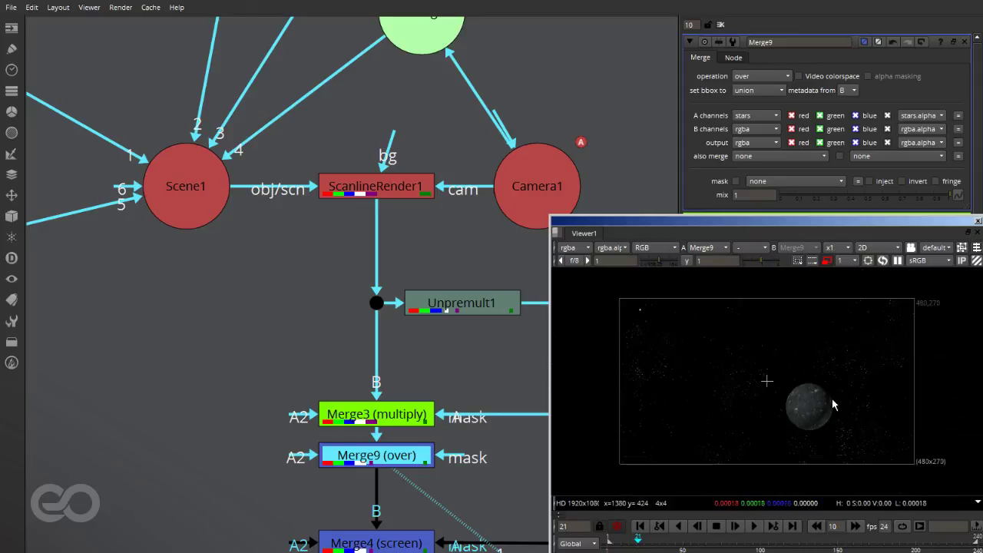
{"action": "scroll", "coordinate": [729, 365], "scroll_direction": "up", "scroll_amount": 5}
{"action": "scroll", "coordinate": [826, 383], "scroll_direction": "up", "scroll_amount": 4}
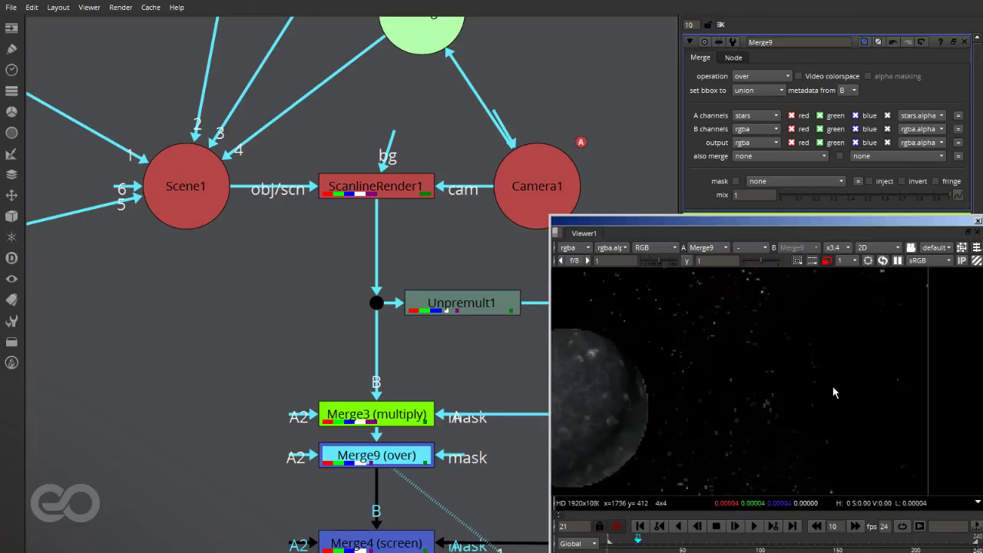
{"action": "scroll", "coordinate": [829, 395], "scroll_direction": "down", "scroll_amount": 4}
{"action": "scroll", "coordinate": [760, 395], "scroll_direction": "up", "scroll_amount": 3}
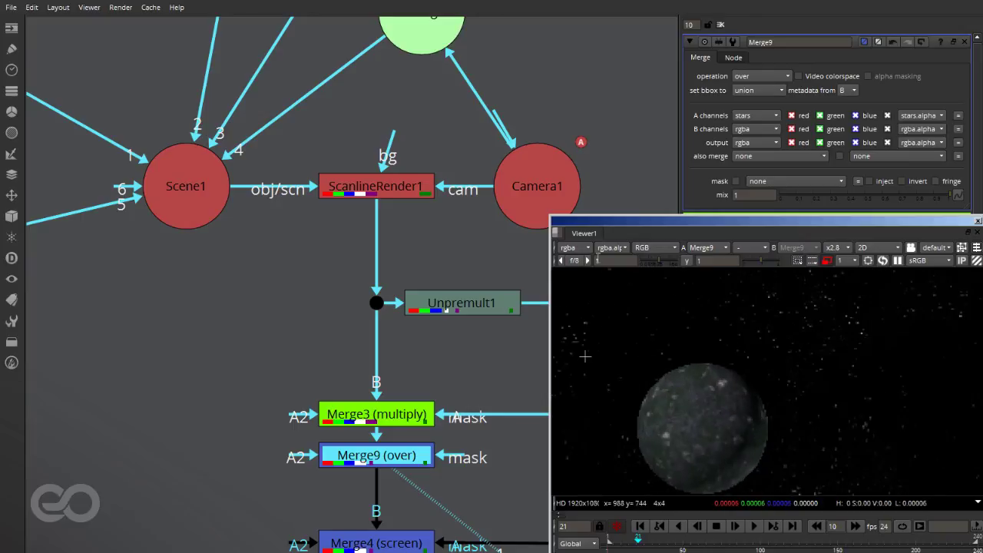
Step: Show the stars layer of Merge9 in Viewer1 and review the Read1, Shuffle6 and Card1 branch
{"action": "left_click", "coordinate": [585, 248]}
{"action": "left_click", "coordinate": [581, 340]}
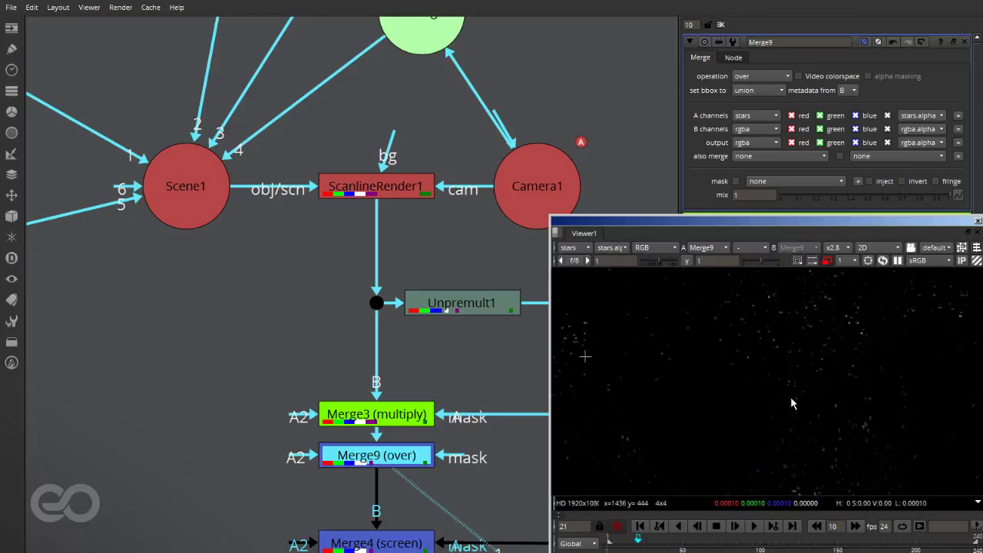
{"action": "scroll", "coordinate": [783, 361], "scroll_direction": "up", "scroll_amount": 2}
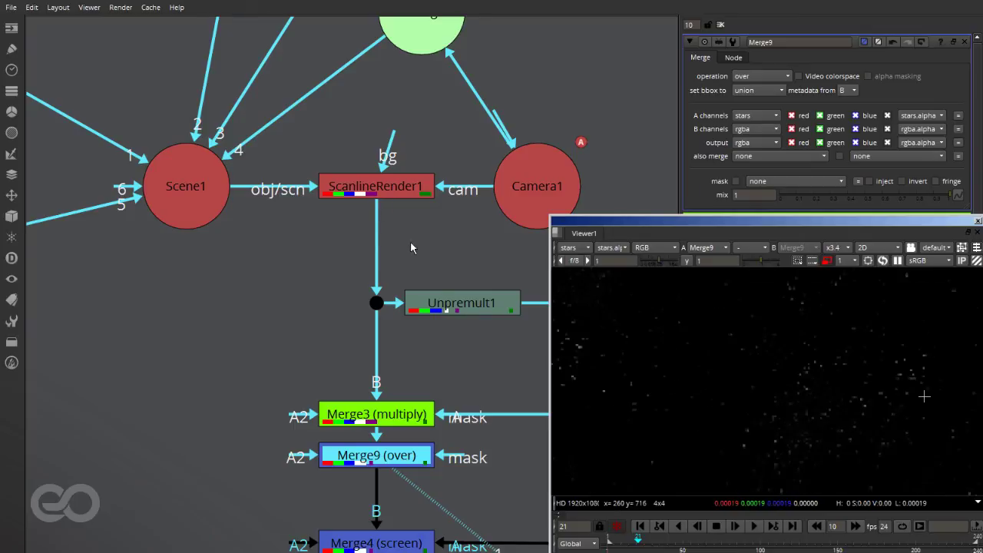
{"action": "scroll", "coordinate": [326, 393], "scroll_direction": "down", "scroll_amount": 3}
{"action": "middle_click_drag", "start_coordinate": [138, 331], "coordinate": [339, 376]}
{"action": "scroll", "coordinate": [158, 337], "scroll_direction": "up", "scroll_amount": 4}
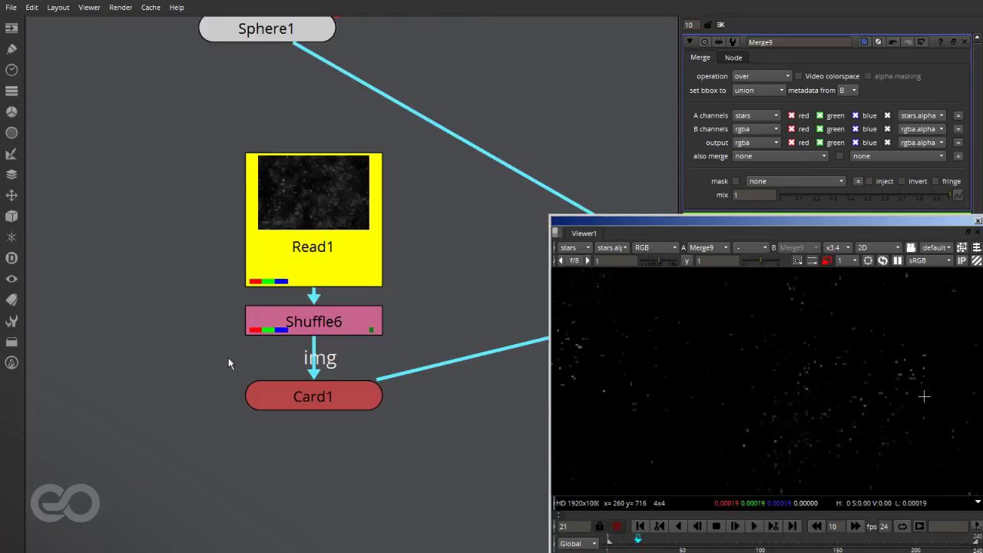
{"action": "scroll", "coordinate": [298, 331], "scroll_direction": "down", "scroll_amount": 5}
{"action": "scroll", "coordinate": [803, 392], "scroll_direction": "down", "scroll_amount": 5}
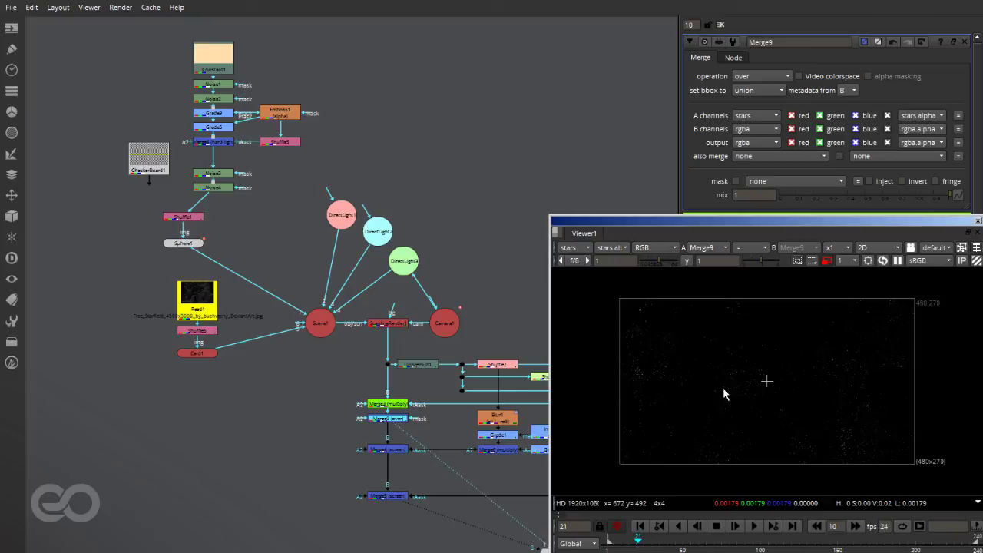
Step: Show Merge5 in Viewer1 as rgba and examine the rim-lit planet against the stars
{"action": "left_click", "coordinate": [395, 498]}
{"action": "key", "text": "1"}
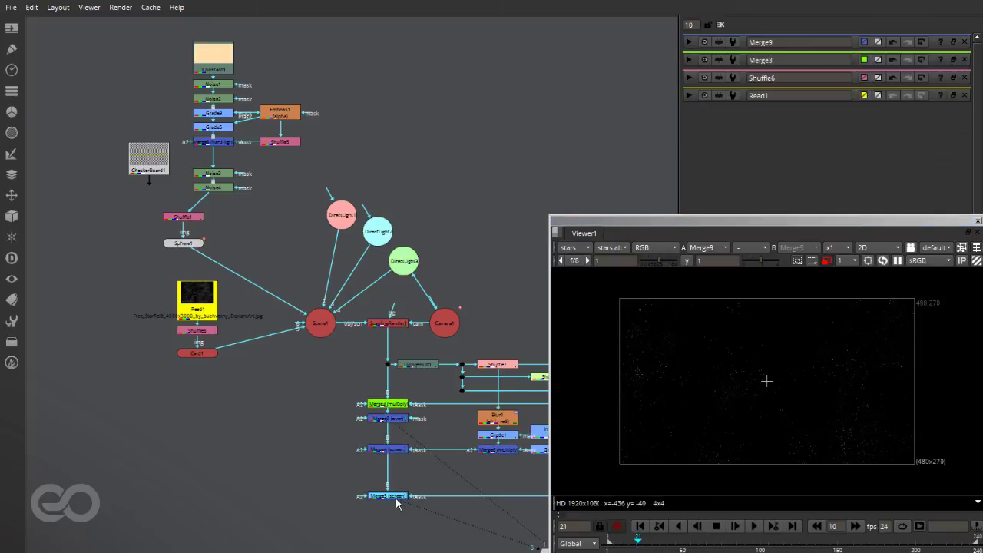
{"action": "left_click", "coordinate": [572, 247]}
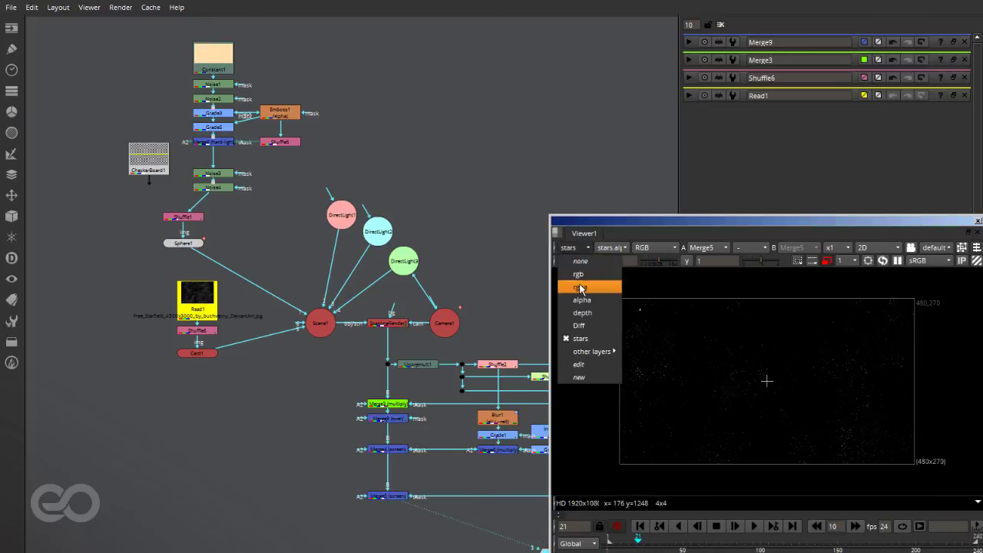
{"action": "left_click", "coordinate": [580, 293]}
{"action": "scroll", "coordinate": [823, 405], "scroll_direction": "up", "scroll_amount": 5}
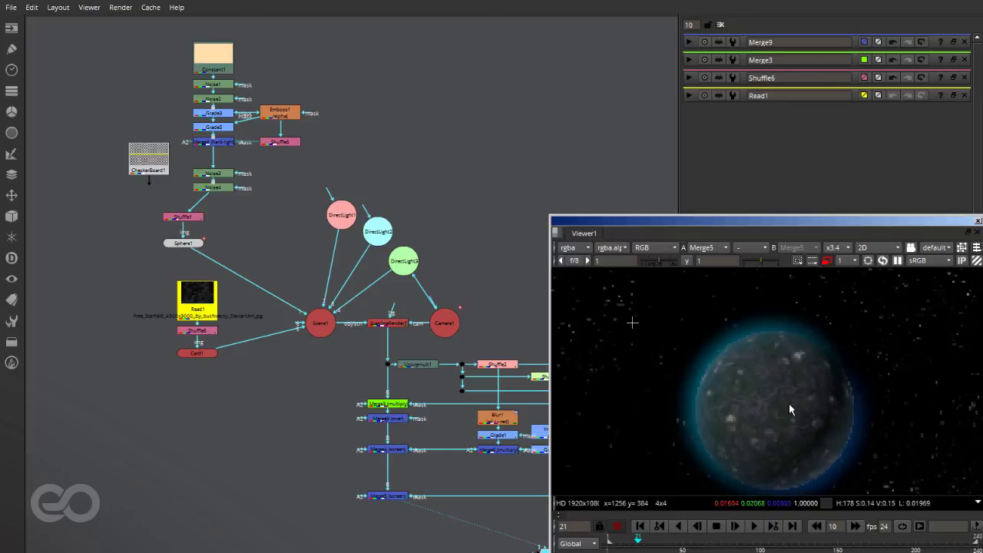
{"action": "middle_click", "coordinate": [789, 407]}
{"action": "scroll", "coordinate": [721, 375], "scroll_direction": "up", "scroll_amount": 5}
{"action": "middle_click", "coordinate": [669, 406]}
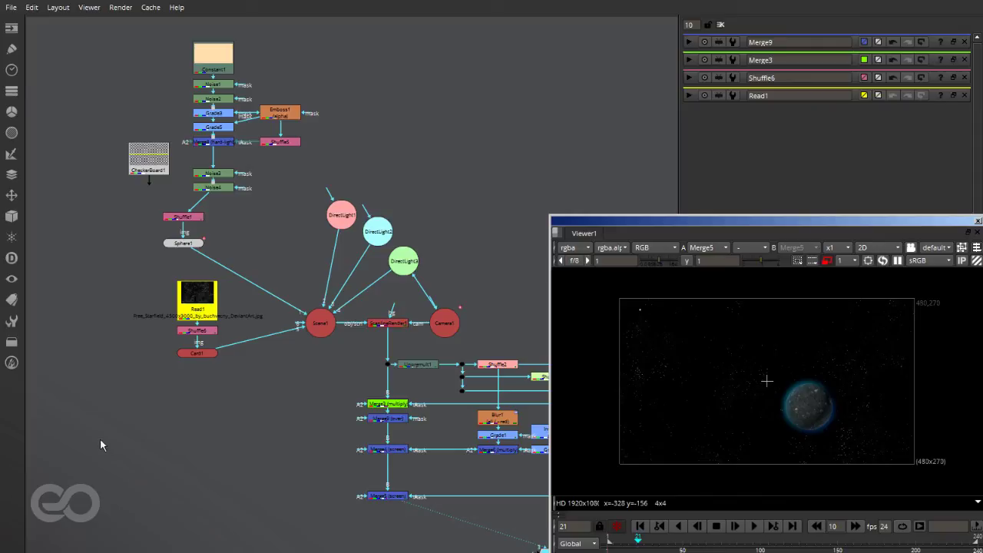
Step: Move the nodes from Constant1 to Merge8, together with Emboss1 and Shuffle5, down close above Noise3
{"action": "scroll", "coordinate": [172, 488], "scroll_direction": "down", "scroll_amount": 3}
{"action": "scroll", "coordinate": [238, 357], "scroll_direction": "up", "scroll_amount": 3}
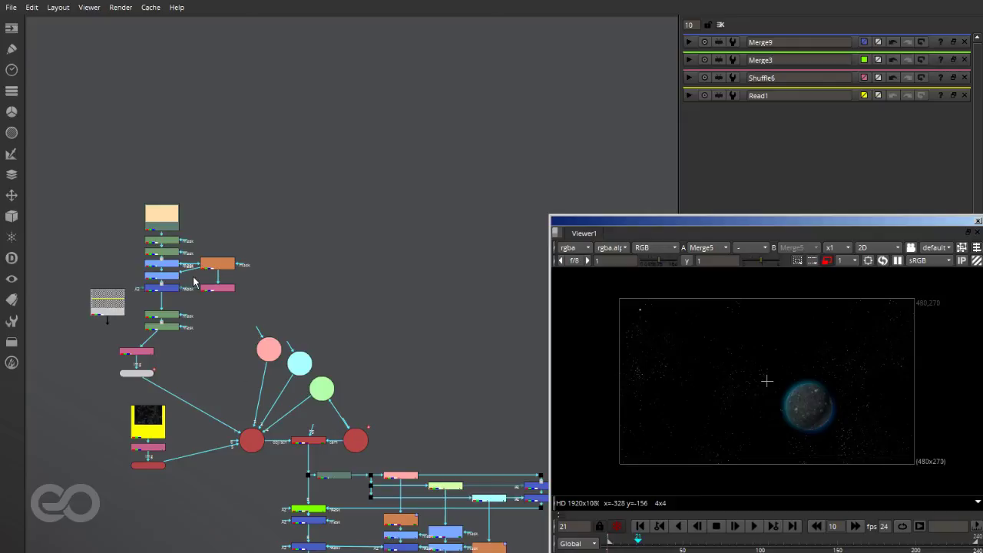
{"action": "left_click_drag", "start_coordinate": [128, 190], "coordinate": [262, 311]}
{"action": "left_click_drag", "start_coordinate": [217, 264], "coordinate": [218, 278]}
{"action": "scroll", "coordinate": [185, 231], "scroll_direction": "down", "scroll_amount": 2}
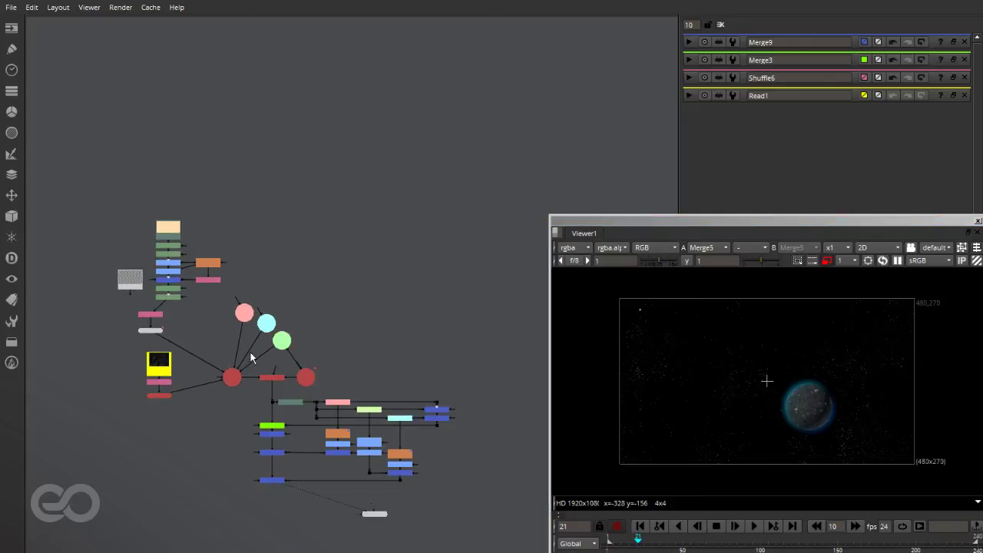
Step: Review the planet texture nodes, Shuffle1's routing into Diff and rgba, and the merge chain below ScanlineRender1
{"action": "scroll", "coordinate": [138, 208], "scroll_direction": "up", "scroll_amount": 7}
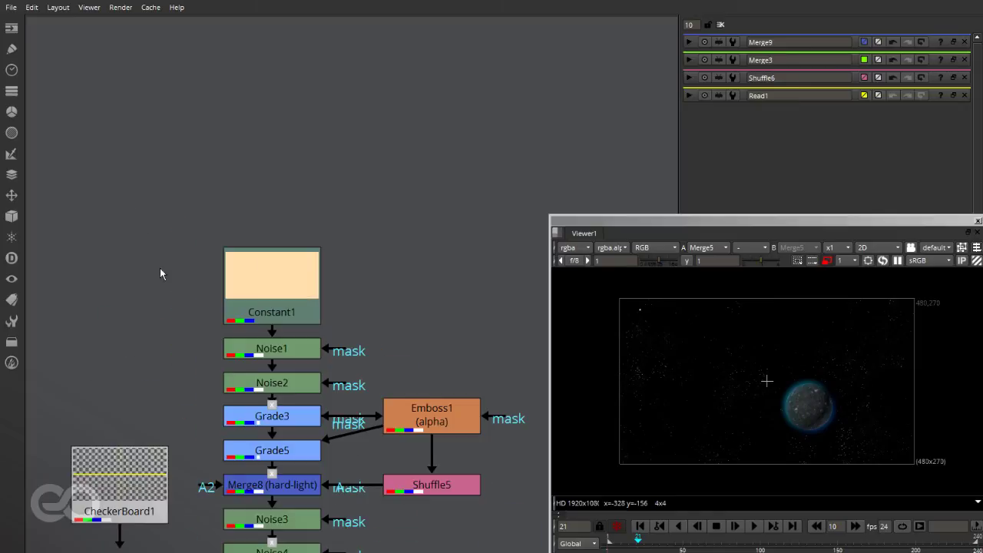
{"action": "scroll", "coordinate": [329, 244], "scroll_direction": "down", "scroll_amount": 3}
{"action": "scroll", "coordinate": [292, 449], "scroll_direction": "up", "scroll_amount": 3}
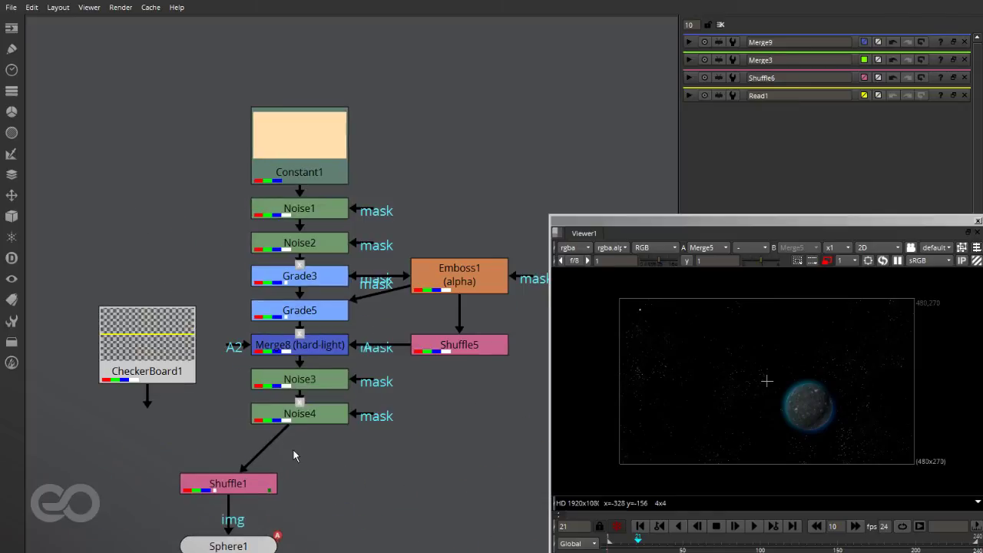
{"action": "double_click", "coordinate": [234, 485]}
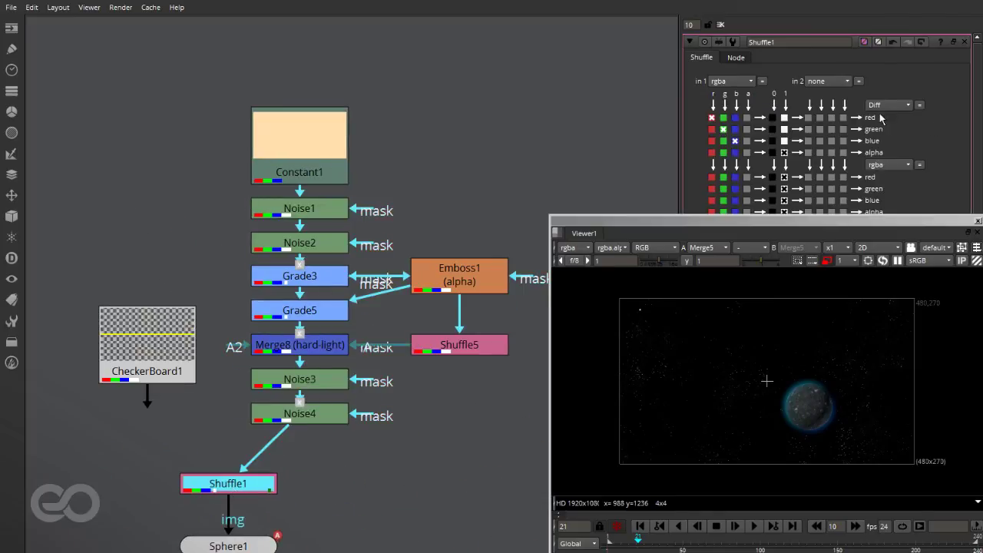
{"action": "scroll", "coordinate": [93, 235], "scroll_direction": "down", "scroll_amount": 5}
{"action": "scroll", "coordinate": [261, 427], "scroll_direction": "up", "scroll_amount": 4}
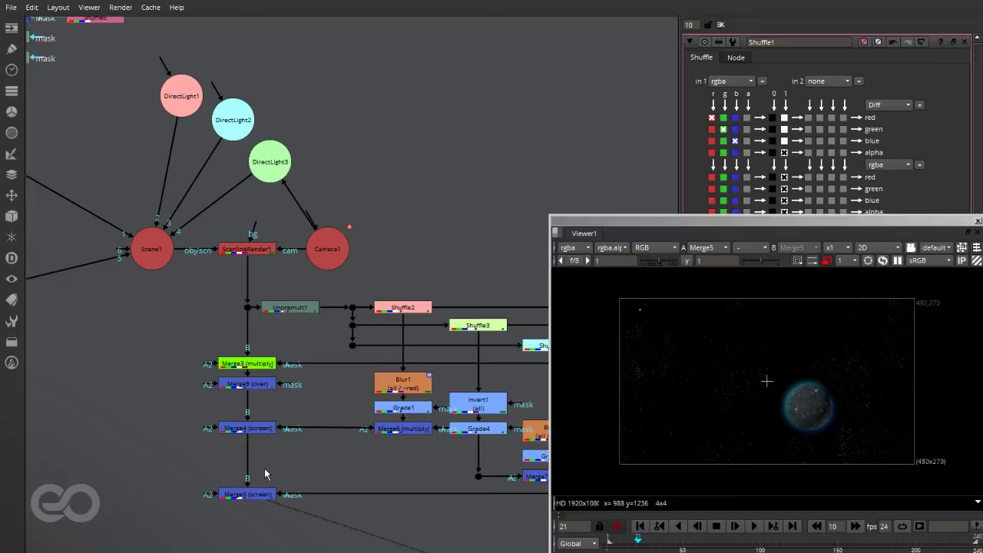
Step: Examine the finished planet composite up close in Viewer1 and survey the complete node graph
{"action": "scroll", "coordinate": [817, 412], "scroll_direction": "up", "scroll_amount": 5}
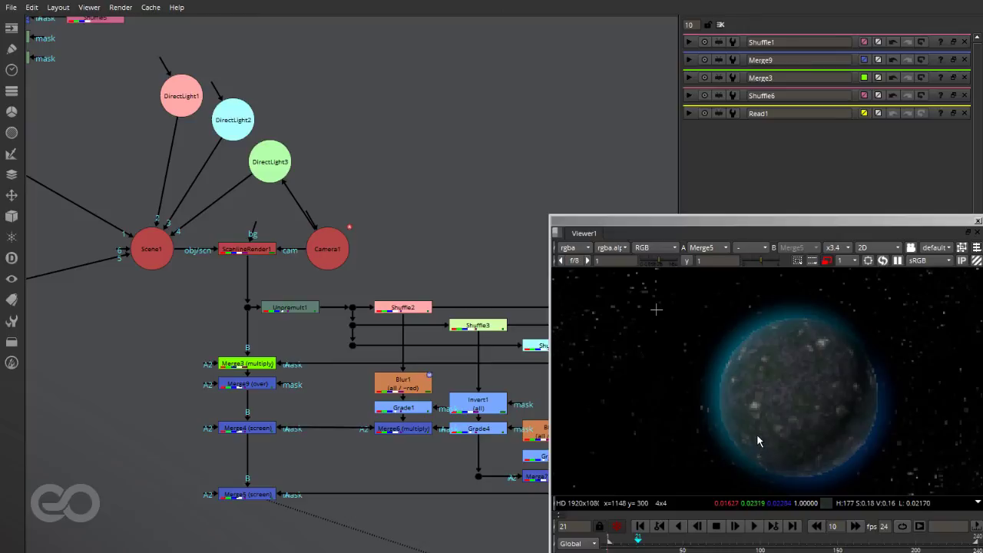
{"action": "scroll", "coordinate": [388, 447], "scroll_direction": "down", "scroll_amount": 6}
{"action": "scroll", "coordinate": [439, 491], "scroll_direction": "up", "scroll_amount": 3}
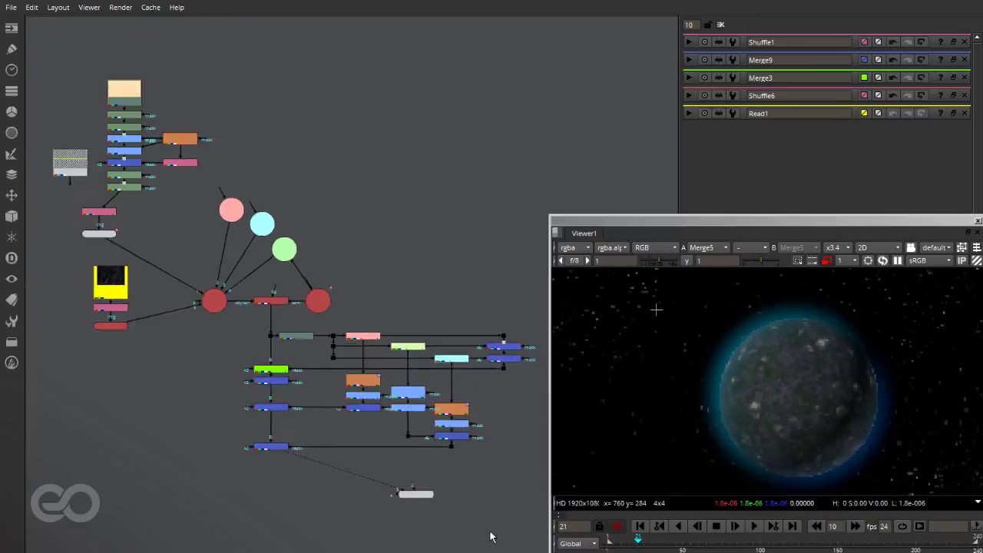
{"action": "scroll", "coordinate": [491, 536], "scroll_direction": "up", "scroll_amount": 1}
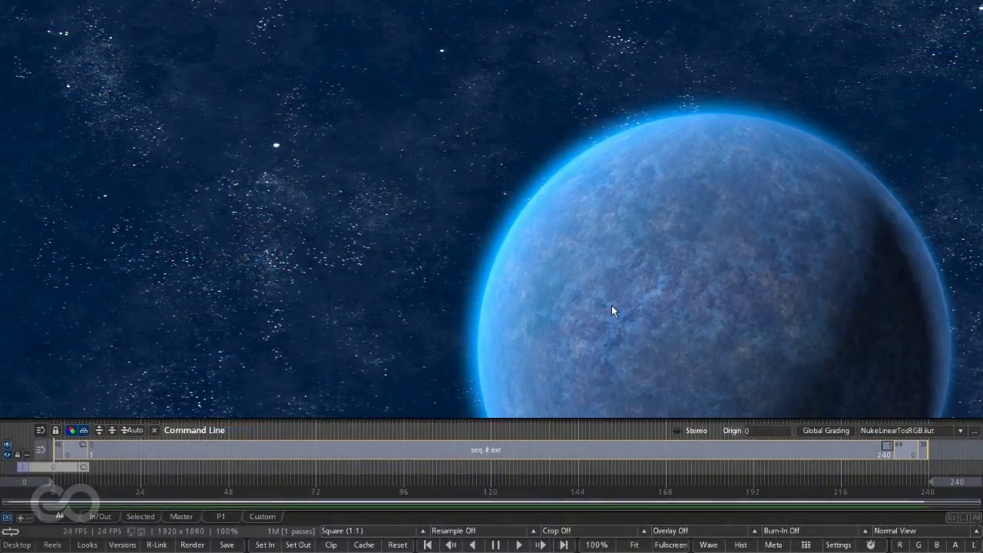